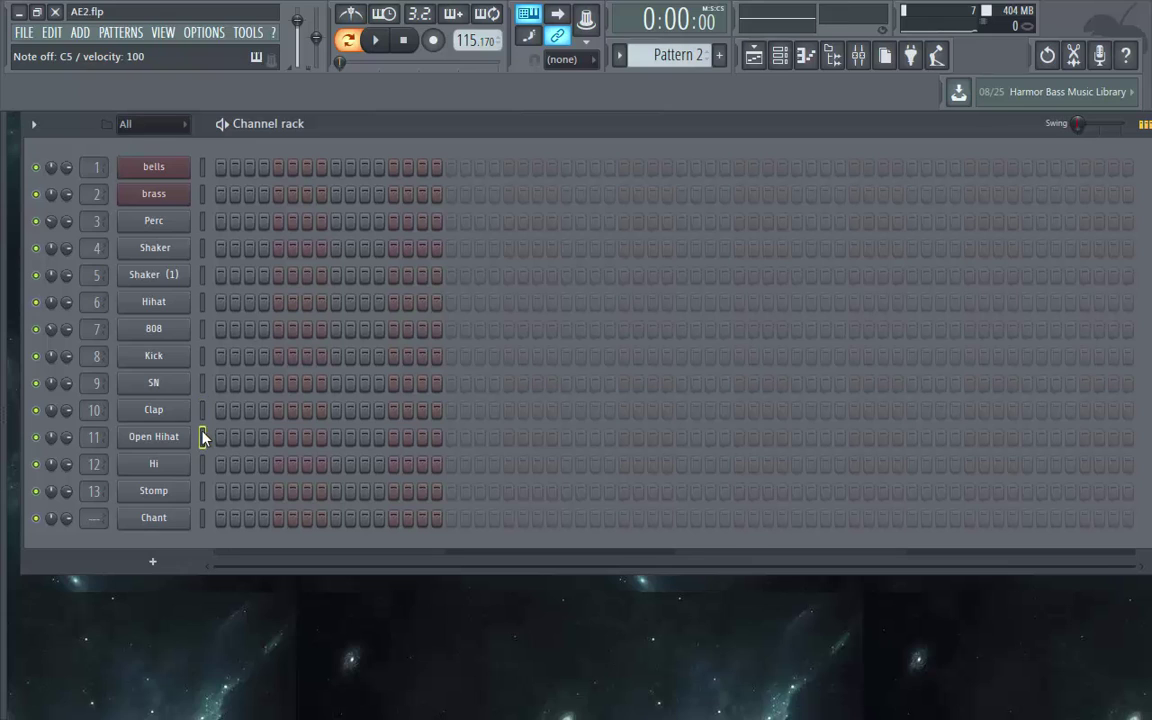
pyautogui.click(201, 464)
pyautogui.click(201, 493)
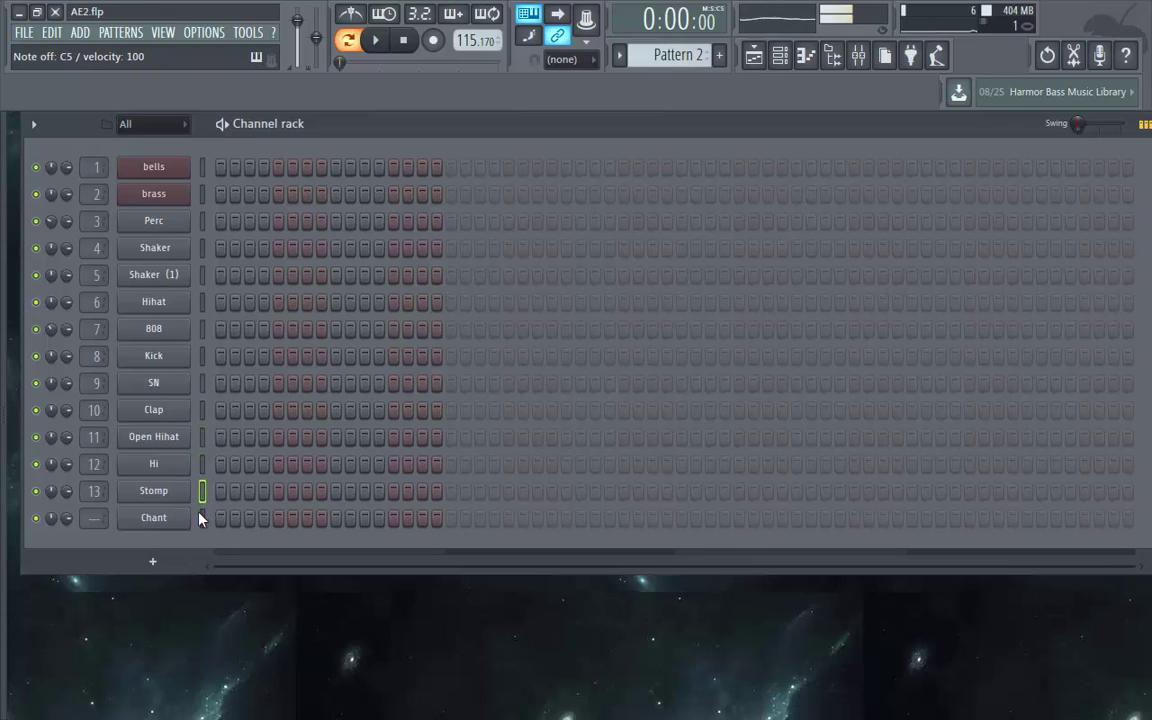
# Open the piano roll for the bells channel and draw one-beat notes A4 and A#4 on the first two beats of bar 1.
pyautogui.rightClick(165, 168)
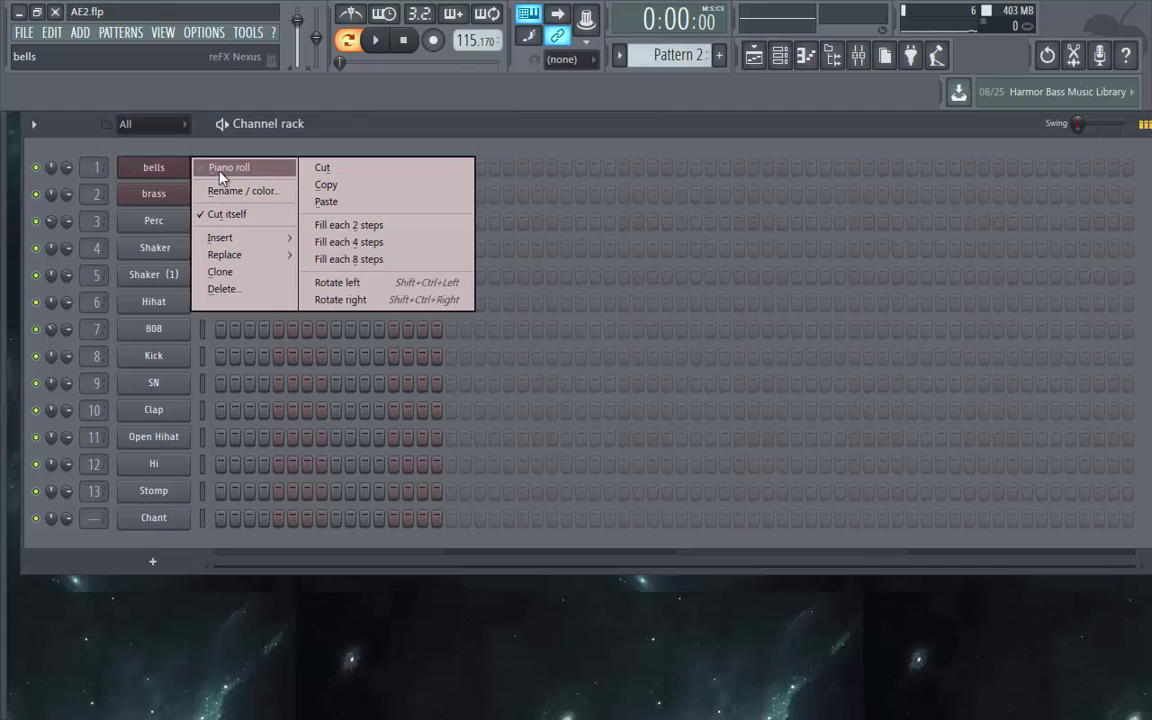
pyautogui.click(210, 152)
pyautogui.scroll(-3, 70, 415)
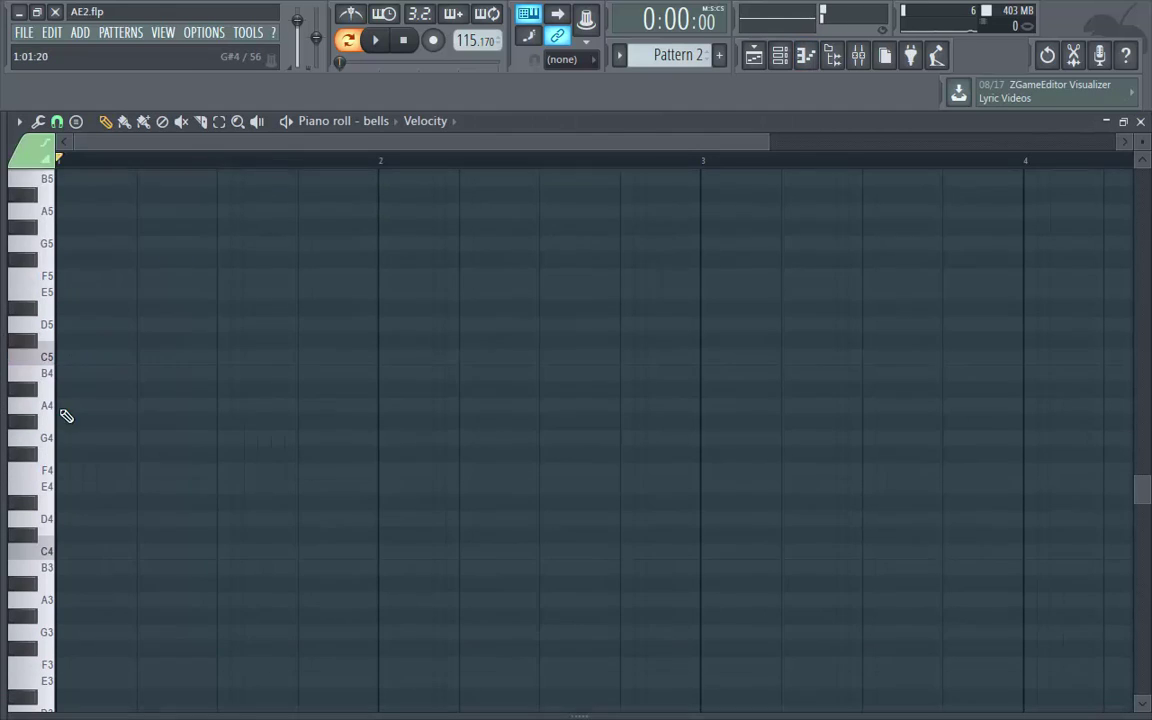
pyautogui.scroll(-3, 50, 375)
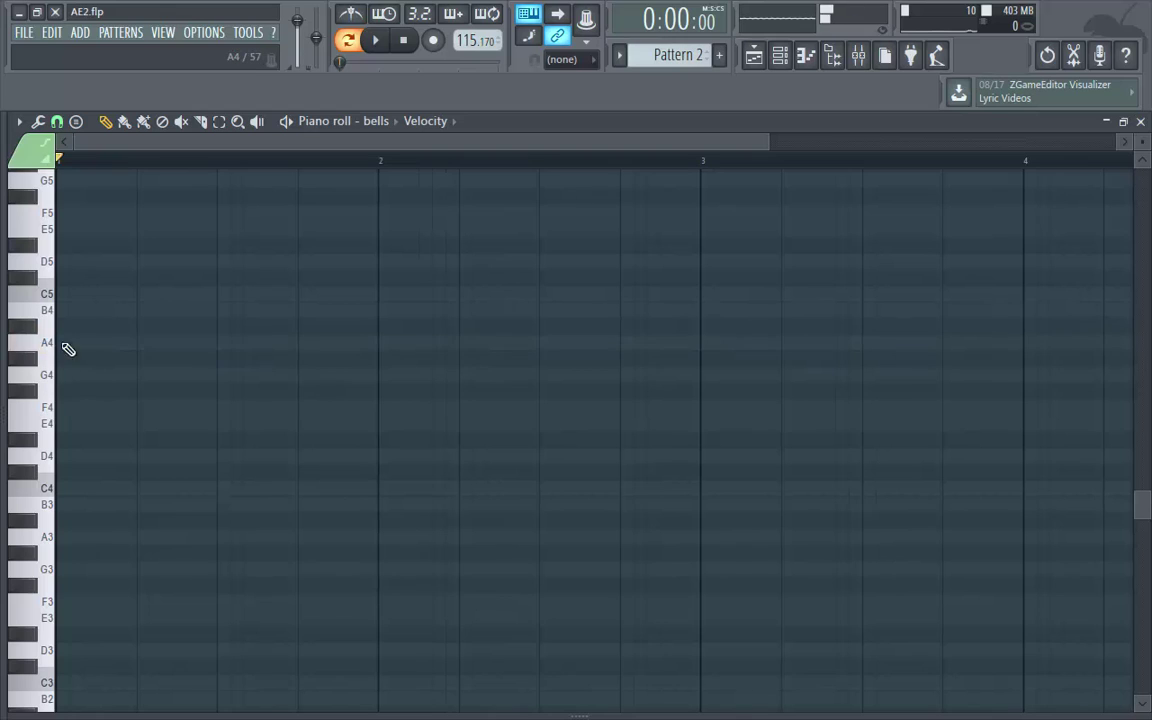
pyautogui.click(60, 344)
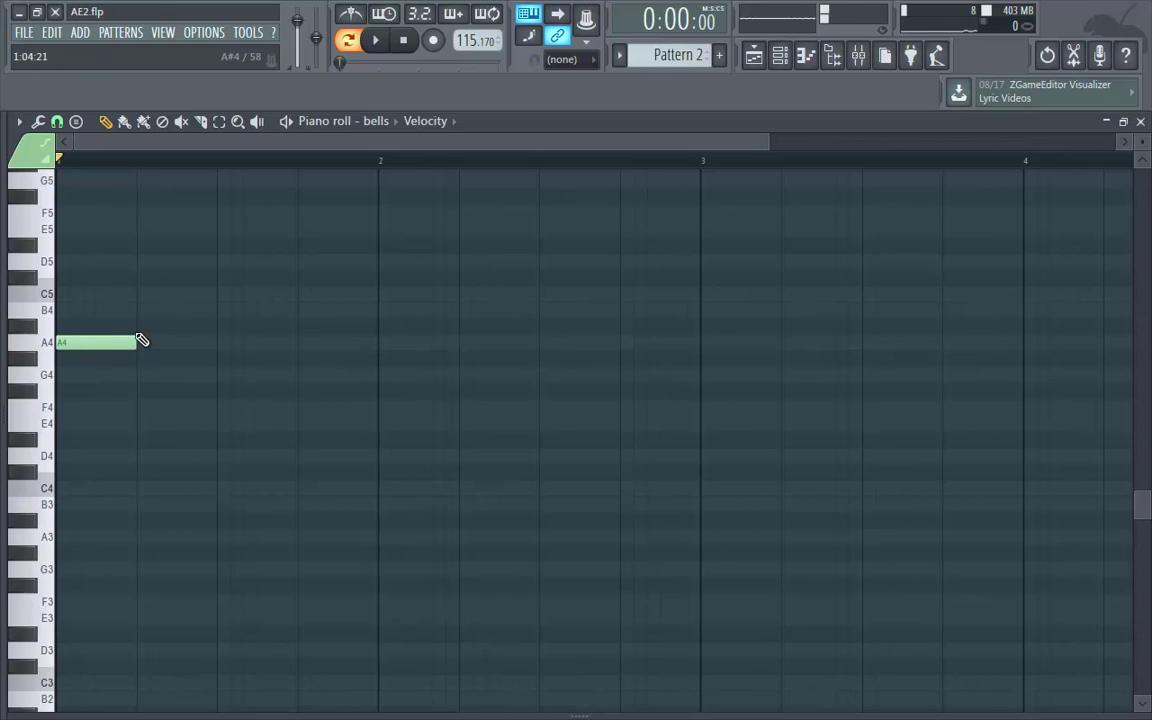
pyautogui.click(137, 330)
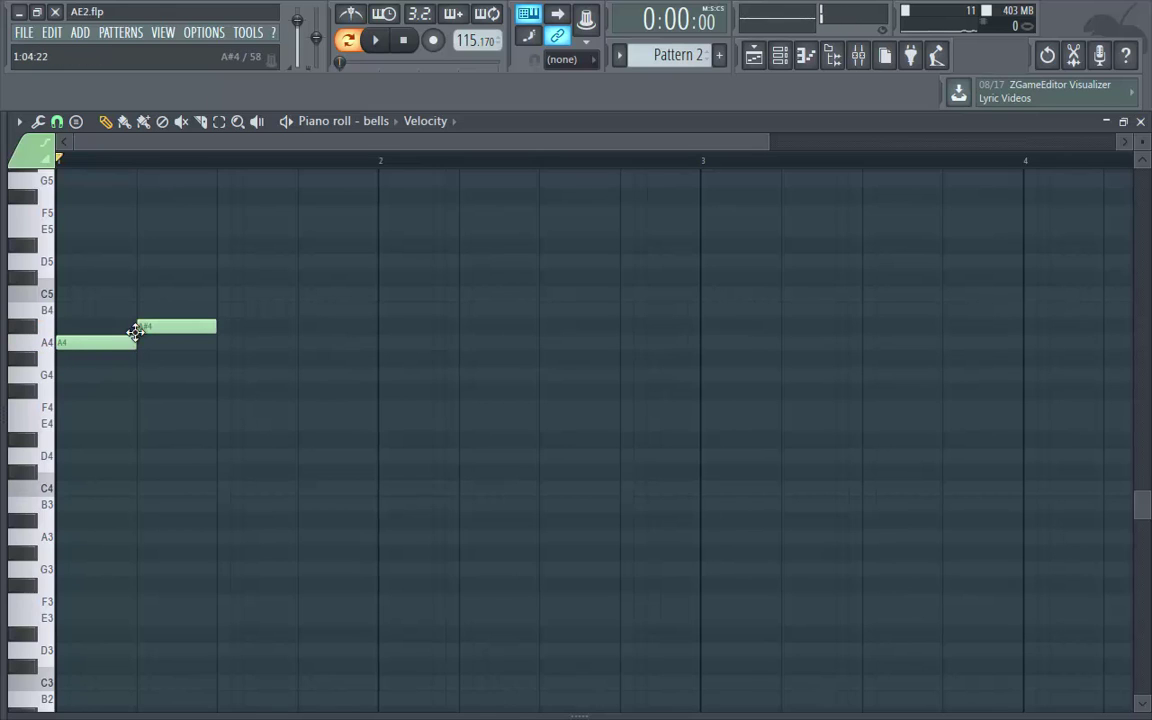
pyautogui.press('space')
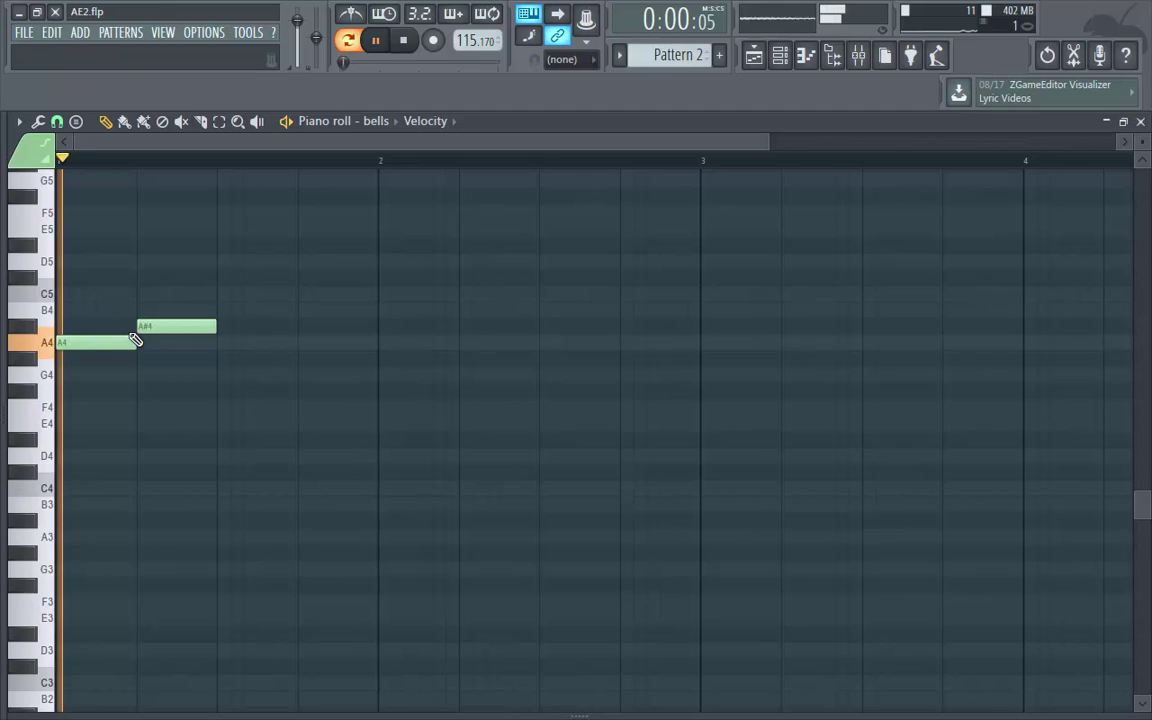
pyautogui.press('space')
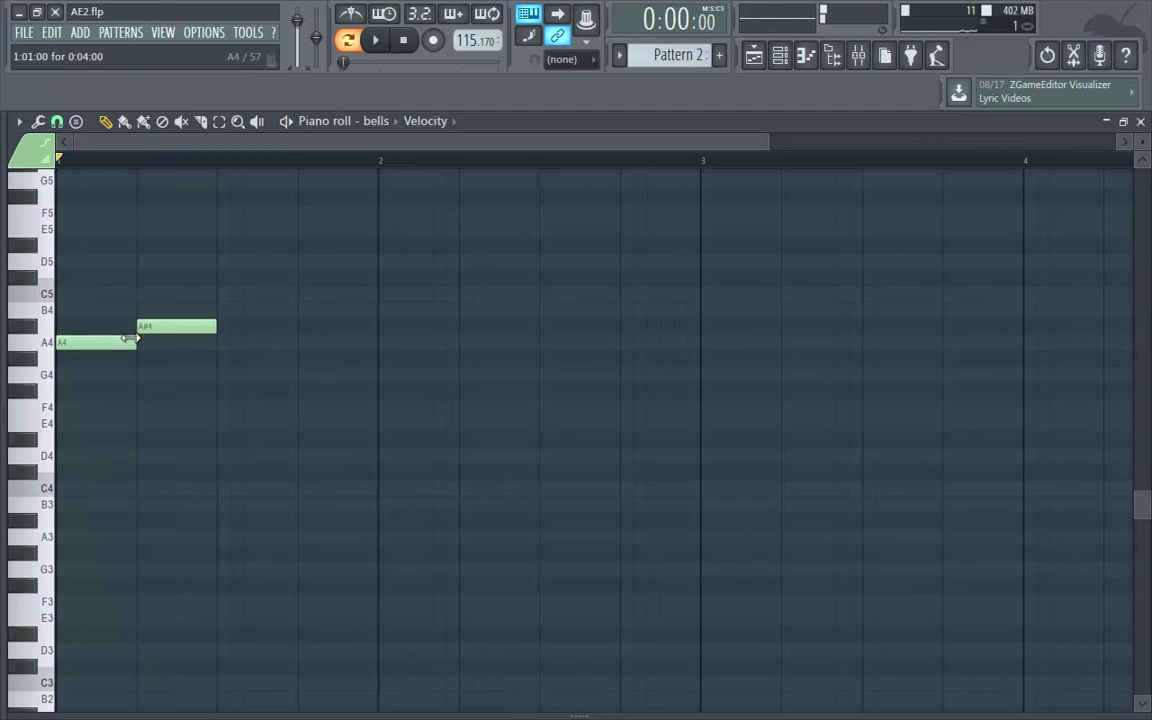
# Add one-beat notes G#4 and G4 on beats 3 and 4 of bar 1 in the bells melody.
pyautogui.click(47, 341)
pyautogui.click(36, 328)
pyautogui.click(226, 360)
pyautogui.click(310, 376)
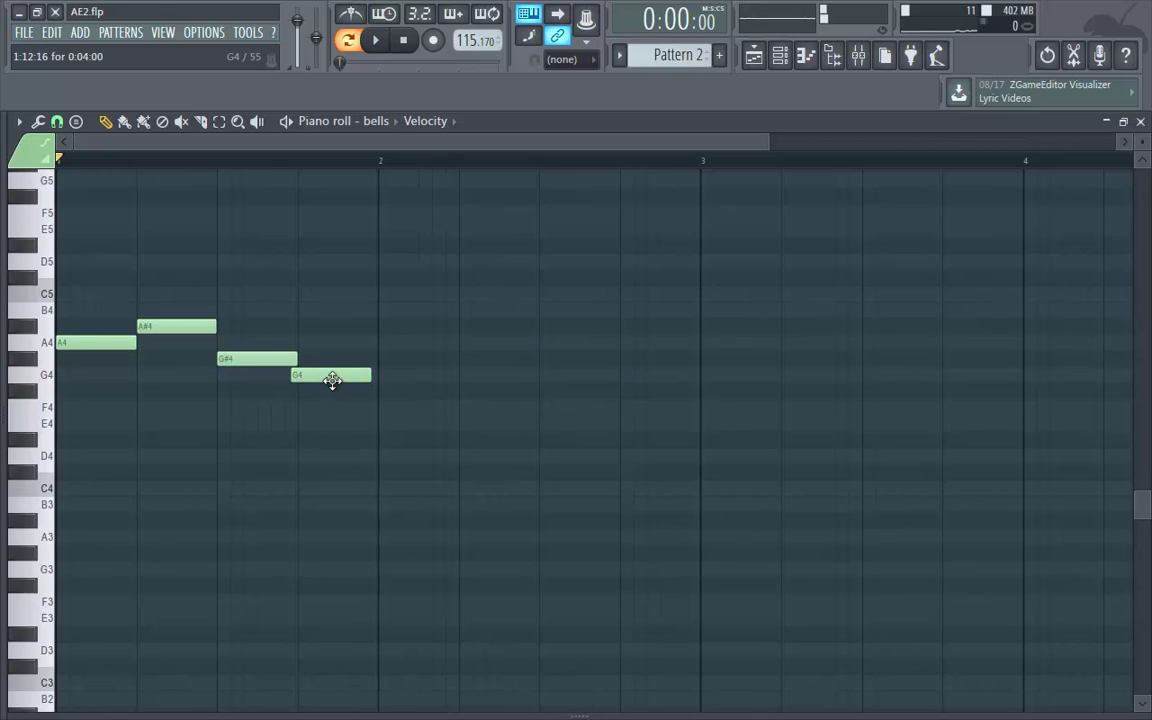
pyautogui.moveTo(337, 381); pyautogui.dragTo(338, 381)
# Fill bar 2 of the bells melody with one-beat notes F#4, G4, A4 and A#4.
pyautogui.click(38, 388)
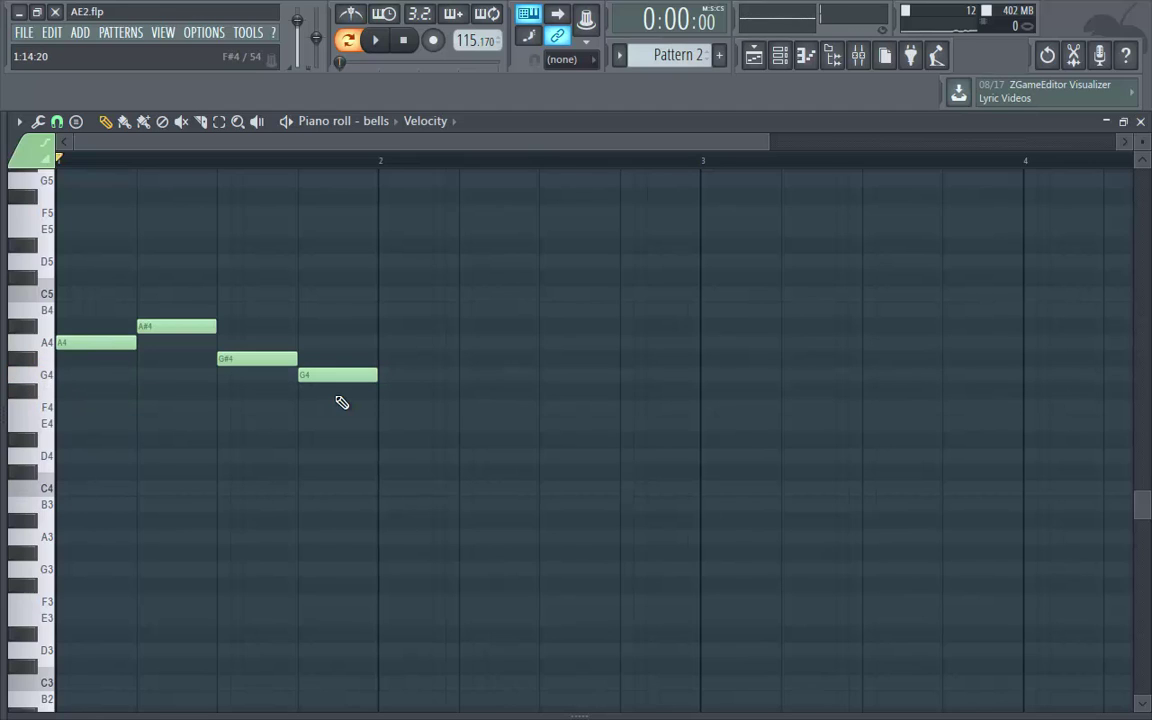
pyautogui.click(386, 392)
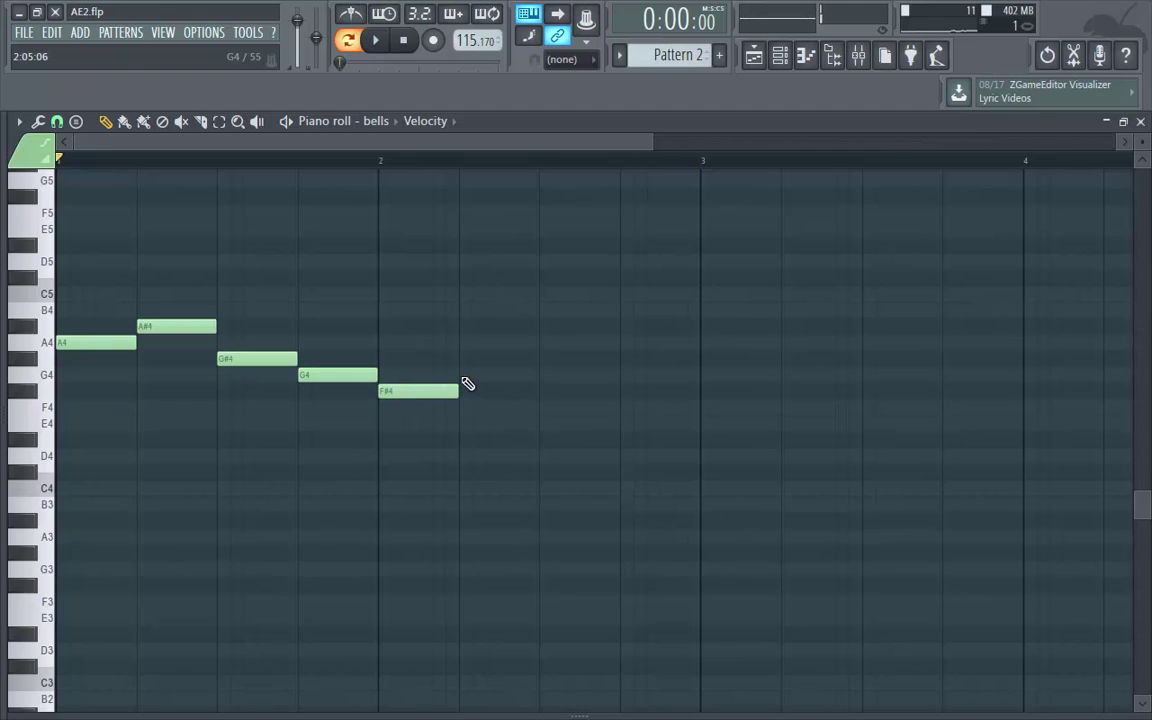
pyautogui.click(466, 377)
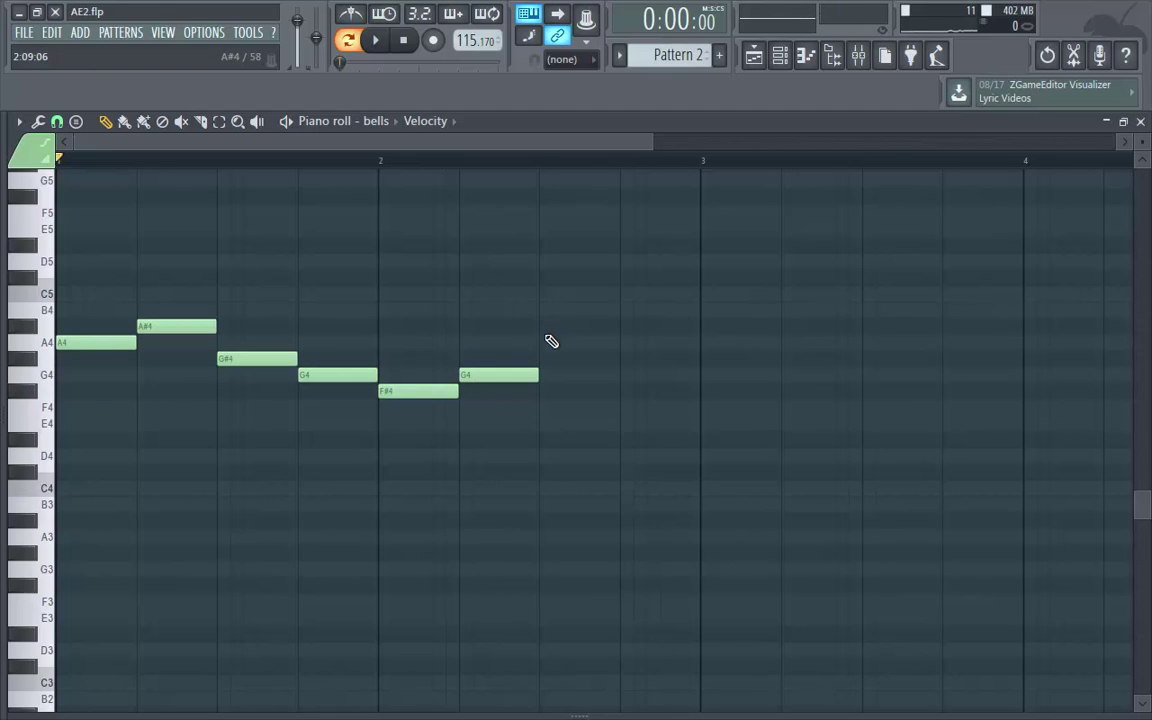
pyautogui.click(590, 342)
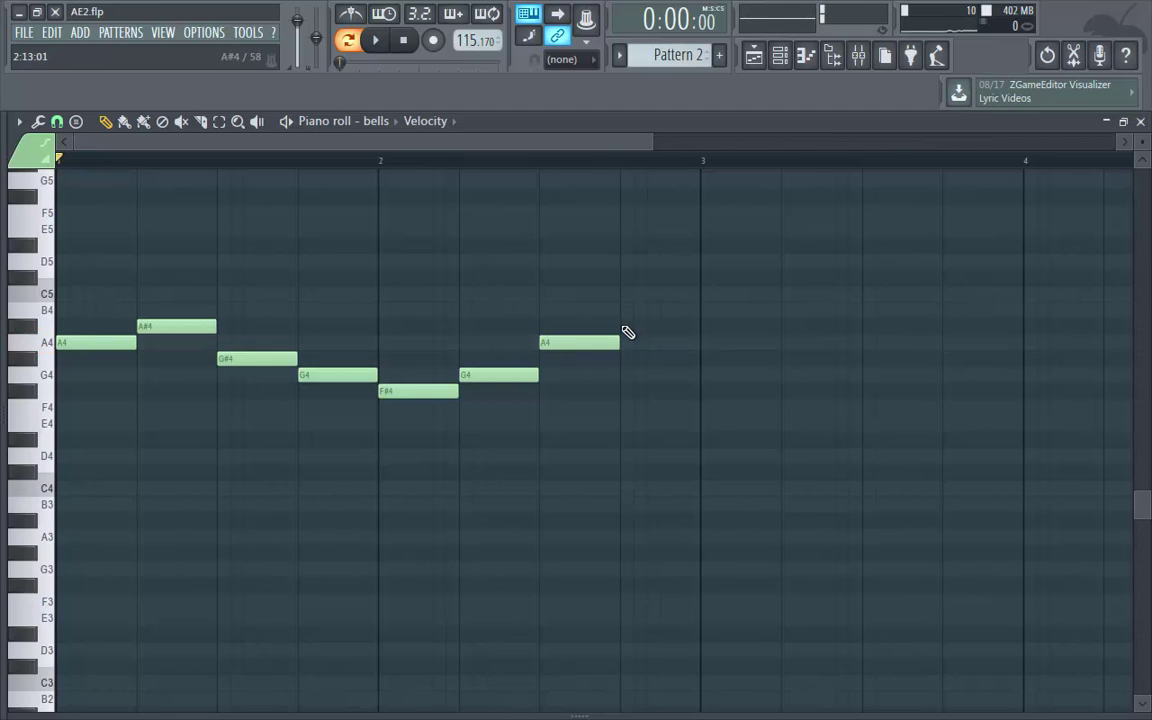
pyautogui.click(626, 327)
# Start playback and duplicate the two-bar bells melody into bars 3 and 4.
pyautogui.click(379, 40)
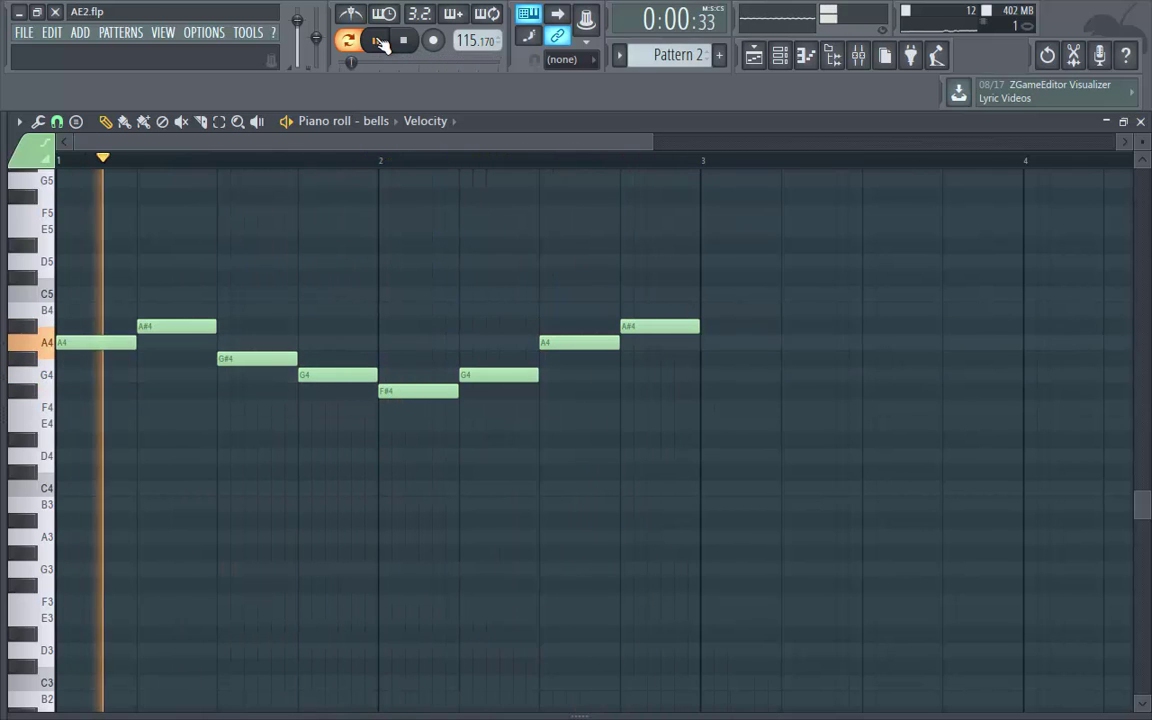
pyautogui.hotkey('ctrl', 'b')
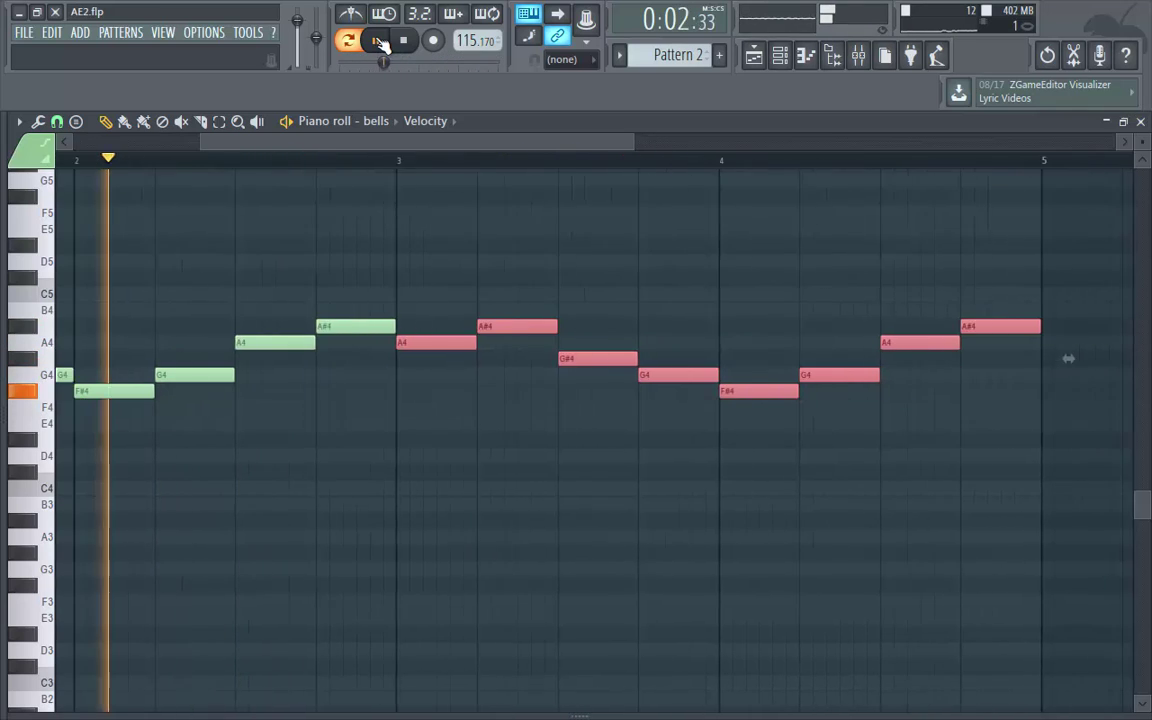
pyautogui.keyDown('ctrl'); pyautogui.click(1077, 235); pyautogui.keyUp('ctrl')
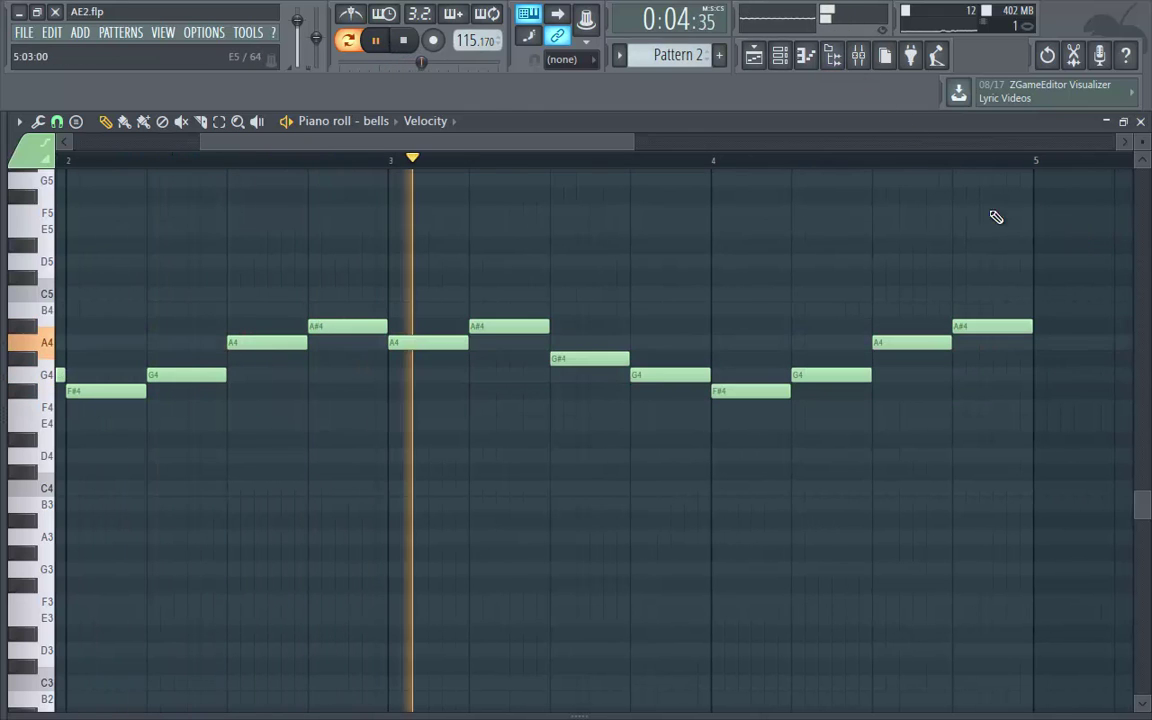
# Shorten all the bells notes across the four bars to half a beat each and play the melody.
pyautogui.click(197, 143)
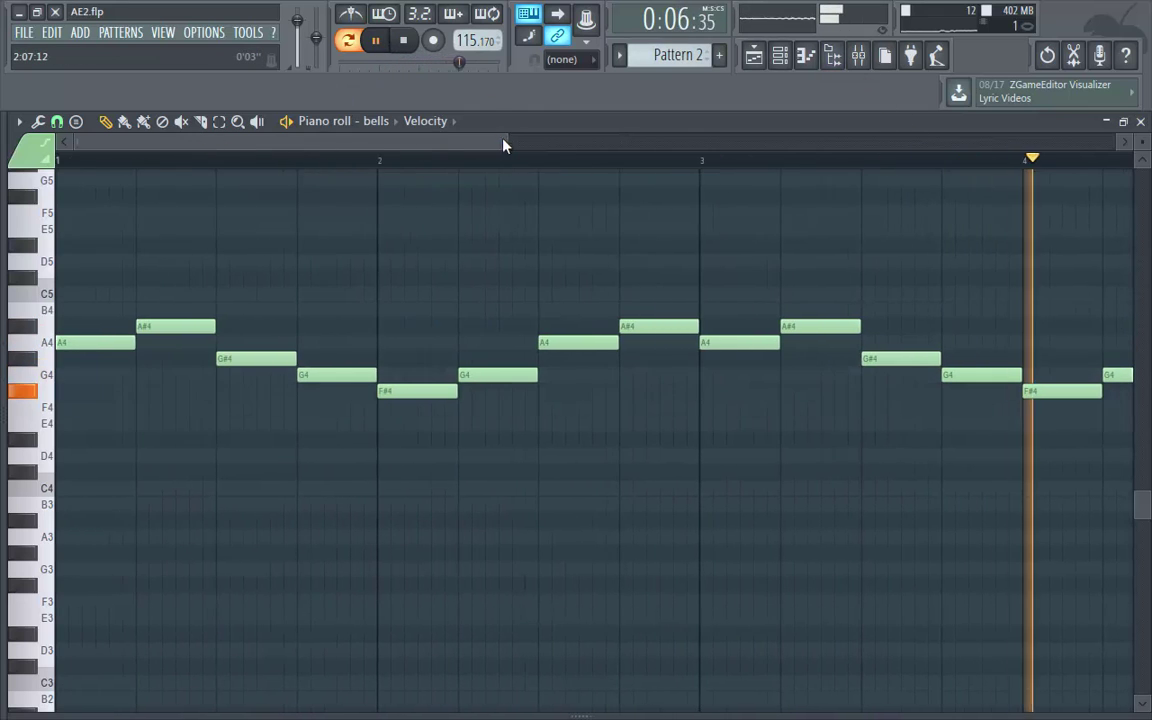
pyautogui.moveTo(560, 141); pyautogui.dragTo(706, 142)
pyautogui.press('space')
pyautogui.moveTo(946, 273); pyautogui.dragTo(95, 432)
pyautogui.moveTo(161, 321); pyautogui.dragTo(137, 324)
pyautogui.press('space')
pyautogui.keyDown('ctrl'); pyautogui.click(975, 294); pyautogui.keyUp('ctrl')
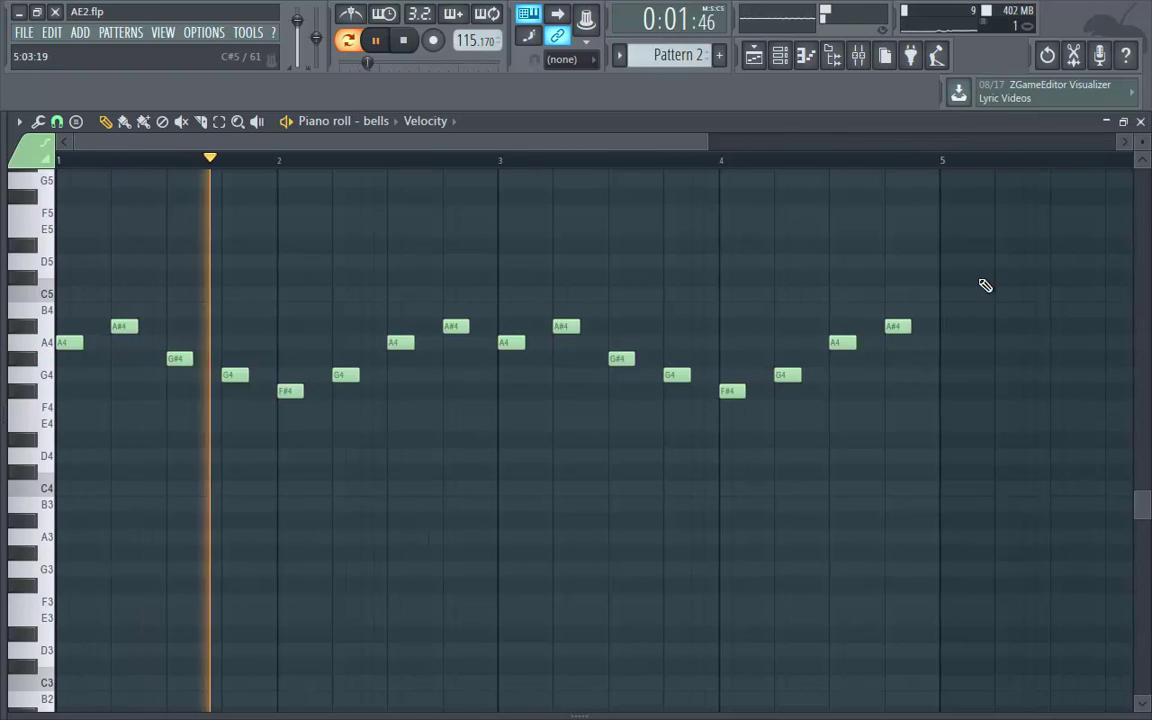
# Open the brass channel's piano roll and draw a half-beat chord of A4, C5 and E5 at the start of bar 1.
pyautogui.click(1141, 122)
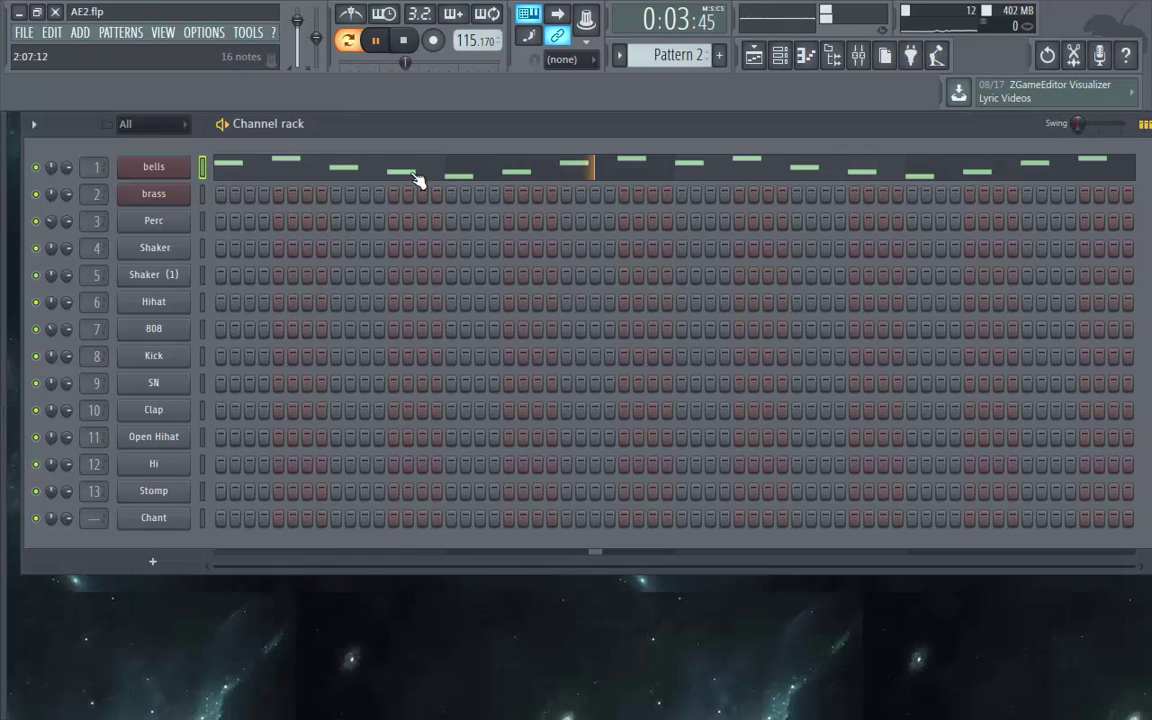
pyautogui.rightClick(180, 195)
pyautogui.click(210, 196)
pyautogui.click(46, 318)
pyautogui.click(43, 298)
pyautogui.click(45, 343)
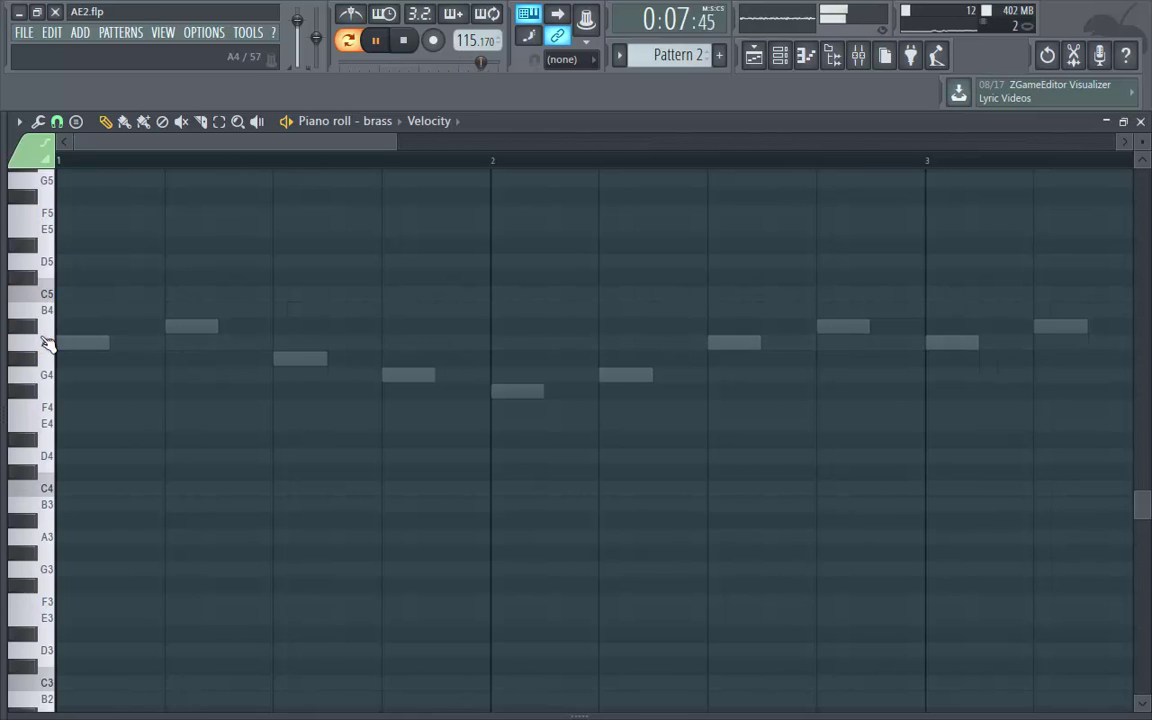
pyautogui.press('space')
pyautogui.click(51, 313)
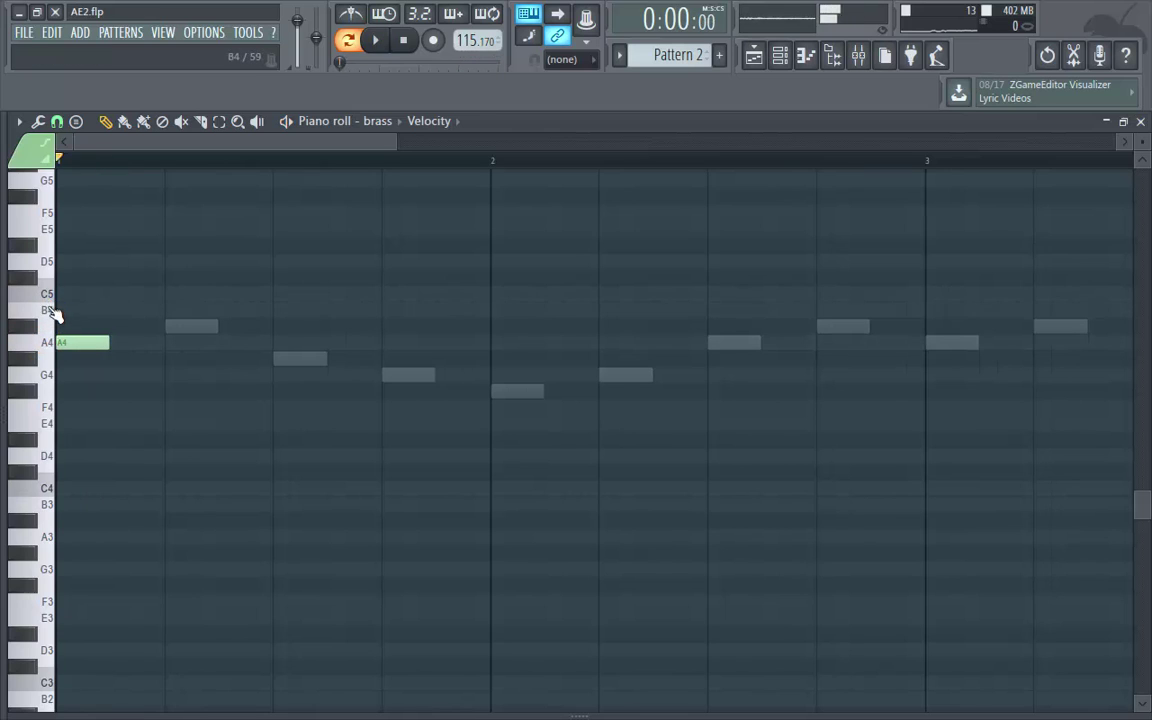
pyautogui.moveTo(64, 293); pyautogui.dragTo(26, 293)
pyautogui.click(74, 245)
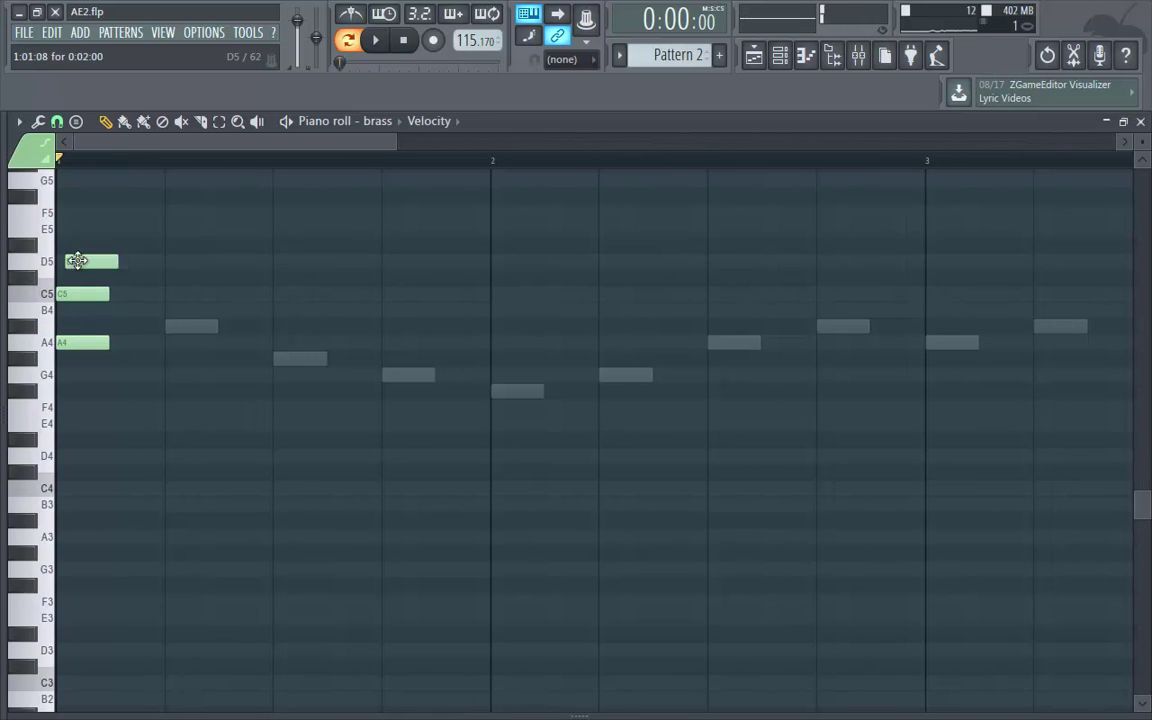
# Copy the A4, C5 and E5 brass chord onto beats 2, 3 and 4 of bar 1.
pyautogui.moveTo(49, 227); pyautogui.dragTo(65, 388)
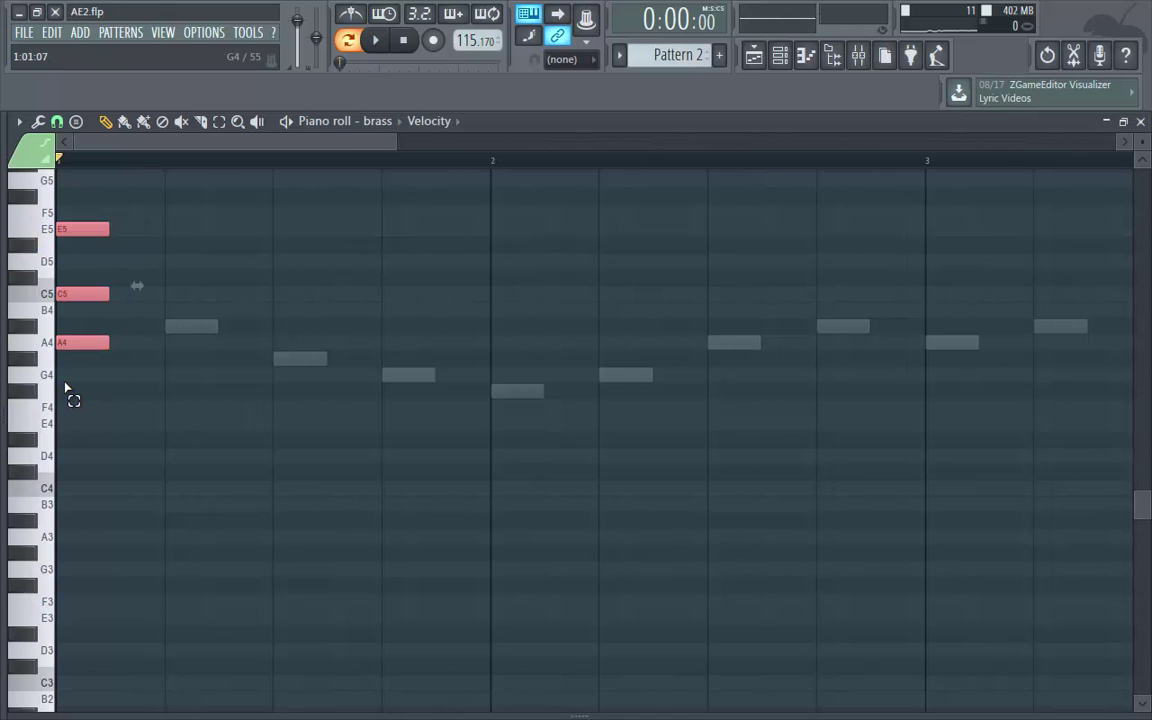
pyautogui.hotkey('ctrl', 'b')
pyautogui.moveTo(128, 341); pyautogui.dragTo(186, 342)
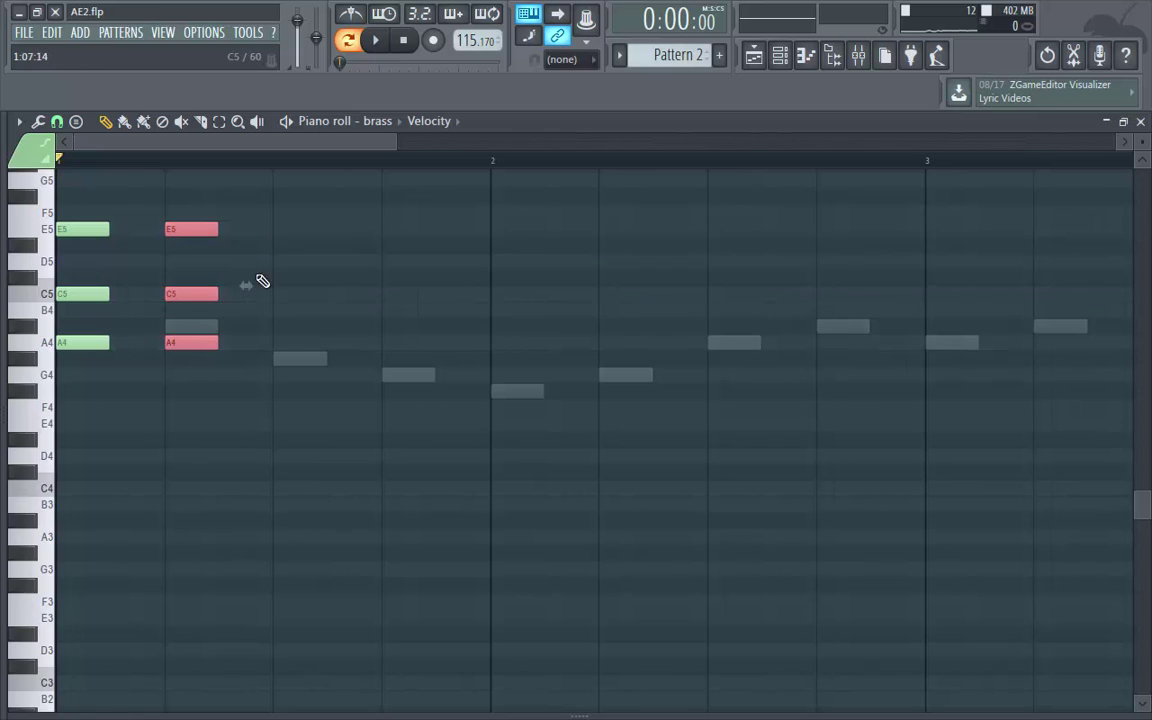
pyautogui.moveTo(262, 208); pyautogui.dragTo(22, 418)
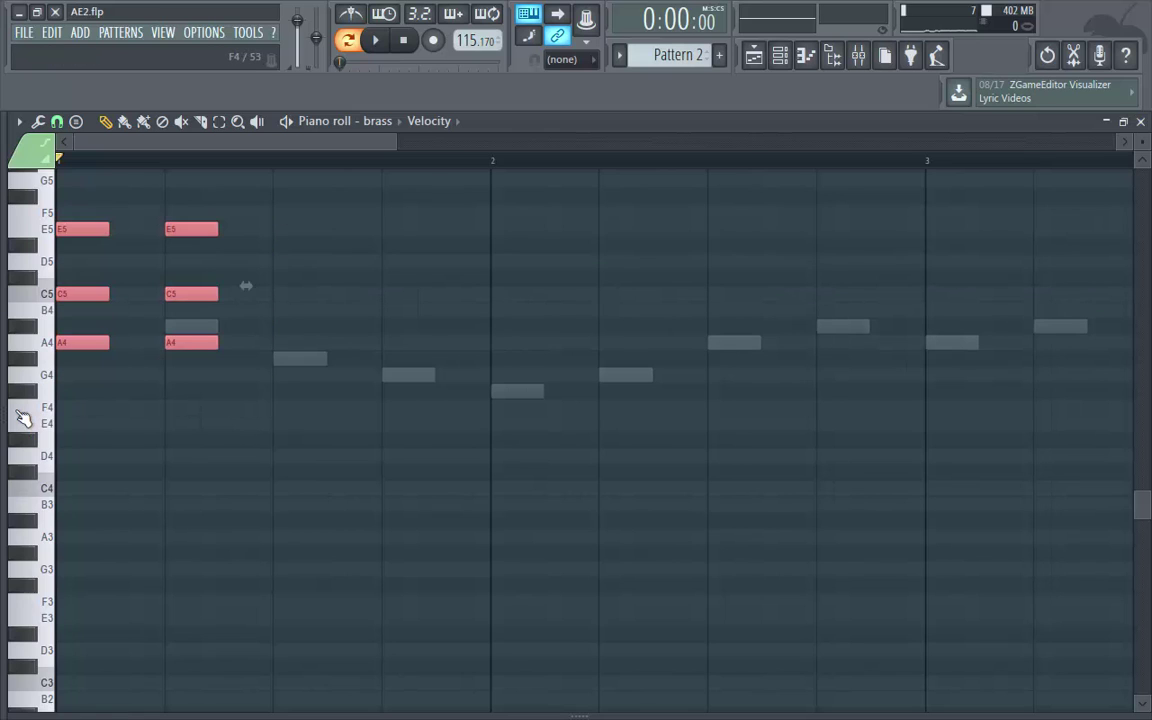
pyautogui.hotkey('ctrl', 'b')
pyautogui.moveTo(235, 292); pyautogui.dragTo(291, 292)
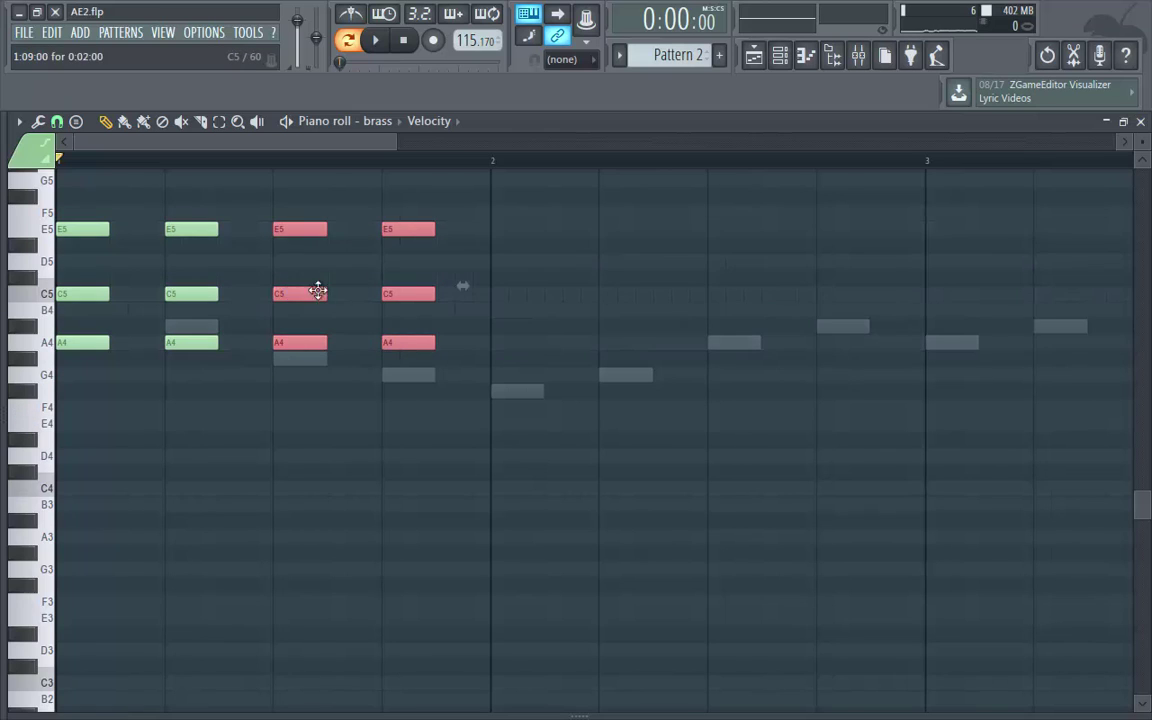
pyautogui.hotkey('ctrl', 'd')
# Copy the last A4, C5 and E5 chord of bar 1 onto the first beat of bar 2.
pyautogui.moveTo(465, 212); pyautogui.dragTo(387, 378)
pyautogui.hotkey('ctrl', 'b')
pyautogui.moveTo(449, 294); pyautogui.dragTo(507, 297)
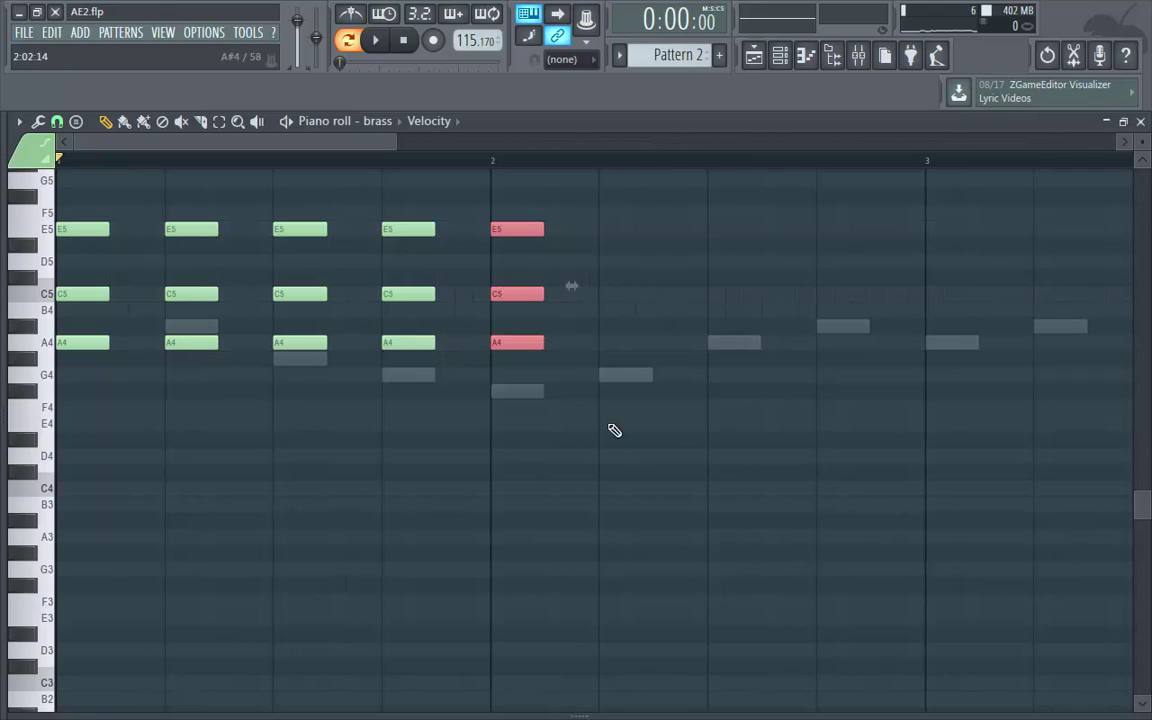
# Draw a half-beat chord of G4, B4 and D5 on beat 2 of bar 2 in the brass part.
pyautogui.click(605, 366)
pyautogui.click(603, 375)
pyautogui.click(607, 310)
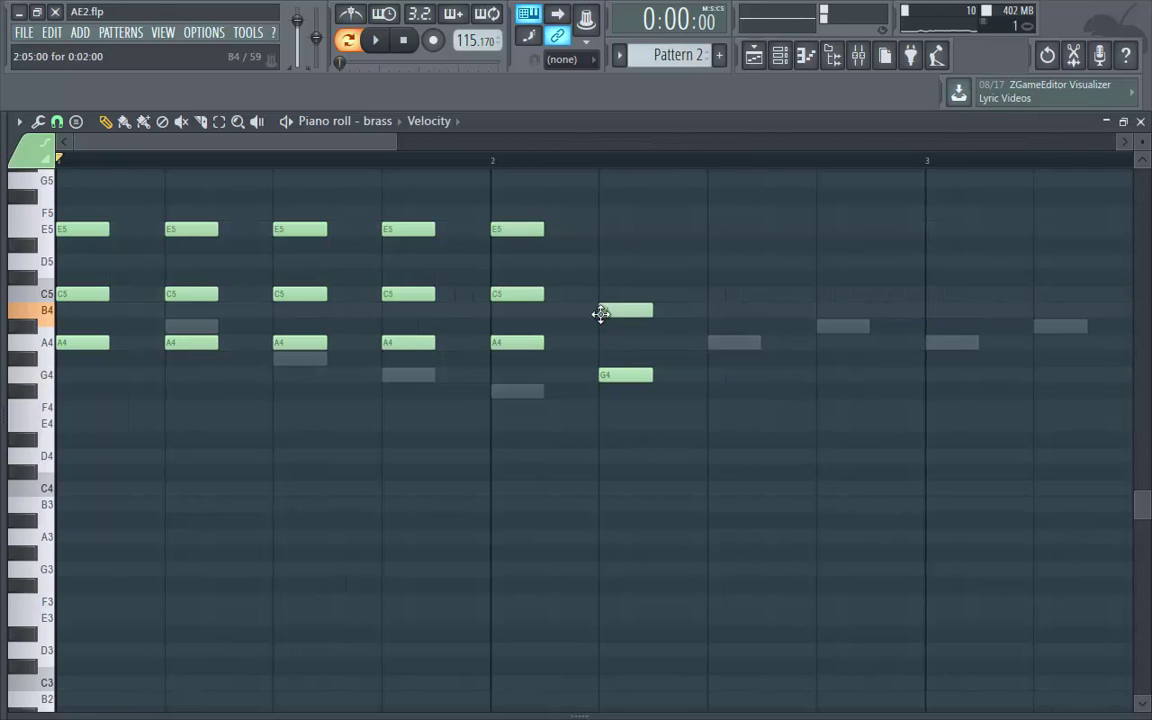
pyautogui.click(610, 261)
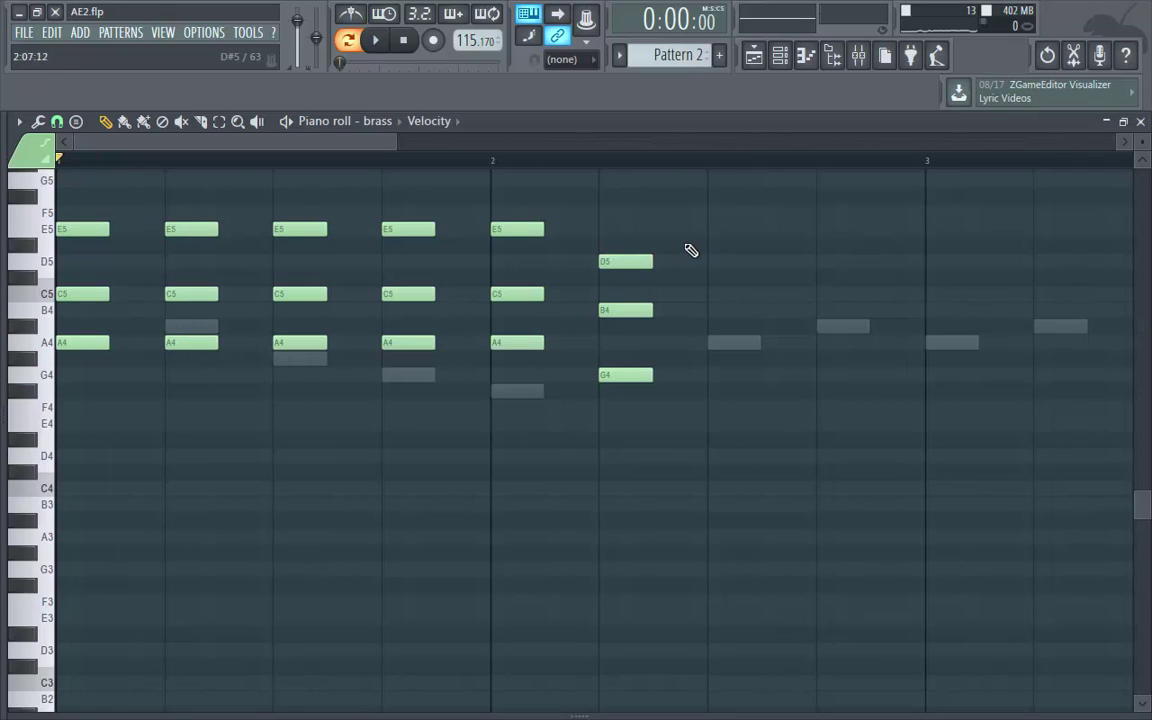
pyautogui.moveTo(604, 301); pyautogui.dragTo(593, 338)
# Copy the G4, B4 and D5 chord onto beats 3 and 4 of bar 2.
pyautogui.moveTo(681, 239); pyautogui.dragTo(594, 442)
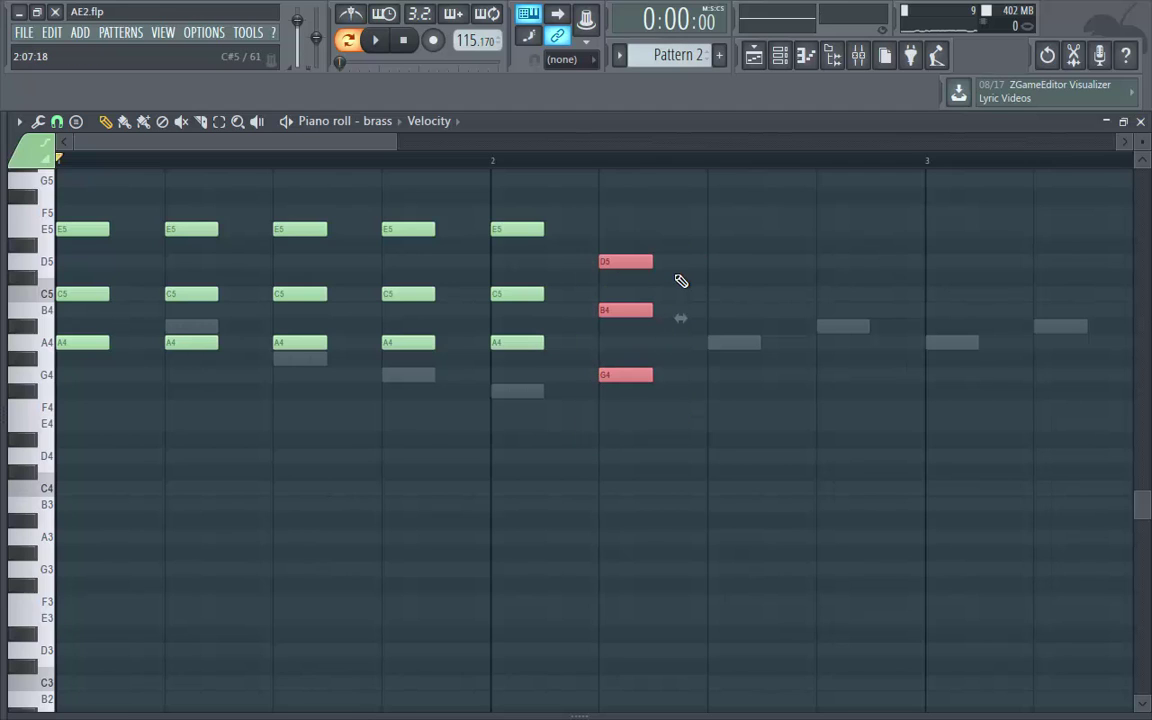
pyautogui.hotkey('ctrl', 'b')
pyautogui.moveTo(656, 303); pyautogui.dragTo(717, 309)
pyautogui.moveTo(808, 229); pyautogui.dragTo(735, 410)
pyautogui.hotkey('ctrl', 'b')
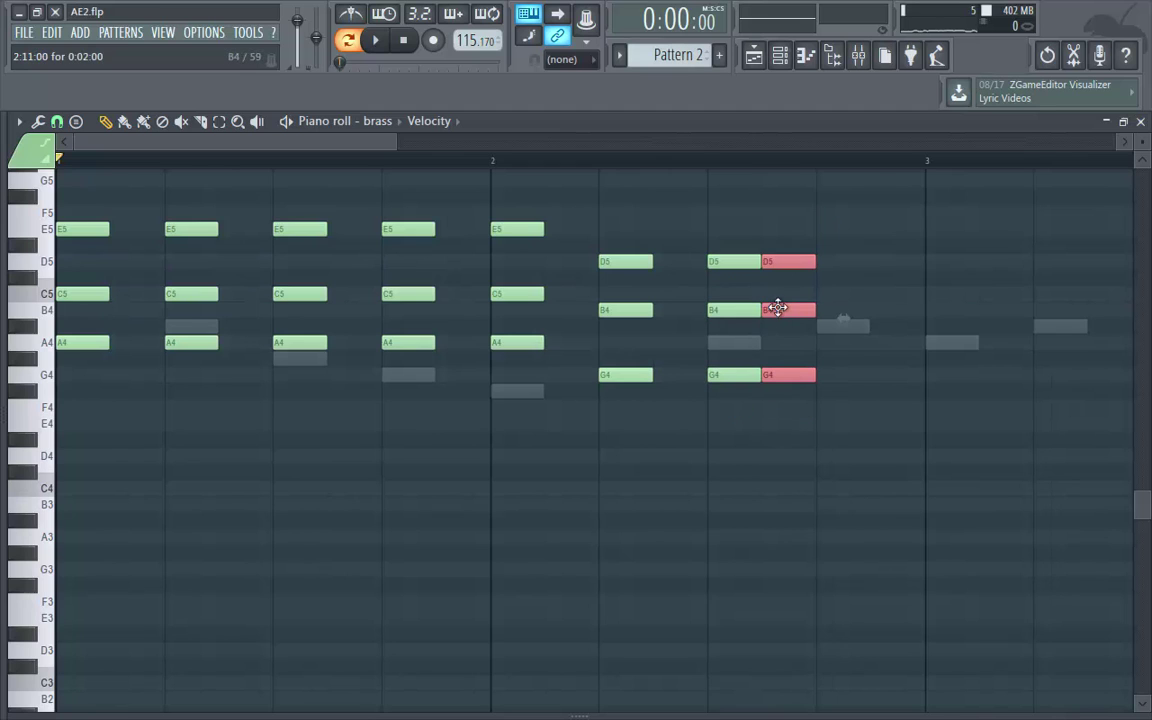
pyautogui.moveTo(795, 312); pyautogui.dragTo(850, 310)
pyautogui.click(946, 296)
# Play the pattern, duplicate the two-bar brass chords into bars 3 and 4, and return to the channel rack.
pyautogui.press('space')
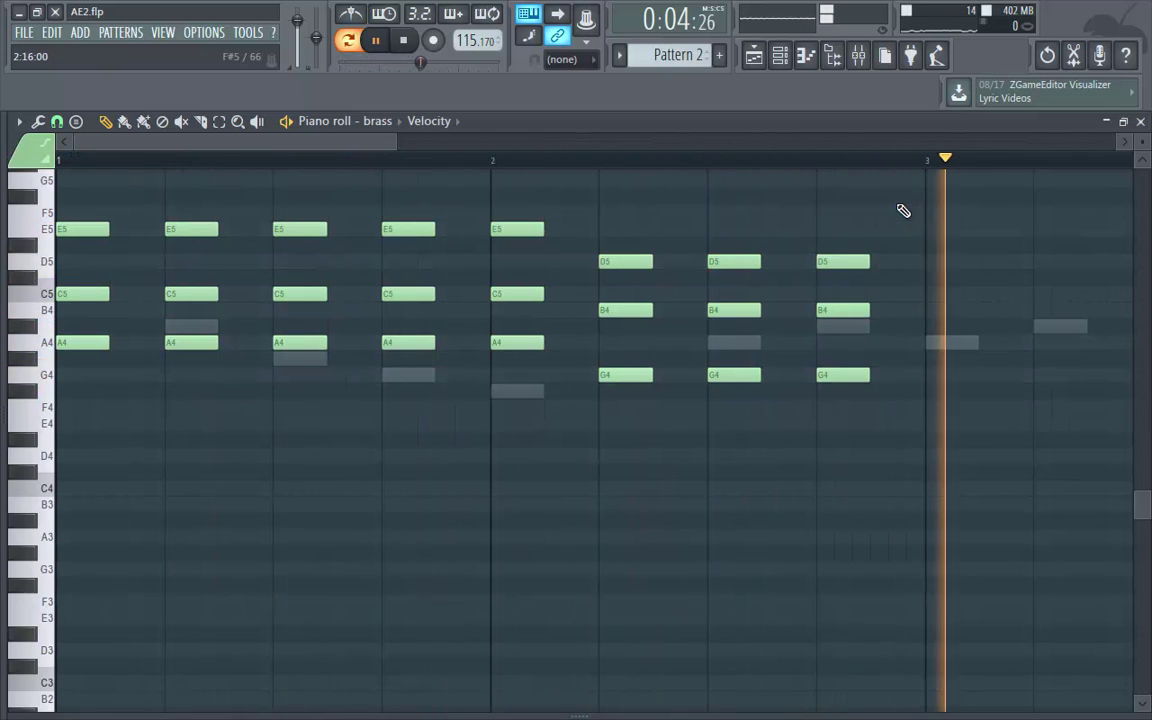
pyautogui.moveTo(350, 147); pyautogui.dragTo(580, 150)
pyautogui.hotkey('ctrl', 'b')
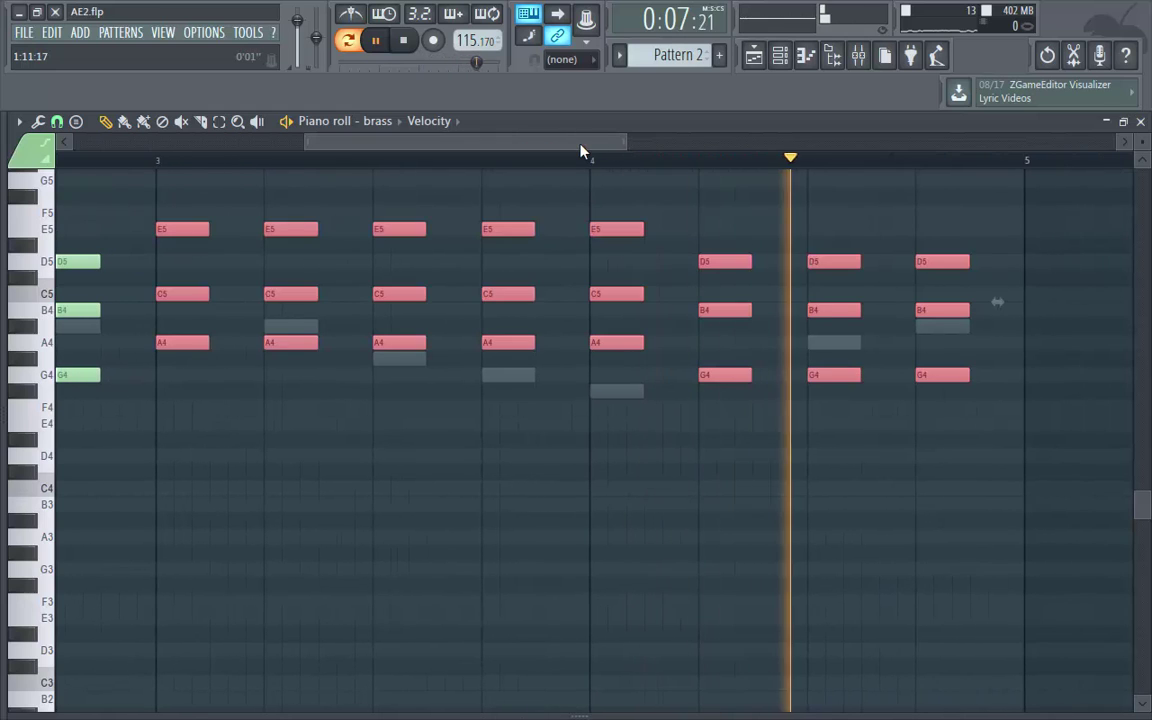
pyautogui.keyDown('ctrl'); pyautogui.click(1068, 240); pyautogui.keyUp('ctrl')
pyautogui.click(1141, 122)
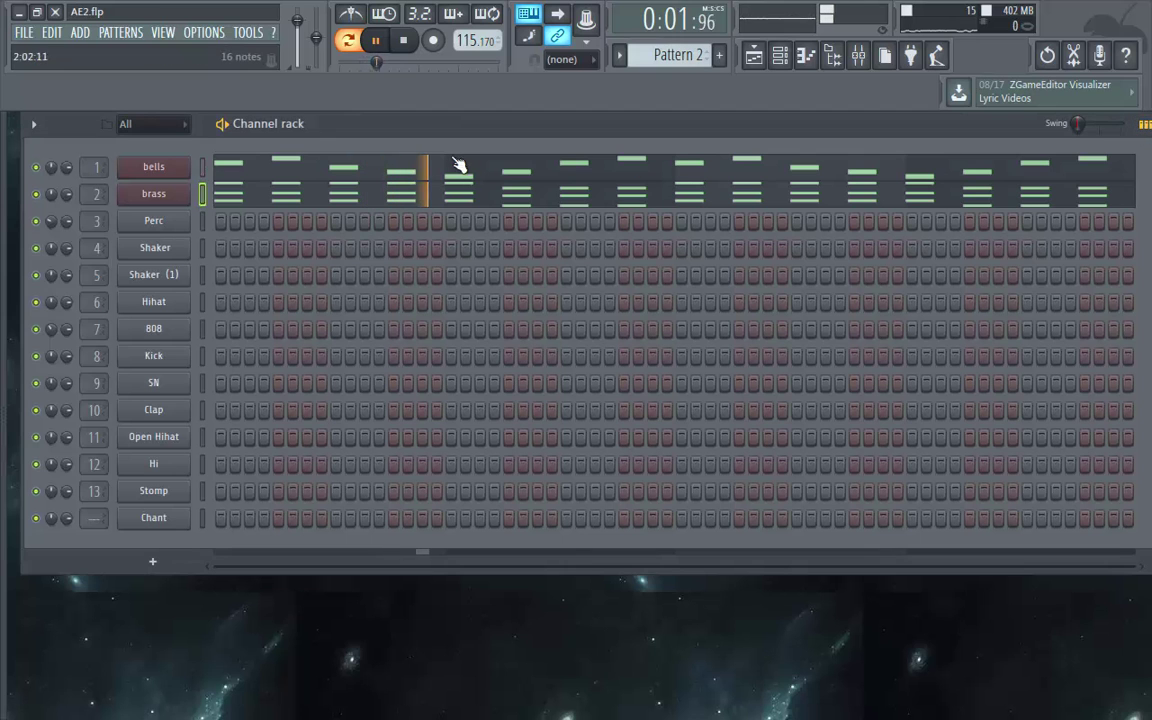
pyautogui.moveTo(429, 142); pyautogui.dragTo(509, 144)
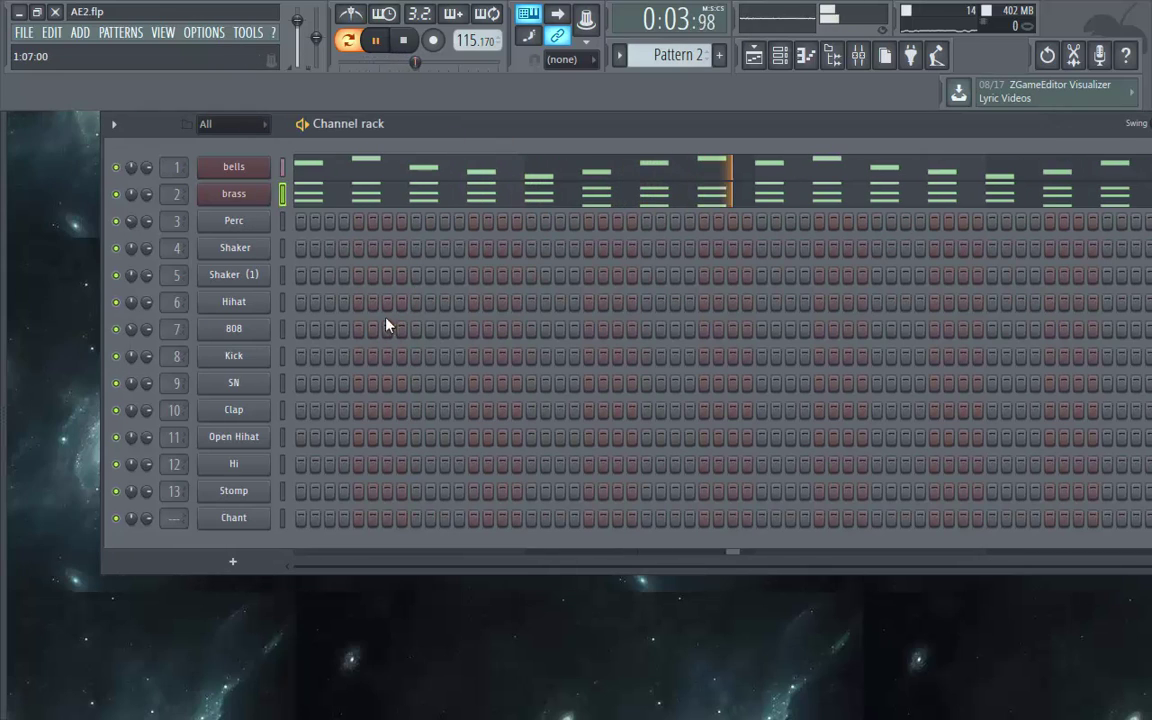
# Open the Perc channel's piano roll and leave a single third-of-a-beat C5 note on the last third of bar 1's first beat.
pyautogui.rightClick(228, 218)
pyautogui.click(261, 200)
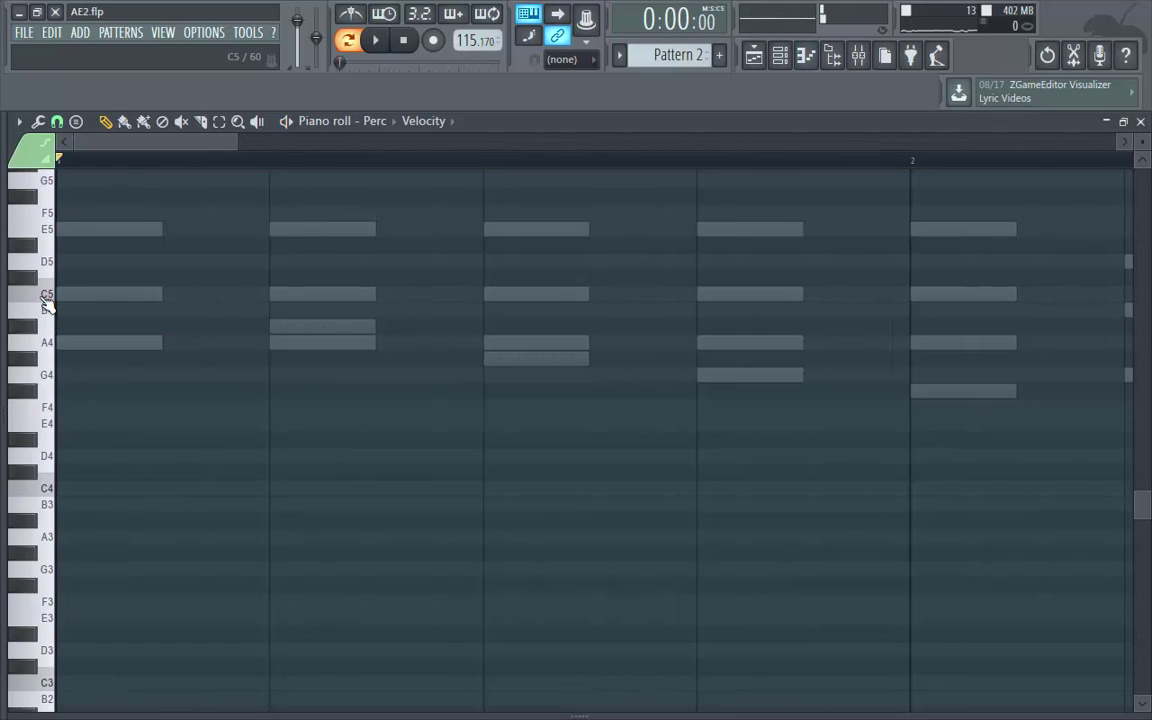
pyautogui.click(105, 294)
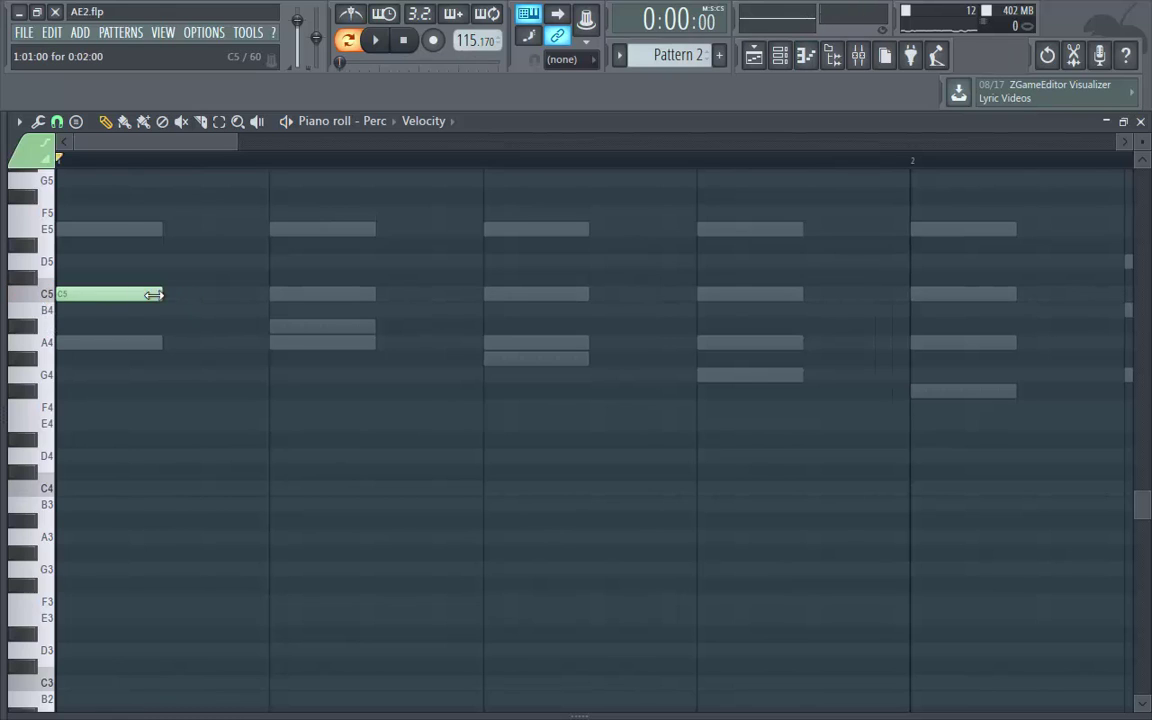
pyautogui.click(186, 296)
pyautogui.moveTo(189, 296); pyautogui.dragTo(175, 295)
pyautogui.click(206, 296)
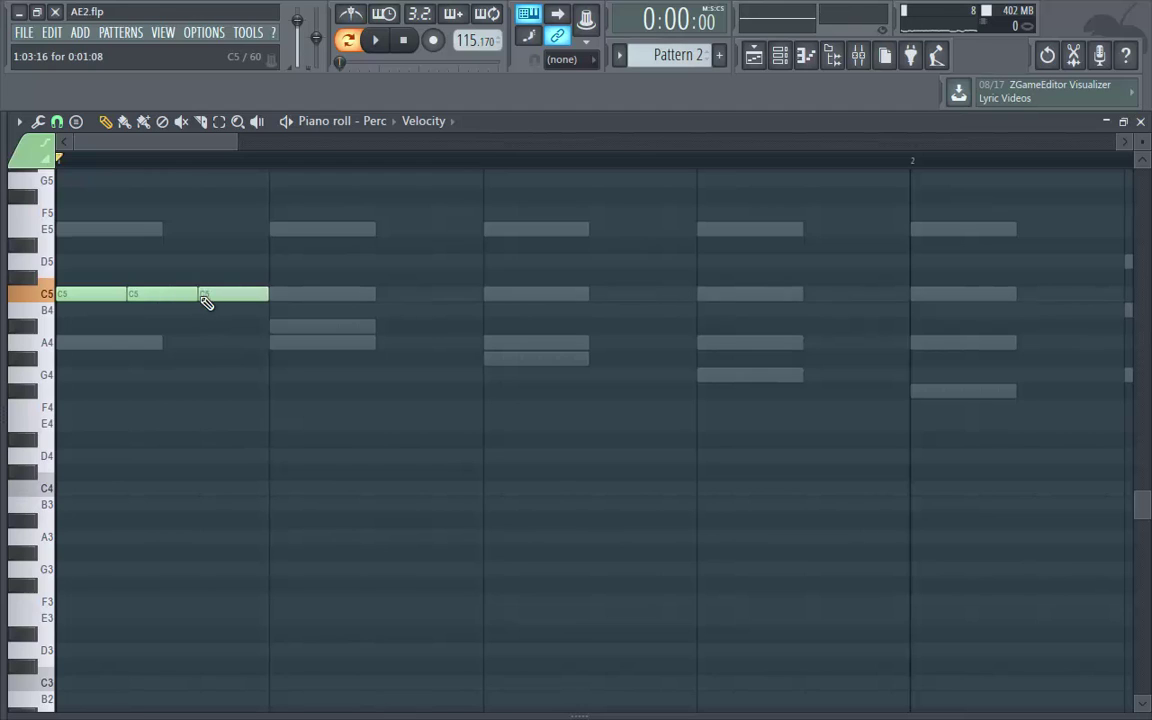
pyautogui.rightClick(152, 296)
pyautogui.rightClick(112, 296)
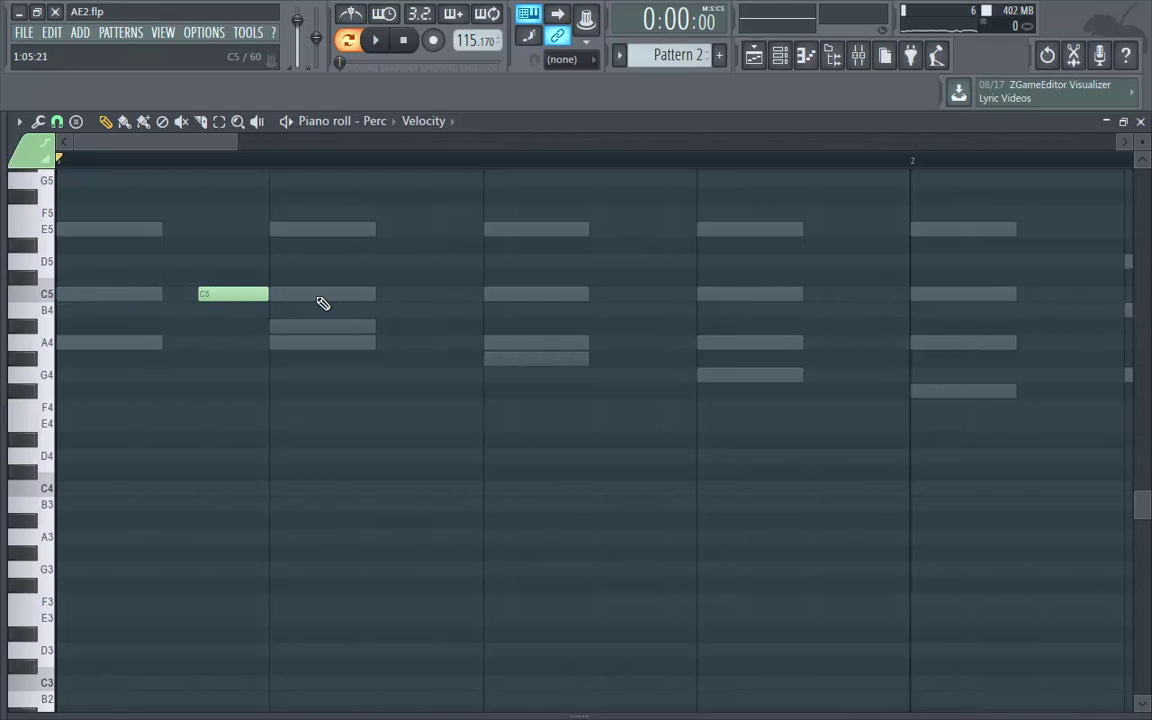
# Add third-of-a-beat Perc C5 notes around mid-beat 2 and at the ends of beats 3 and 4 in bar 1, and play them.
pyautogui.click(365, 296)
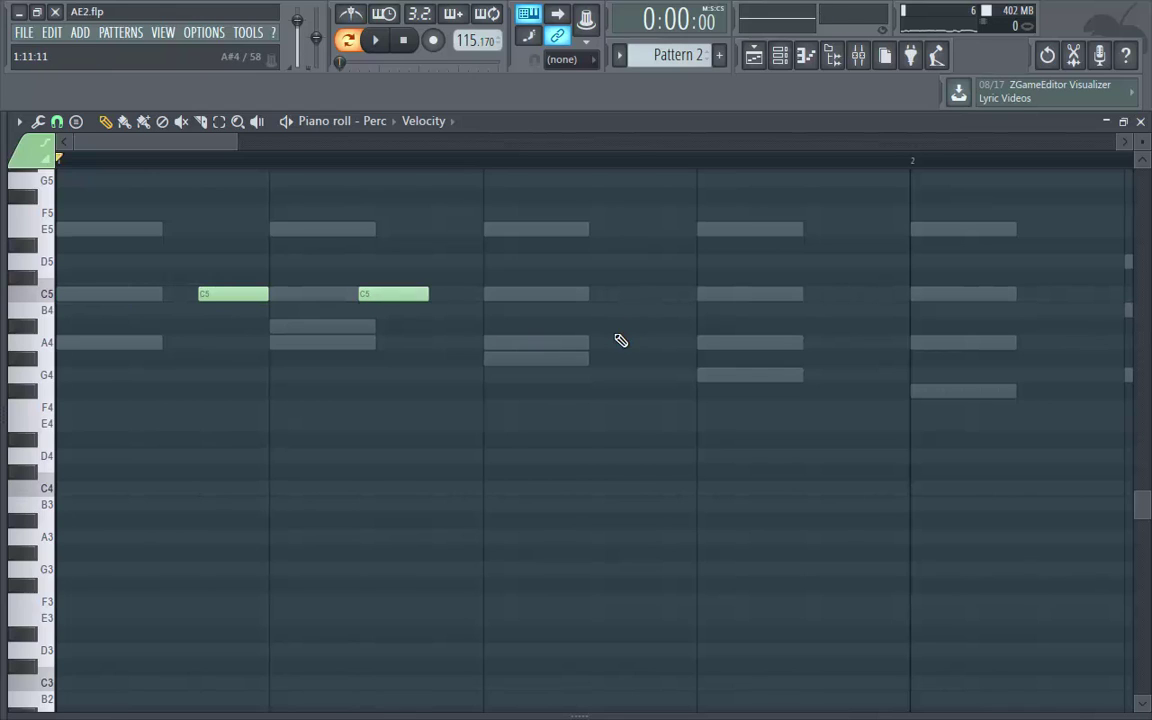
pyautogui.click(630, 296)
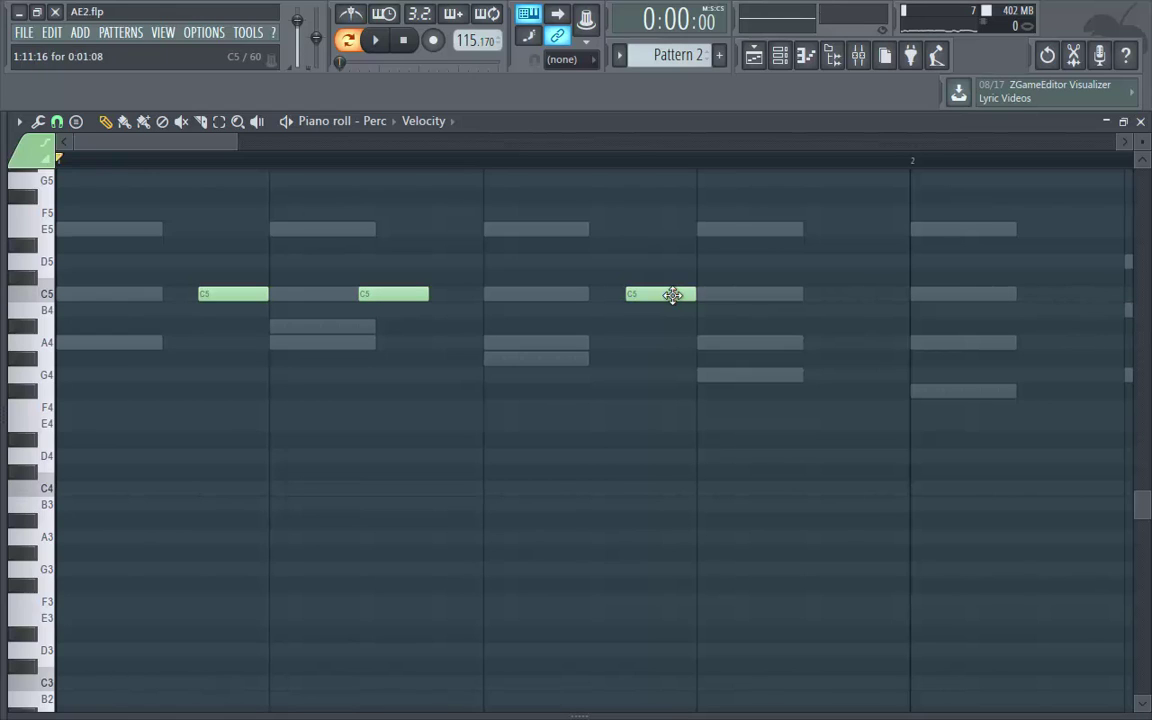
pyautogui.click(844, 295)
pyautogui.press('space')
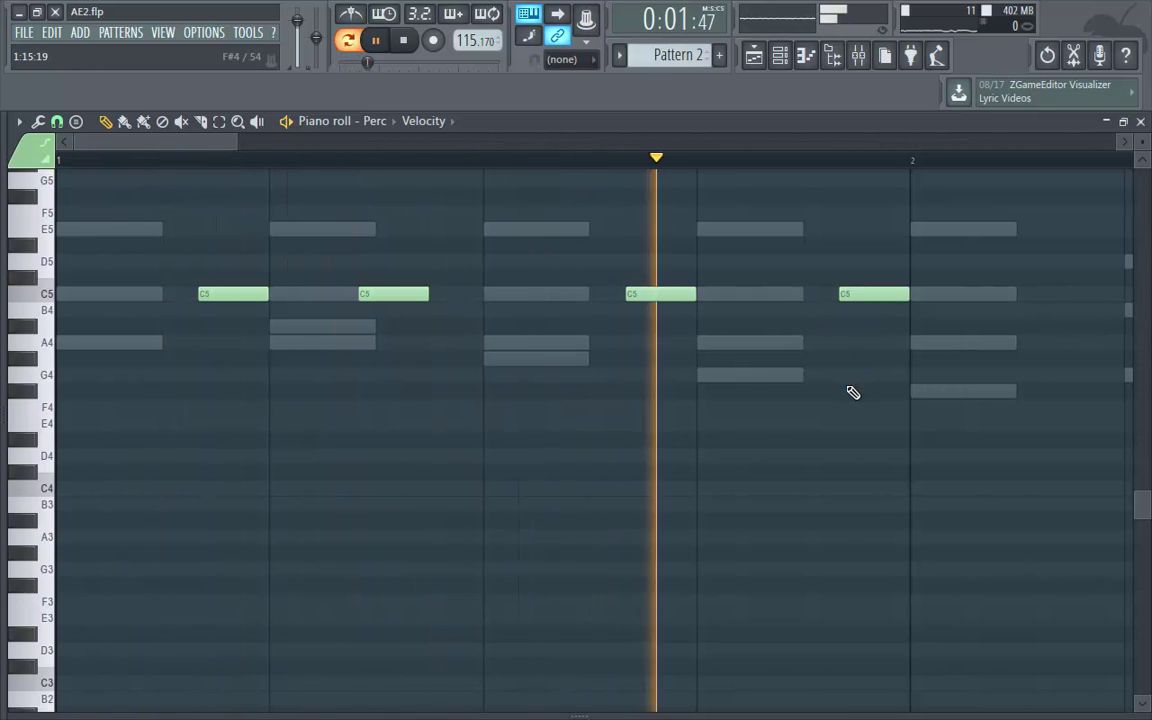
pyautogui.press('space')
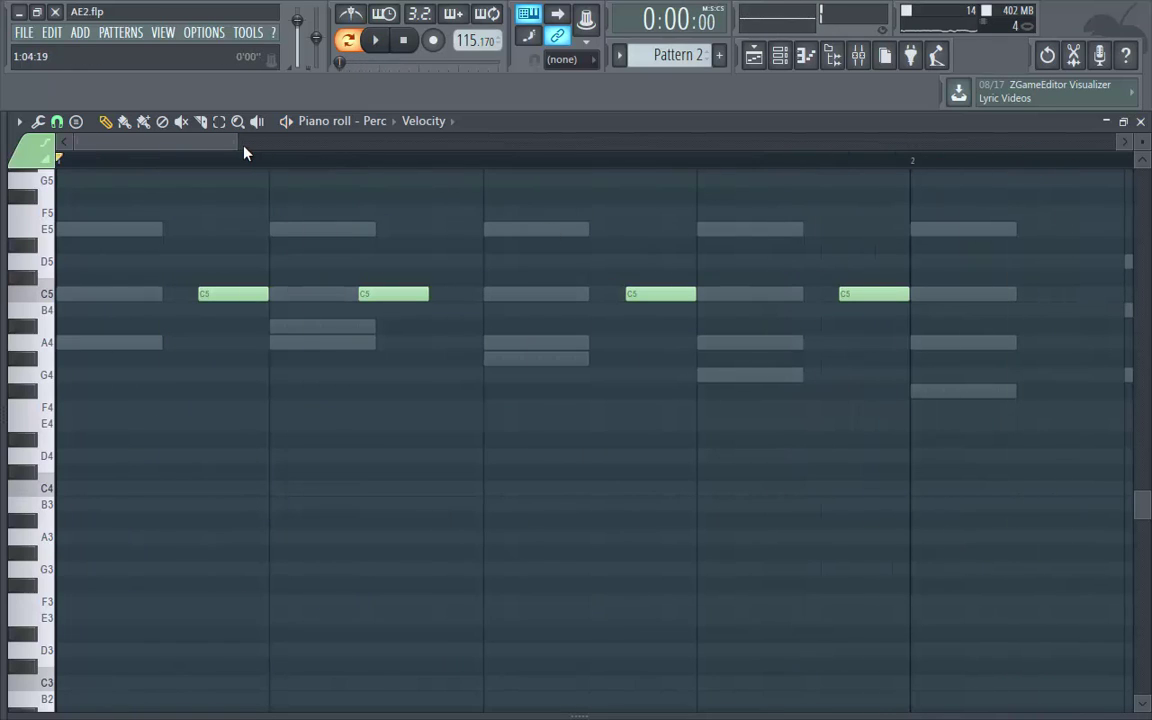
# Duplicate the bar 1 Perc notes through bar 4, play the pattern, and return to the channel rack.
pyautogui.moveTo(239, 141); pyautogui.dragTo(398, 143)
pyautogui.moveTo(500, 218); pyautogui.dragTo(65, 465)
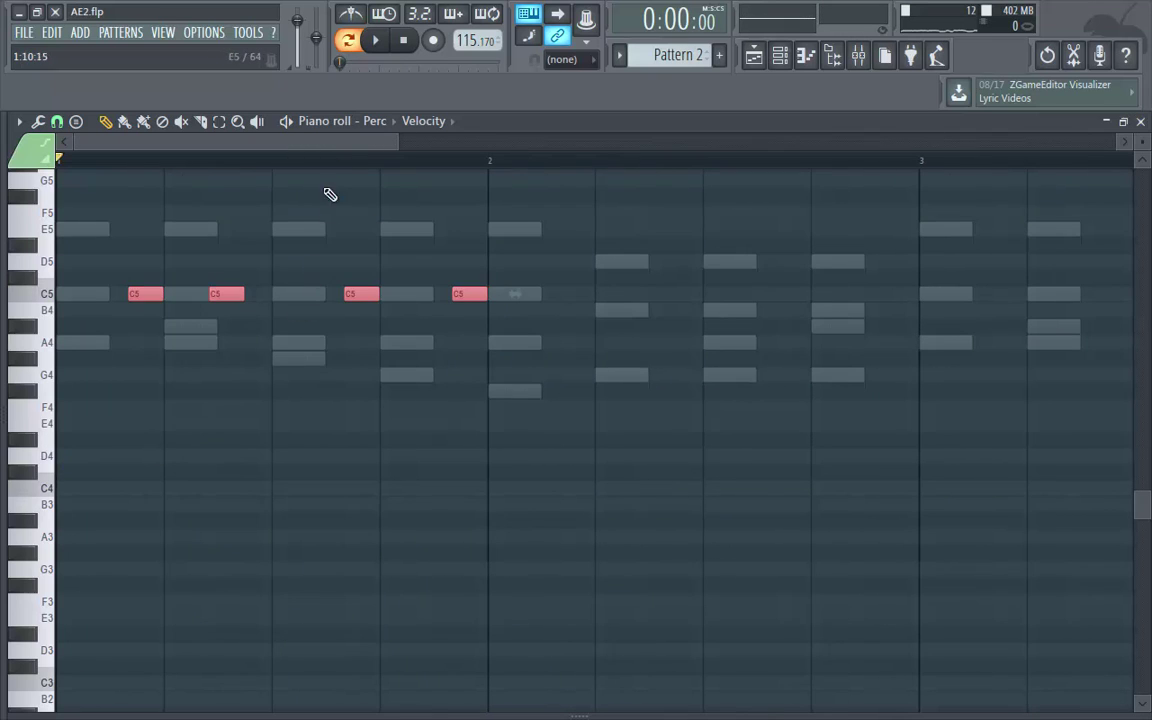
pyautogui.moveTo(323, 147); pyautogui.dragTo(617, 145)
pyautogui.hotkey('ctrl', 'b')
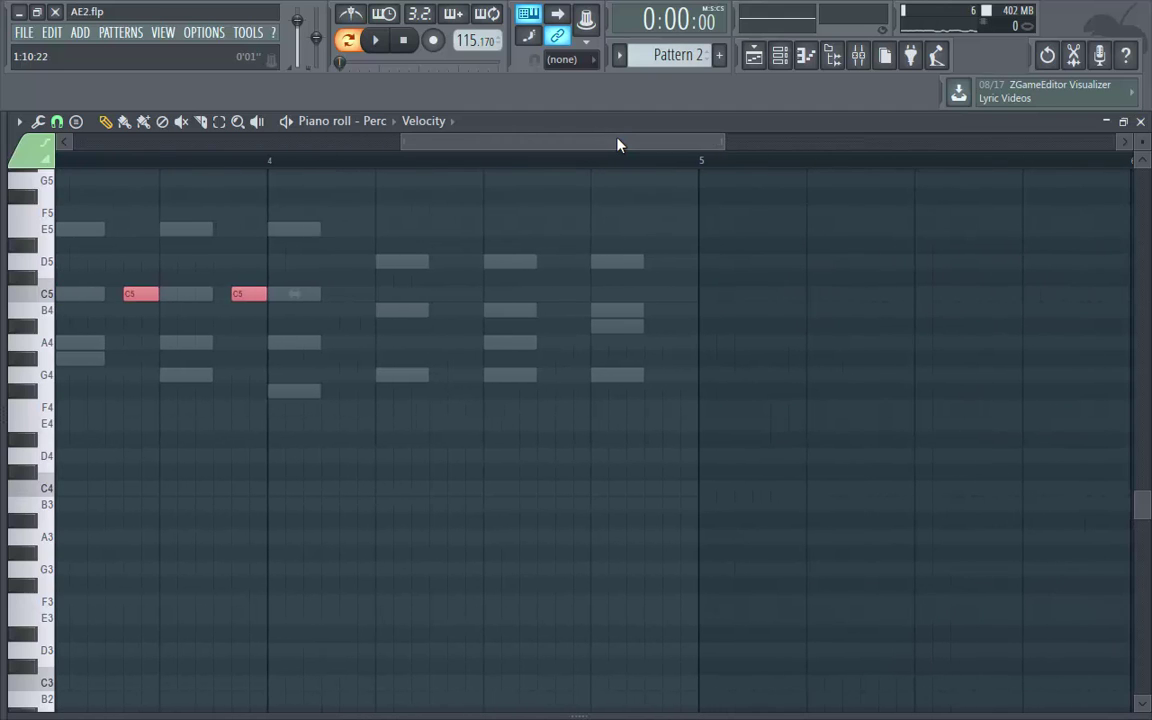
pyautogui.hotkey('ctrl', 'b')
pyautogui.rightClick(857, 260)
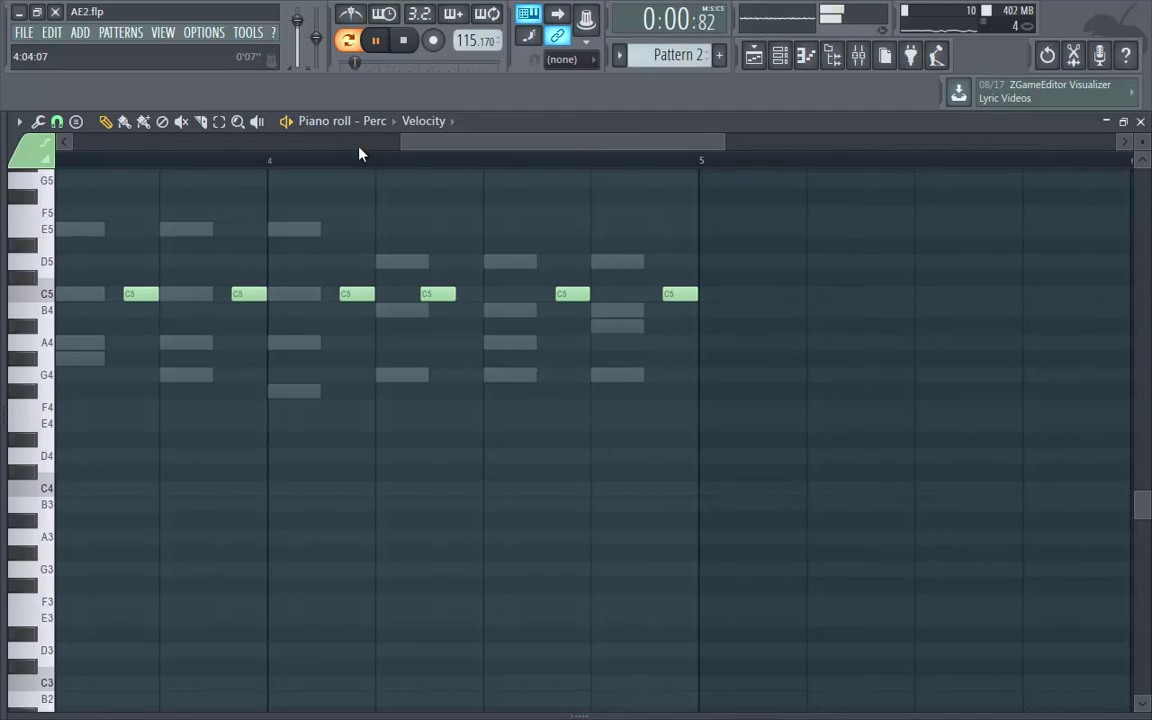
pyautogui.moveTo(401, 141); pyautogui.dragTo(65, 141)
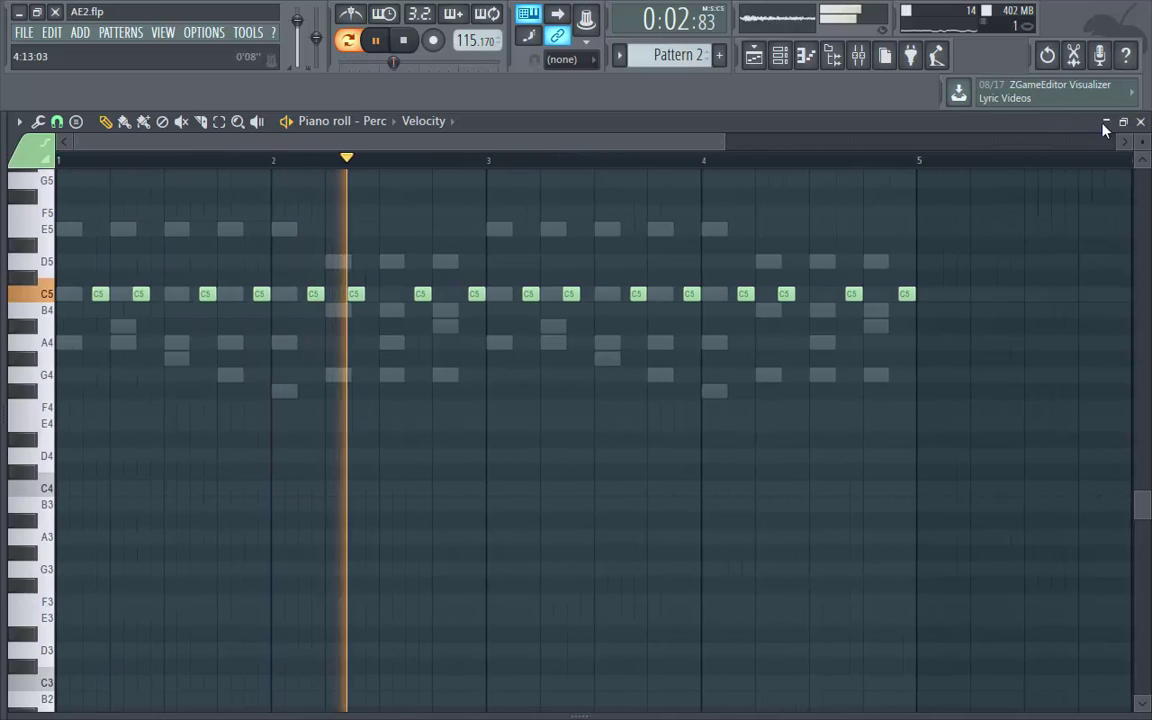
pyautogui.click(1140, 122)
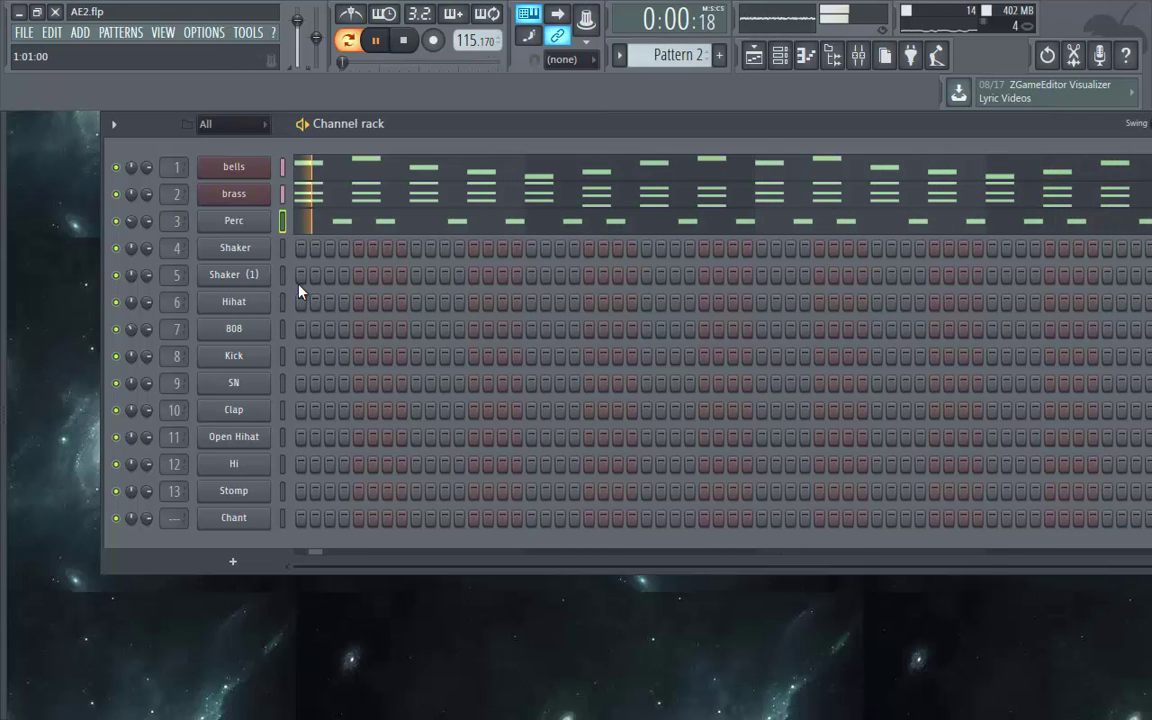
pyautogui.press('space')
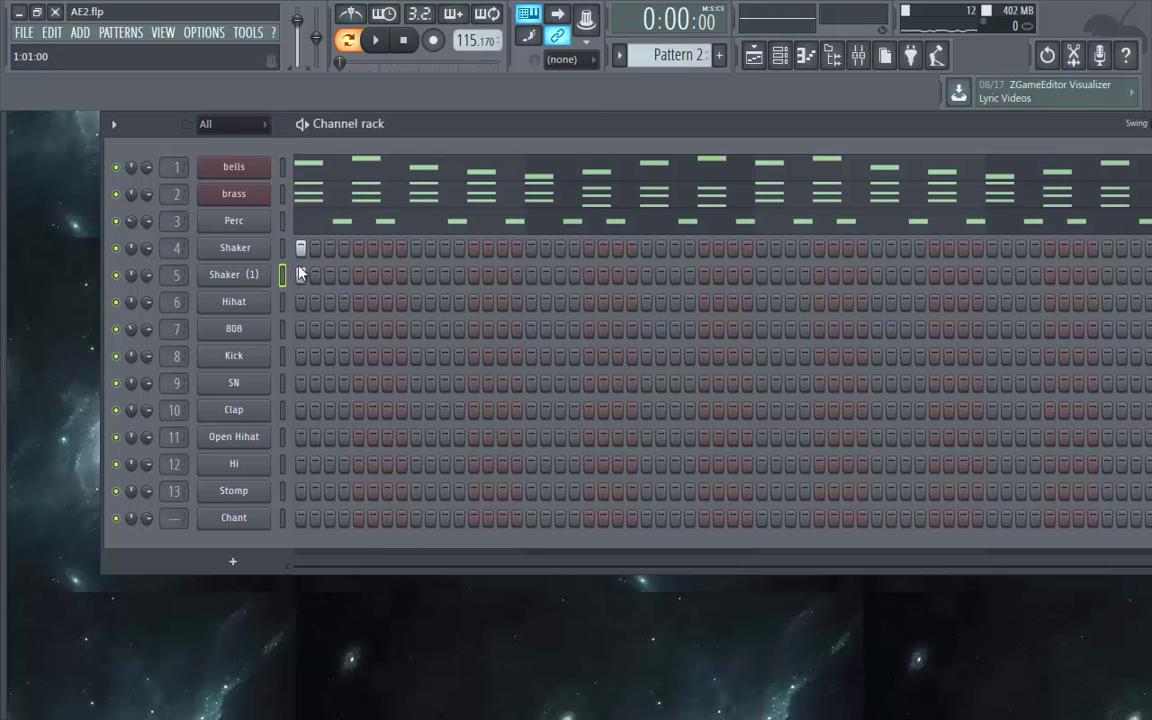
# Place a hit on step 1 of Shaker (1) to match the Shaker channel and play the pattern.
pyautogui.click(300, 274)
pyautogui.press('space')
pyautogui.press('space')
# Try extra hits on steps 3 and 6 of both shaker channels while playing the pattern.
pyautogui.click(319, 248)
pyautogui.click(321, 249)
pyautogui.click(330, 274)
pyautogui.press('space')
pyautogui.press('space')
pyautogui.press('space')
pyautogui.press('space')
pyautogui.click(388, 249)
pyautogui.click(373, 249)
pyautogui.press('space')
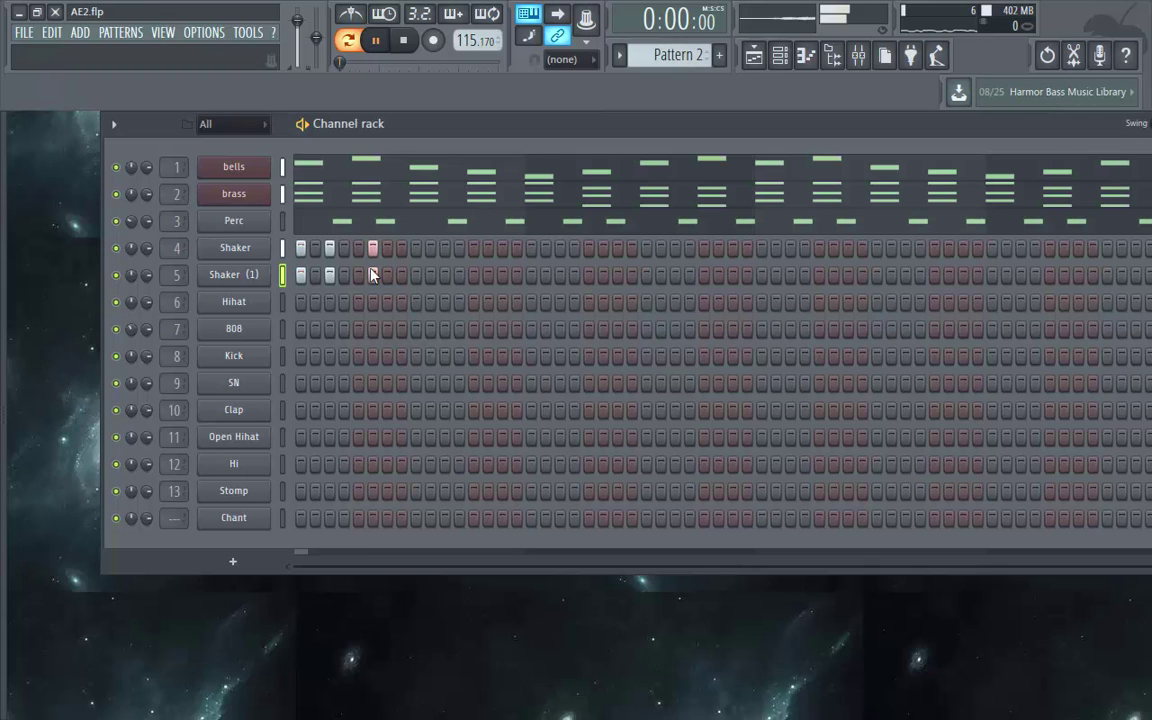
pyautogui.press('space')
pyautogui.click(373, 249)
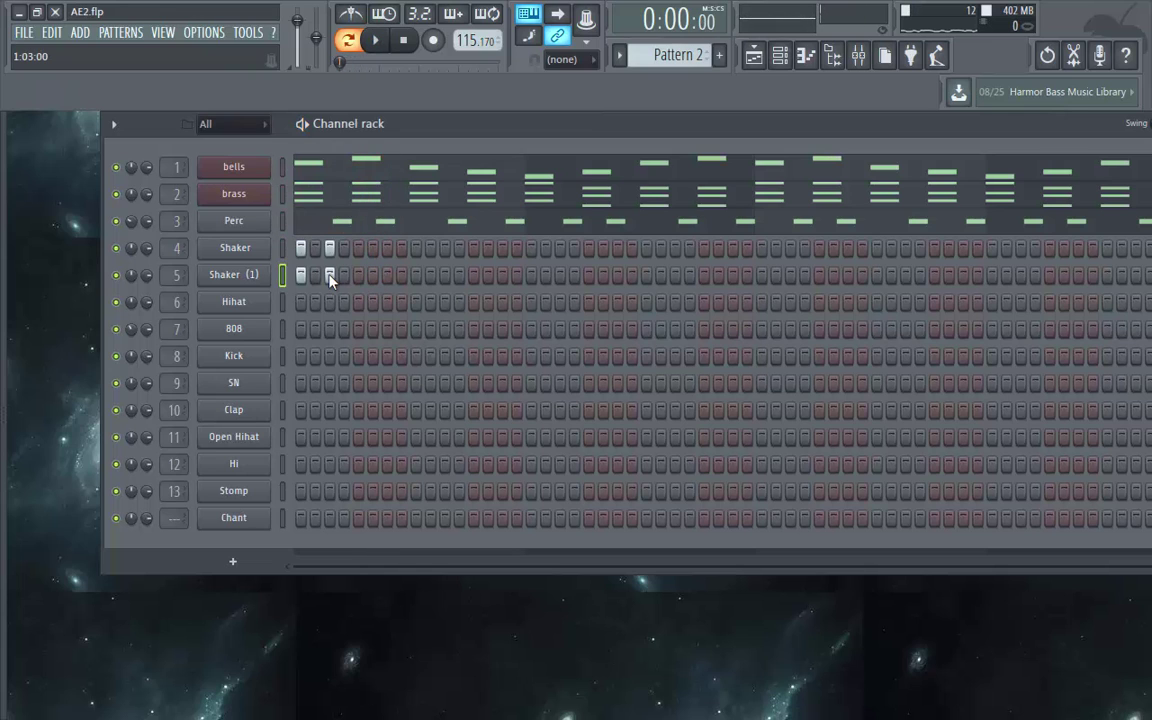
# Open the Shaker channel's piano roll, add a short C5 hit where the first Perc note starts, and play it.
pyautogui.rightClick(257, 258)
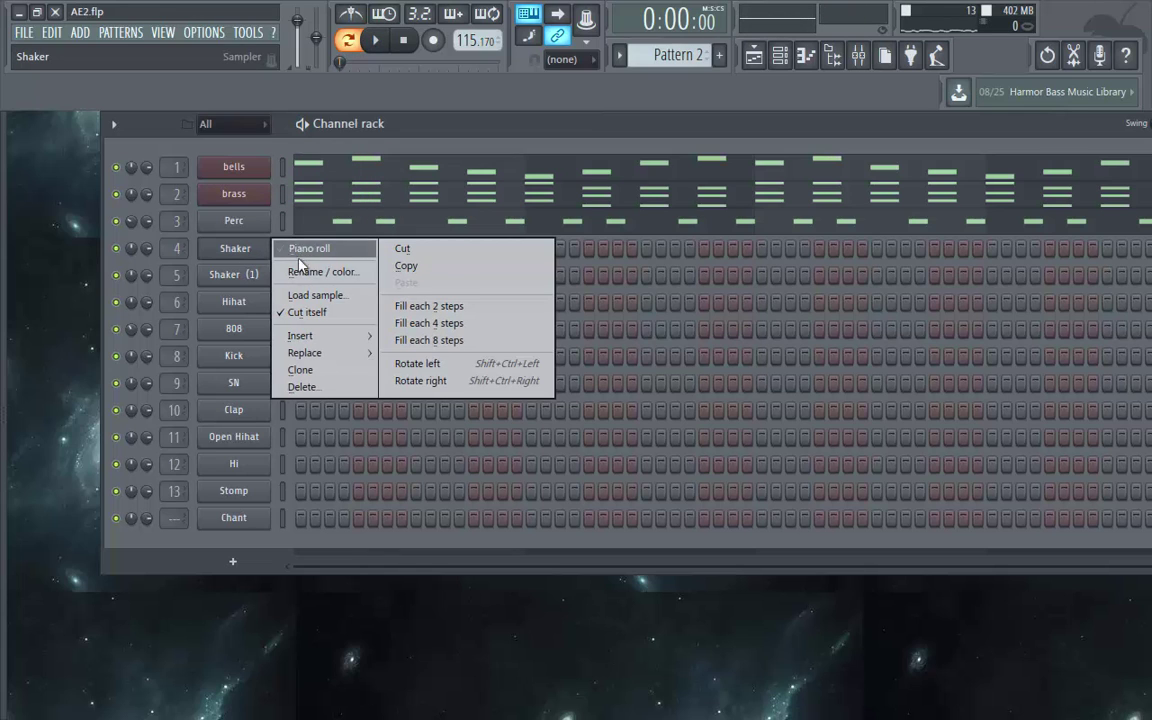
pyautogui.click(300, 248)
pyautogui.press('space')
pyautogui.press('space')
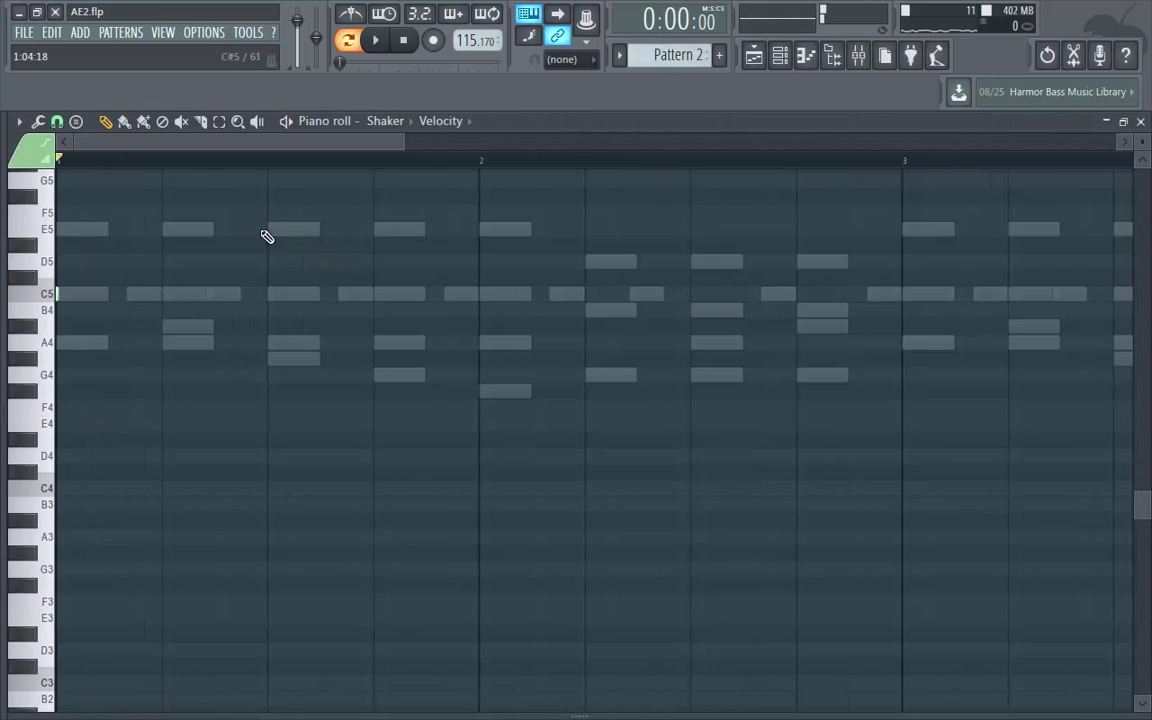
pyautogui.moveTo(398, 140); pyautogui.dragTo(350, 141)
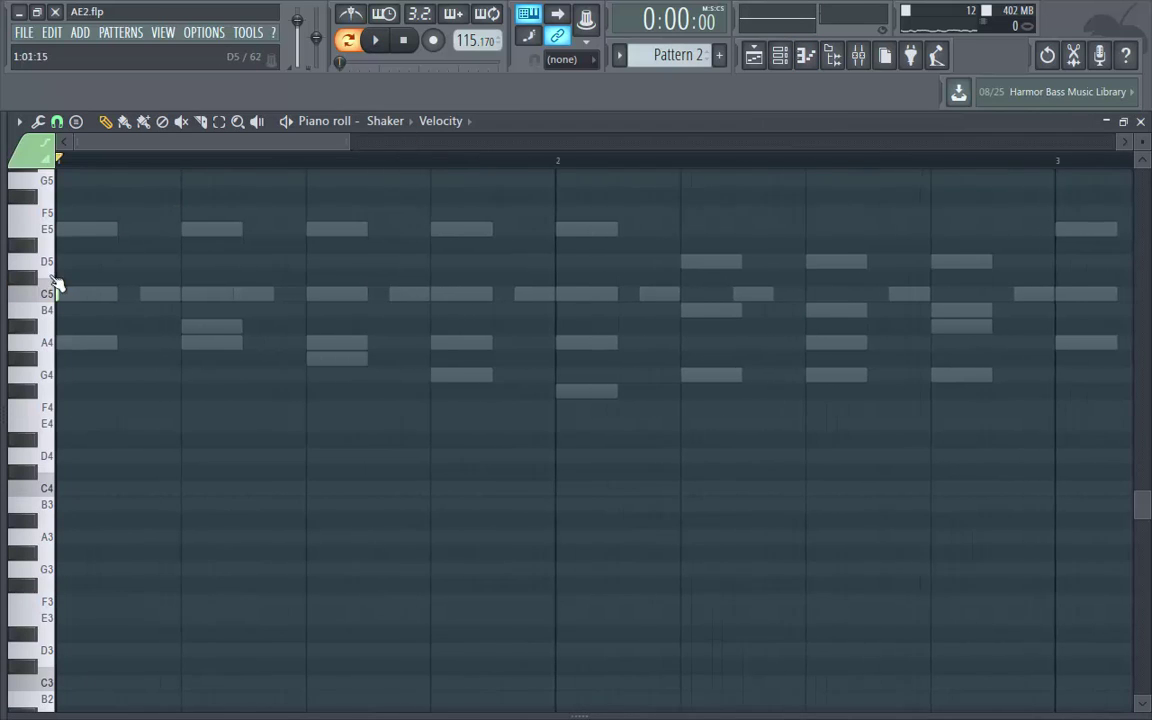
pyautogui.click(142, 294)
pyautogui.press('space')
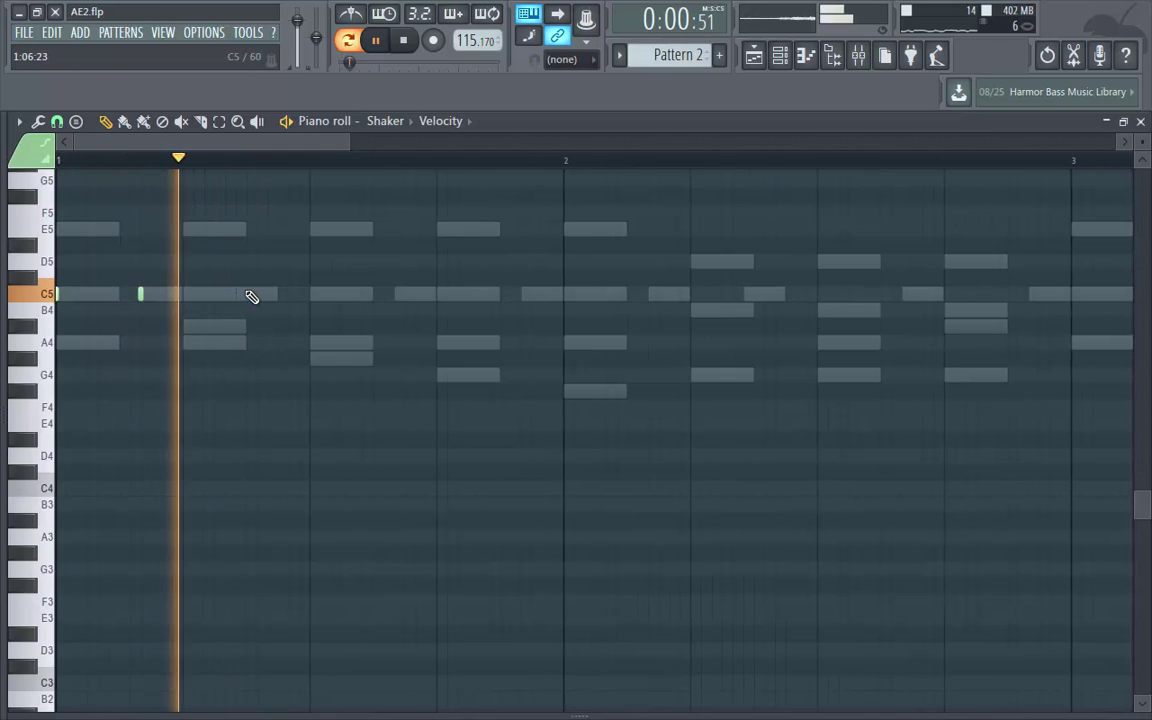
# Add short Shaker C5 hits at the starts of the remaining bar 1 Perc notes in beats 2, 3 and 4, checking by playback.
pyautogui.press('space')
pyautogui.press('space')
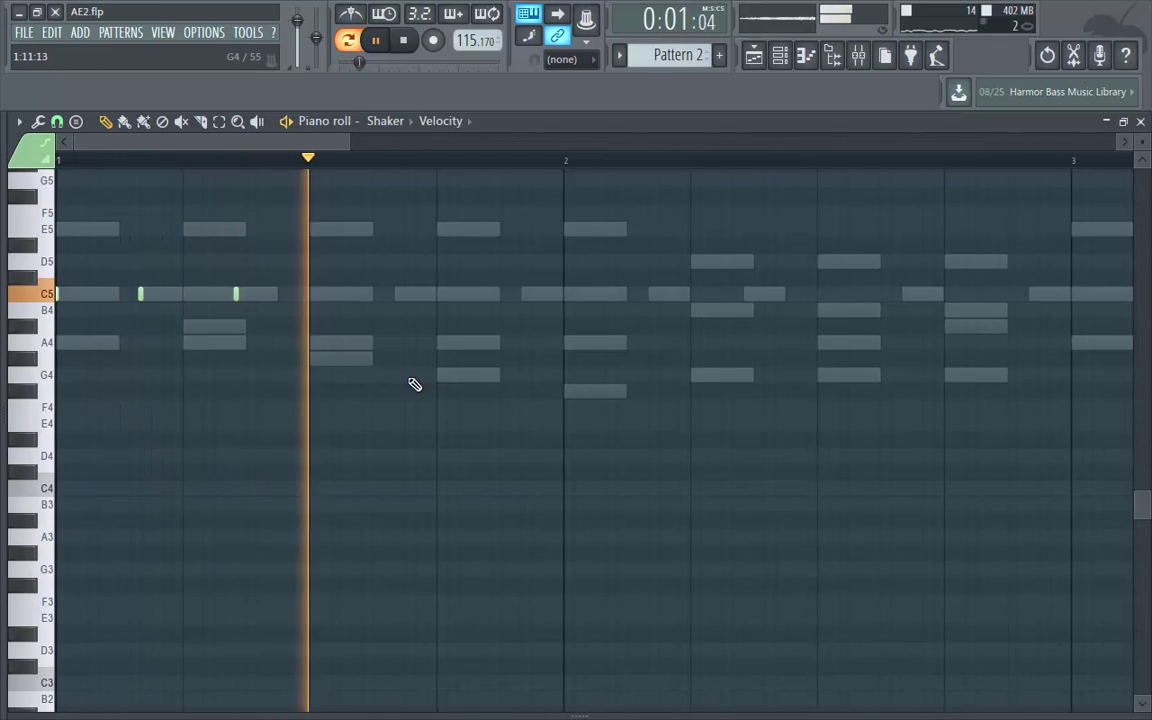
pyautogui.press('space')
pyautogui.press('space')
pyautogui.press('space')
pyautogui.click(522, 293)
pyautogui.press('space')
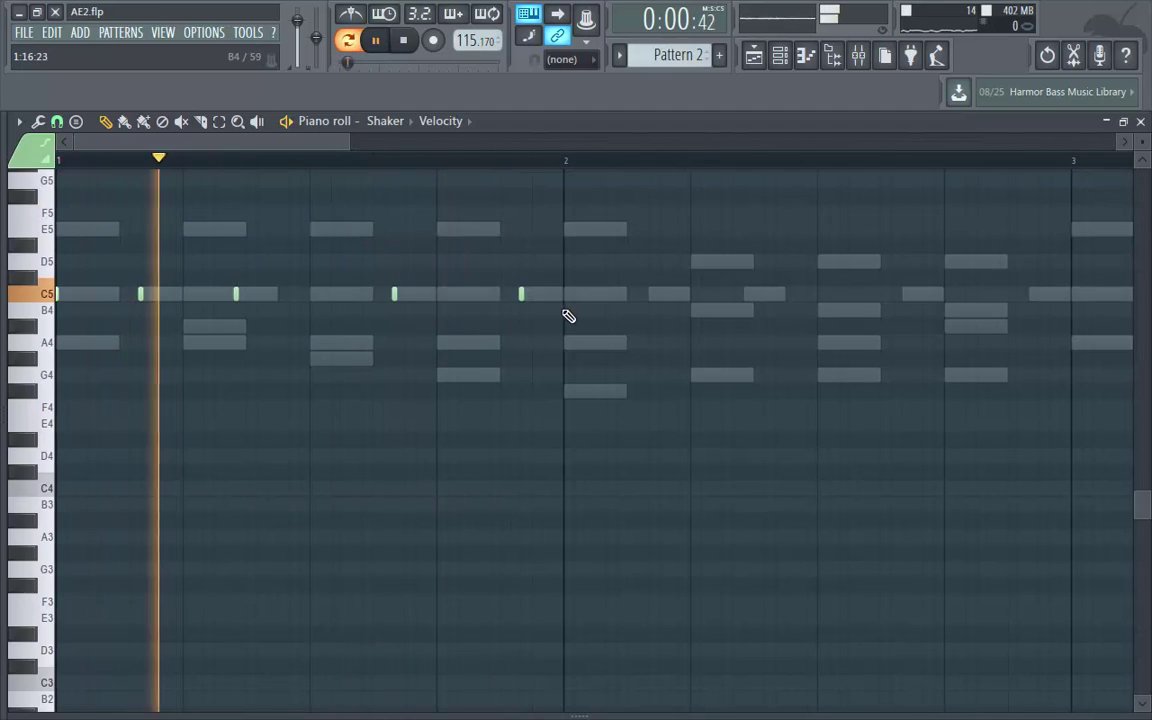
pyautogui.press('space')
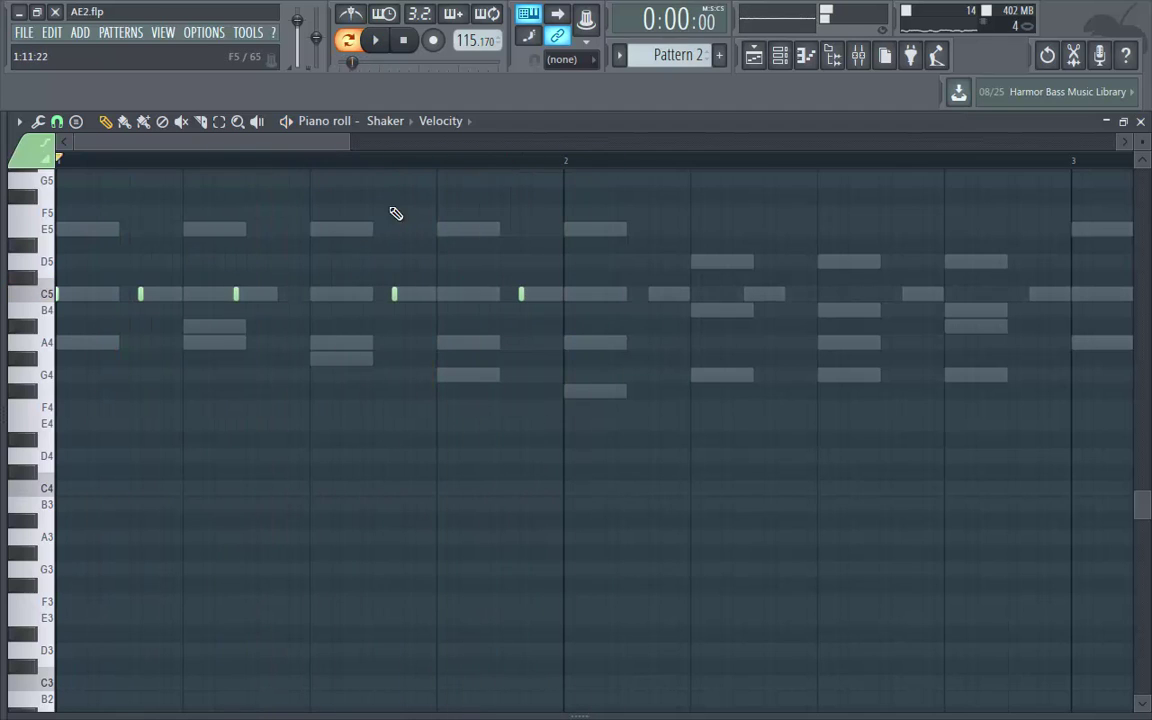
# Duplicate the bar 1 Shaker hits into bars 2, 3 and 4.
pyautogui.moveTo(348, 145); pyautogui.dragTo(403, 145)
pyautogui.moveTo(499, 255); pyautogui.dragTo(3, 400)
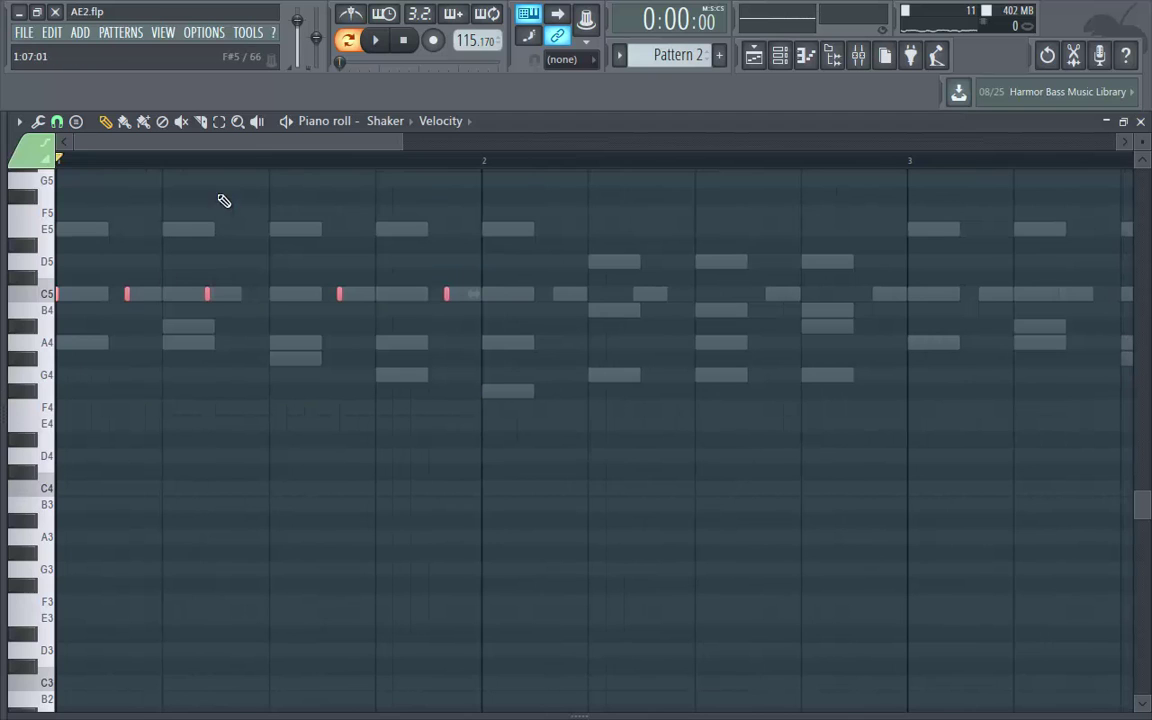
pyautogui.moveTo(252, 147); pyautogui.dragTo(568, 147)
pyautogui.hotkey('ctrl', 'b')
pyautogui.hotkey('ctrl', 'b')
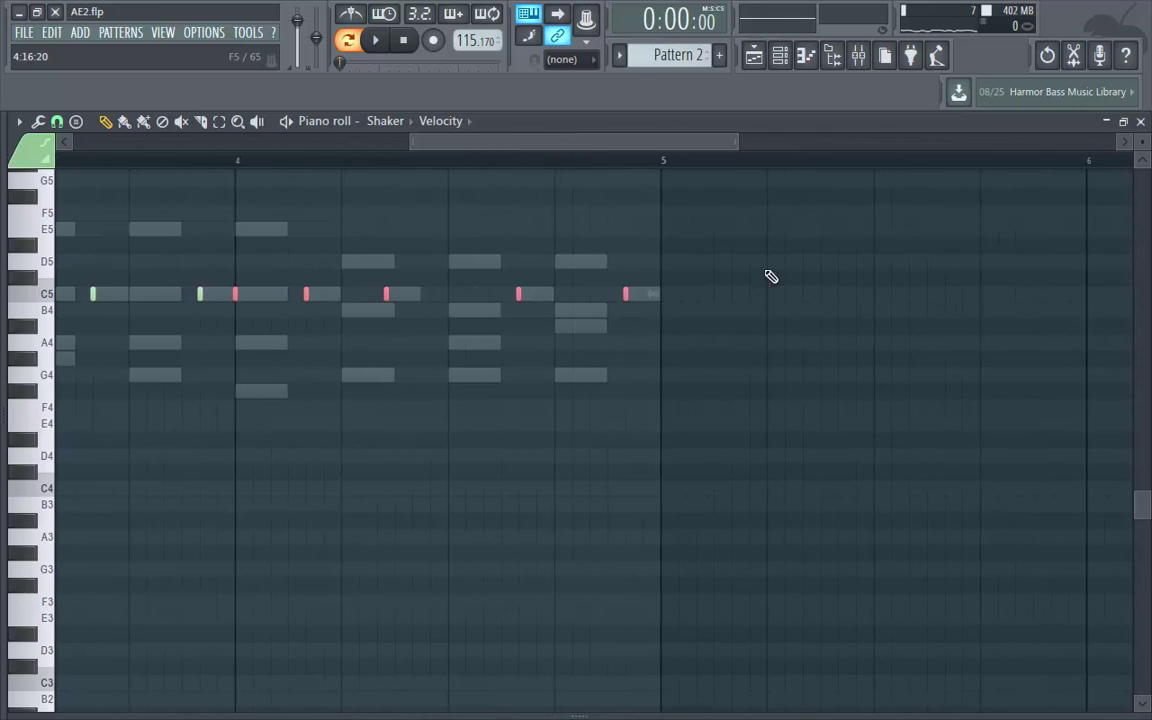
# Return to the channel rack and copy the Shaker channel's pattern into Shaker (1).
pyautogui.click(1140, 124)
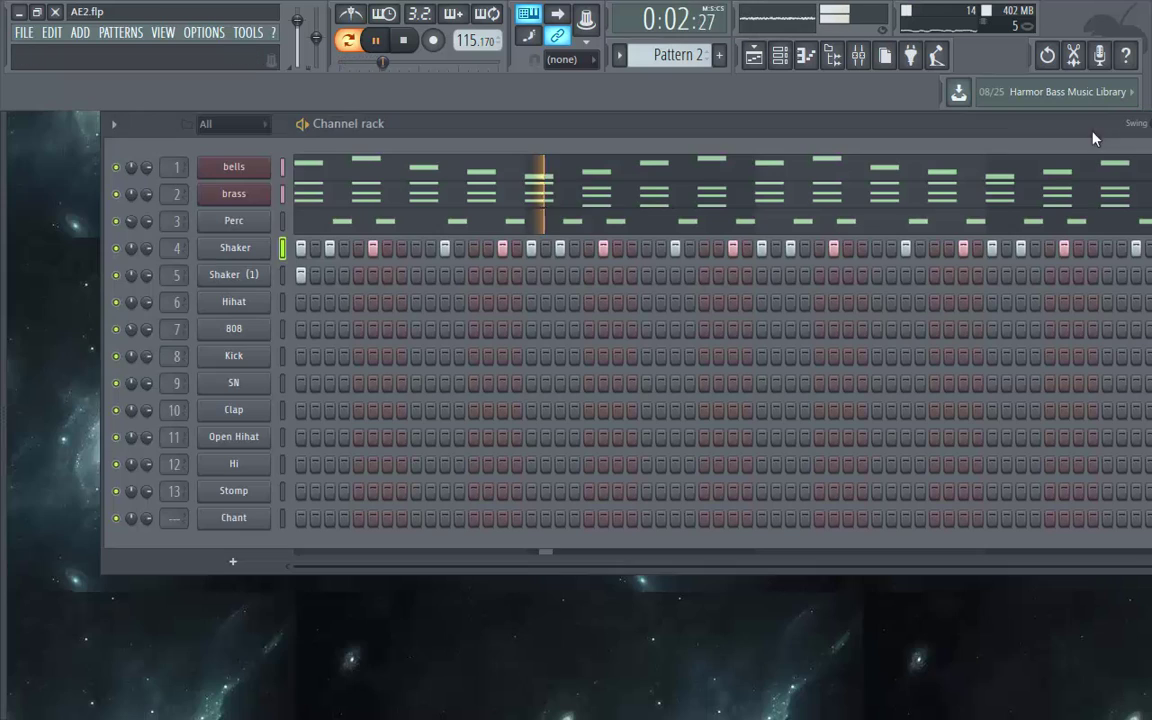
pyautogui.click(283, 274)
pyautogui.hotkey('ctrl', 'v')
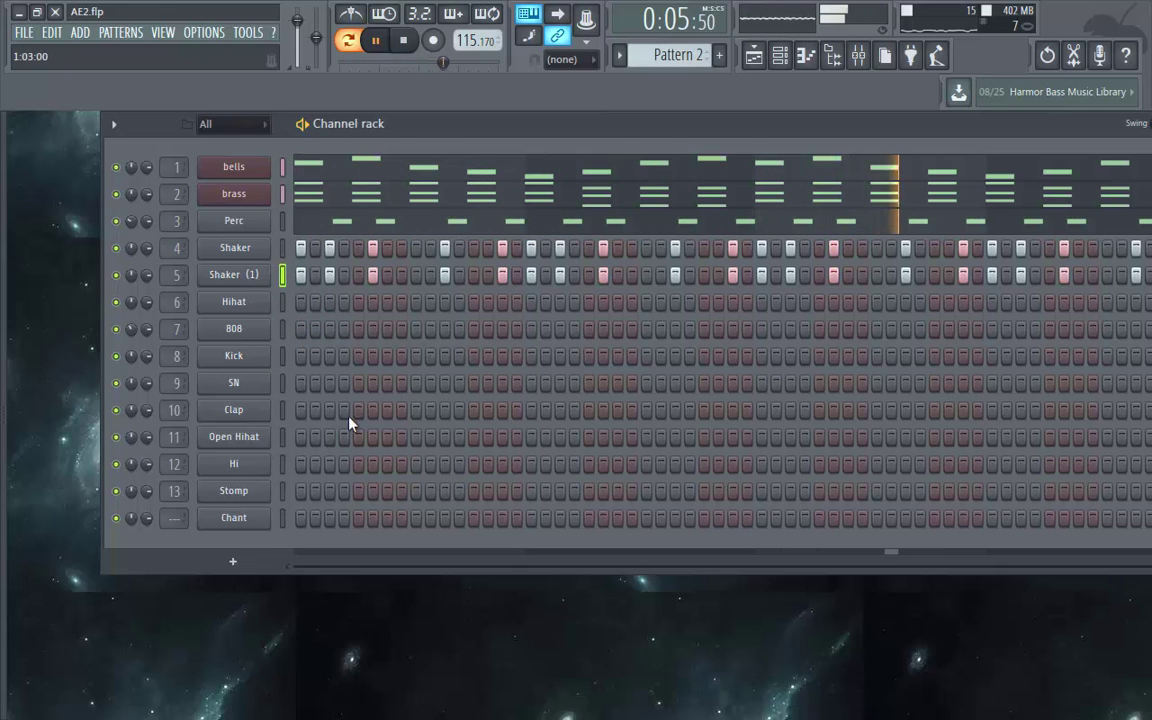
# Place SN and Clap hits together on beat 3 of all four bars, at steps 9, 25, 41 and 57.
pyautogui.click(416, 383)
pyautogui.click(416, 410)
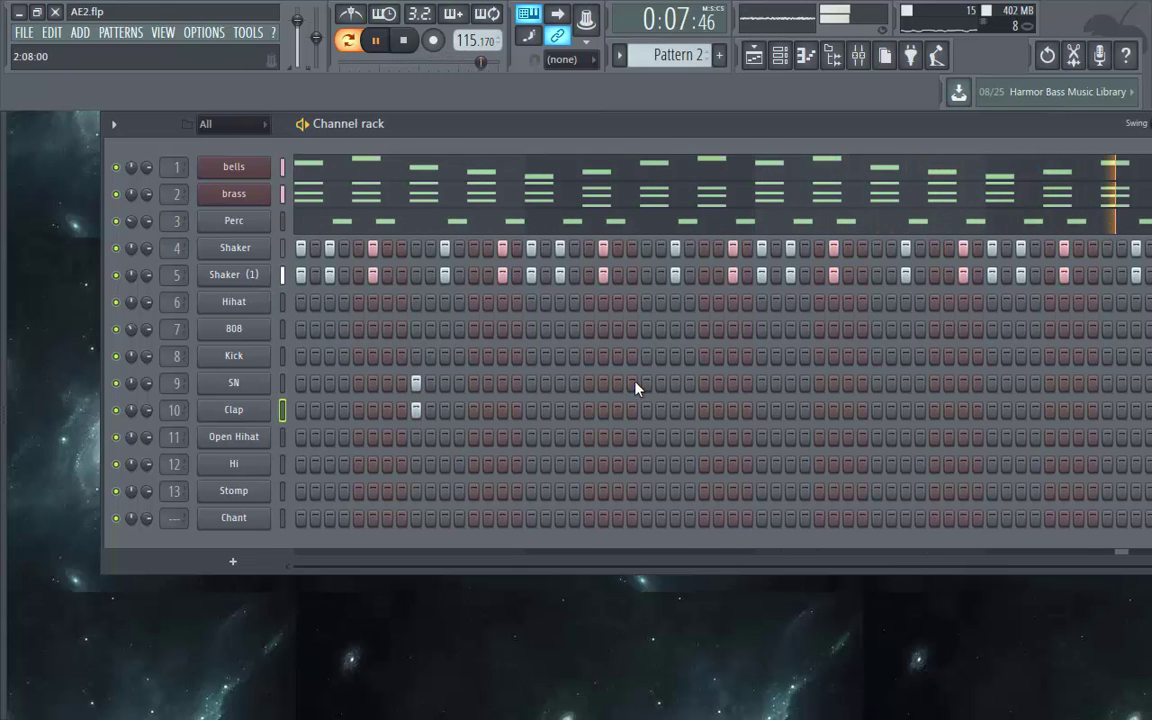
pyautogui.click(646, 410)
pyautogui.moveTo(759, 126); pyautogui.dragTo(563, 128)
pyautogui.click(688, 383)
pyautogui.click(688, 410)
pyautogui.click(918, 383)
pyautogui.click(918, 410)
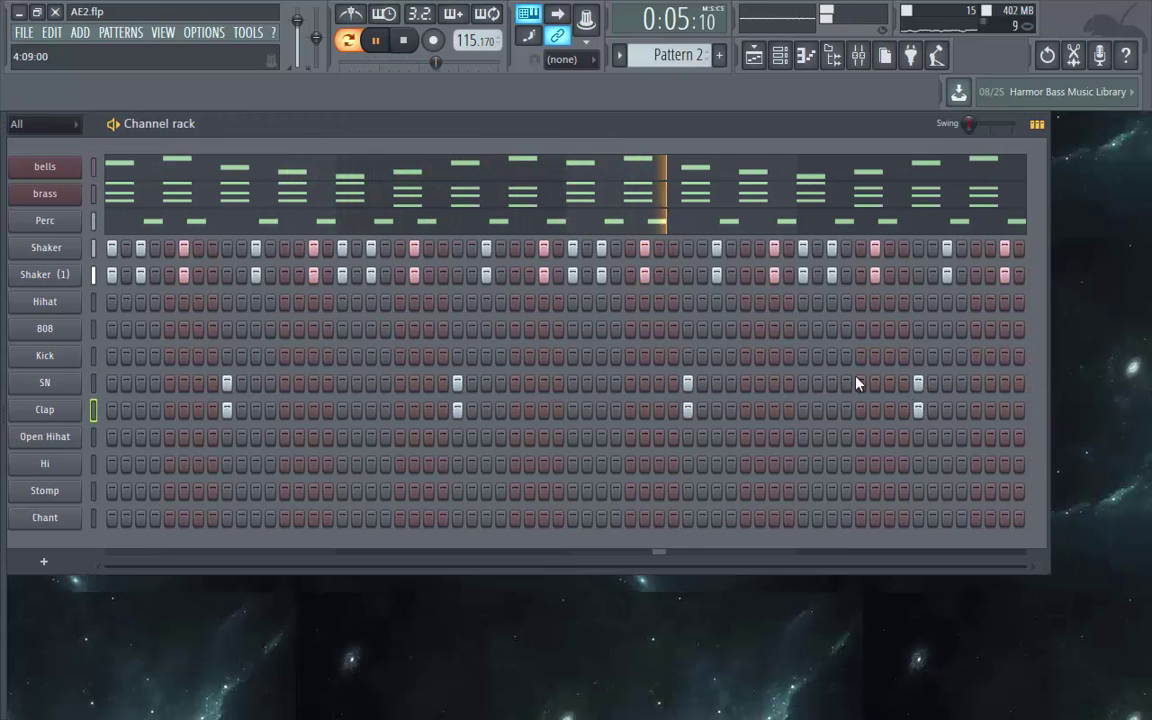
# Place Open Hihat hits on beats 2, 3 and 4 of each of the four bars.
pyautogui.moveTo(357, 128); pyautogui.dragTo(468, 131)
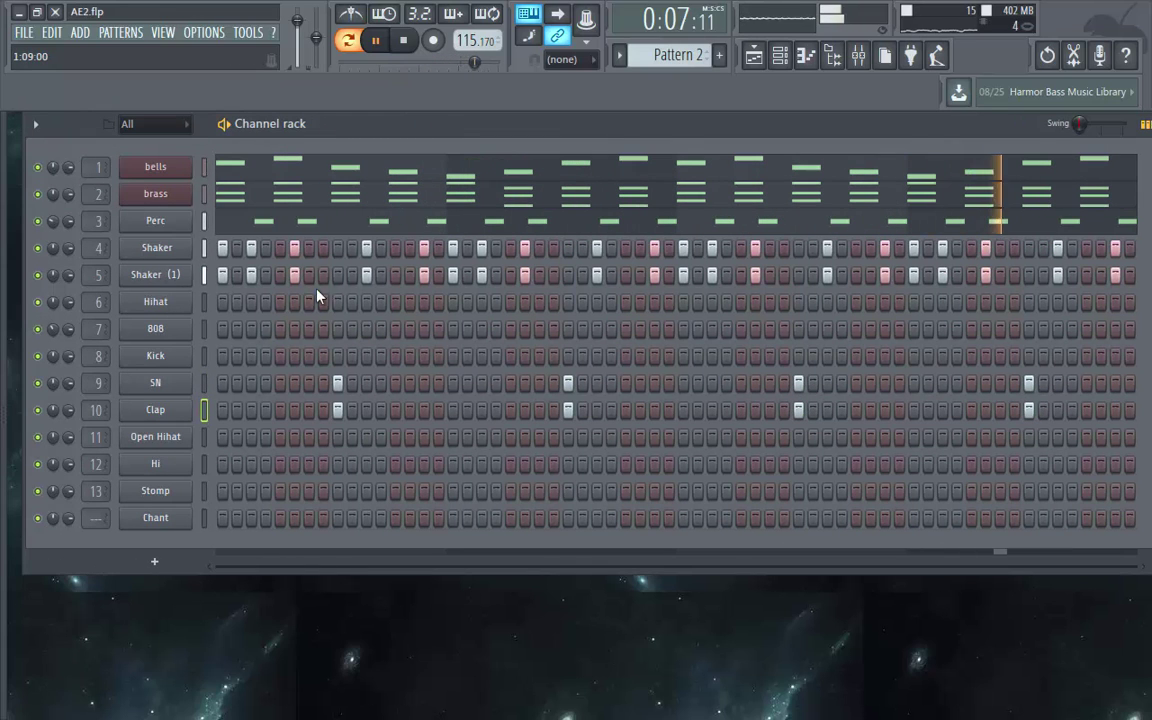
pyautogui.click(278, 437)
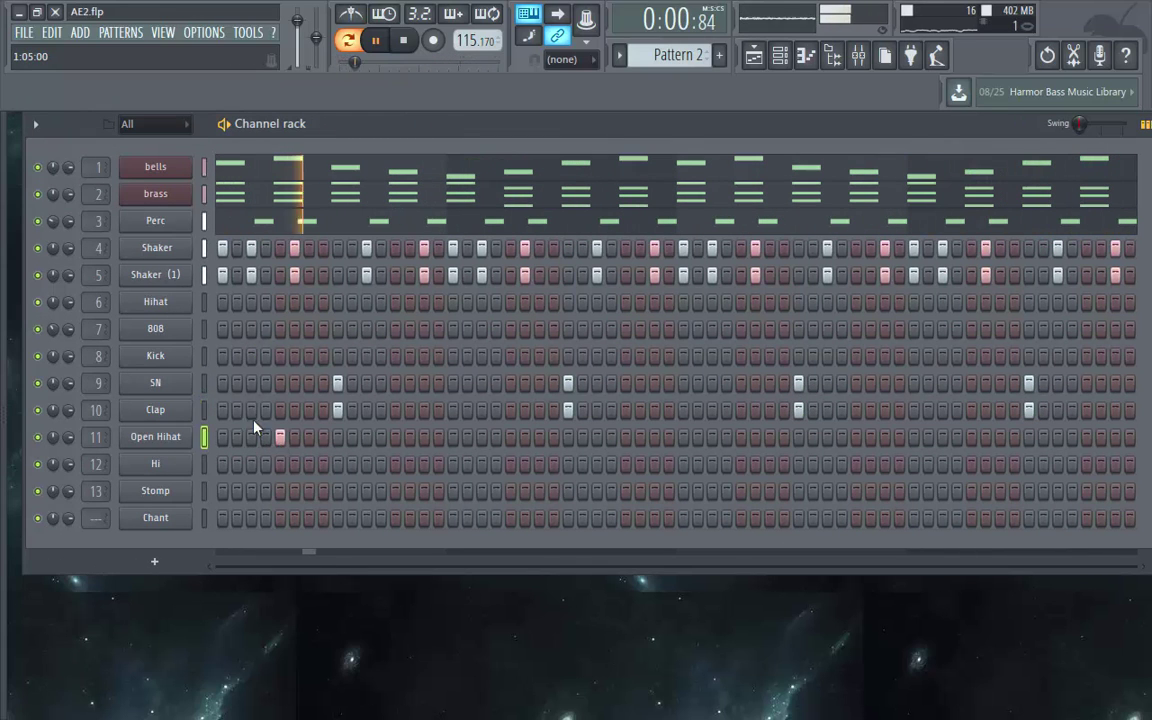
pyautogui.press('space')
pyautogui.click(338, 437)
pyautogui.click(396, 437)
pyautogui.click(511, 437)
pyautogui.click(568, 437)
pyautogui.click(626, 437)
pyautogui.click(741, 437)
pyautogui.click(798, 437)
pyautogui.click(856, 437)
pyautogui.click(971, 437)
pyautogui.click(1029, 437)
pyautogui.click(1087, 437)
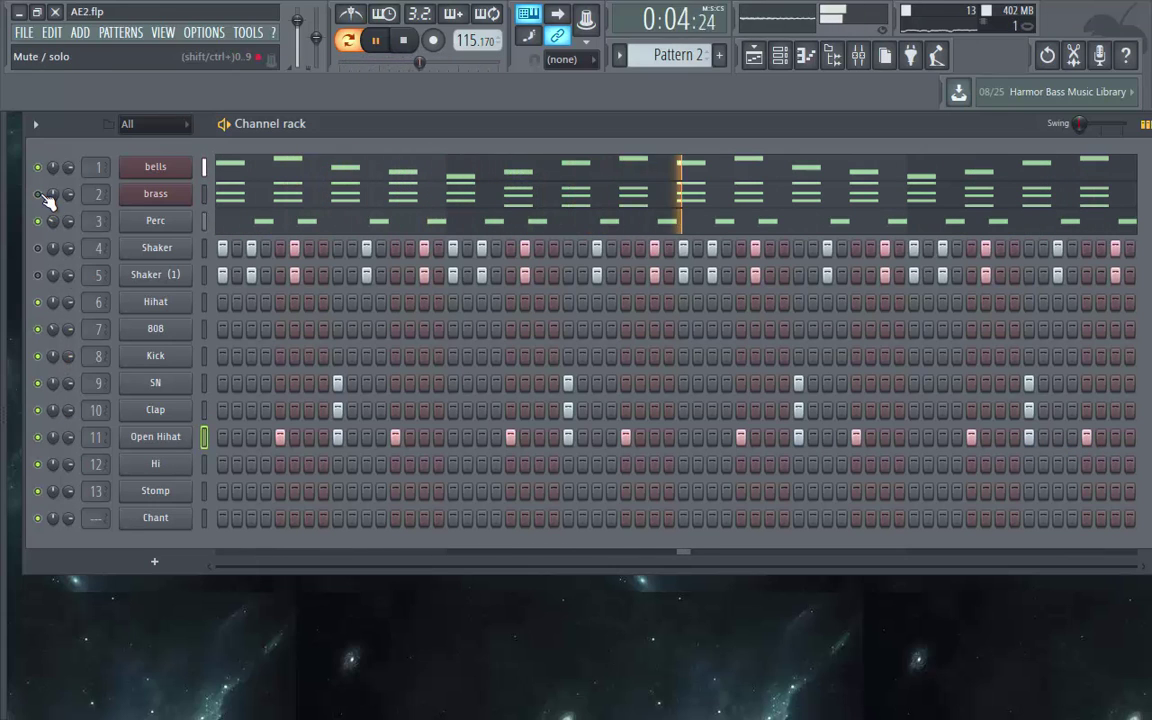
# In the Hihat piano roll, draw three third-of-a-beat C5 notes on beat 1 and two half-beat C5 notes on beat 2, checking by playback.
pyautogui.rightClick(172, 301)
pyautogui.click(215, 302)
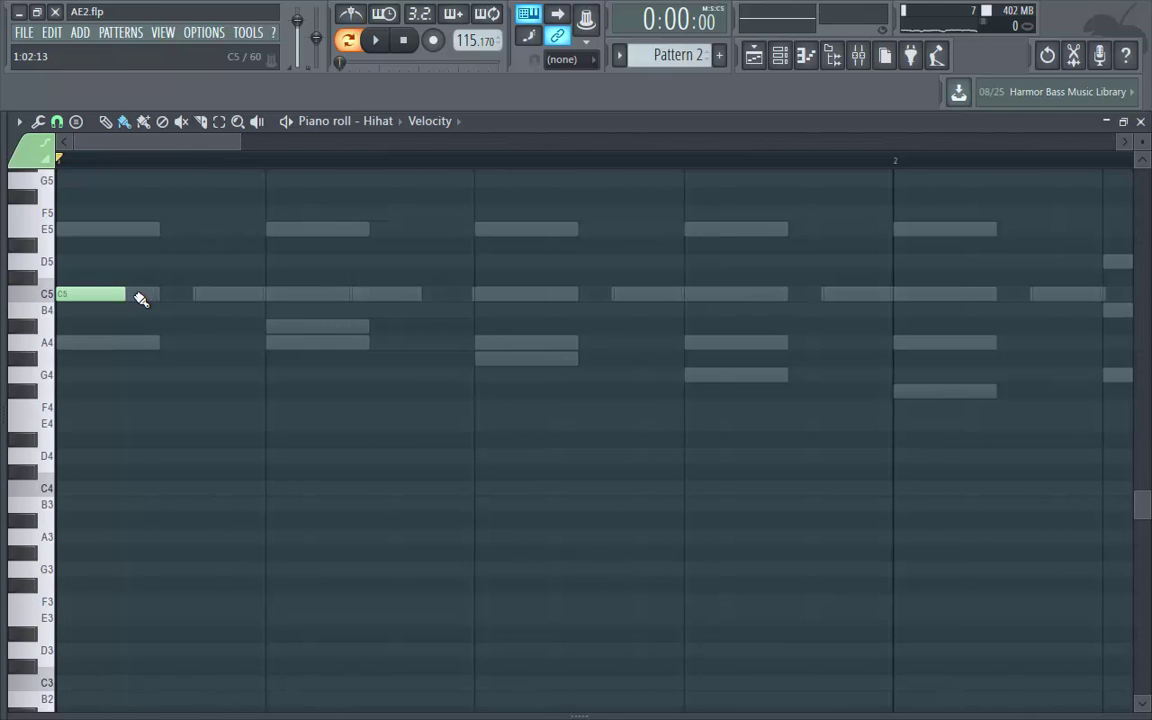
pyautogui.press('space')
pyautogui.press('space')
pyautogui.moveTo(236, 141); pyautogui.dragTo(340, 141)
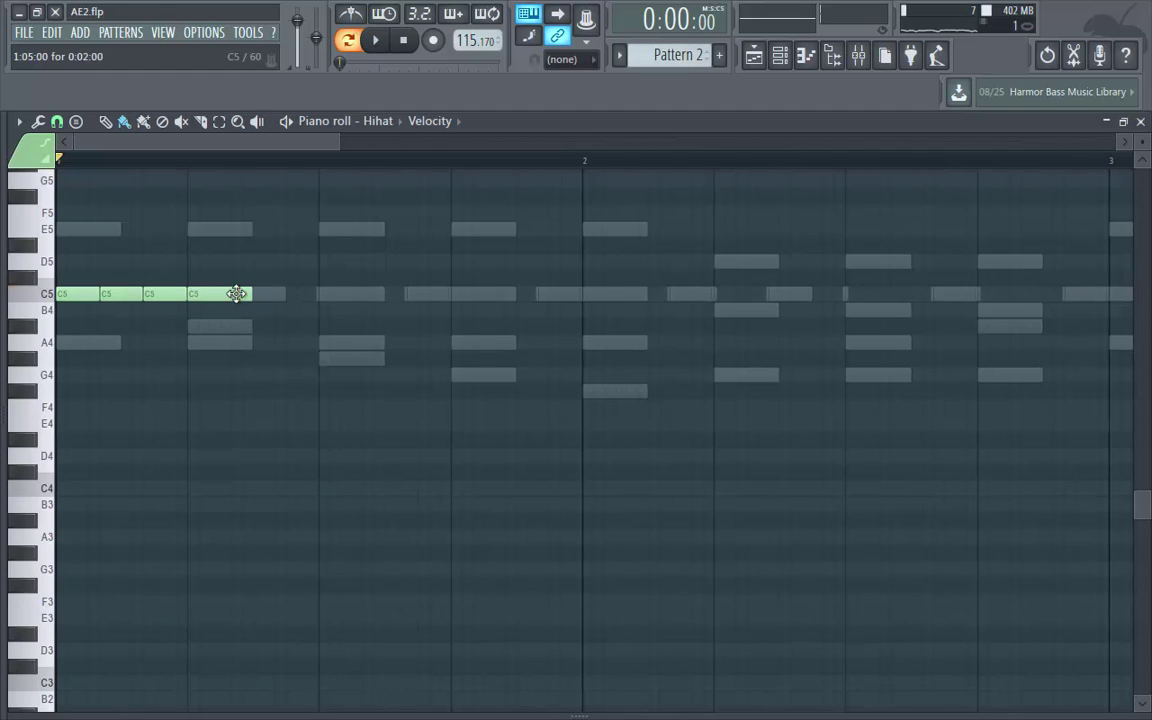
pyautogui.click(268, 297)
pyautogui.press('space')
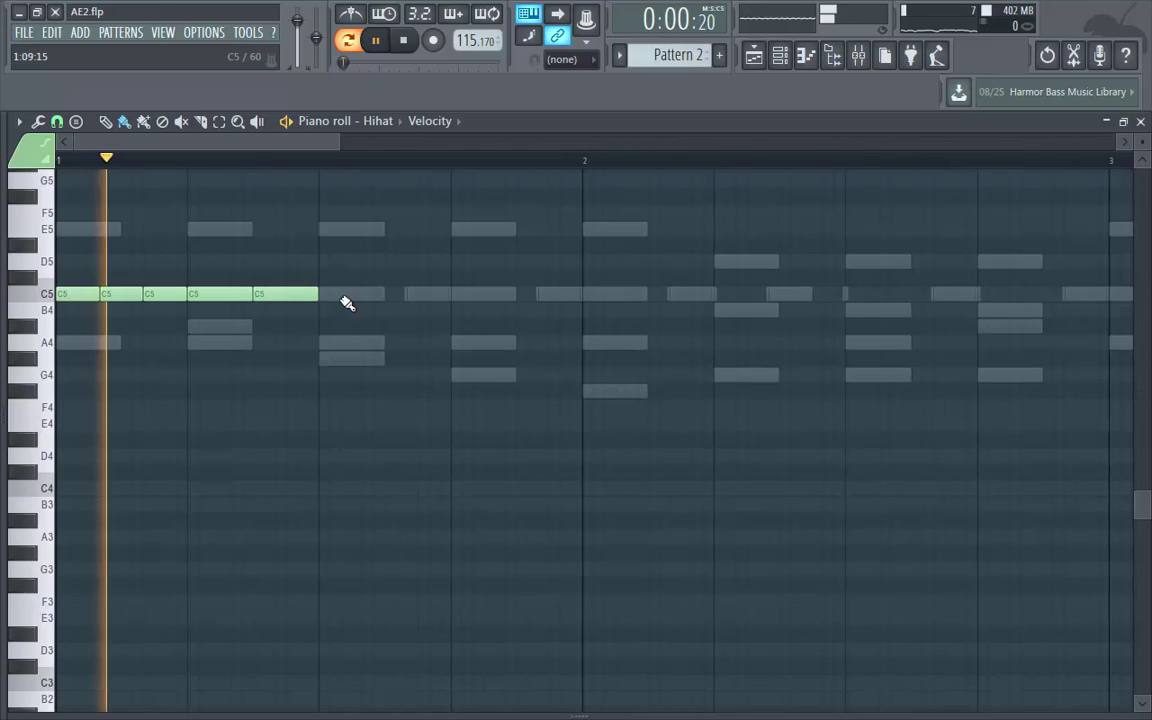
# Add a half-beat C5 note on beat 3 of bar 1 in the Hihat piano roll and chop it into six equal notes.
pyautogui.press('space')
pyautogui.click(333, 298)
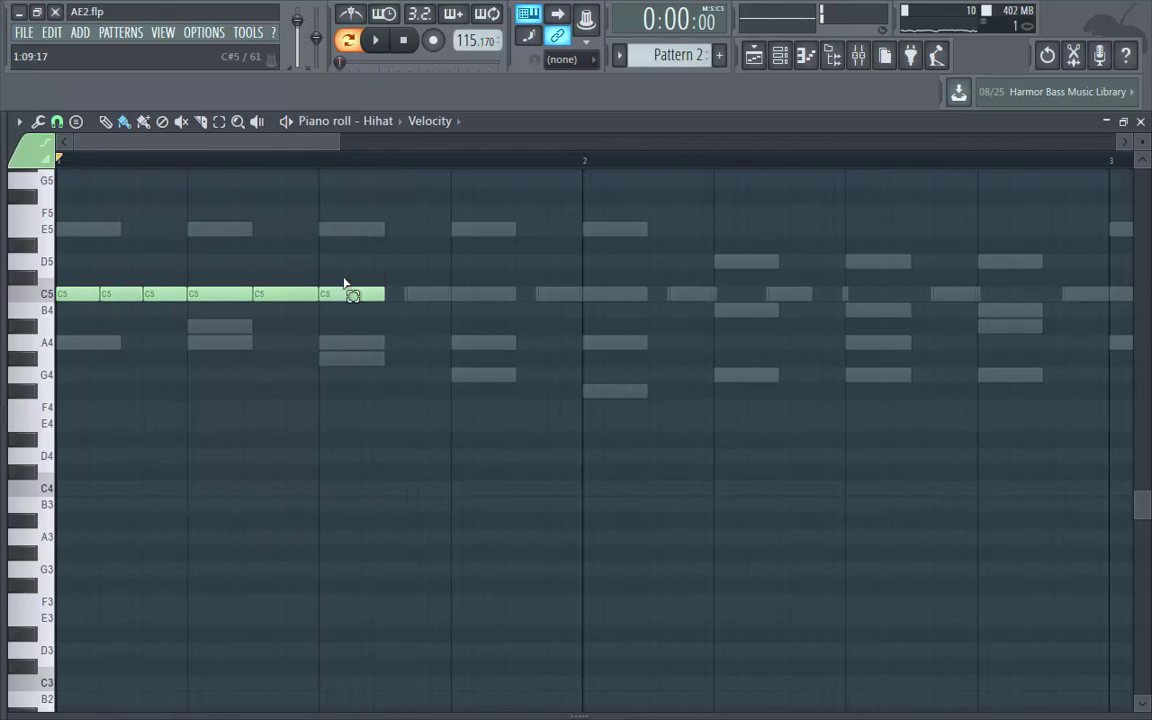
pyautogui.press('space')
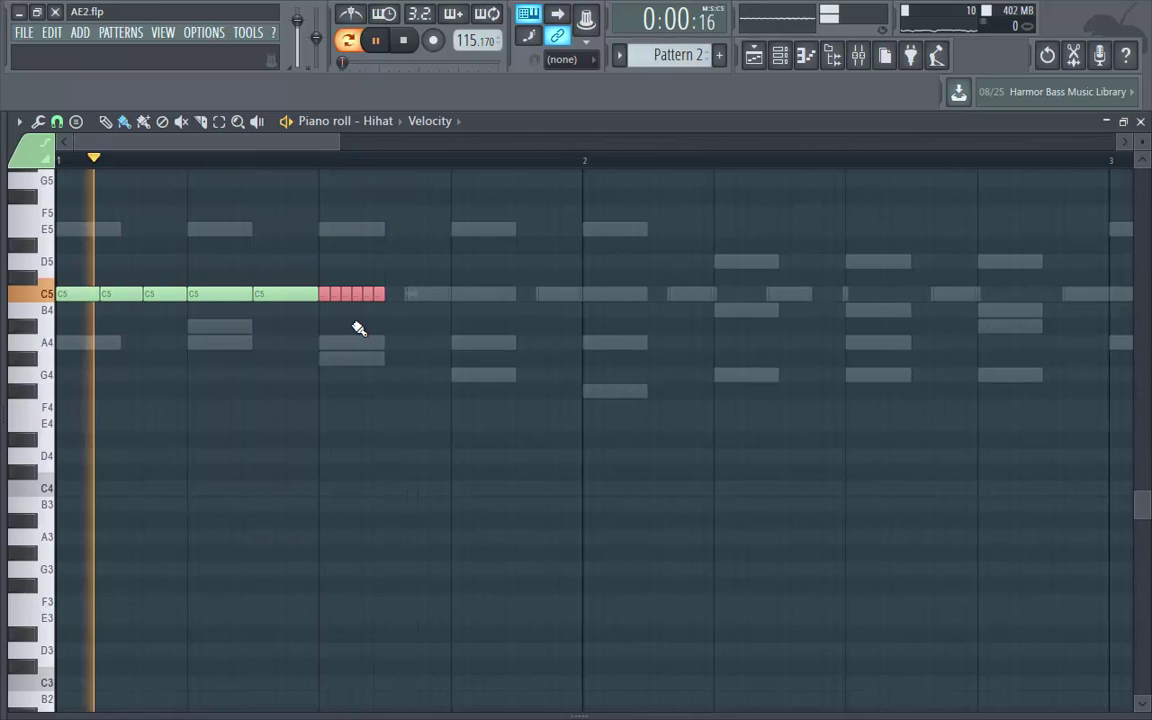
pyautogui.keyDown('ctrl'); pyautogui.click(569, 460); pyautogui.keyUp('ctrl')
pyautogui.press('space')
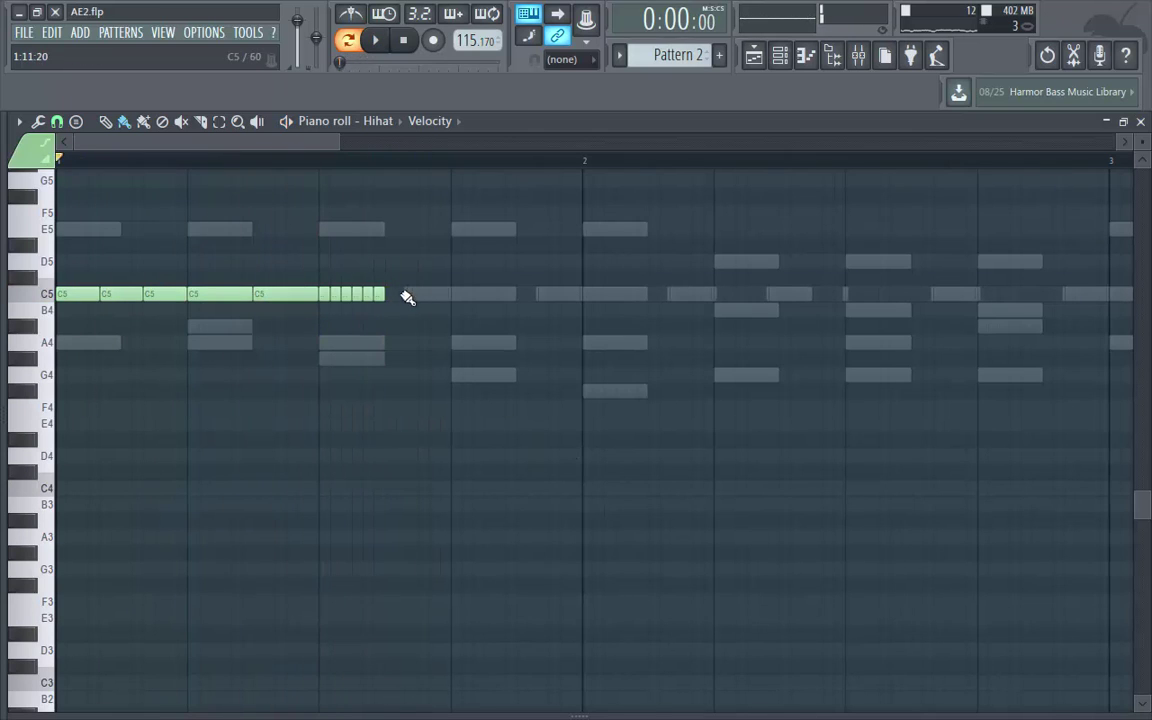
# Complete bar 1 with a half-beat C5 note after the roll and three third-of-a-beat C5 notes on beat 4.
pyautogui.press('space')
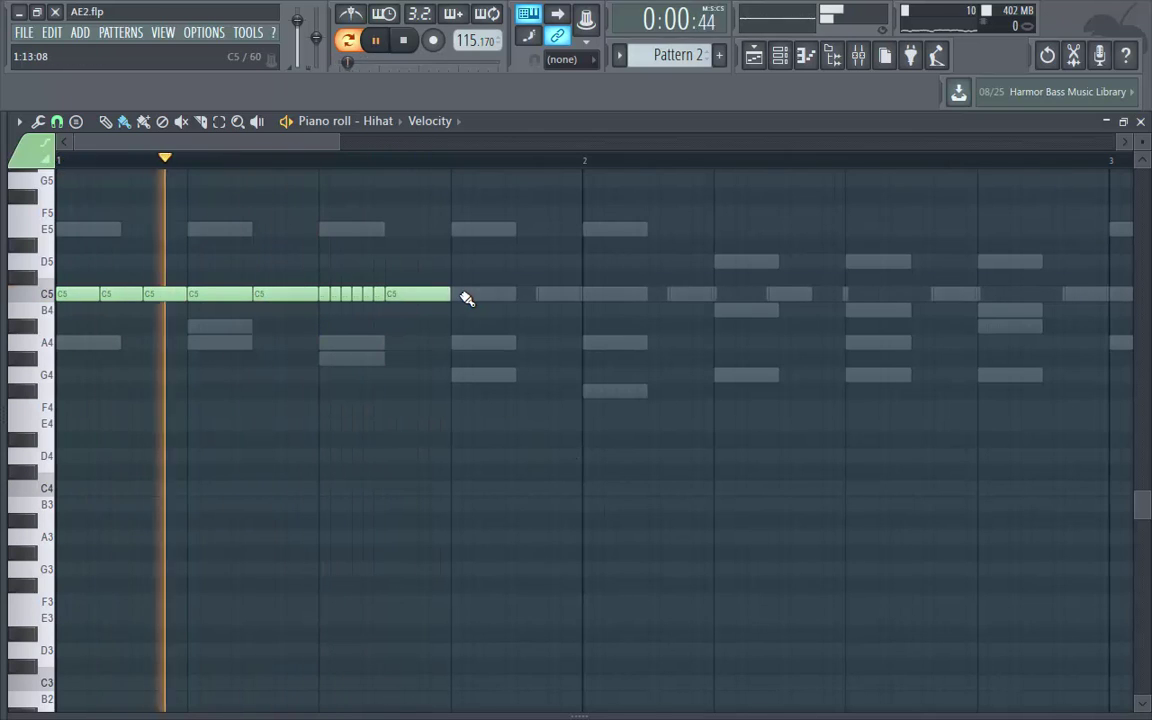
pyautogui.press('space')
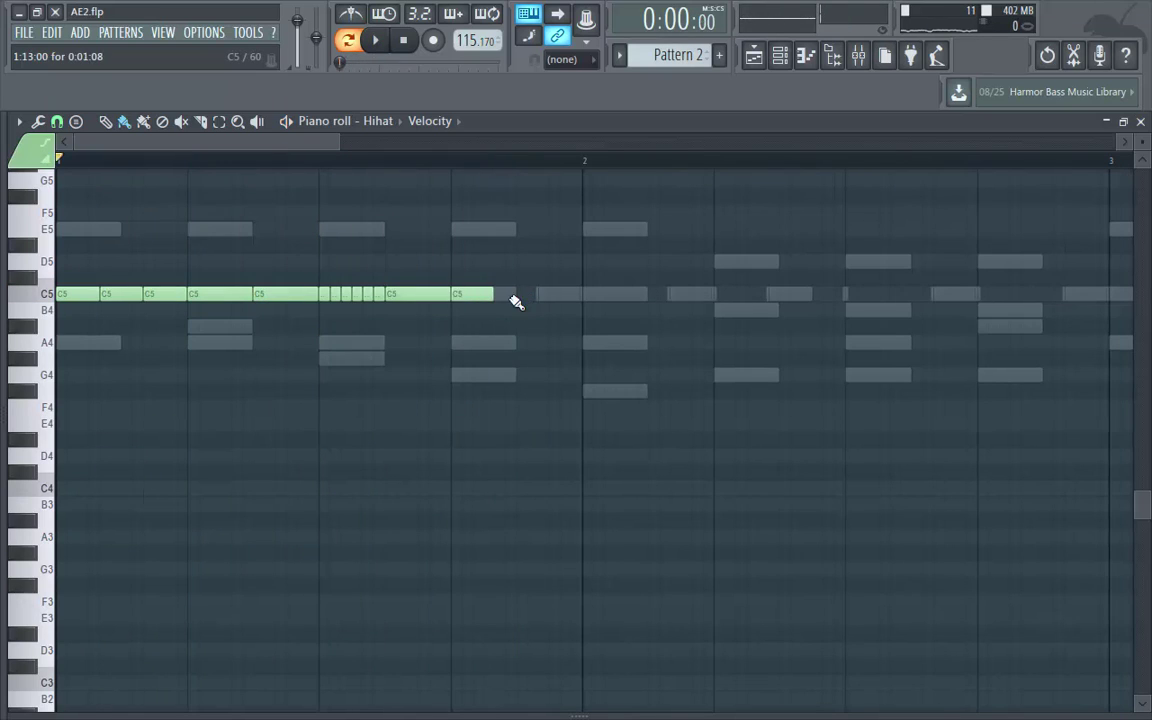
pyautogui.press('space')
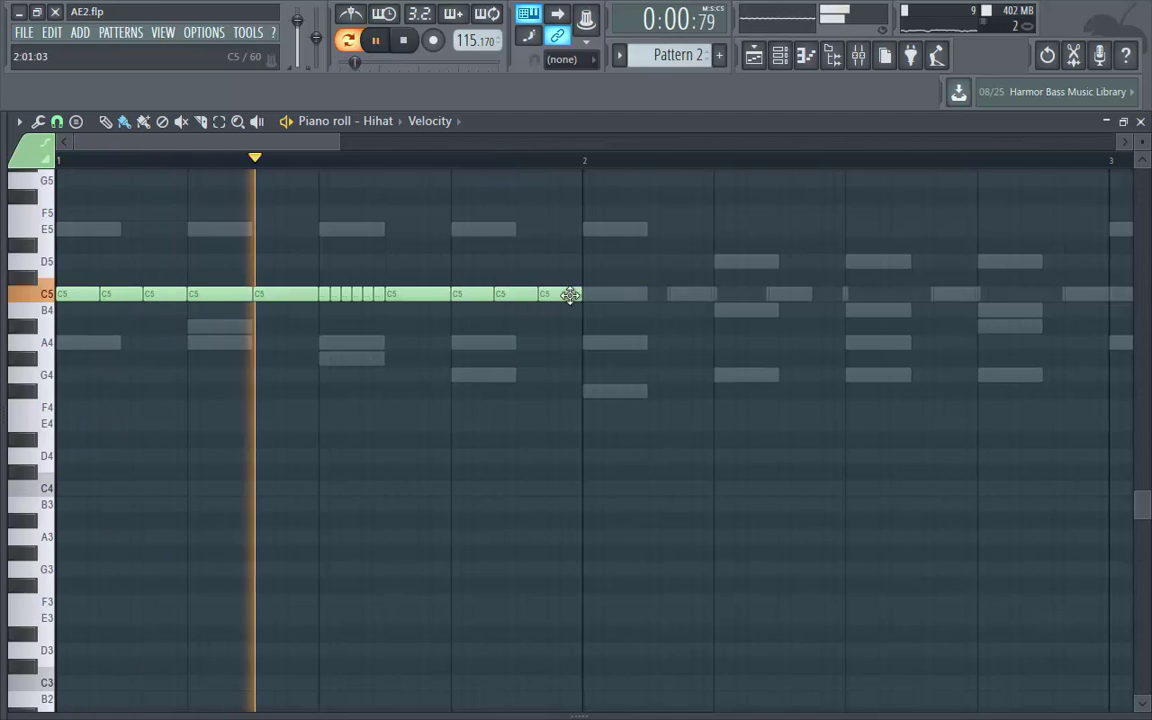
pyautogui.press('space')
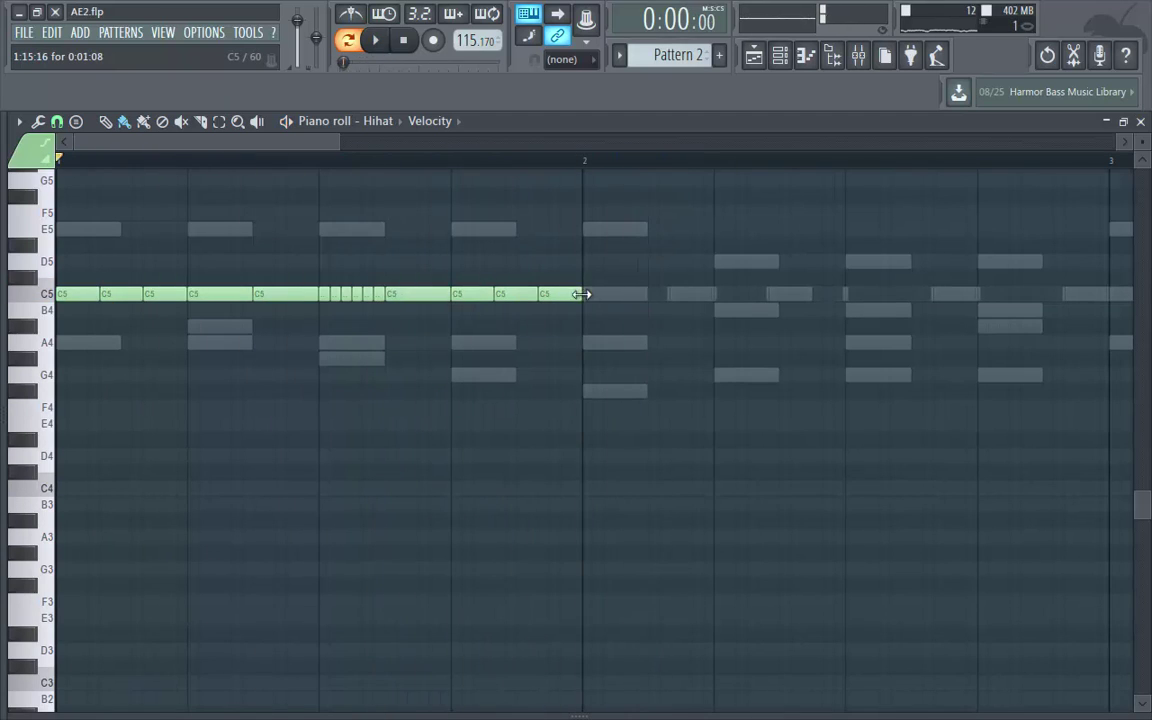
# Fill bar 2 with half-beat C5 notes, chopping the first note of beats 3 and 4 into six, and play it back.
pyautogui.click(591, 296)
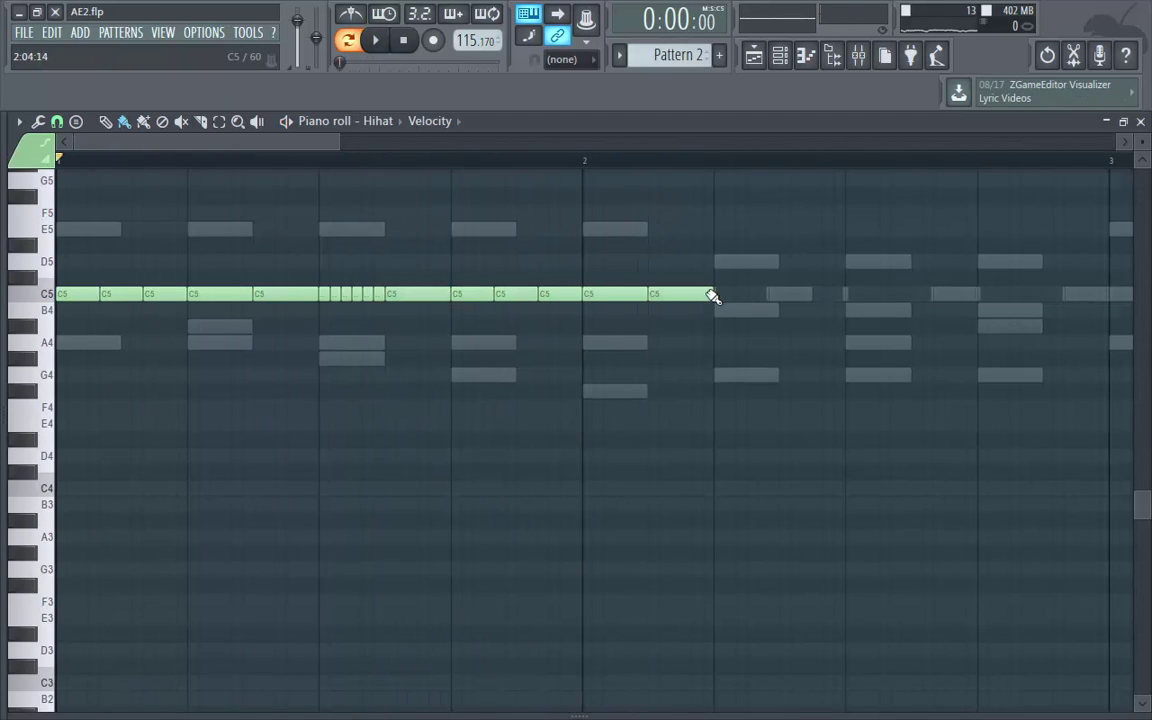
pyautogui.click(798, 296)
pyautogui.click(876, 293)
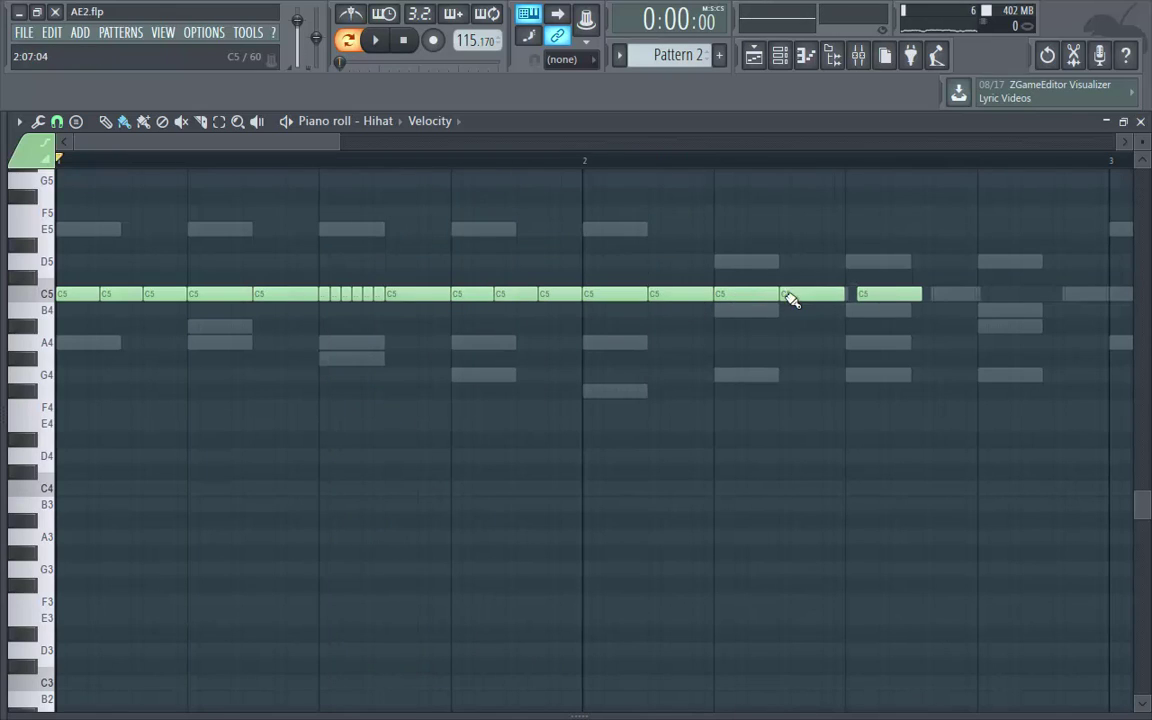
pyautogui.click(878, 290)
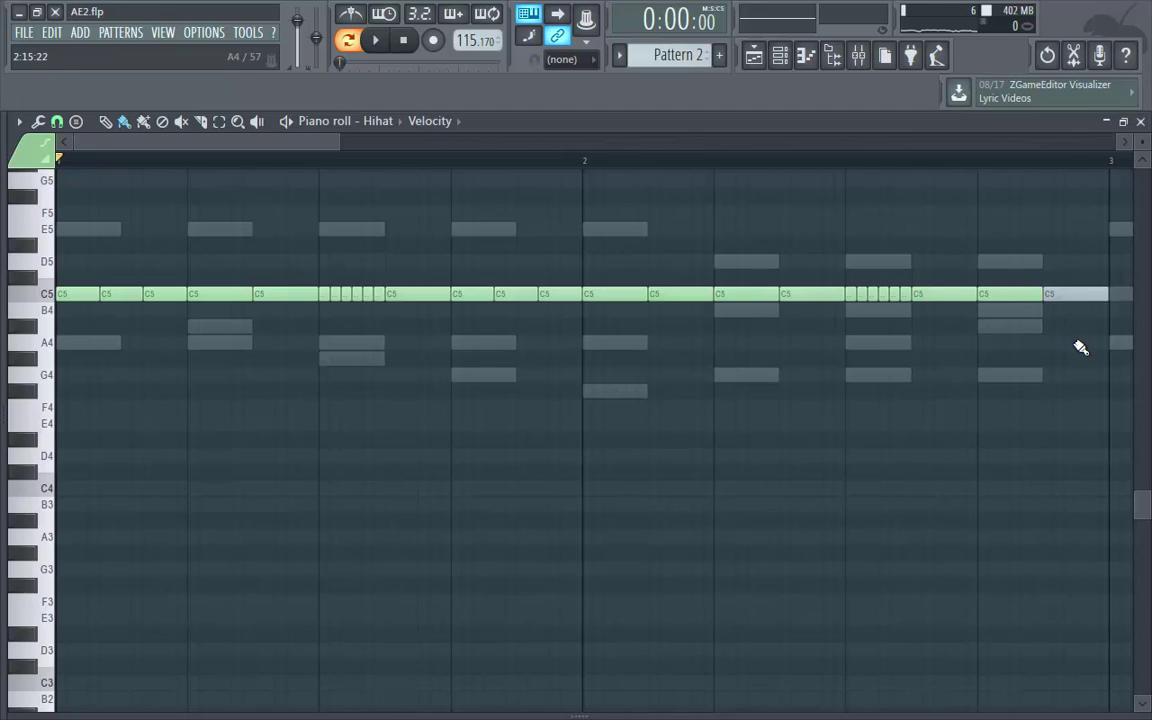
pyautogui.press('space')
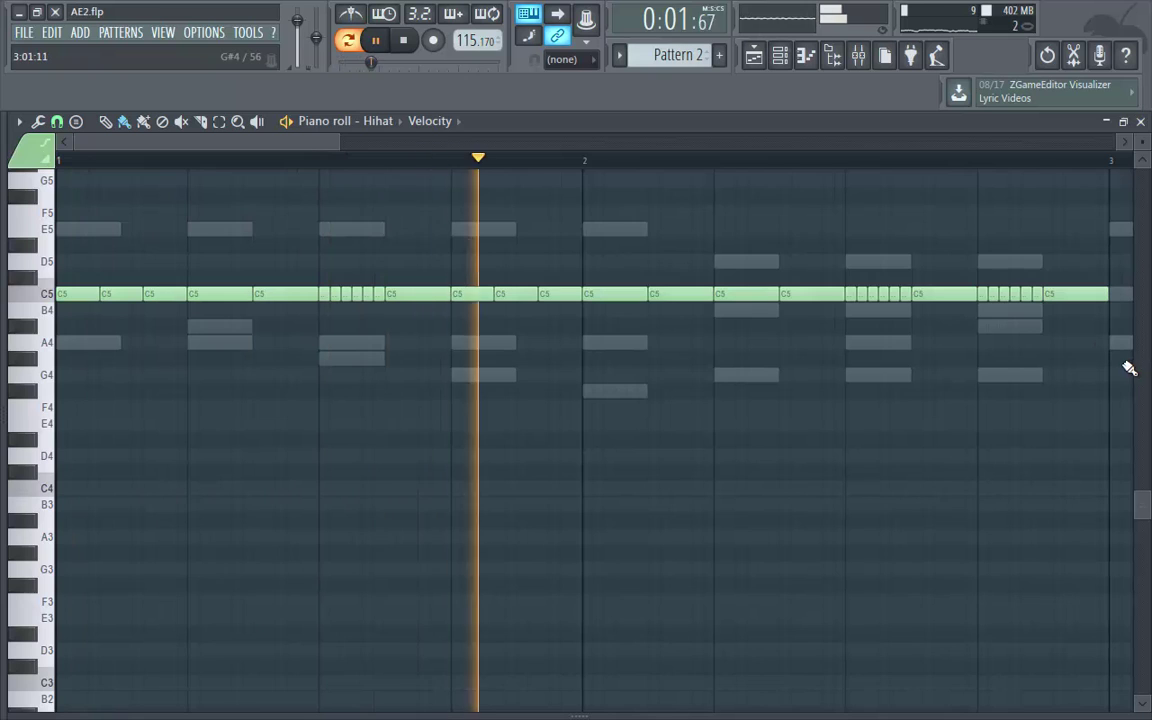
# Enlarge the note-property lane below the Hihat notes and set it to note pan.
pyautogui.moveTo(545, 710); pyautogui.dragTo(545, 590)
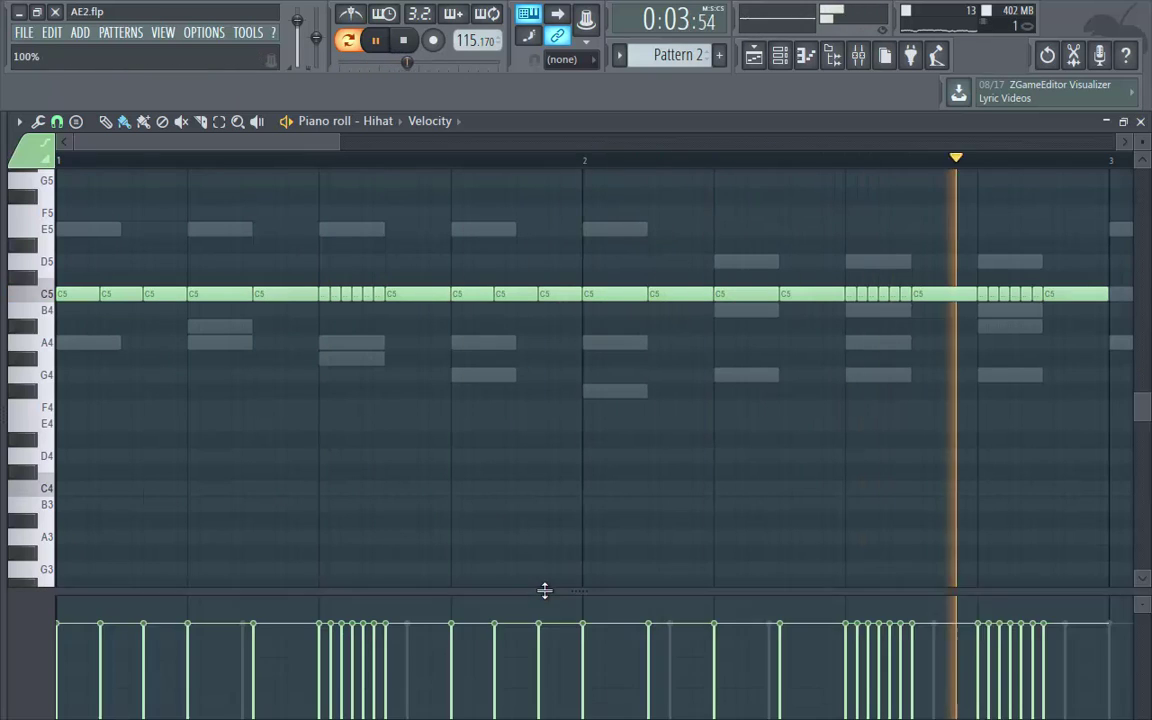
pyautogui.moveTo(306, 147); pyautogui.dragTo(347, 148)
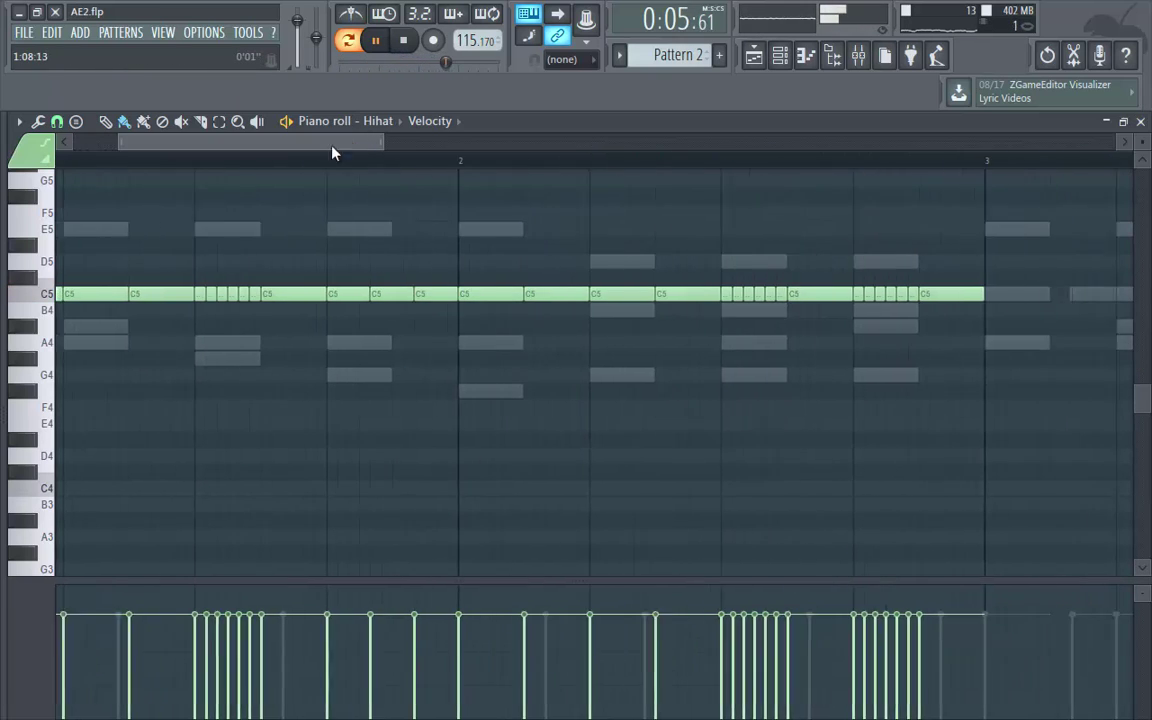
pyautogui.press('space')
pyautogui.click(28, 595)
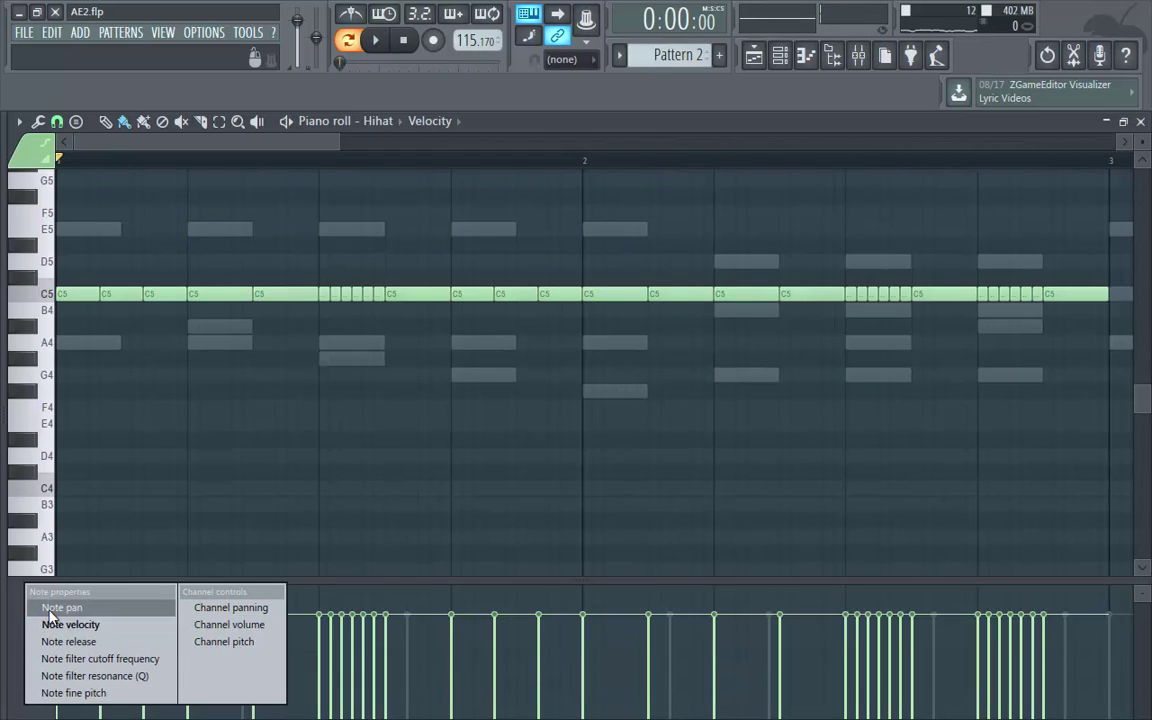
pyautogui.click(55, 608)
# Pan bar 2's beat 3 roll strongly right and its beat 4 roll strongly left, including the half-beat note ending each.
pyautogui.moveTo(168, 140); pyautogui.dragTo(300, 182)
pyautogui.press('space')
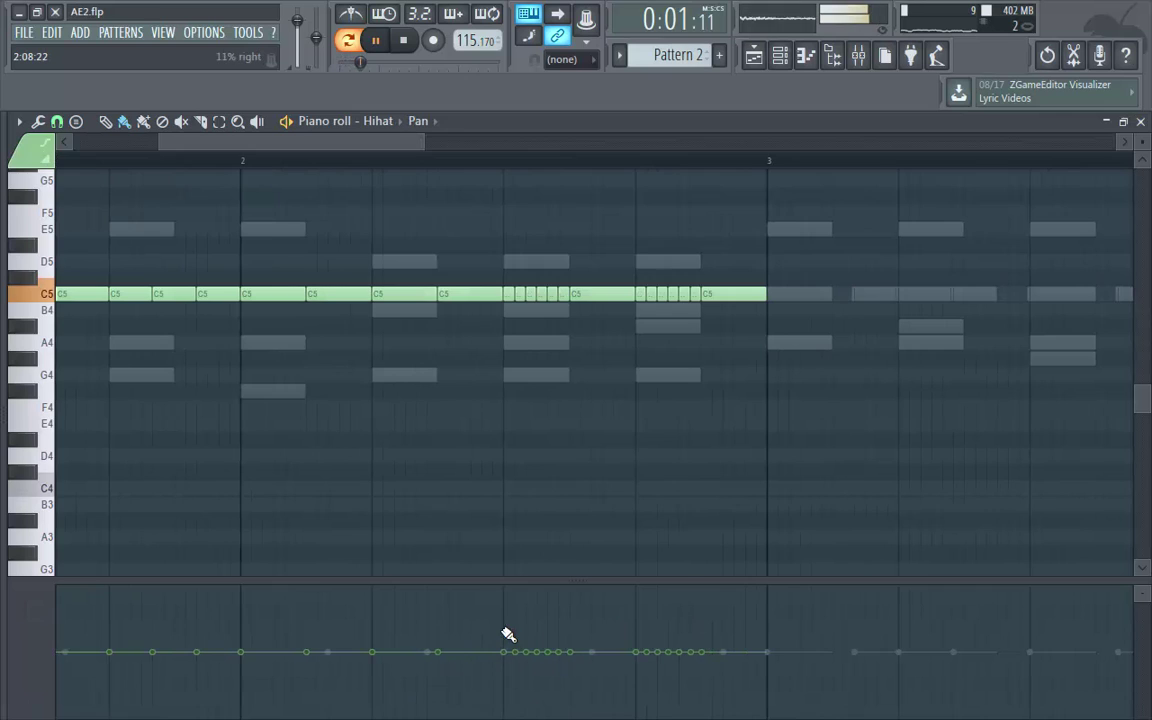
pyautogui.moveTo(506, 615); pyautogui.dragTo(578, 595)
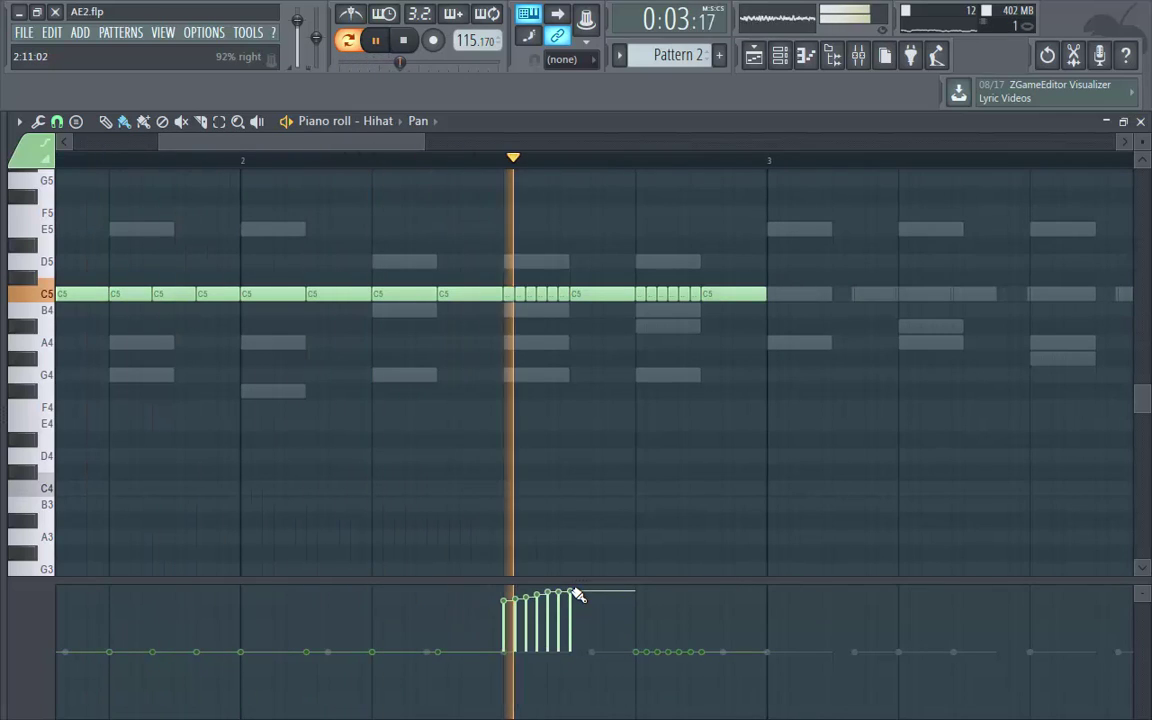
pyautogui.press('space')
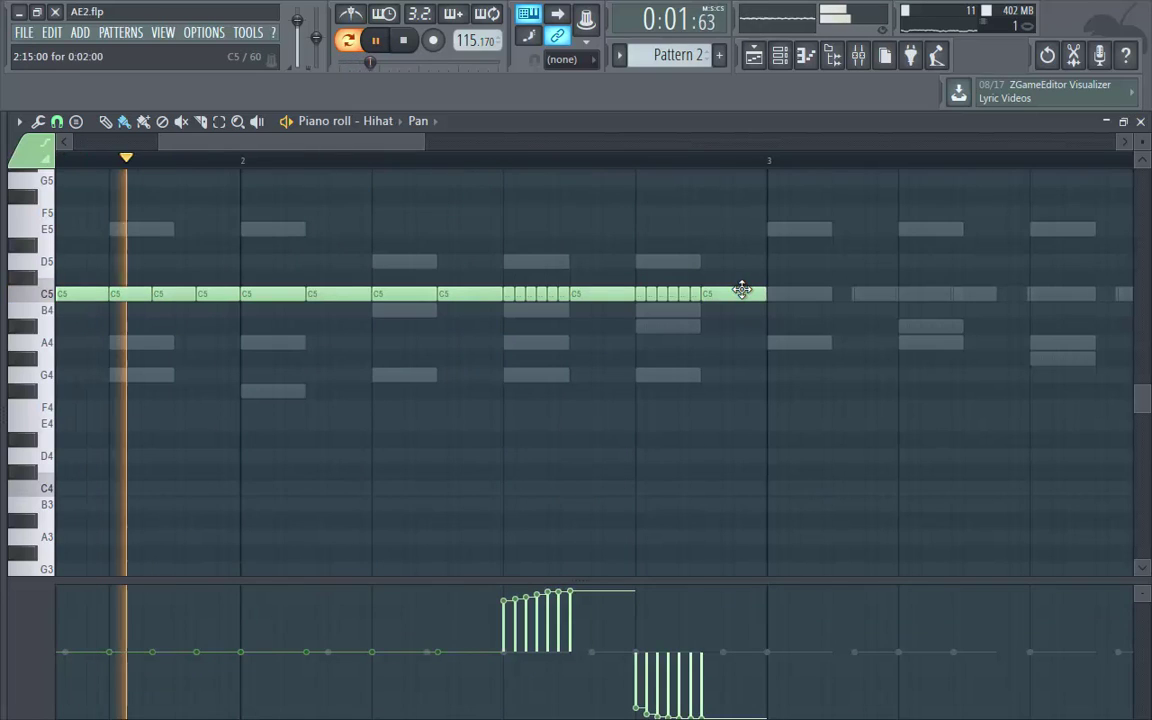
# Save the project as new version AE2_2.flp and duplicate the two-bar Hihat pattern into bars 3 and 4.
pyautogui.moveTo(427, 136); pyautogui.dragTo(557, 135)
pyautogui.hotkey('ctrl', 'n')
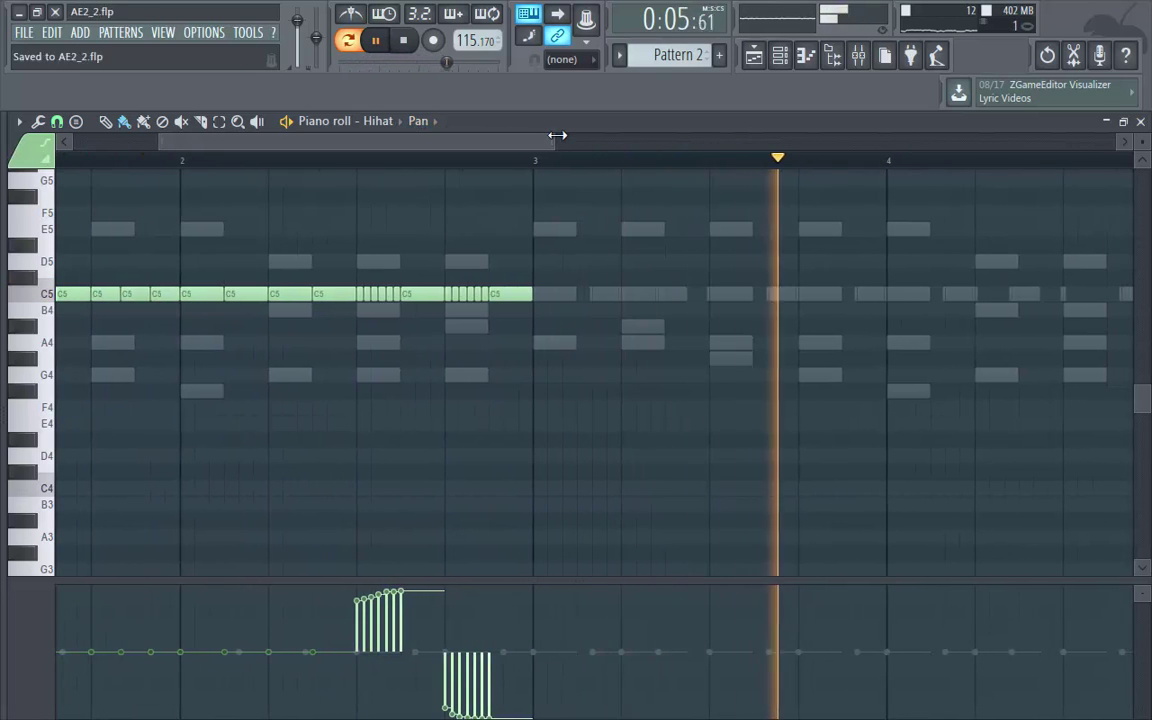
pyautogui.hotkey('ctrl', 'b')
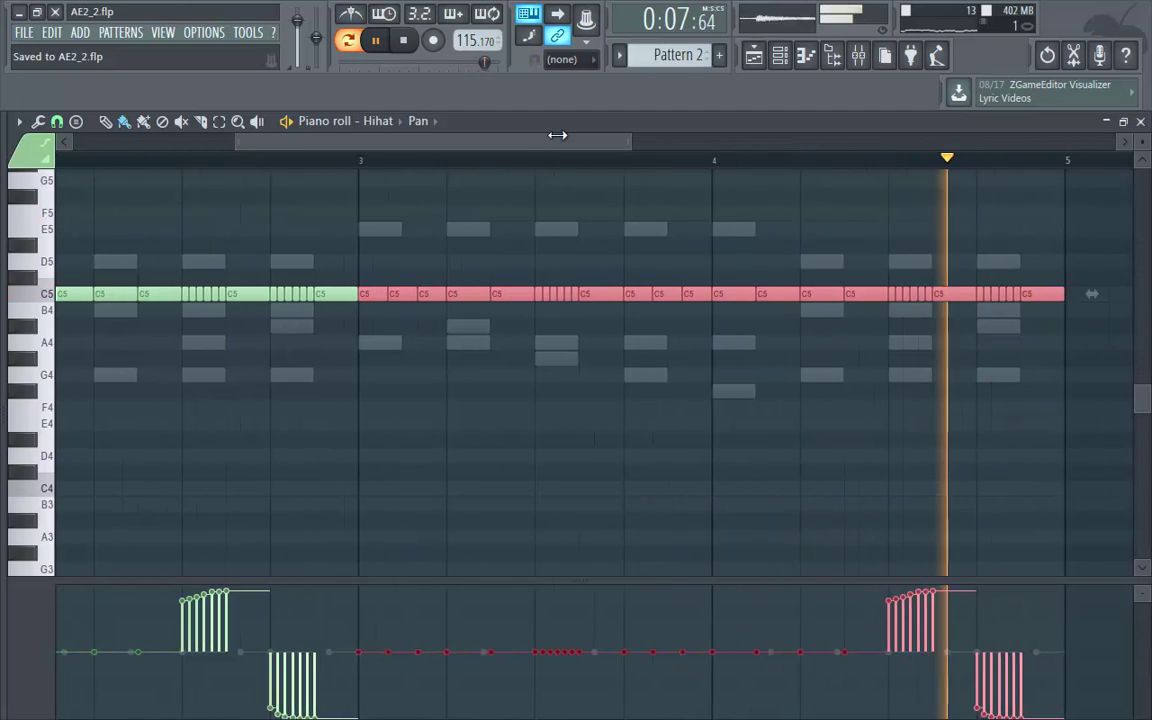
pyautogui.hotkey('ctrl', 'd')
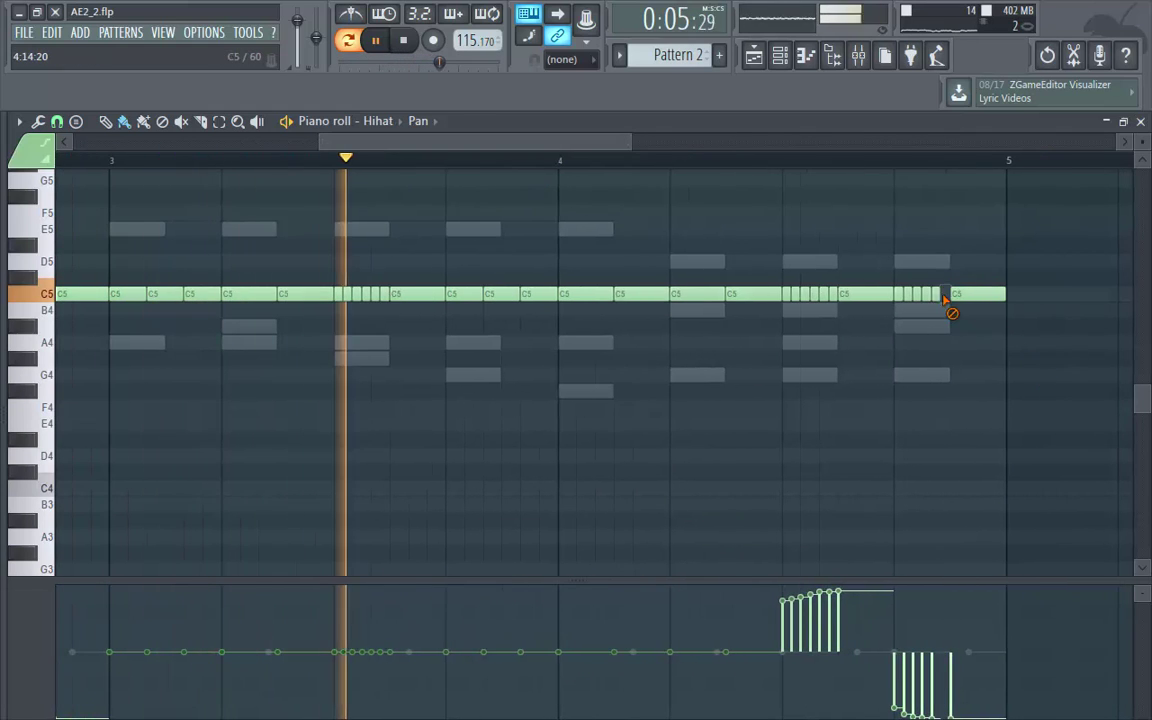
# Replace the Hihat notes on beat 4 of bar 4 with three third-of-a-beat C5 notes and return to the channel rack.
pyautogui.moveTo(945, 294); pyautogui.dragTo(907, 305)
pyautogui.moveTo(976, 294); pyautogui.dragTo(933, 298)
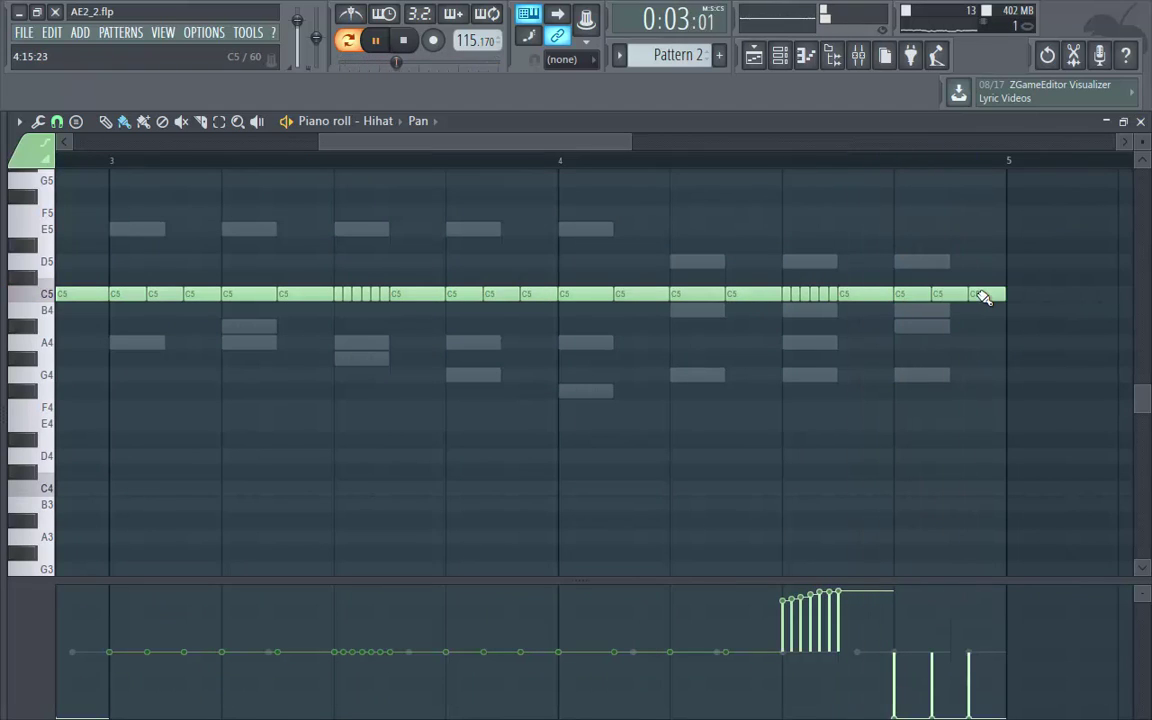
pyautogui.moveTo(318, 143); pyautogui.dragTo(72, 143)
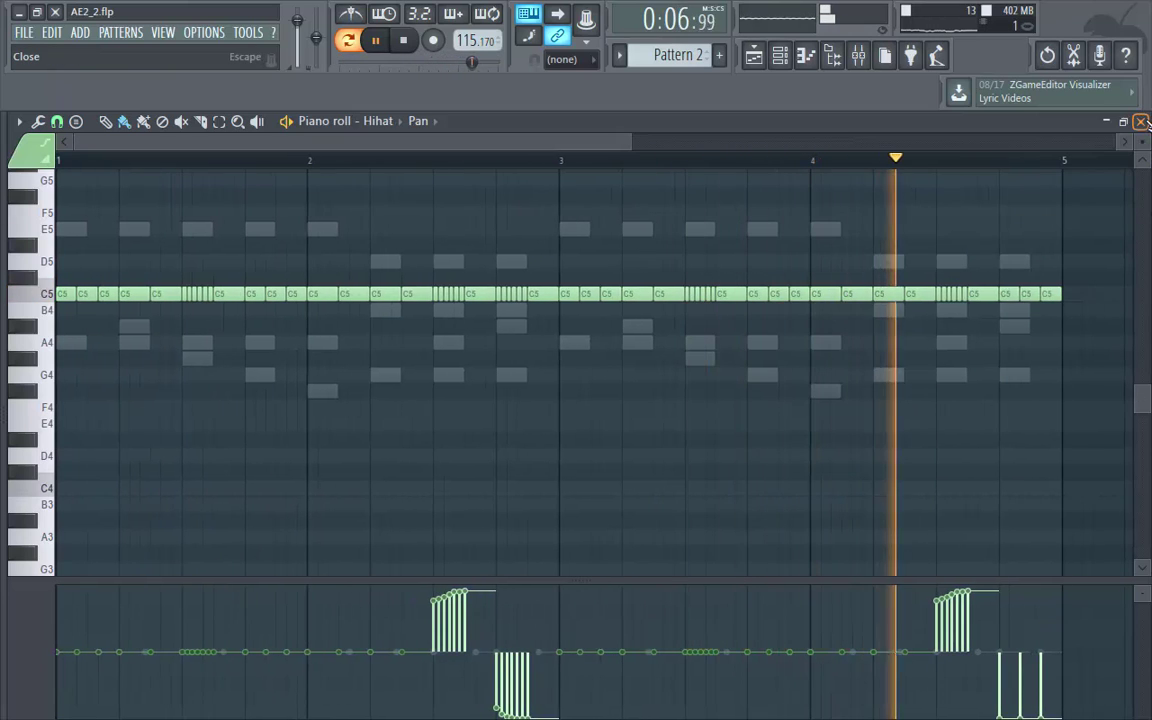
pyautogui.click(1141, 121)
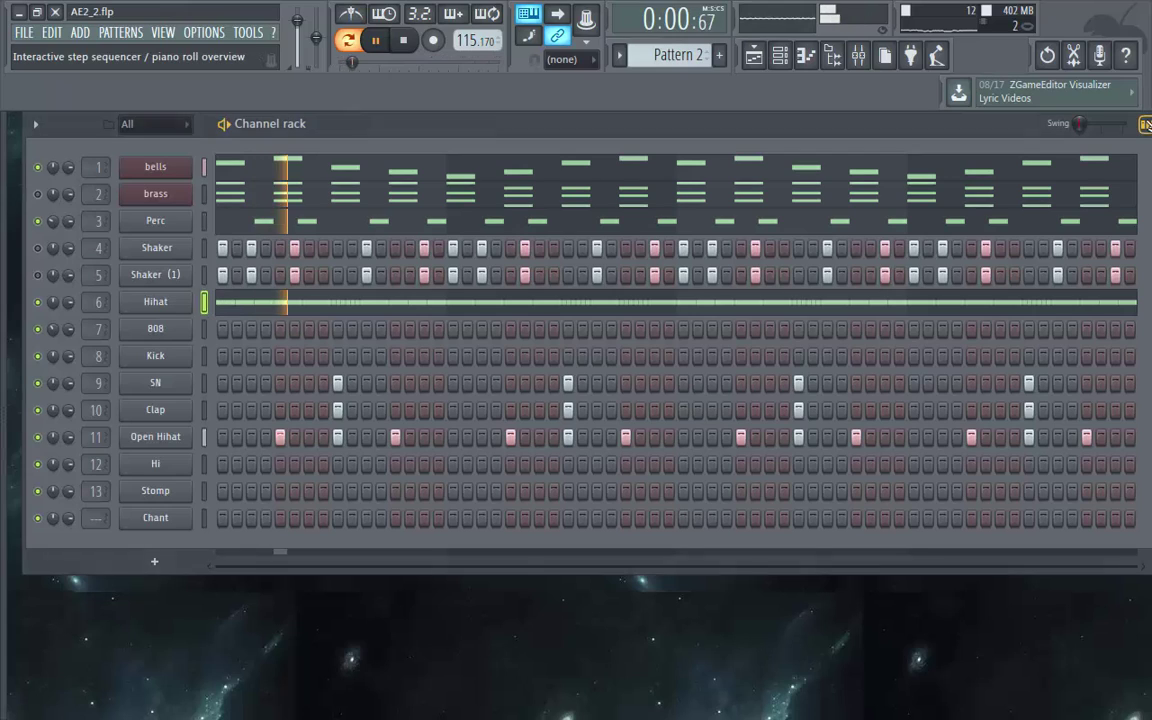
pyautogui.click(337, 296)
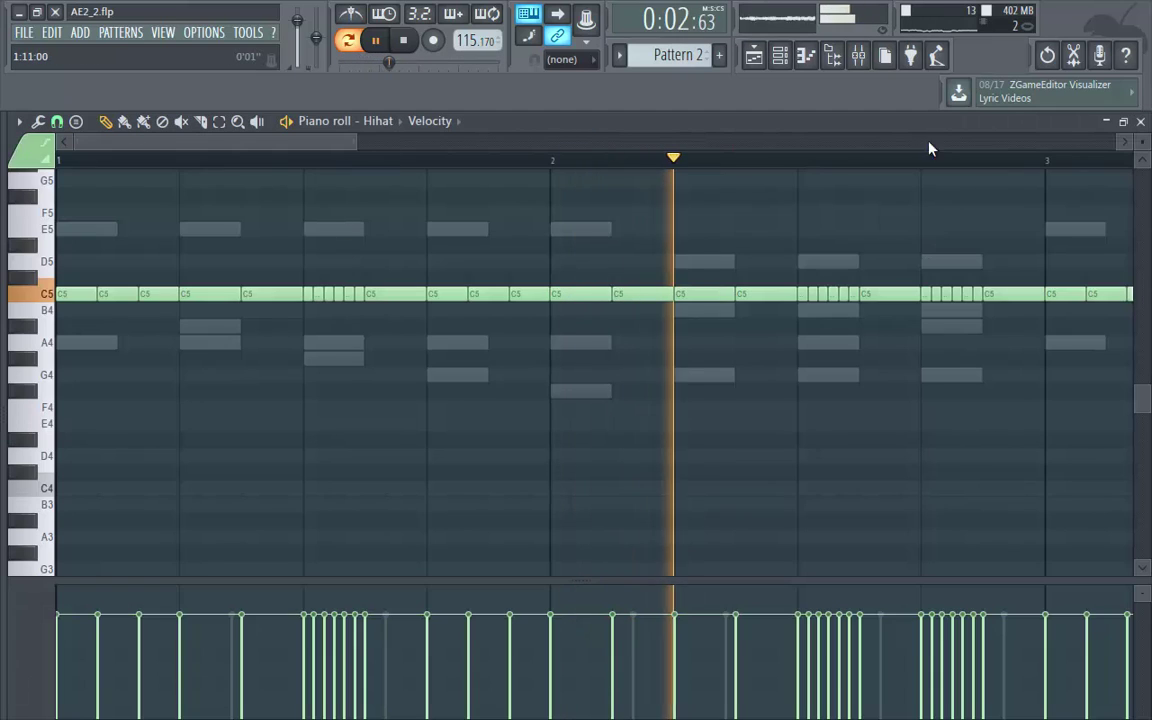
pyautogui.click(1141, 122)
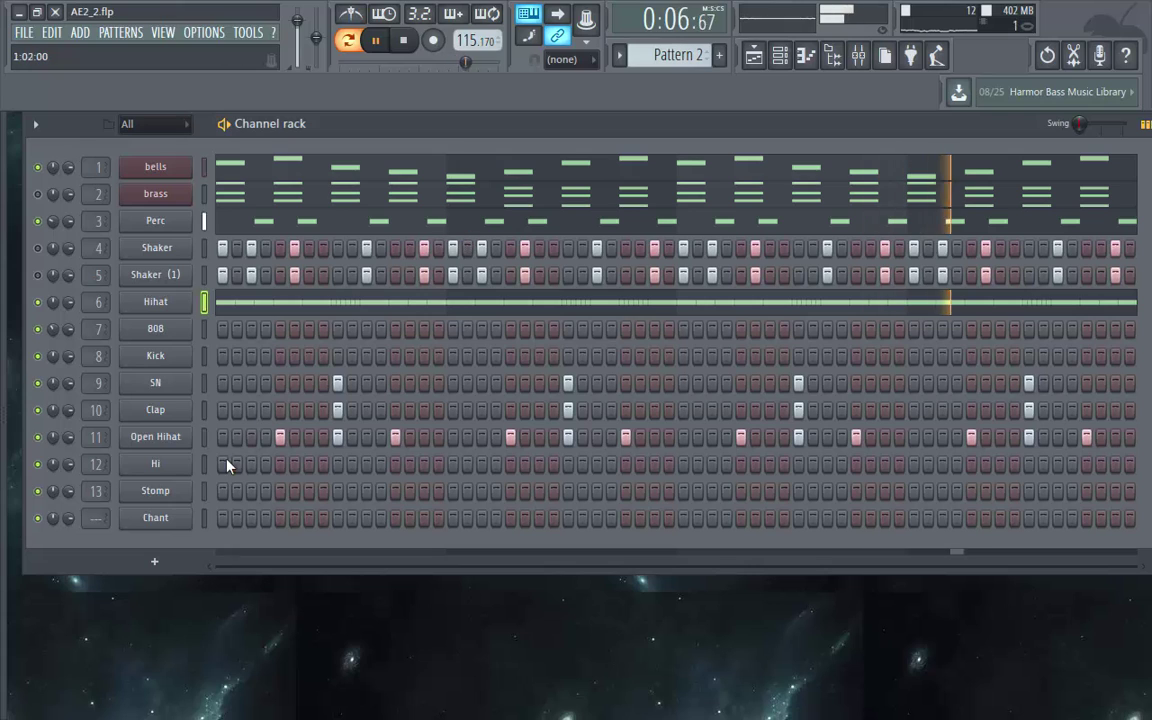
pyautogui.click(395, 490)
pyautogui.press('space')
pyautogui.press('space')
pyautogui.rightClick(396, 491)
# Alternate accents on beat 4 of each bar, placing Hi hits at steps 13 and 45 and Chant hits at steps 29 and 61.
pyautogui.click(396, 465)
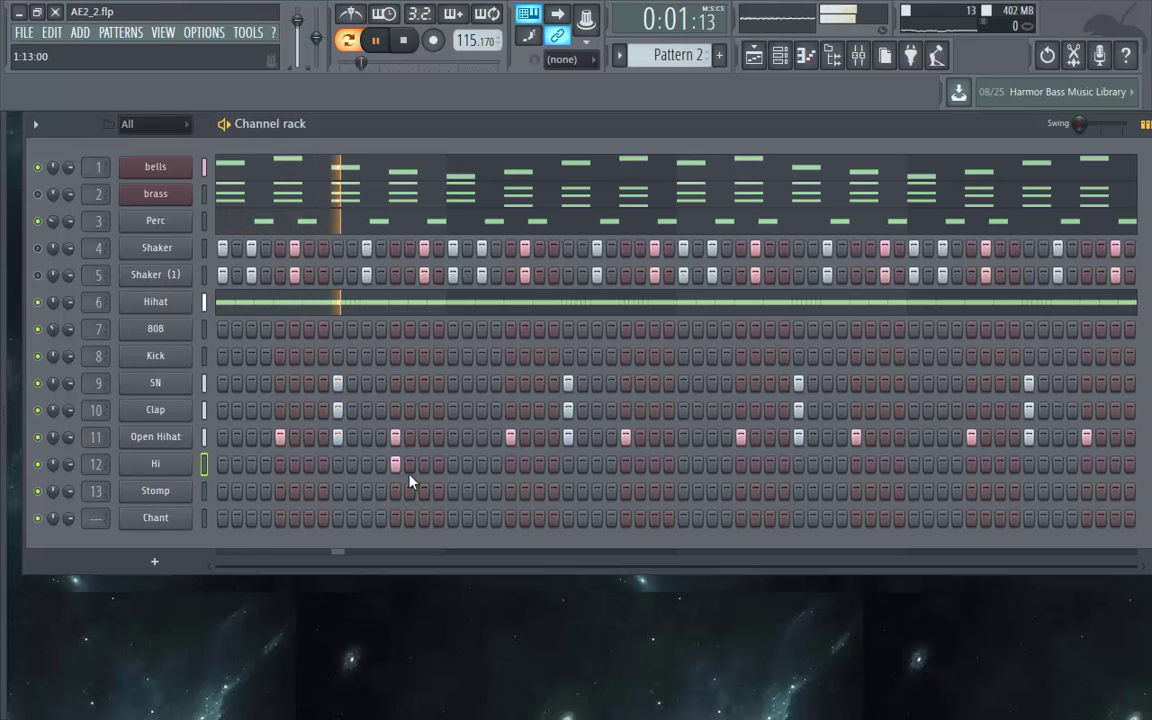
pyautogui.click(625, 518)
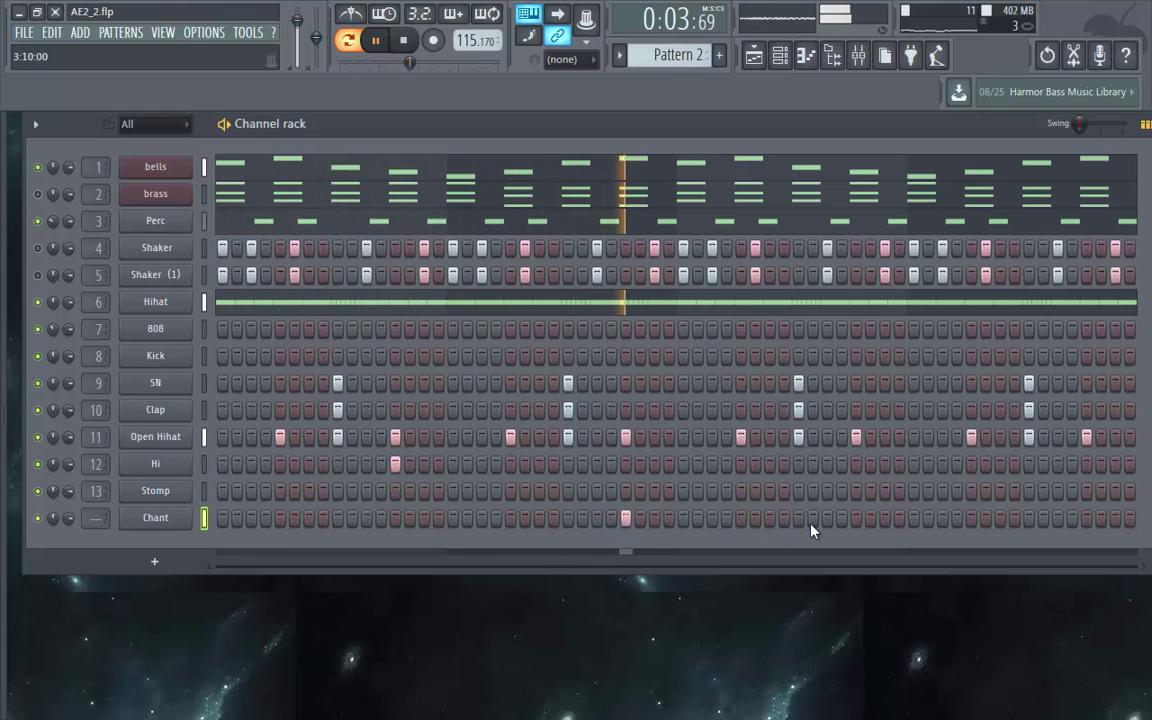
pyautogui.click(856, 464)
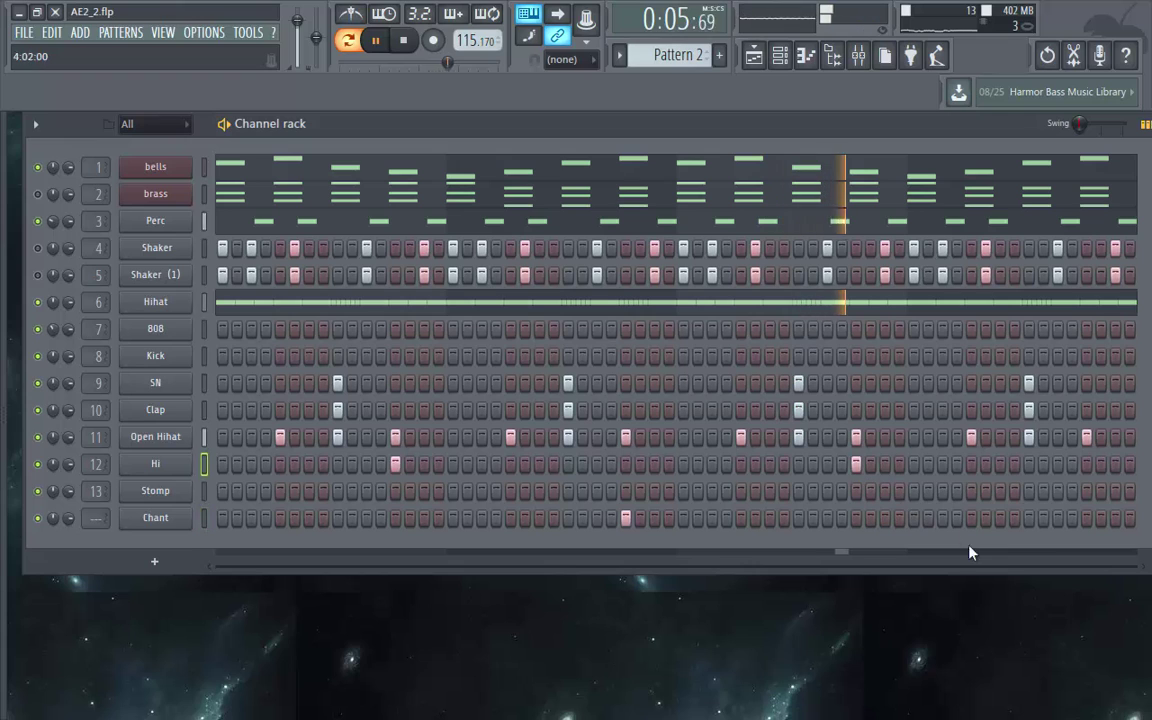
pyautogui.click(1087, 518)
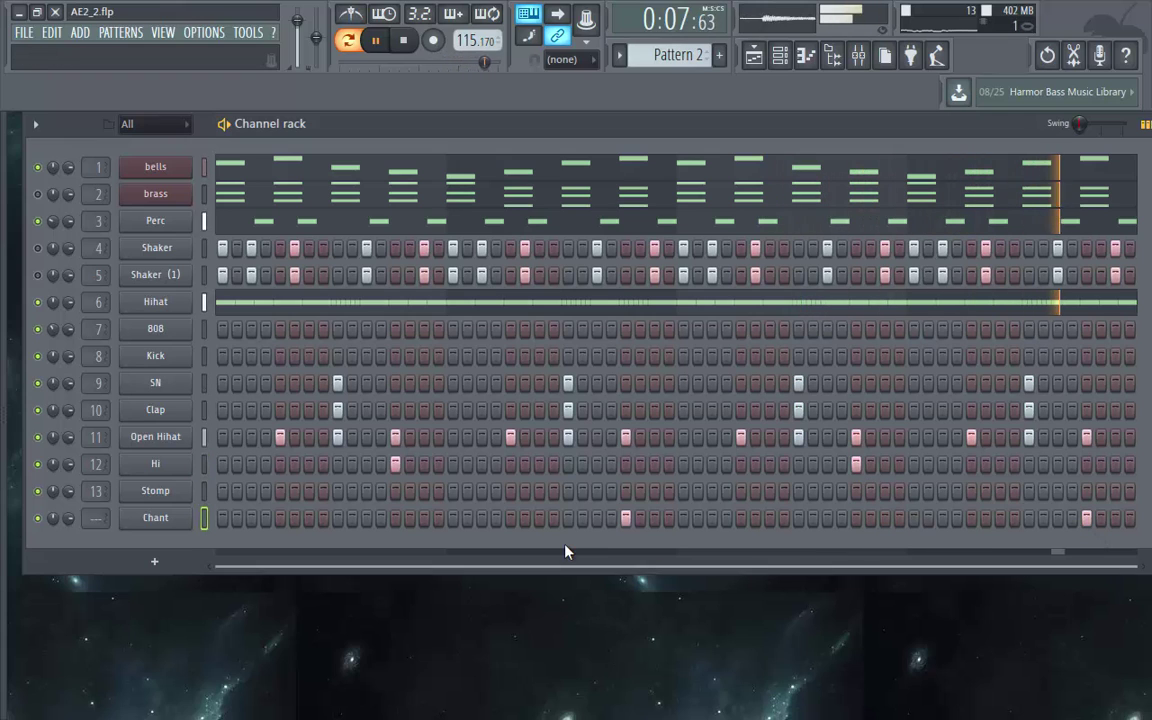
# Stop playback, place Kick hits at steps 1 and 5, and open the Kick channel's piano roll.
pyautogui.press('space')
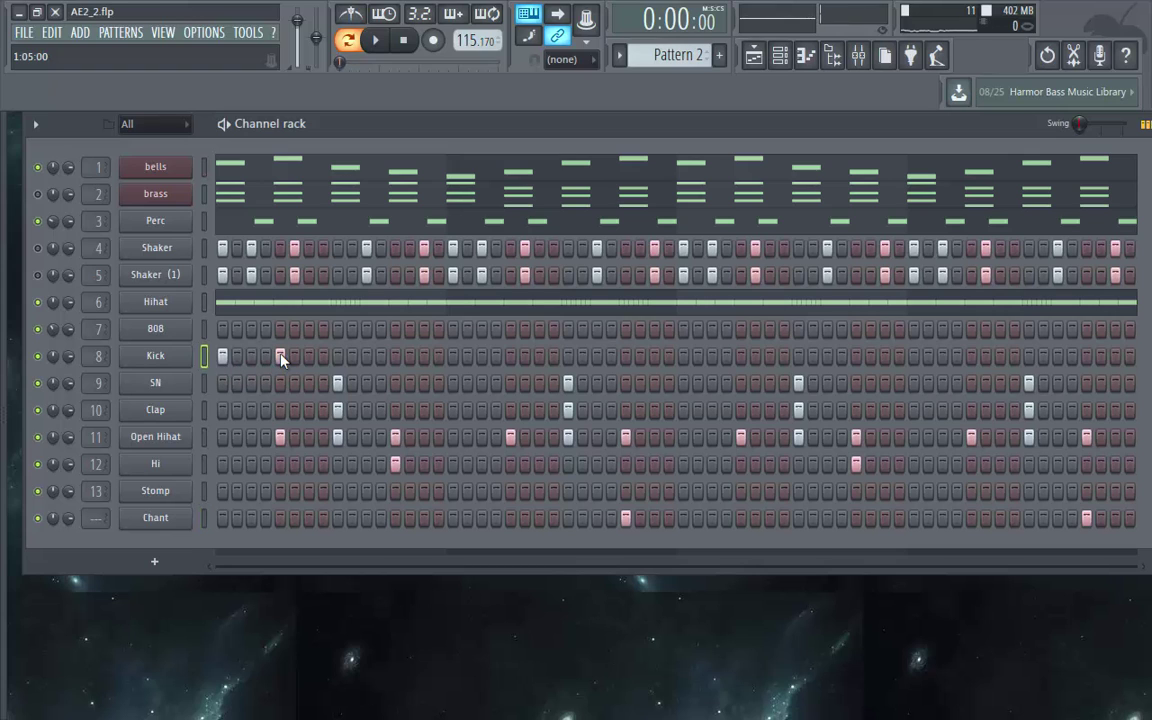
pyautogui.rightClick(170, 361)
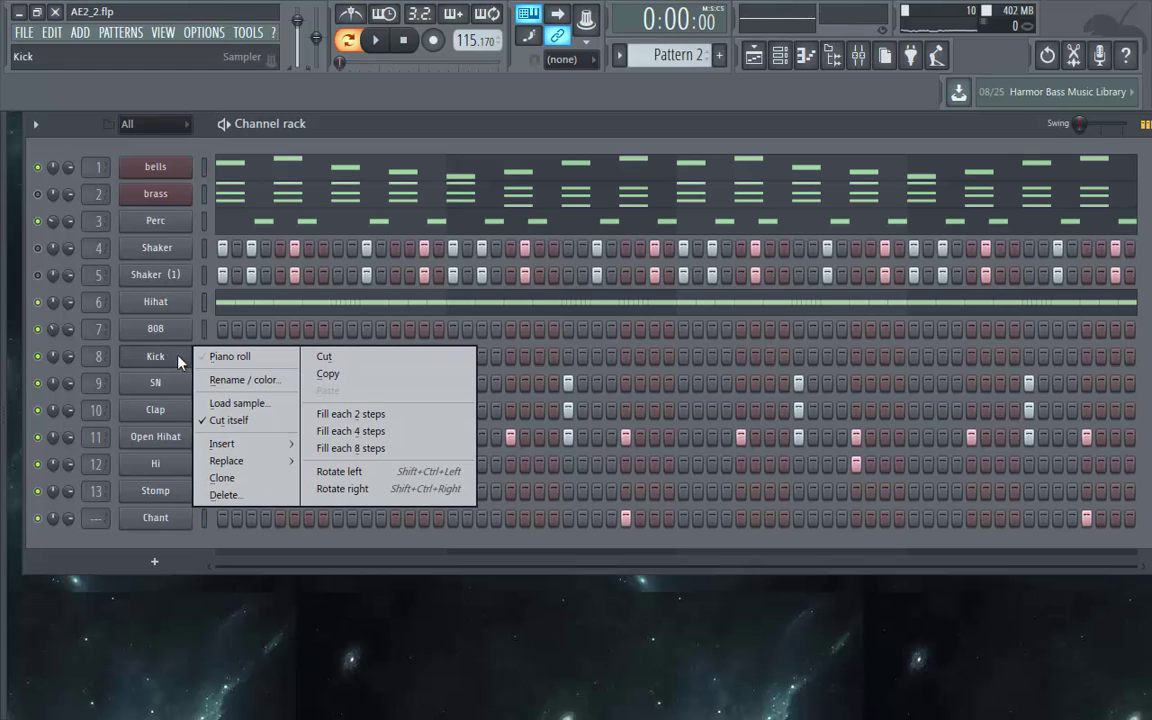
pyautogui.click(215, 357)
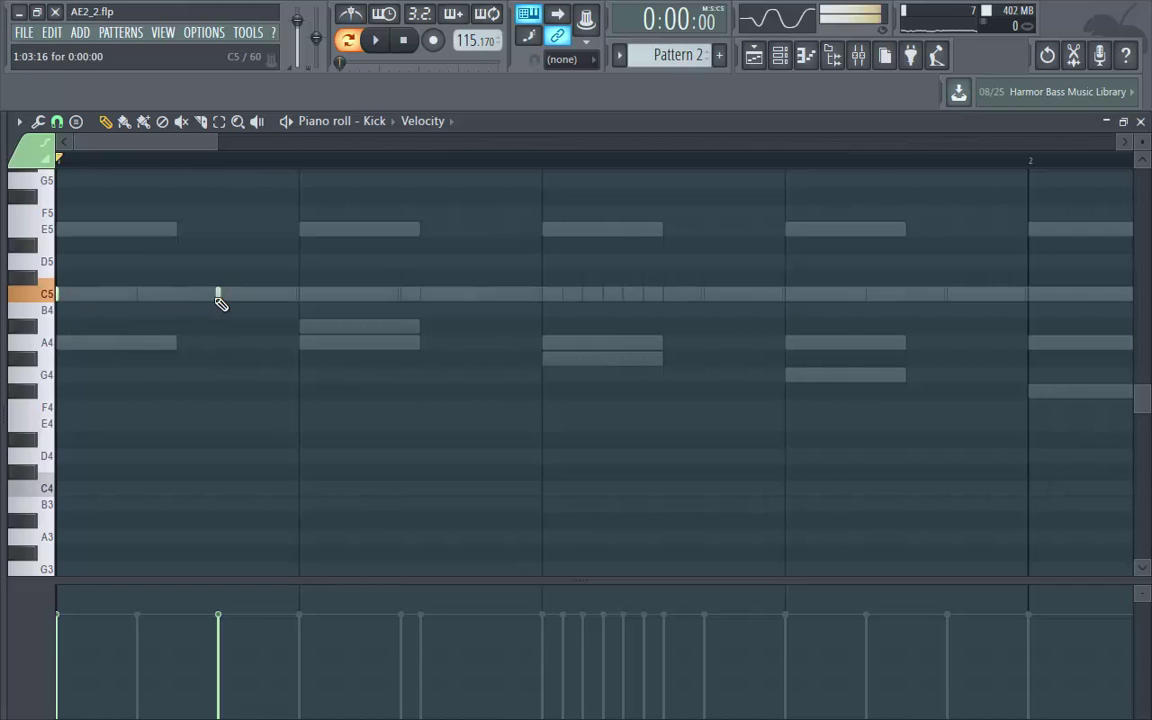
# Arrange three C5 Kick notes a third of a beat apart across beat 2 of bar 1, checking the rhythm by playback.
pyautogui.press('space')
pyautogui.press('space')
pyautogui.press('space')
pyautogui.press('space')
pyautogui.press('space')
pyautogui.press('space')
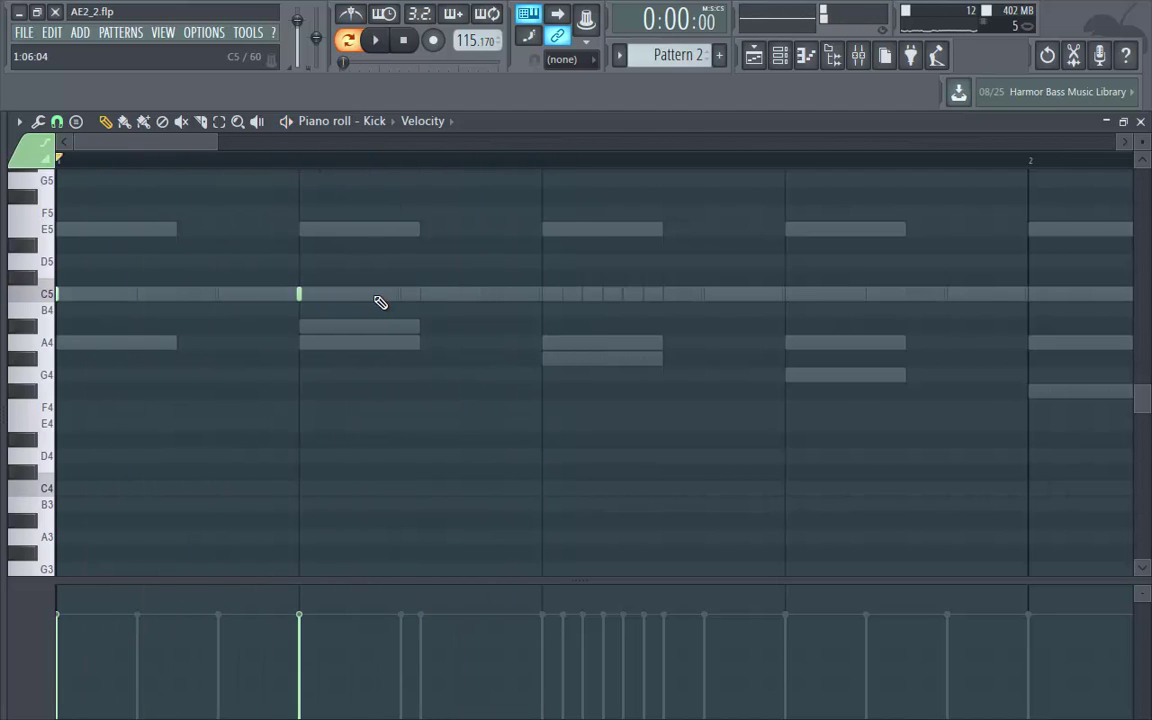
pyautogui.press('space')
pyautogui.press('space')
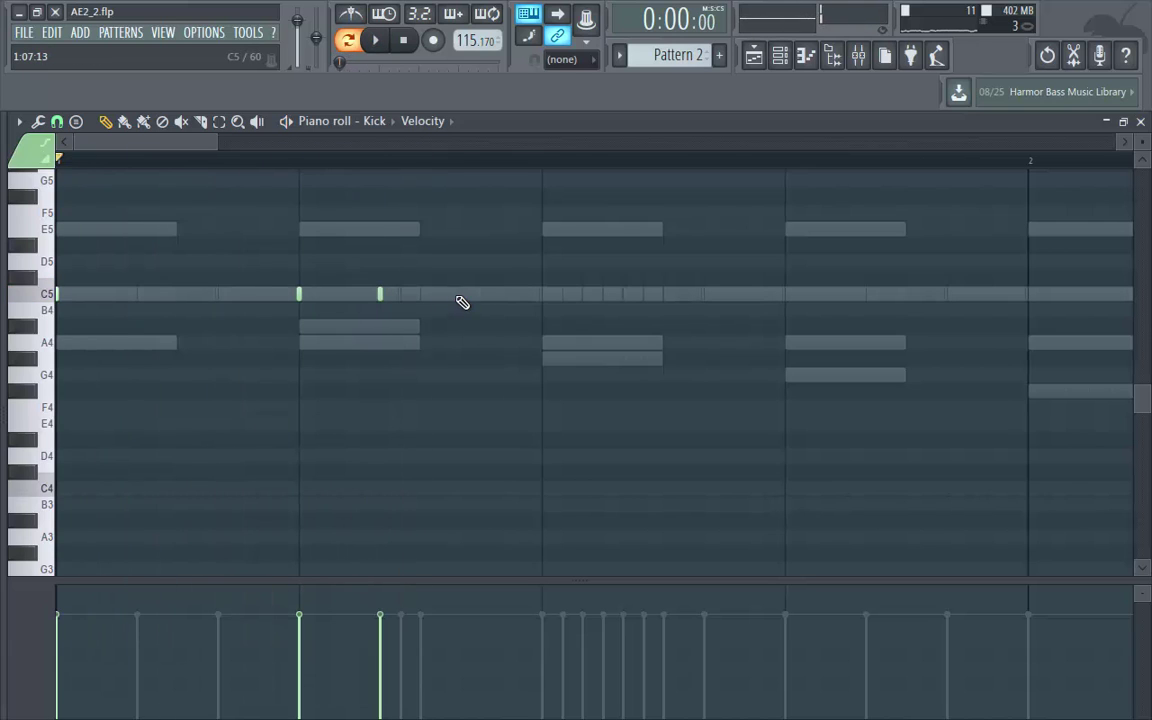
pyautogui.press('space')
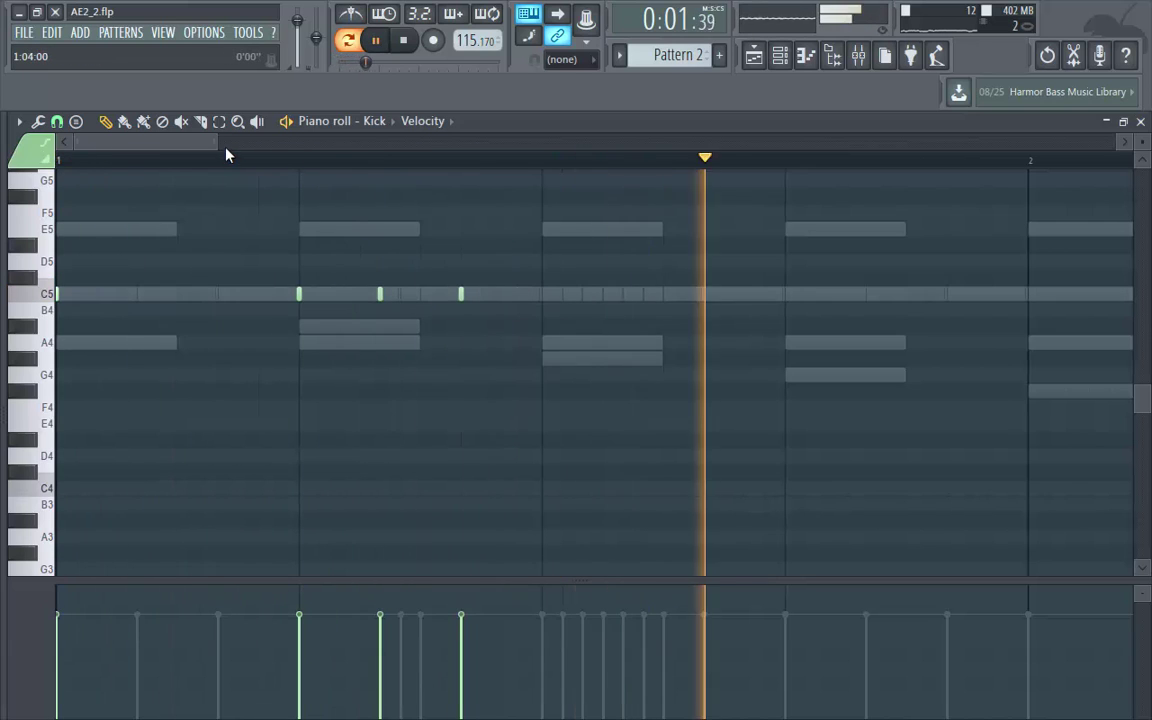
# Add a C5 Kick note on beat 4 of bar 1, checking the rhythm by playback.
pyautogui.moveTo(217, 145); pyautogui.dragTo(360, 145)
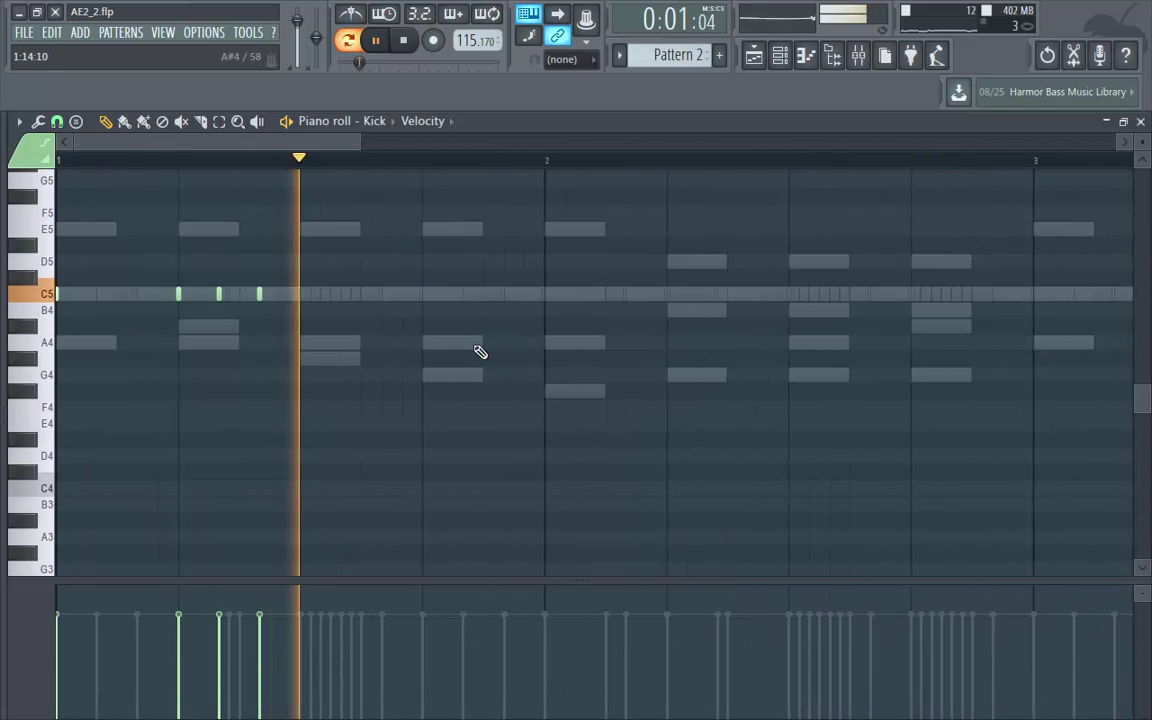
pyautogui.press('space')
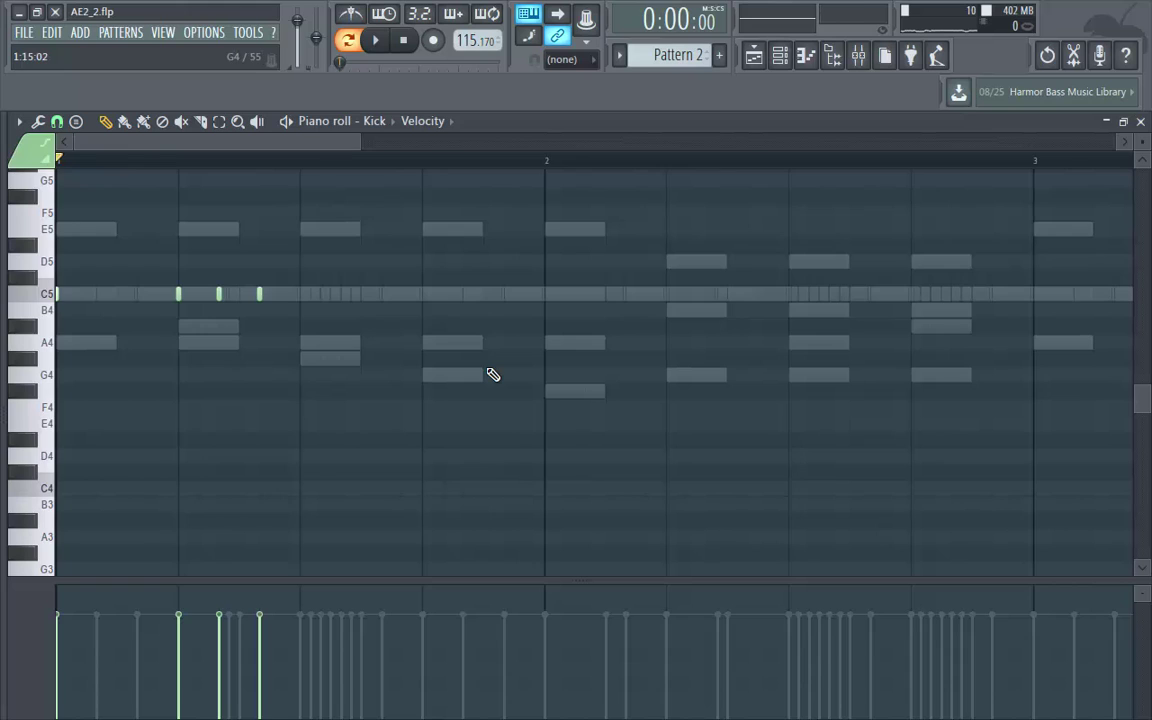
pyautogui.press('space')
pyautogui.press('space')
pyautogui.press('space')
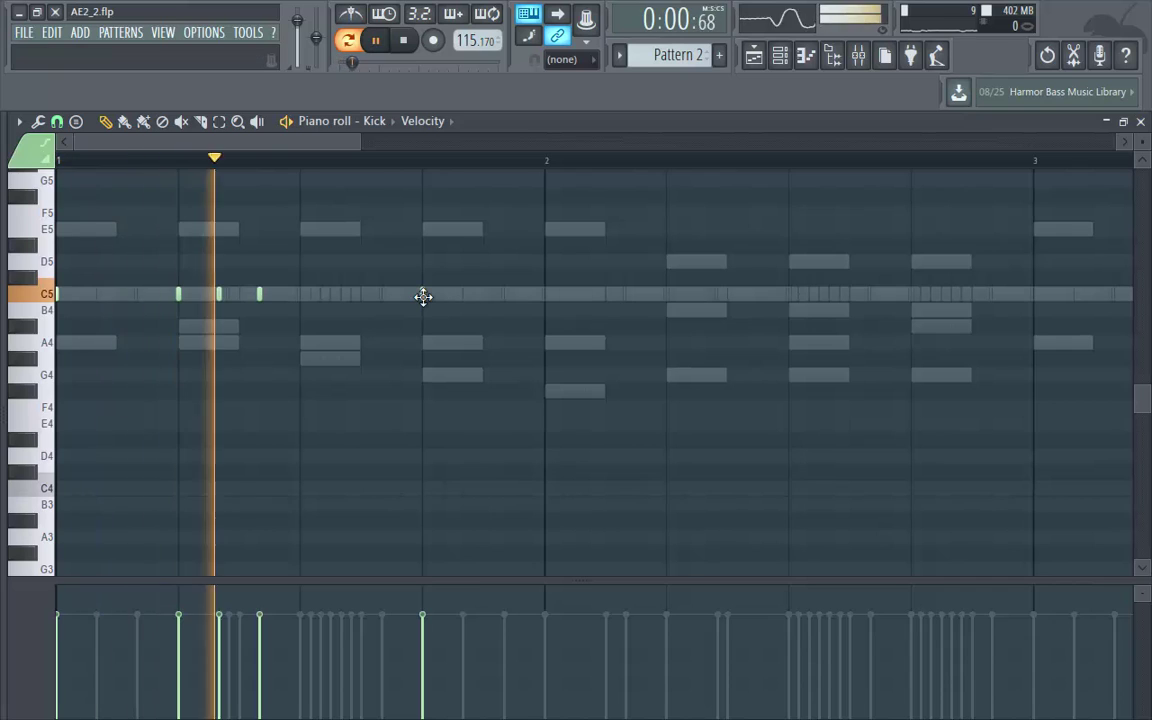
pyautogui.press('space')
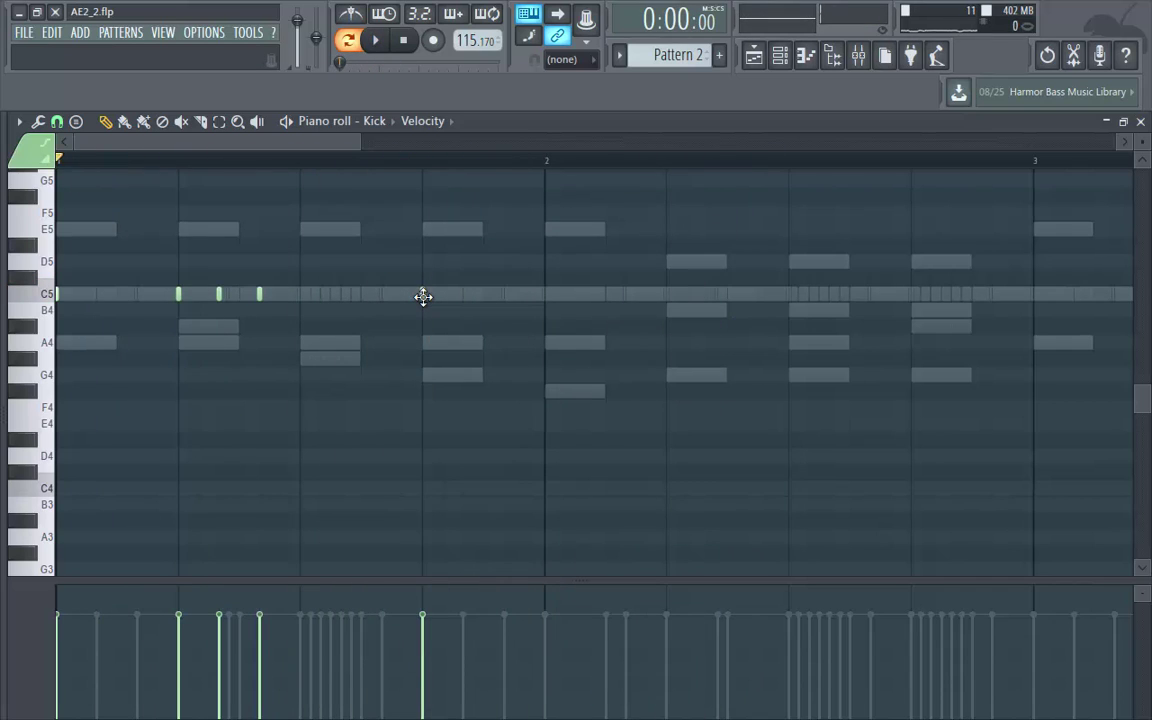
# Place three C5 Kick notes a third of a beat apart on both beat 2 and beat 4 of bar 2.
pyautogui.click(716, 296)
pyautogui.click(756, 298)
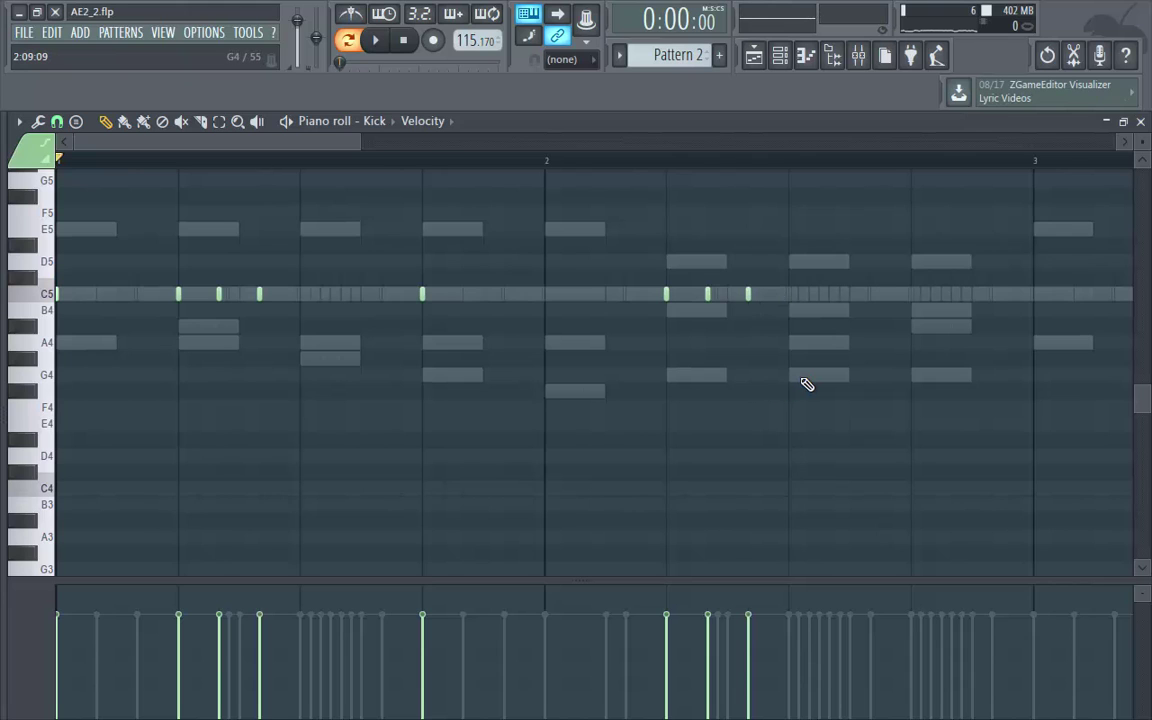
pyautogui.press('space')
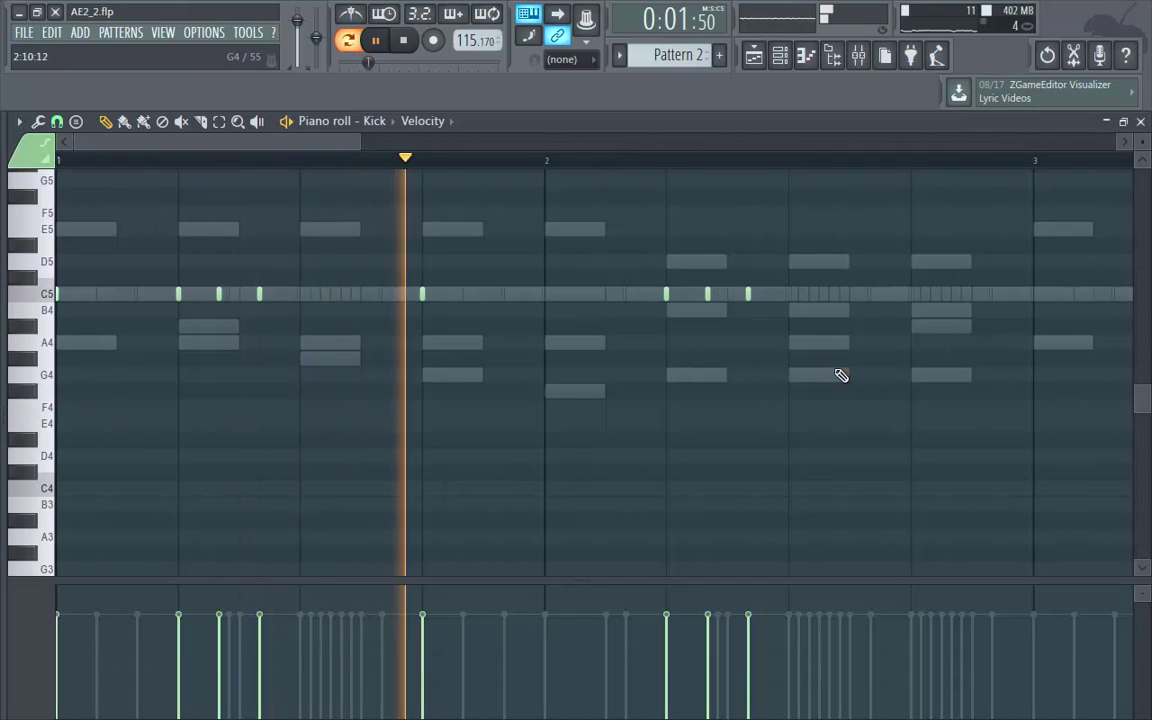
pyautogui.press('space')
pyautogui.click(916, 296)
pyautogui.click(955, 296)
pyautogui.click(996, 296)
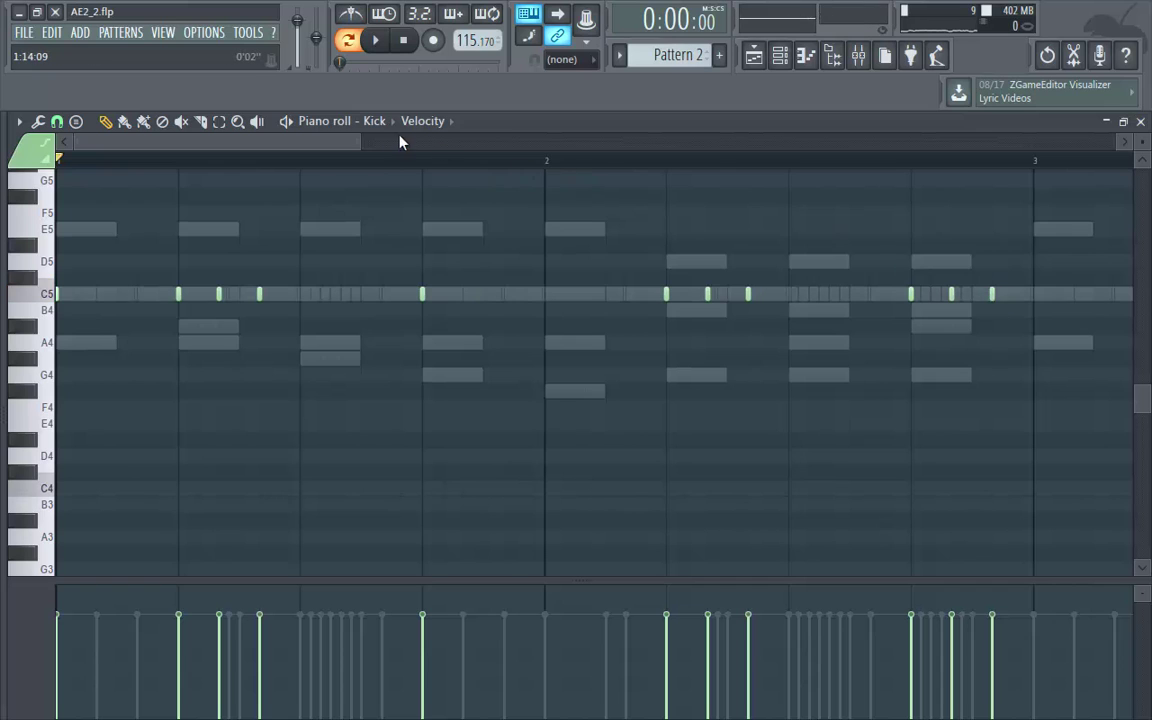
# Place C5 Kick notes at the start of bar 3 and near the middle of its beat 2, listening to their timing.
pyautogui.moveTo(348, 148); pyautogui.dragTo(416, 162)
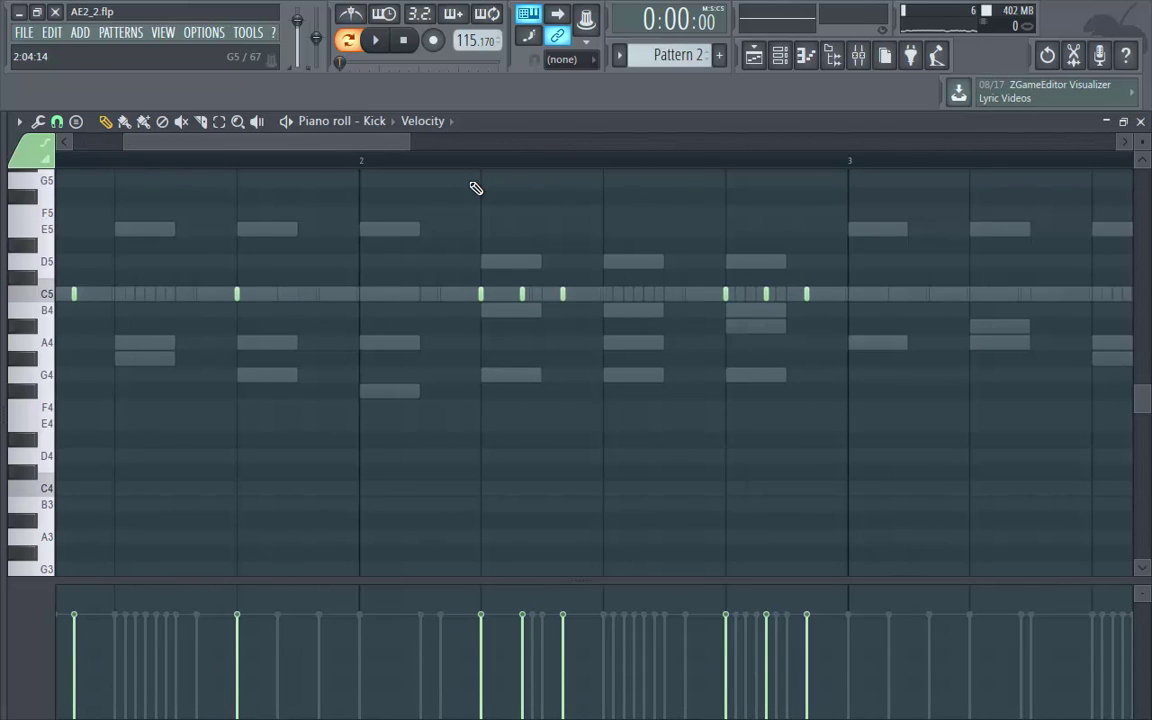
pyautogui.moveTo(407, 165); pyautogui.dragTo(470, 152)
pyautogui.click(619, 294)
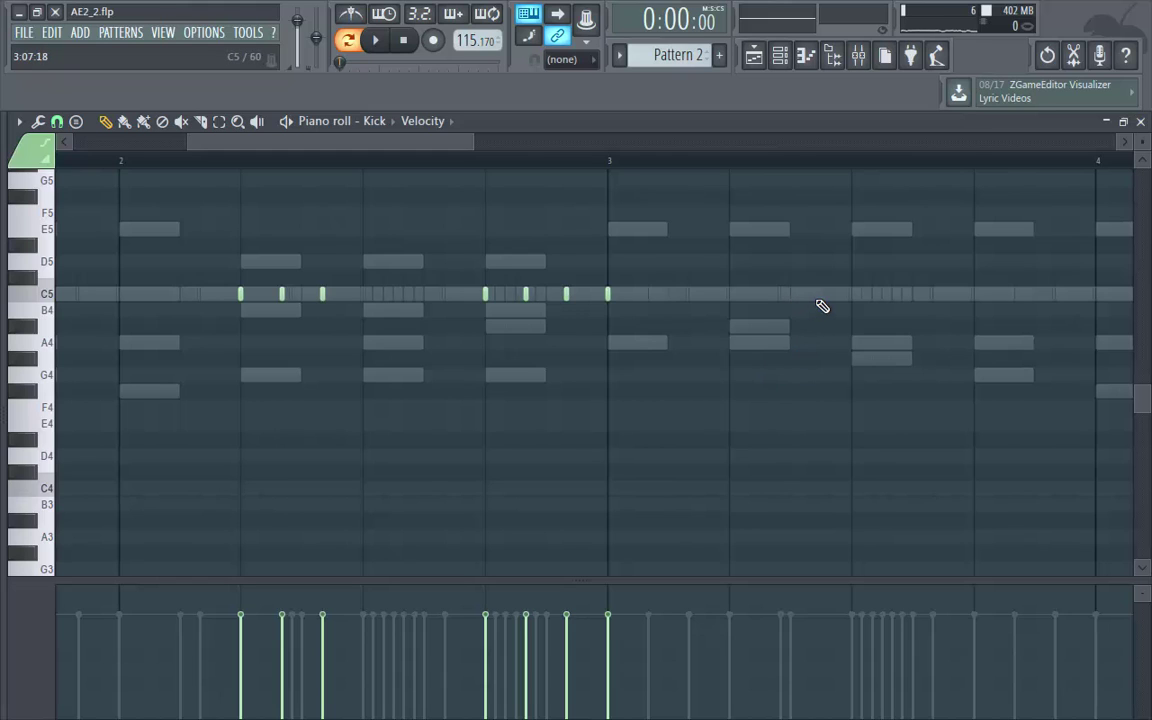
pyautogui.moveTo(430, 137); pyautogui.dragTo(507, 148)
pyautogui.press('space')
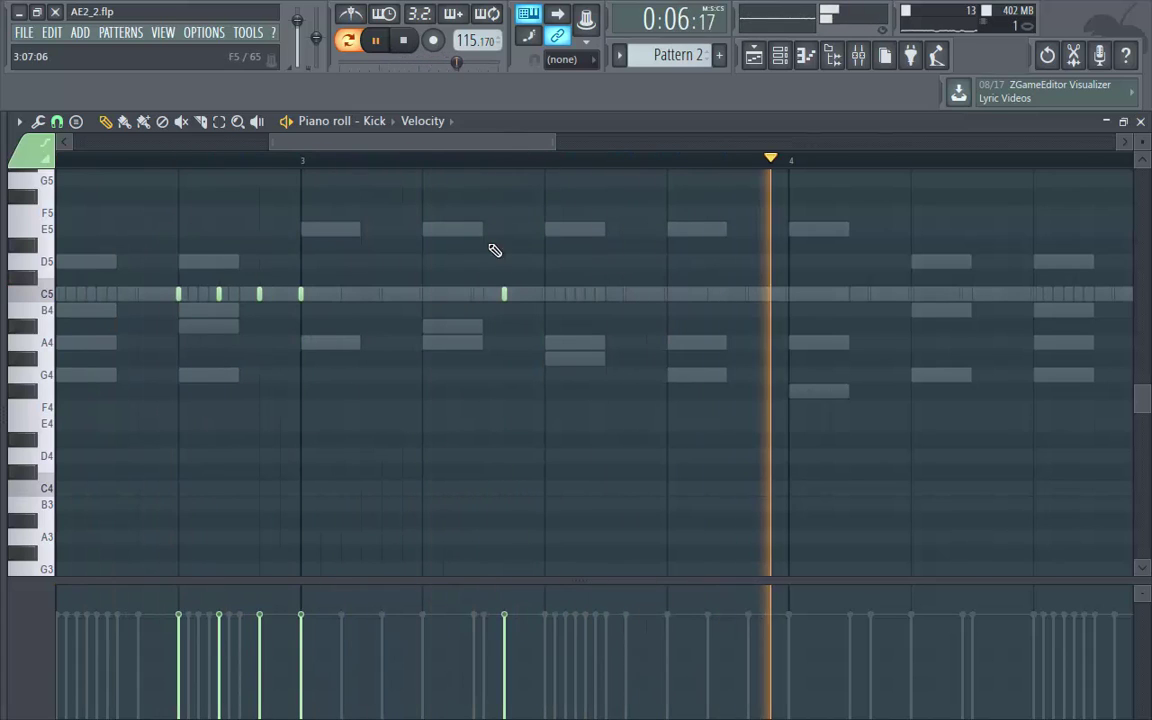
pyautogui.click(474, 295)
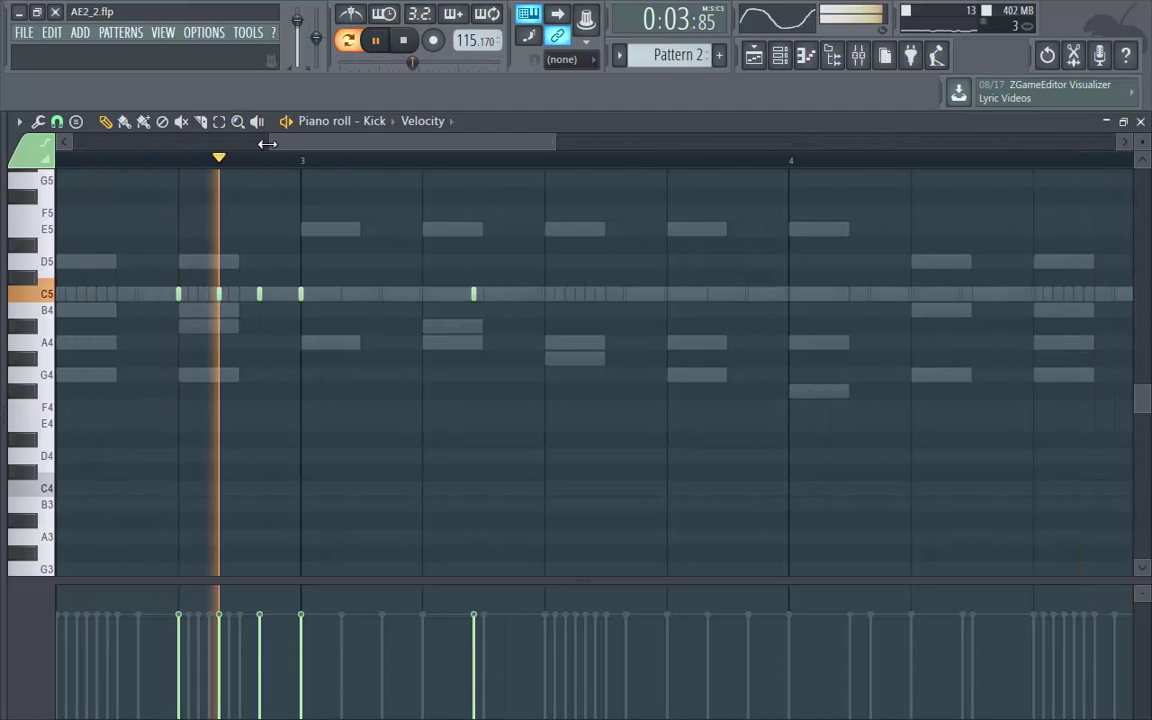
pyautogui.moveTo(267, 144); pyautogui.dragTo(303, 143)
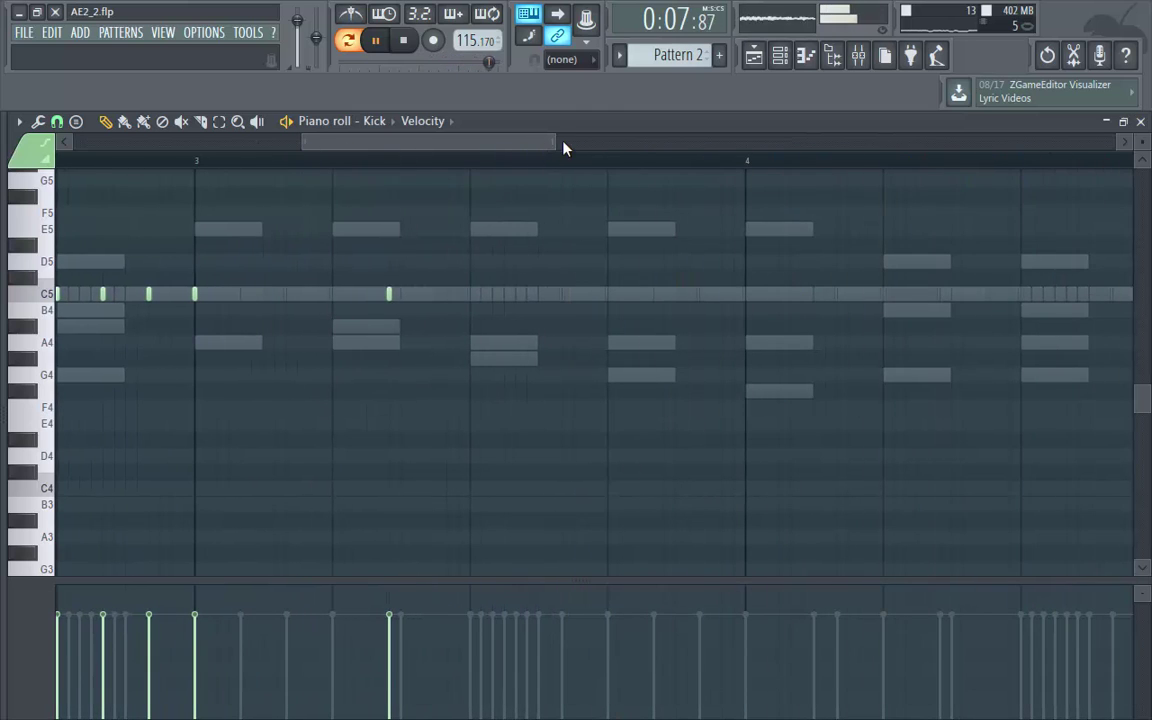
pyautogui.moveTo(555, 143); pyautogui.dragTo(450, 145)
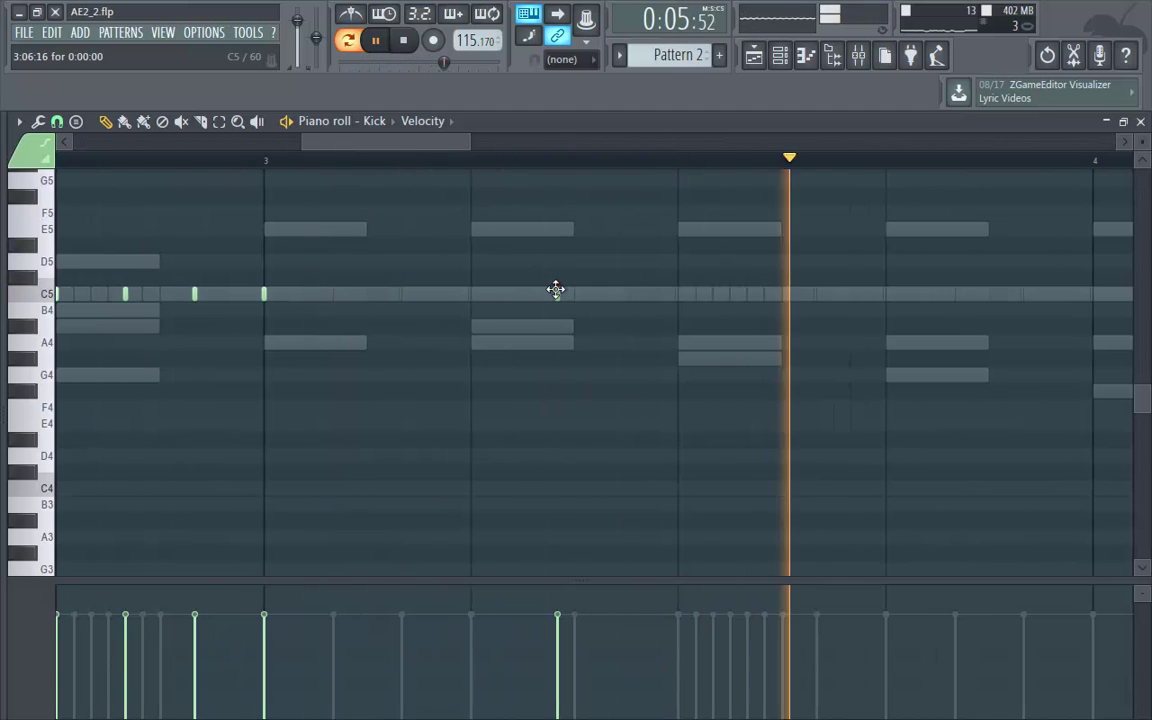
# Return to the channel rack, move the Kick hit from step 38 to step 39, and add Kick hits at steps 45 and 47.
pyautogui.click(1141, 122)
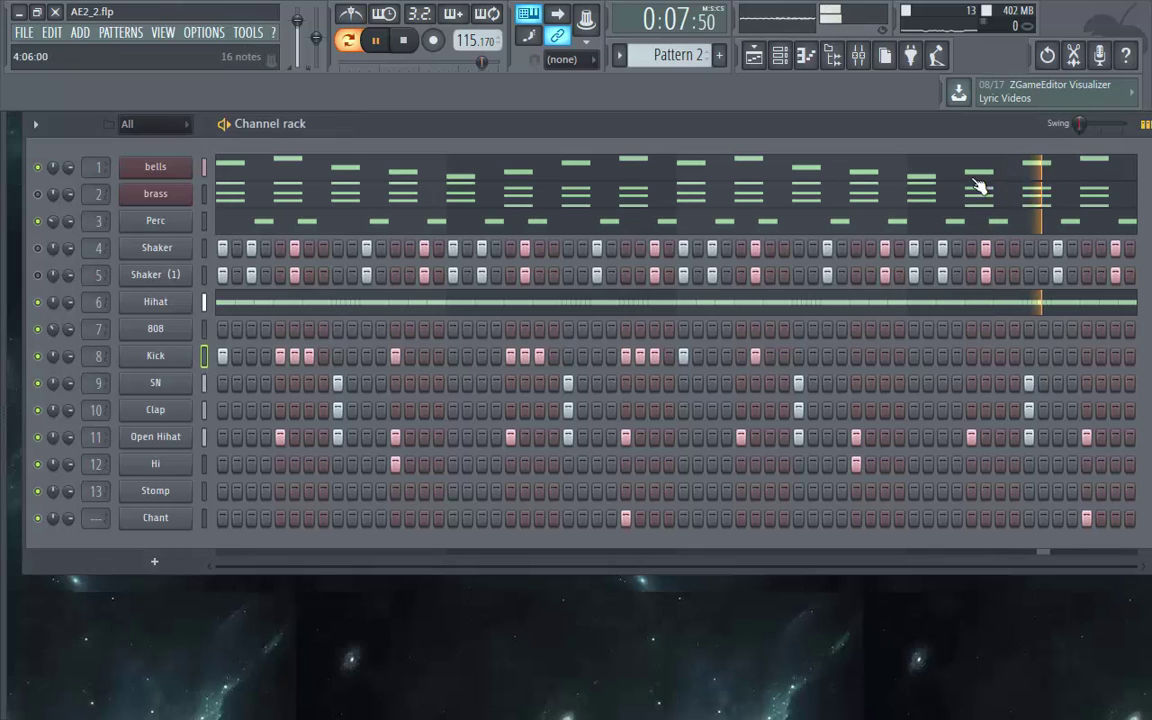
pyautogui.rightClick(756, 353)
pyautogui.click(771, 361)
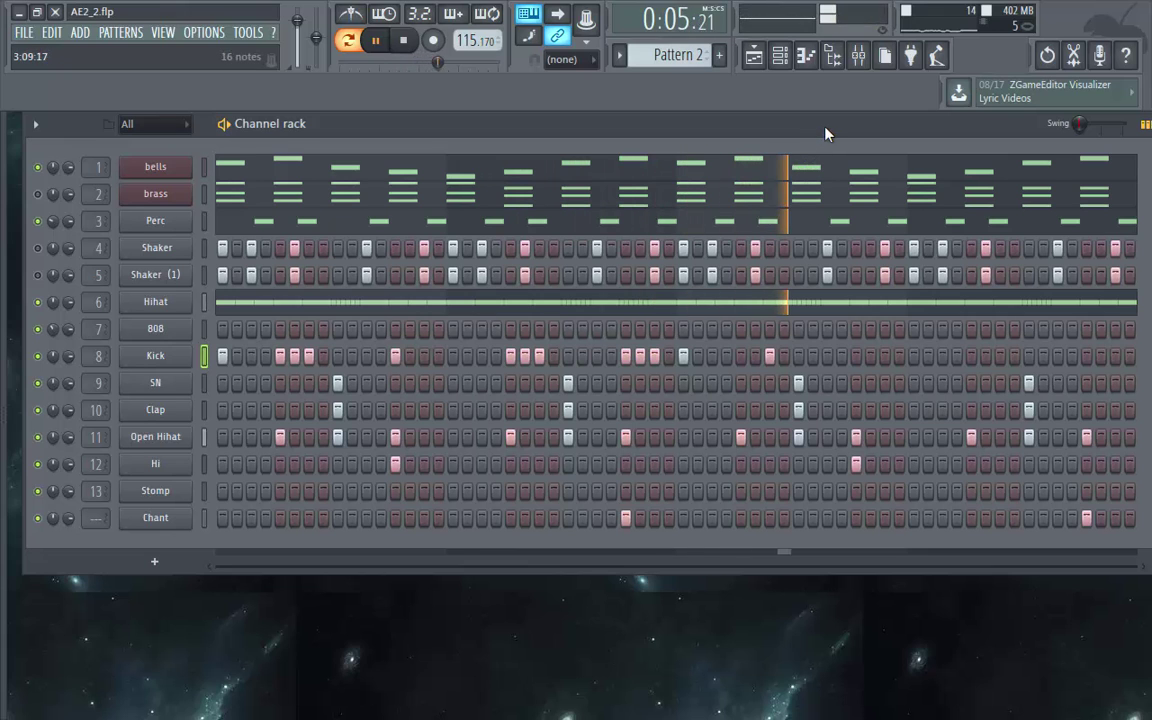
pyautogui.moveTo(825, 131); pyautogui.dragTo(738, 131)
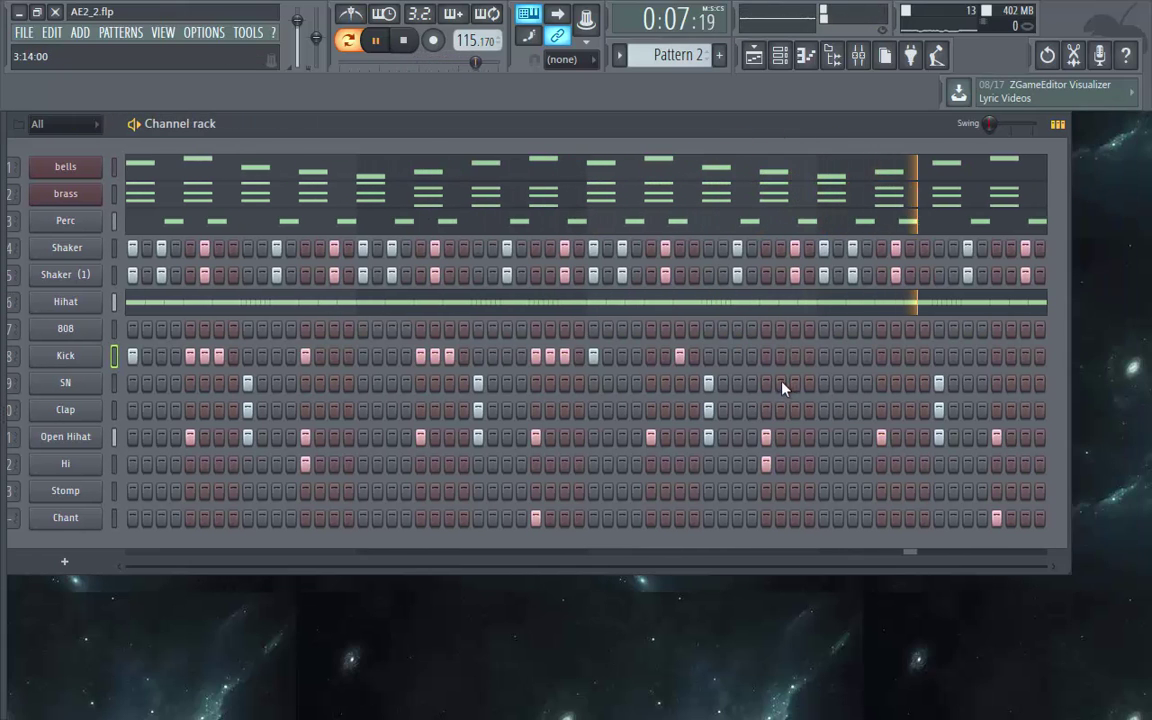
pyautogui.click(767, 356)
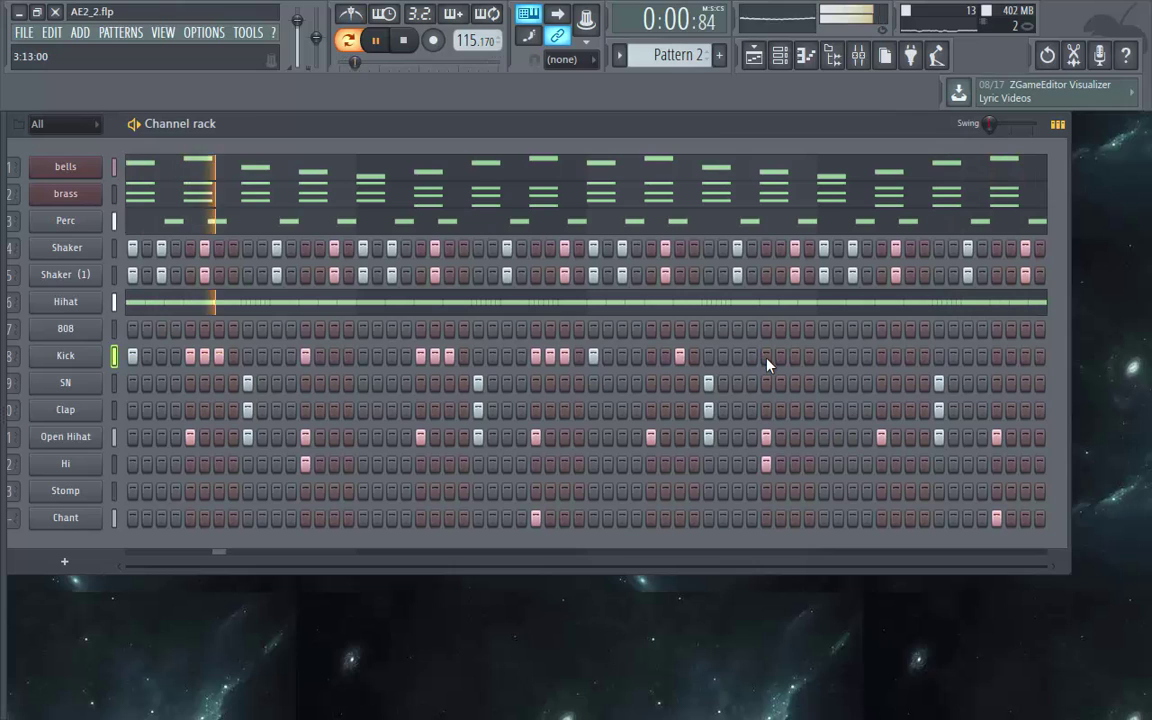
pyautogui.click(796, 356)
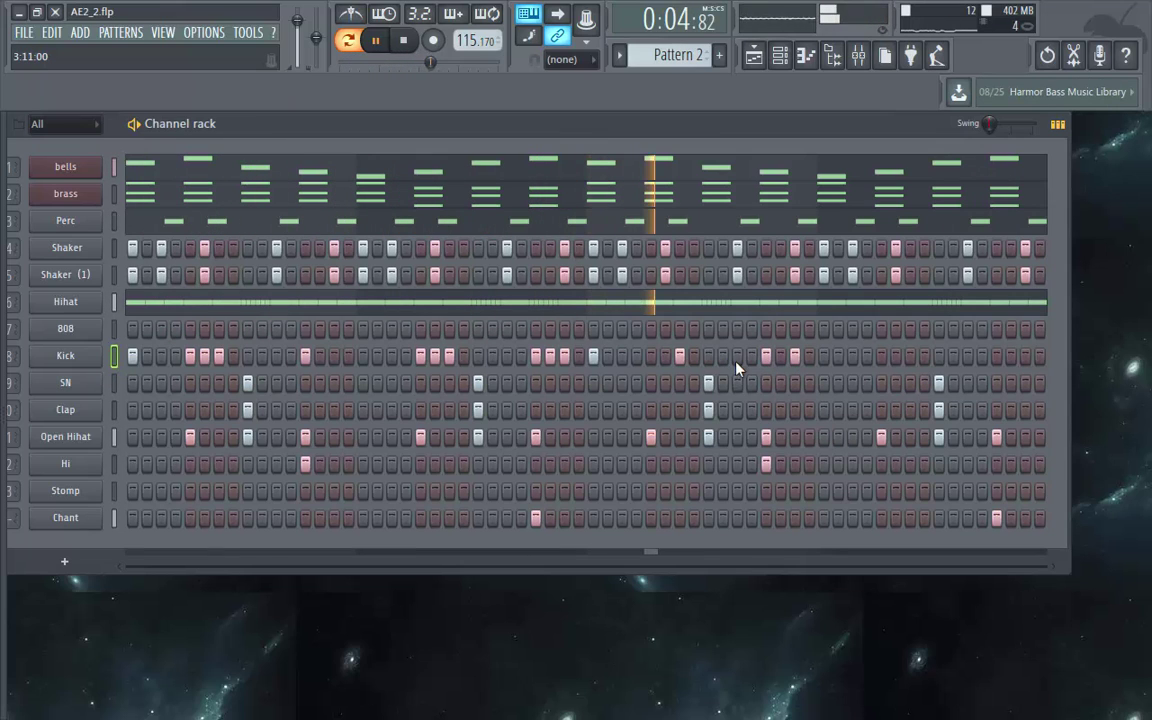
# Place three C5 notes a third of a beat apart on beats 2 and 4 of bar 4 in the Kick piano roll, then close it.
pyautogui.rightClick(98, 355)
pyautogui.click(125, 357)
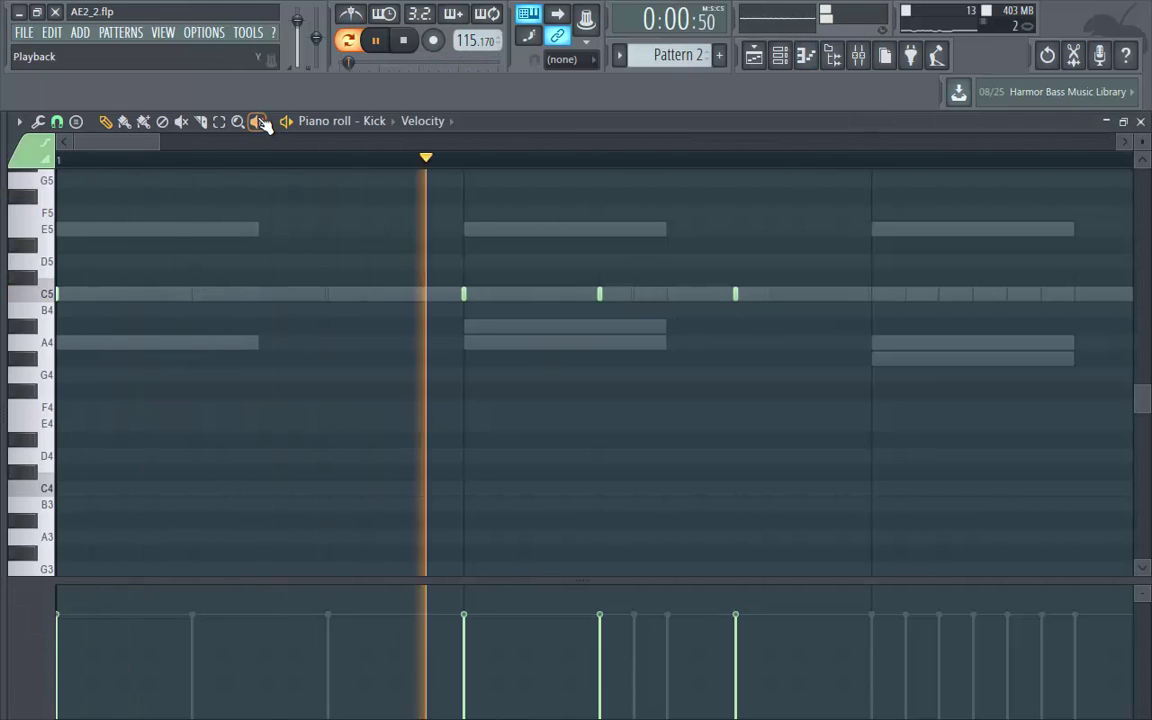
pyautogui.moveTo(159, 141); pyautogui.dragTo(638, 149)
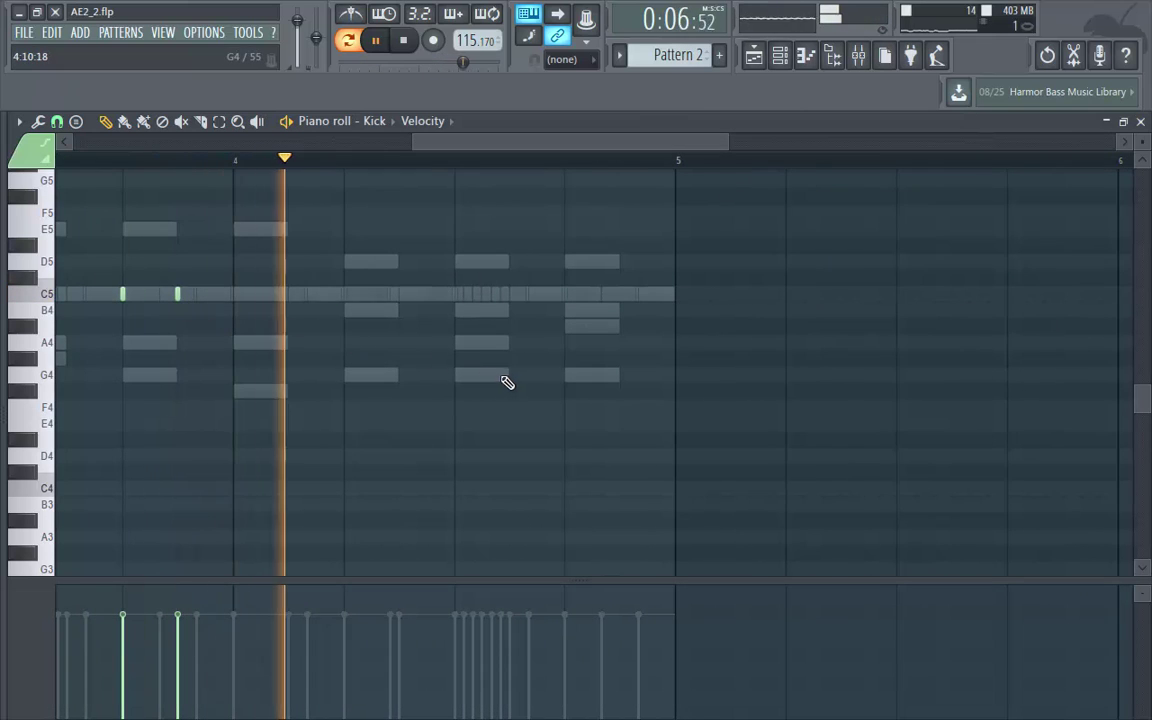
pyautogui.click(345, 292)
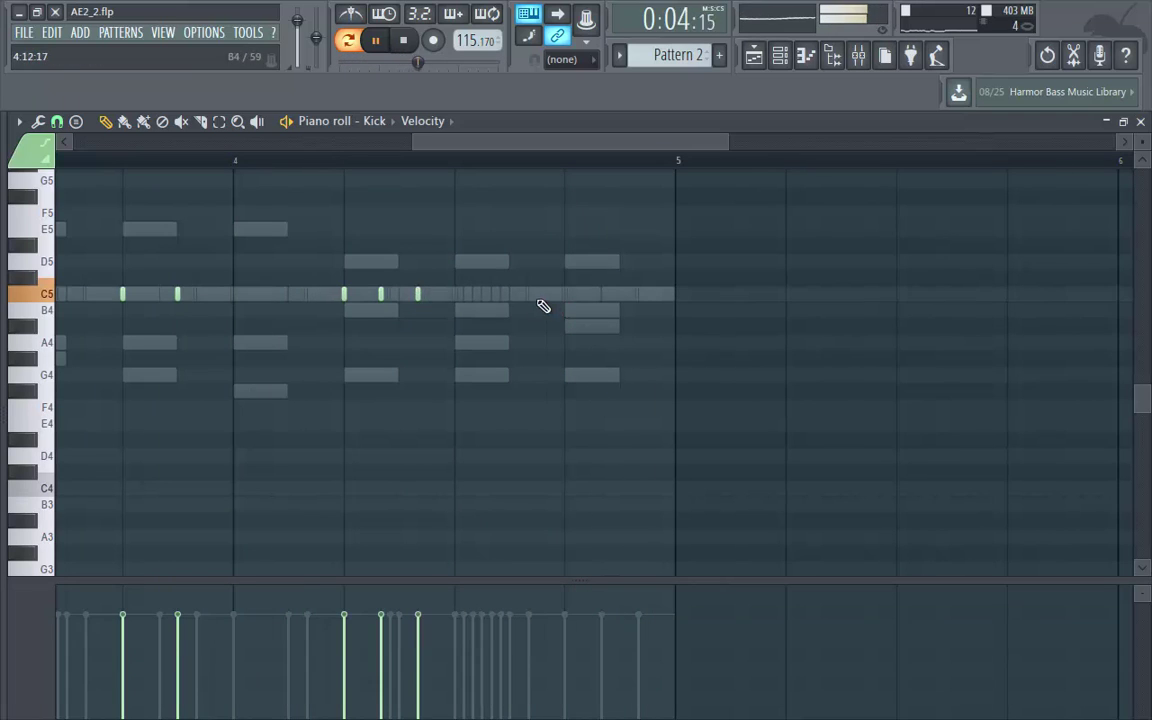
pyautogui.click(567, 294)
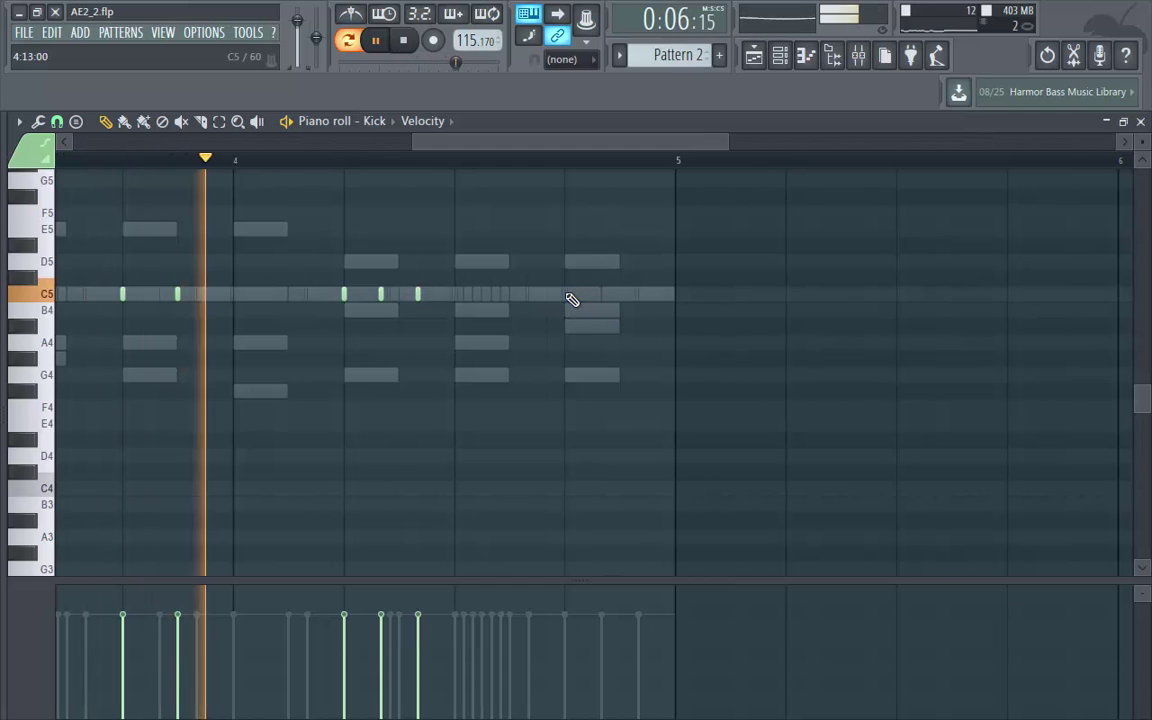
pyautogui.click(606, 296)
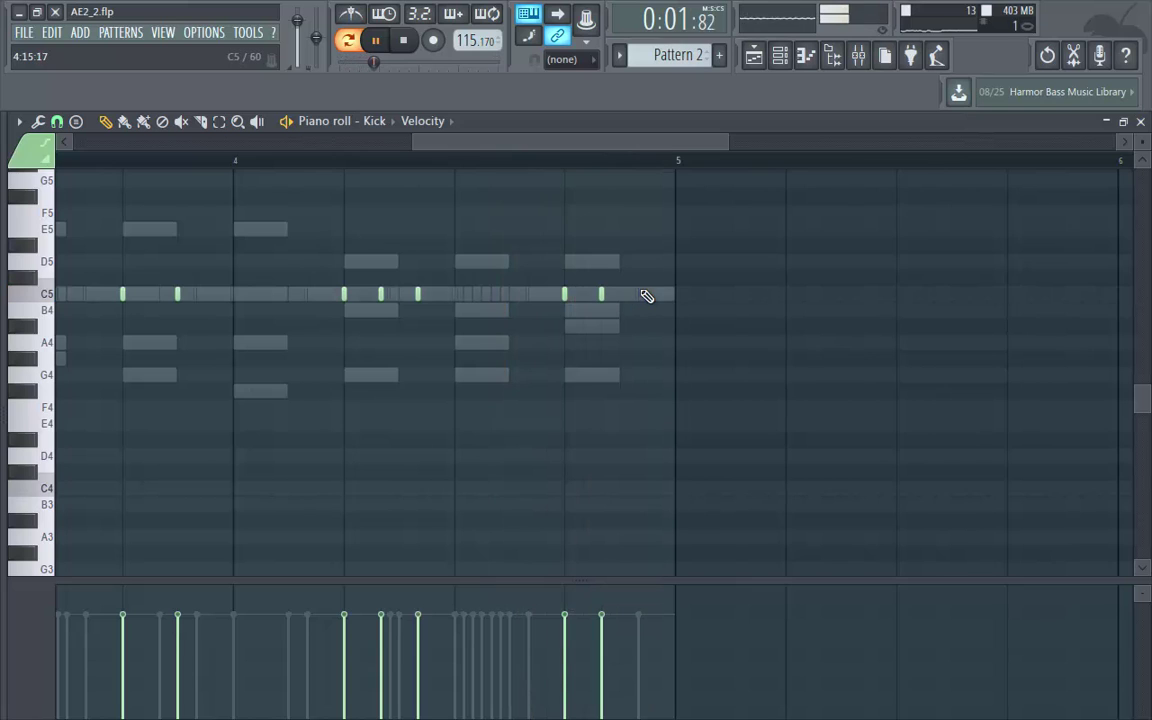
pyautogui.click(1141, 121)
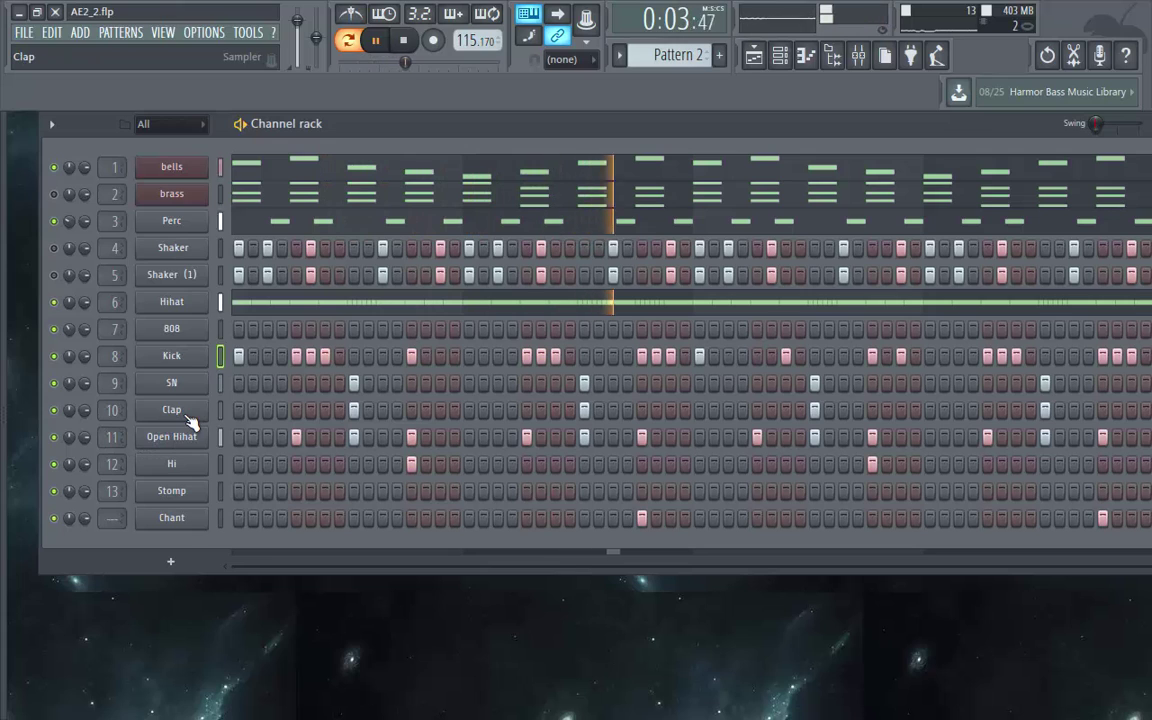
# Play the pattern to check the kick rhythm against the other channels, including the brass, and stop playback.
pyautogui.press('space')
pyautogui.press('space')
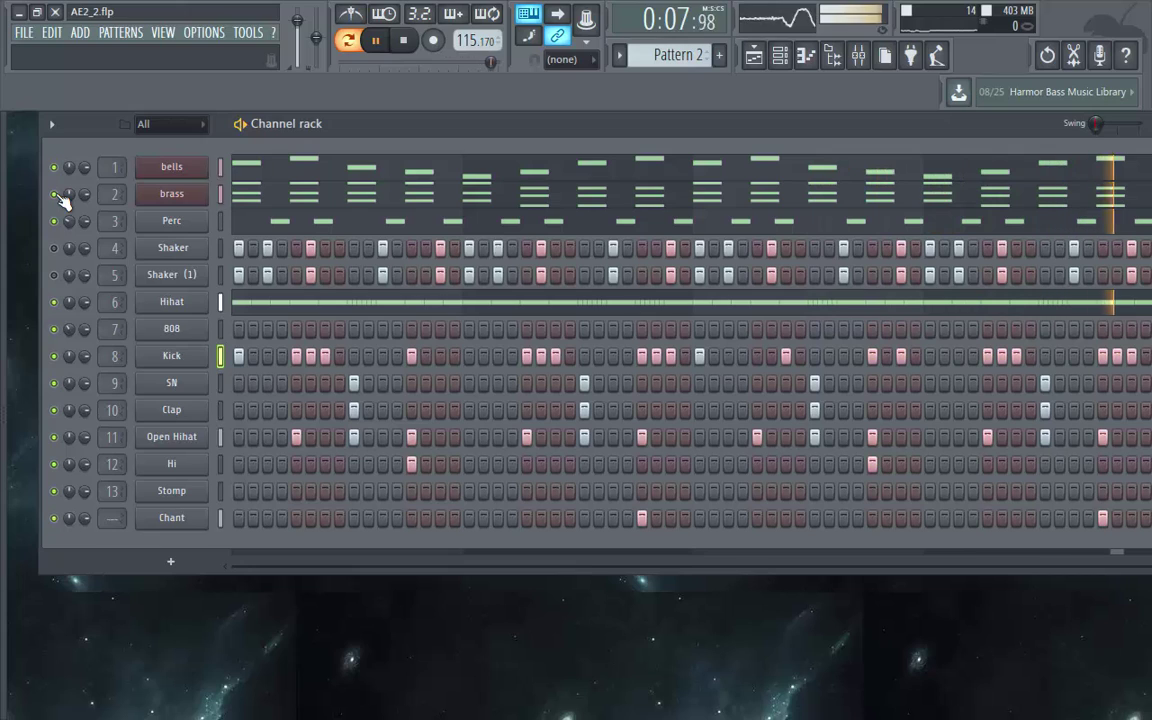
pyautogui.press('space')
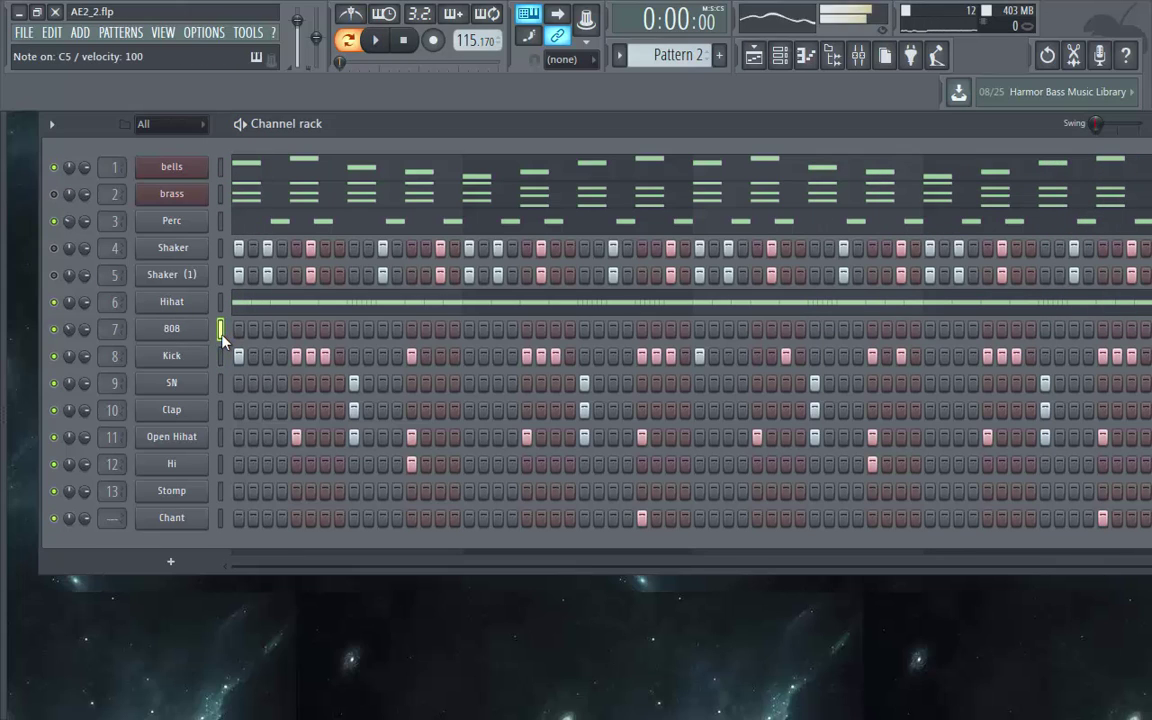
# Open the 808 channel's piano roll and draw a one-beat A4 note at the start of bar 1.
pyautogui.rightClick(212, 329)
pyautogui.click(247, 331)
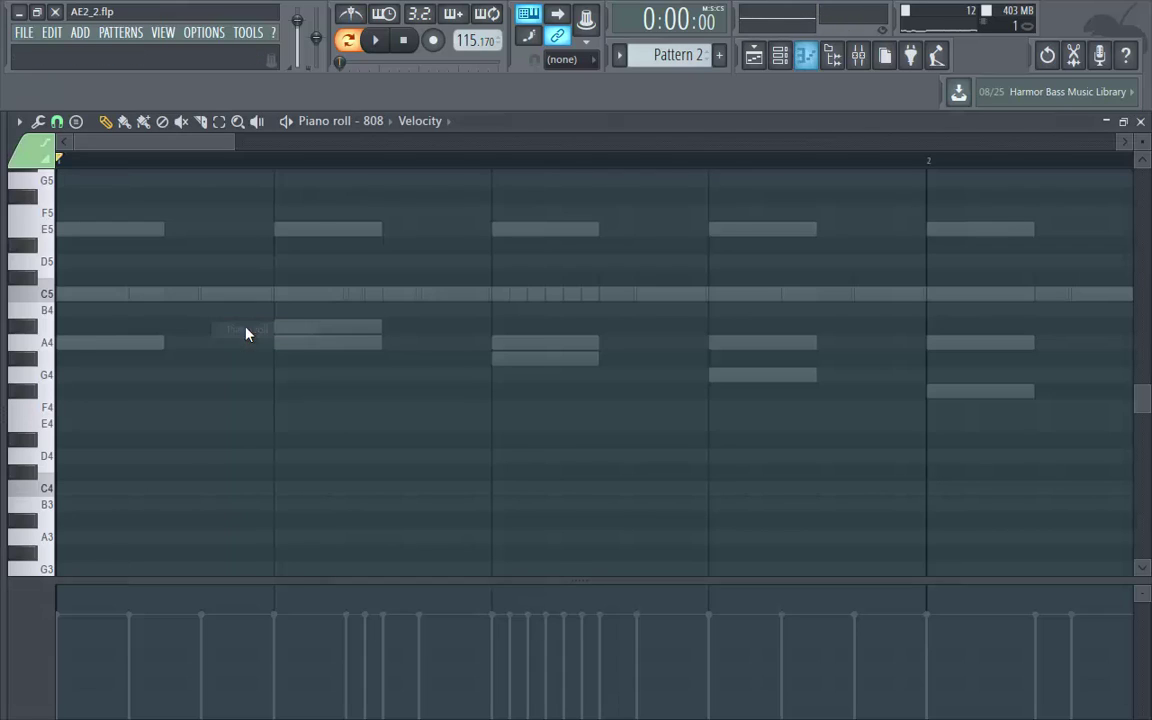
pyautogui.click(47, 347)
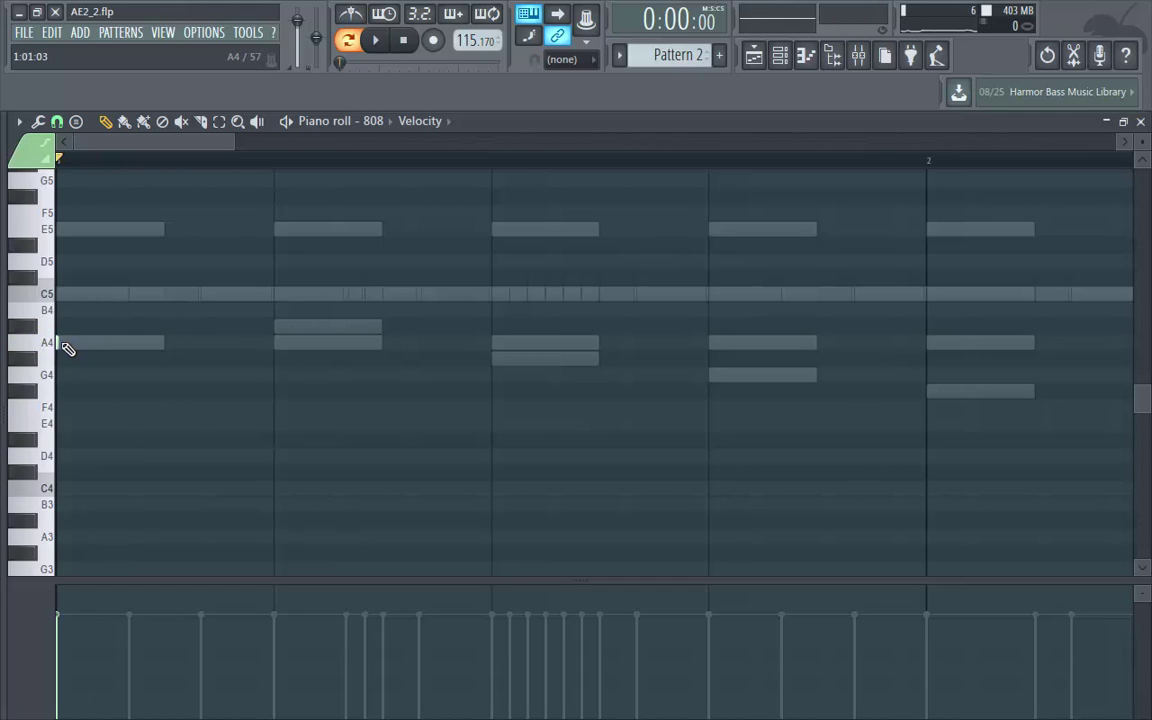
pyautogui.moveTo(60, 342); pyautogui.dragTo(150, 343)
pyautogui.moveTo(230, 135); pyautogui.dragTo(362, 141)
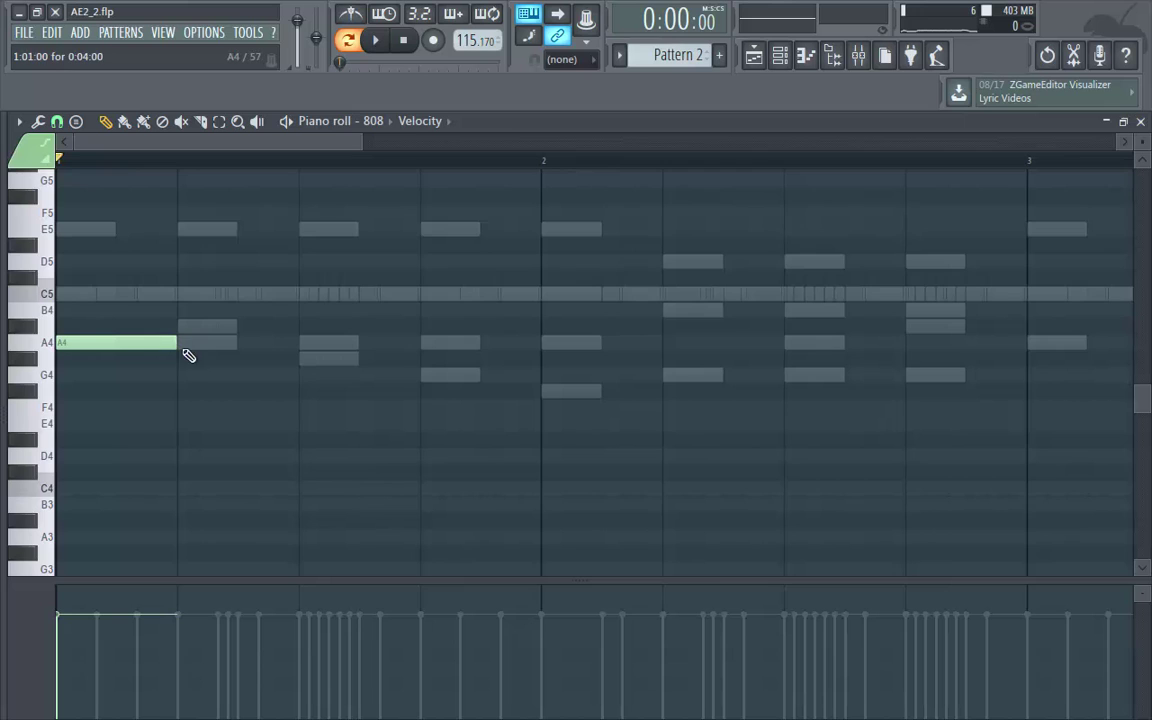
# Continue the 808 line in bar 1 with one-beat notes: A5 on beat 2 and A4 on beats 3 and 4.
pyautogui.scroll(3, 200, 362)
pyautogui.moveTo(357, 144); pyautogui.dragTo(522, 163)
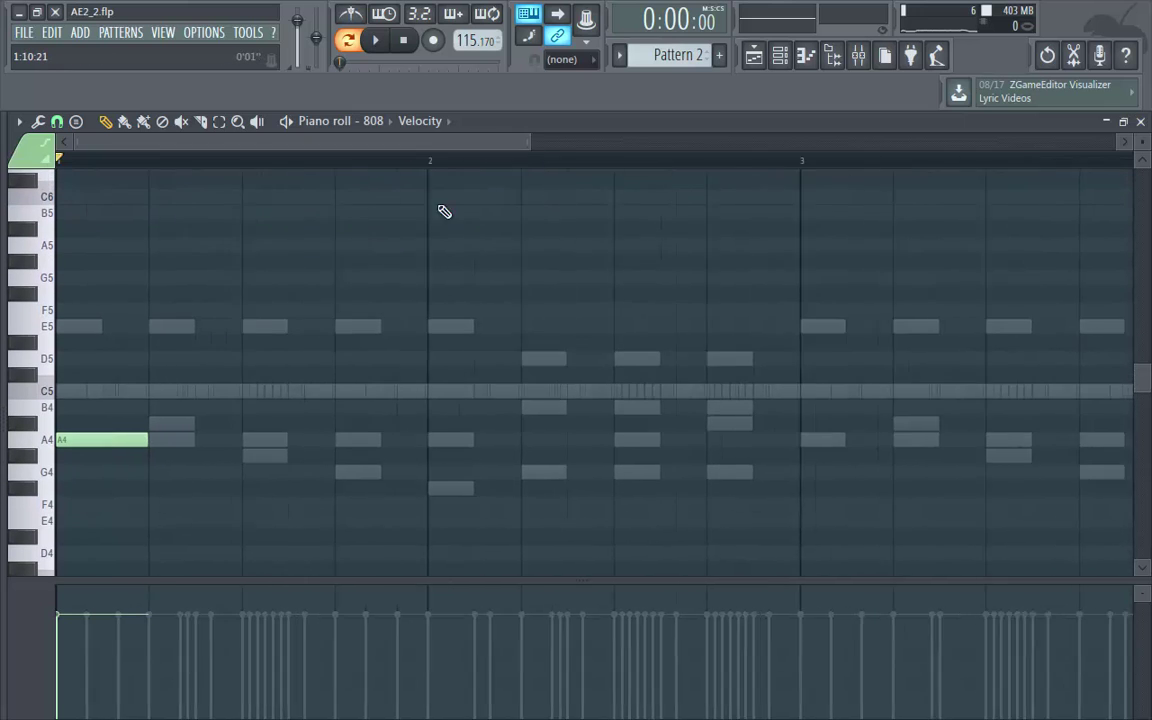
pyautogui.scroll(1, 267, 300)
pyautogui.click(51, 304)
pyautogui.click(51, 304)
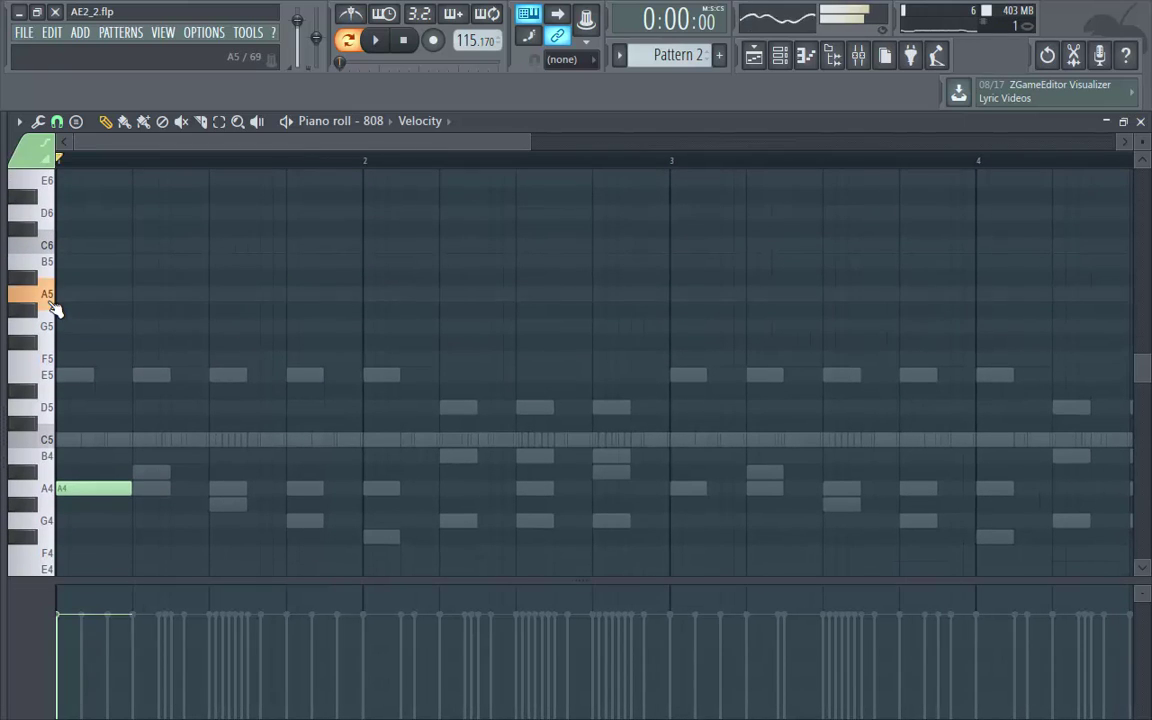
pyautogui.click(145, 296)
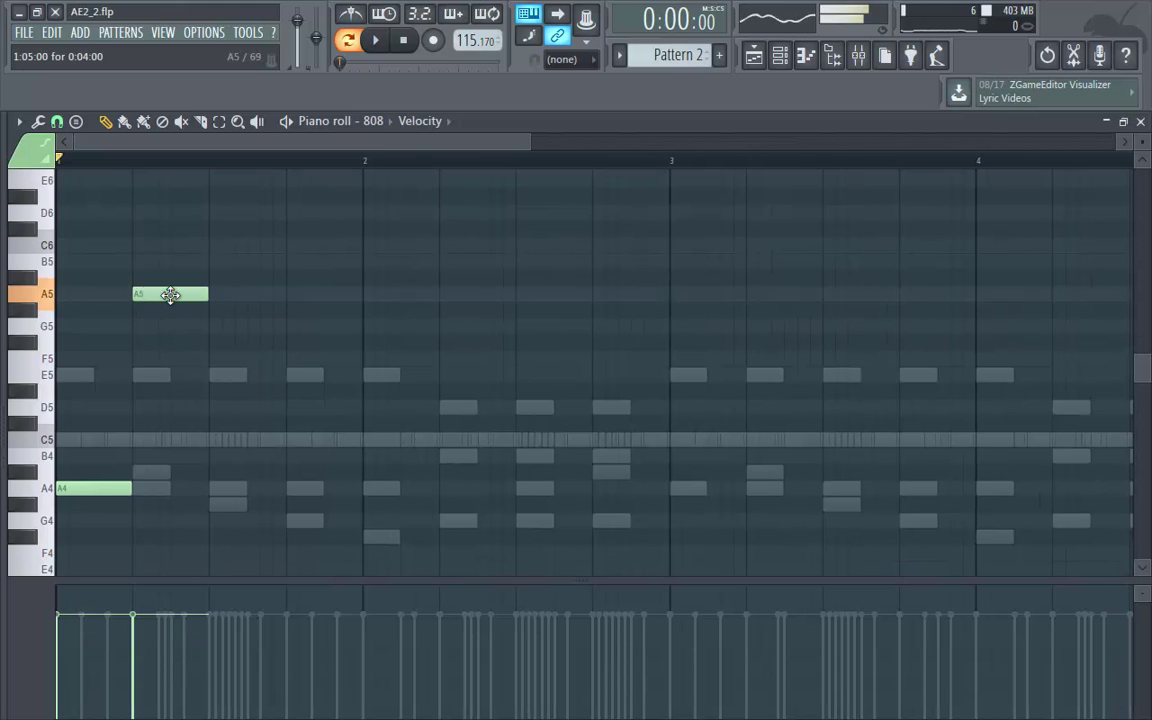
pyautogui.click(98, 488)
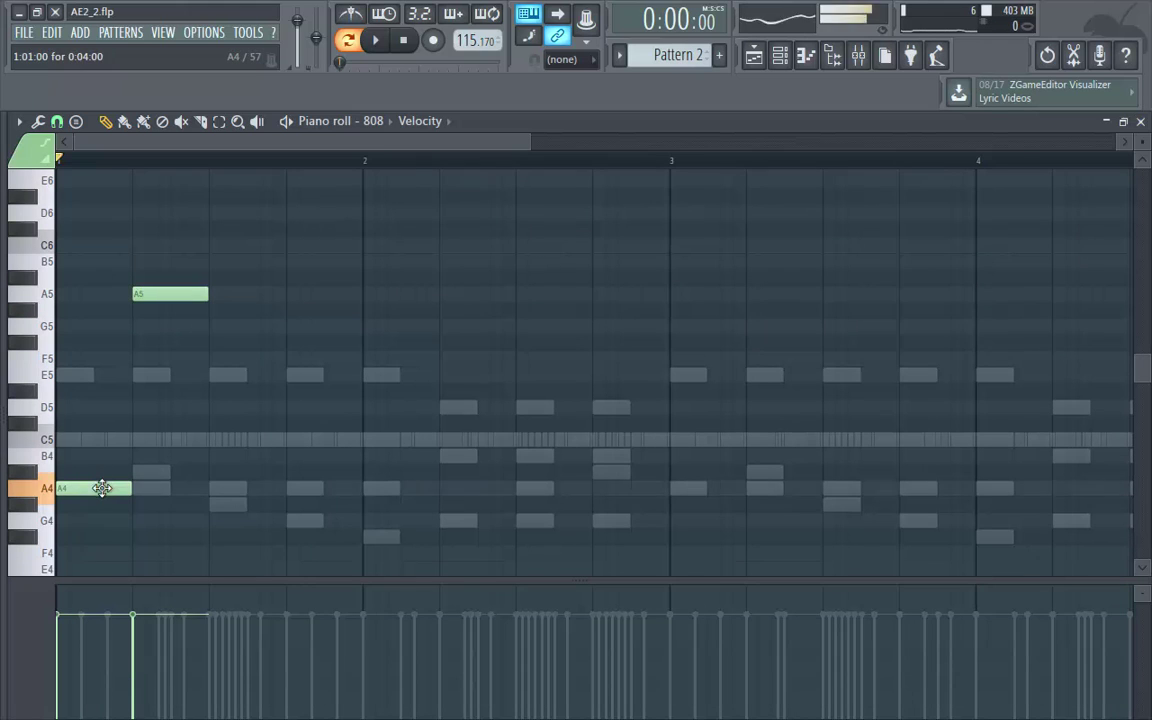
pyautogui.click(222, 487)
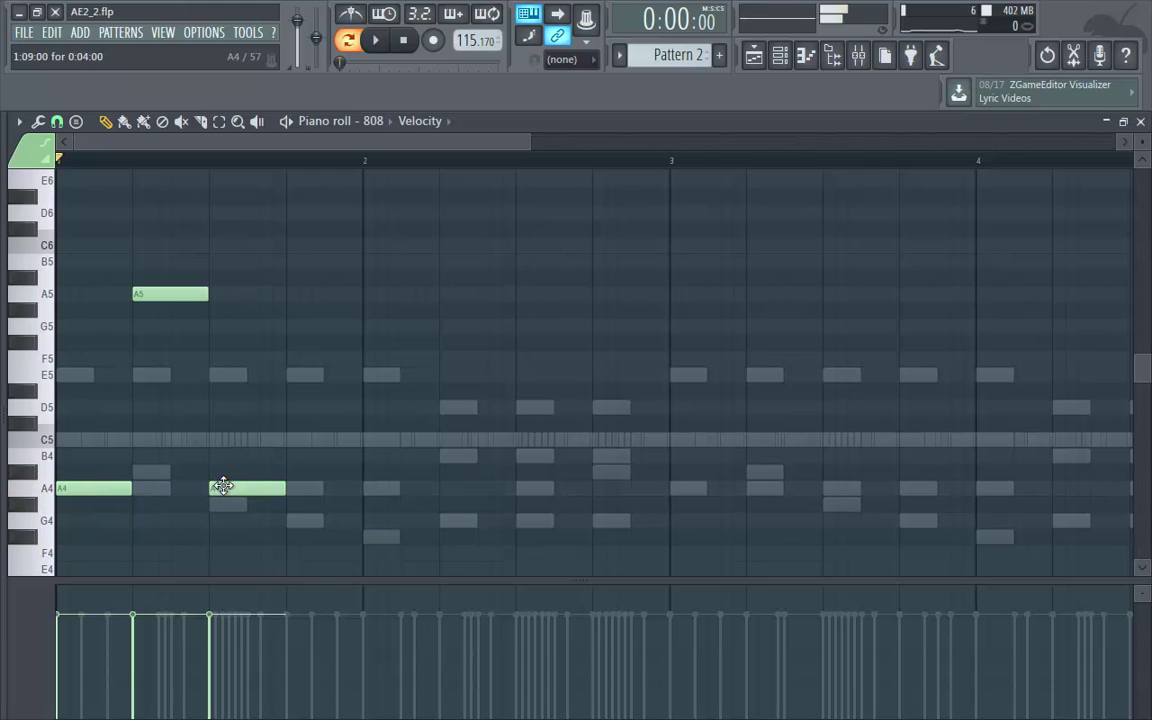
pyautogui.click(300, 488)
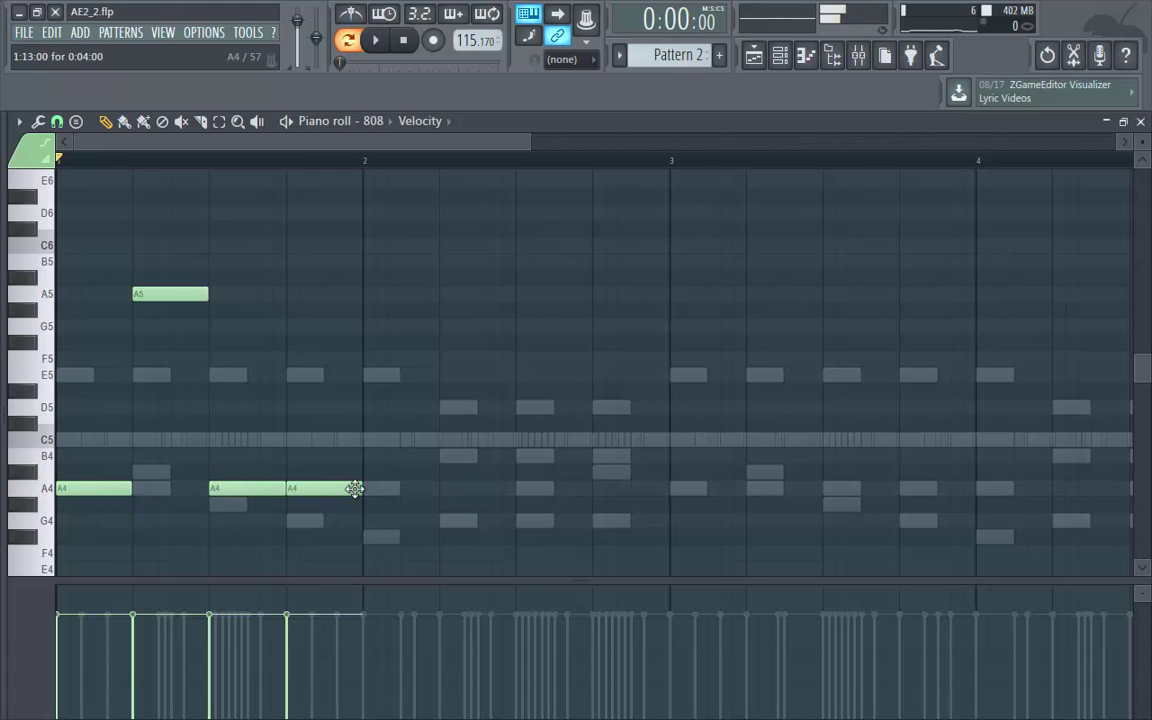
# Rework bar 1 of the 808 line into two third-of-a-beat A5 notes on beat 2, an A4 directly after them, and a two-beat A4 on beat 4.
pyautogui.press('space')
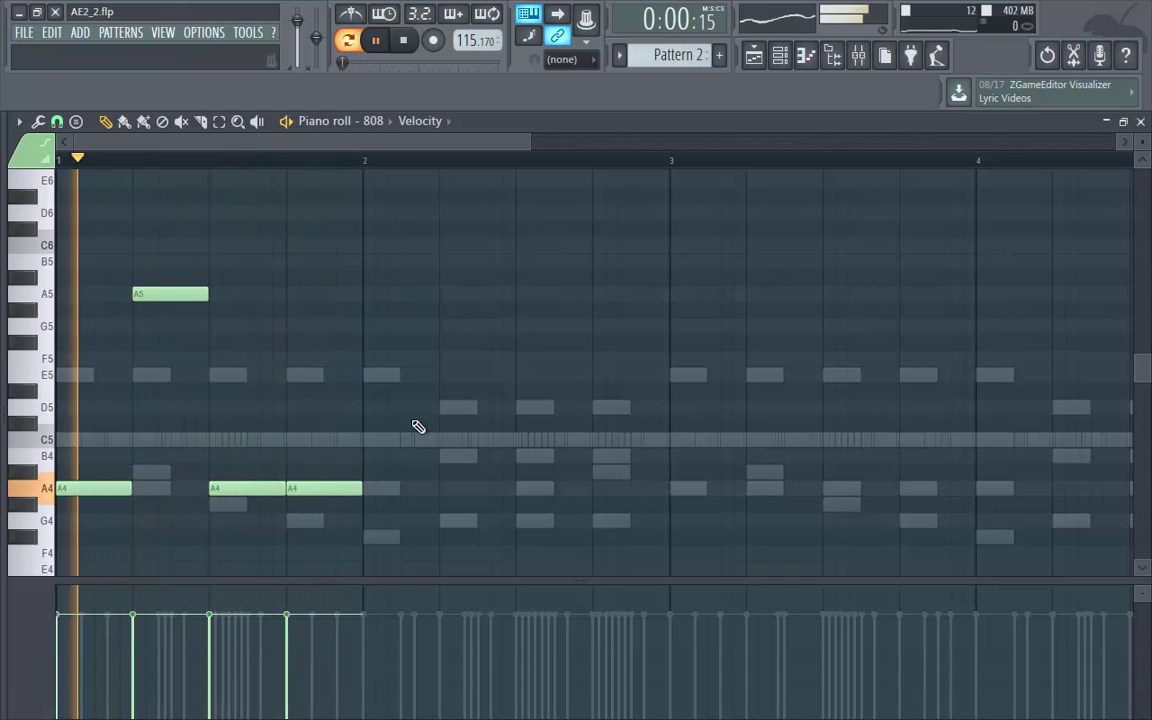
pyautogui.press('space')
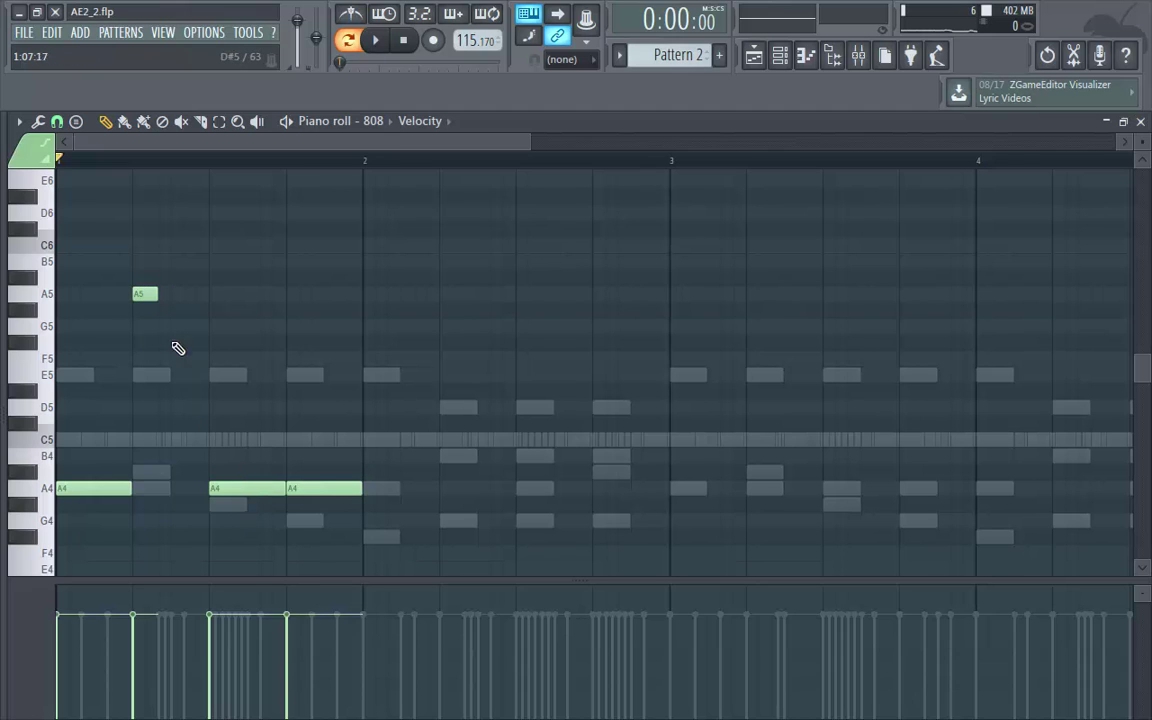
pyautogui.click(166, 294)
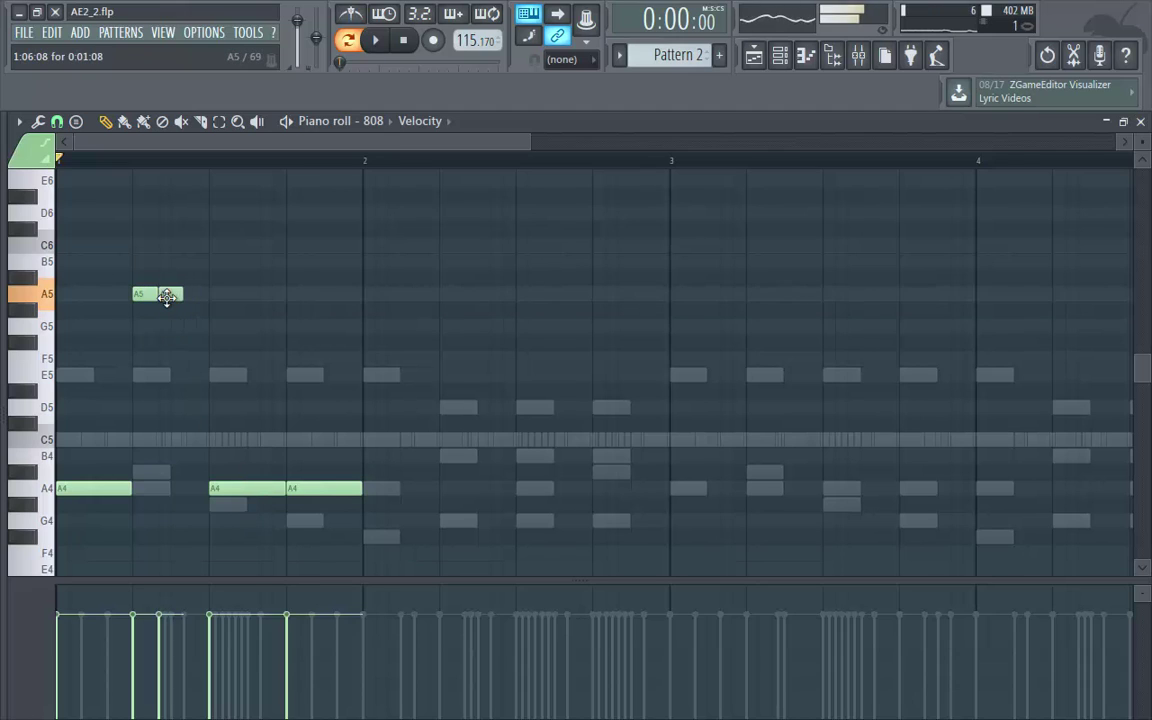
pyautogui.moveTo(227, 491); pyautogui.dragTo(202, 491)
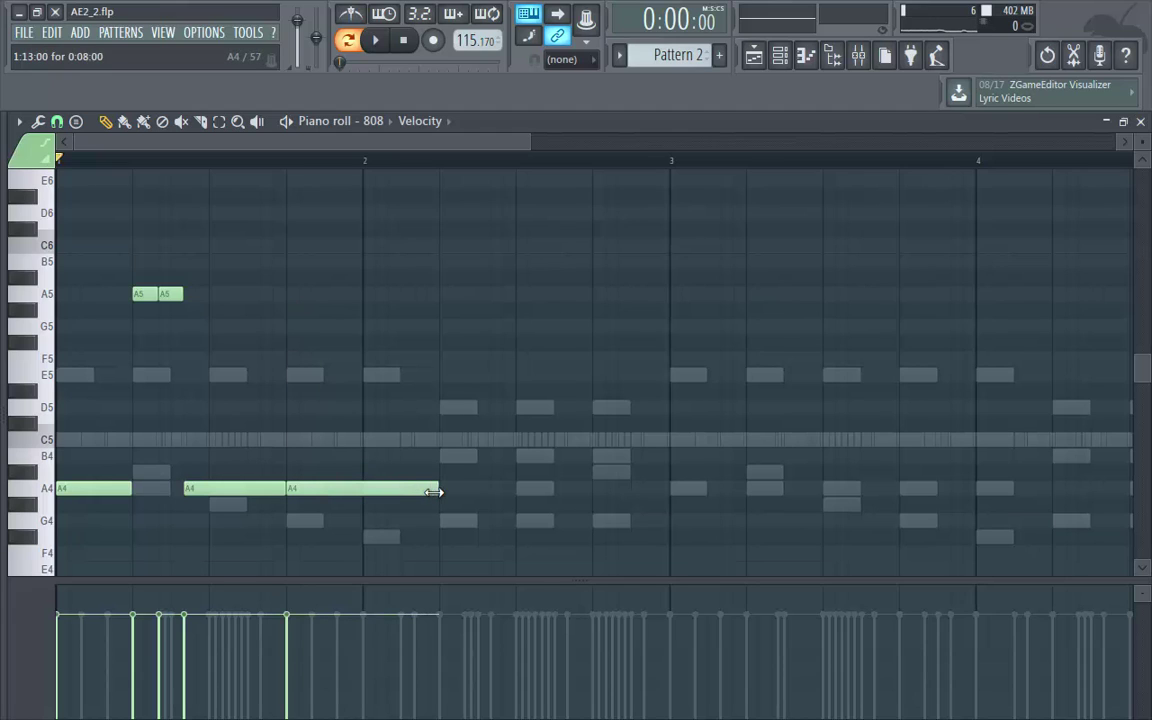
# Play the pattern and add a two-beat A4 note on beat 2 of bar 2.
pyautogui.click(378, 47)
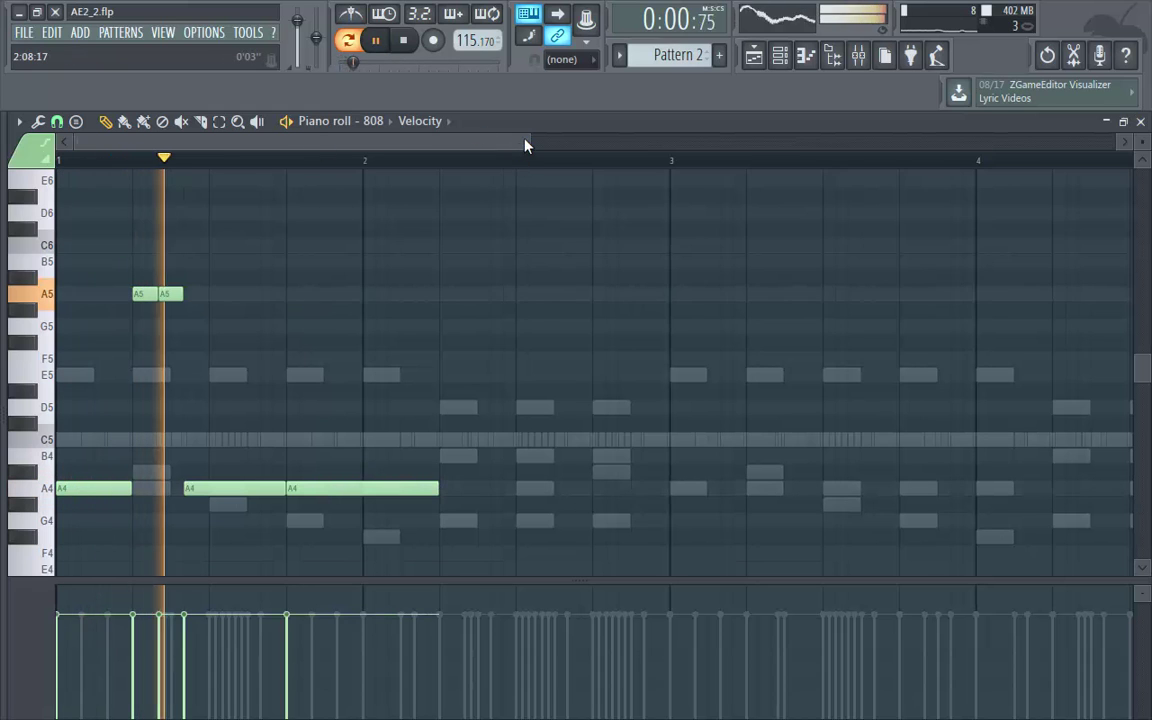
pyautogui.moveTo(530, 140); pyautogui.dragTo(598, 141)
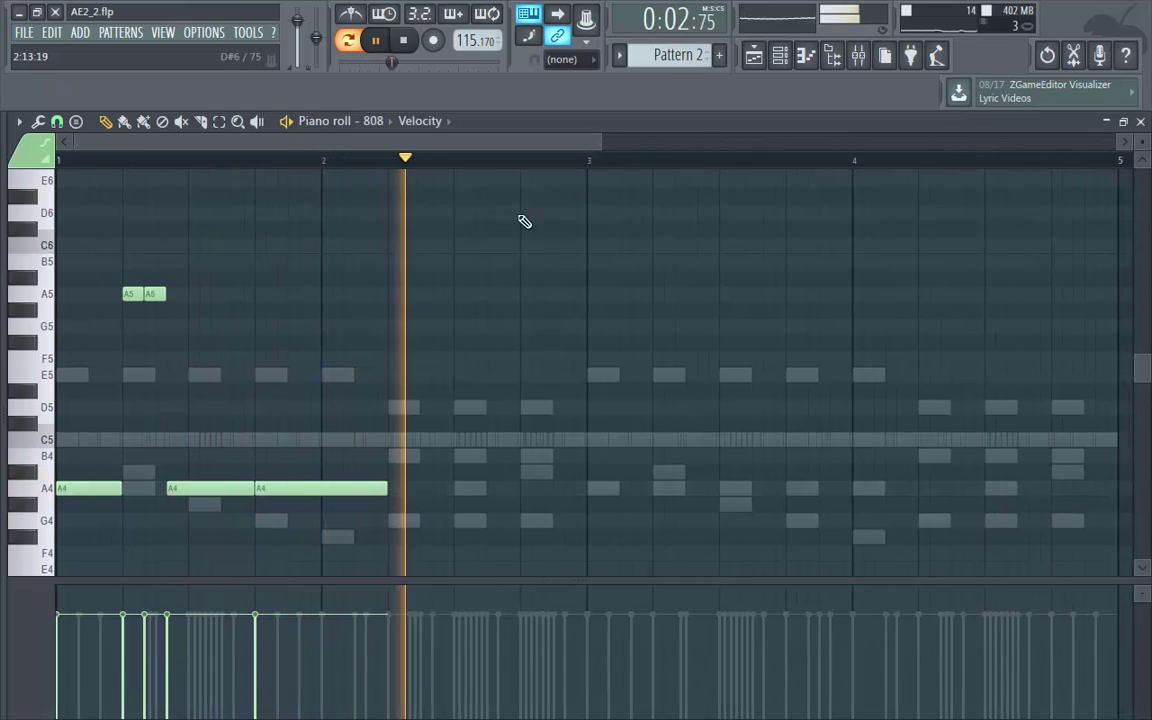
pyautogui.click(398, 489)
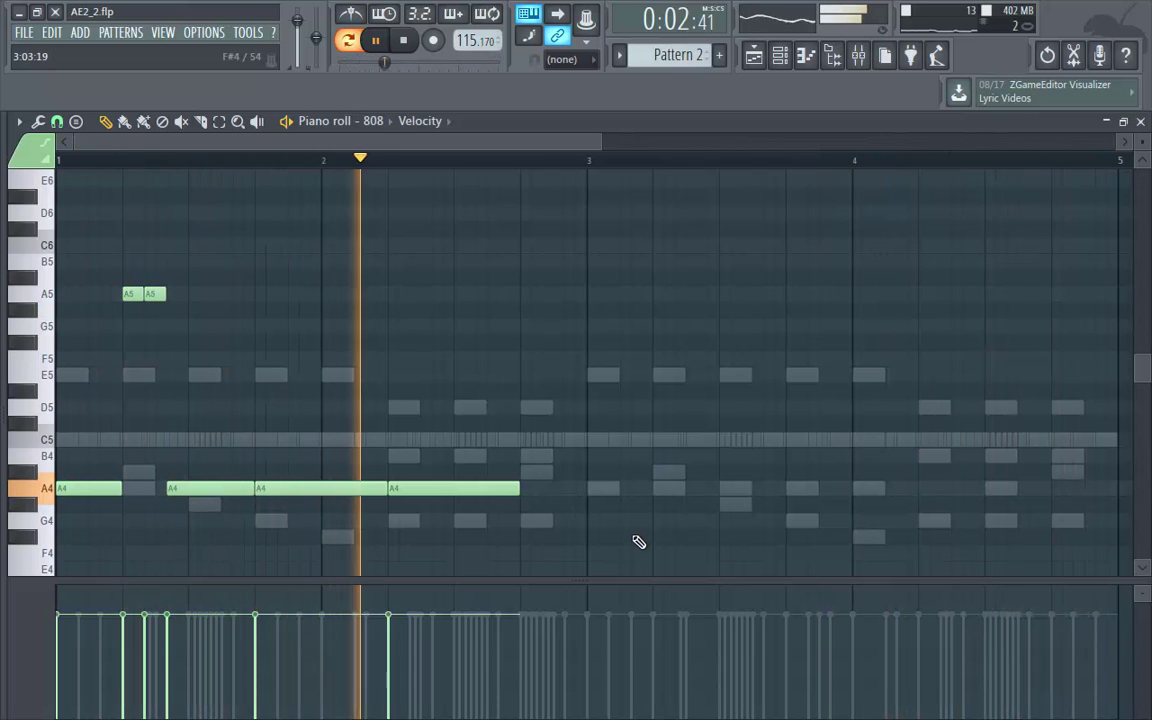
# Fill beat 4 of bar 2 with three third-of-a-beat notes: A4, A4 and A5.
pyautogui.click(527, 490)
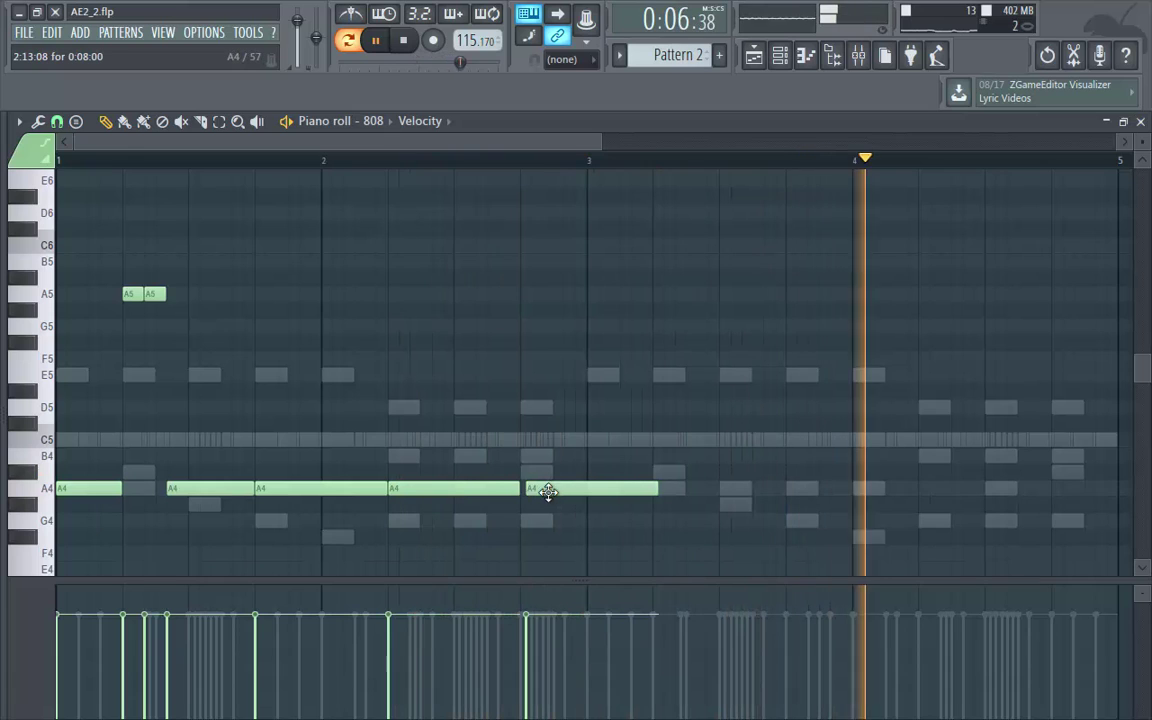
pyautogui.moveTo(650, 491); pyautogui.dragTo(547, 492)
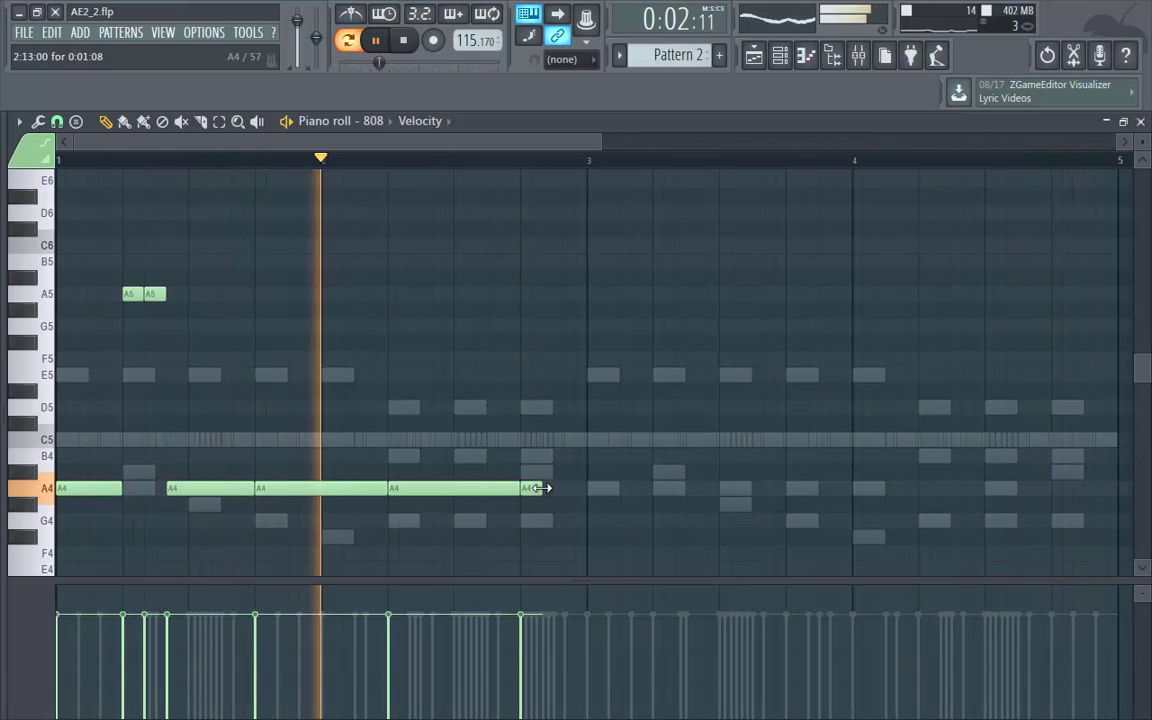
pyautogui.click(550, 488)
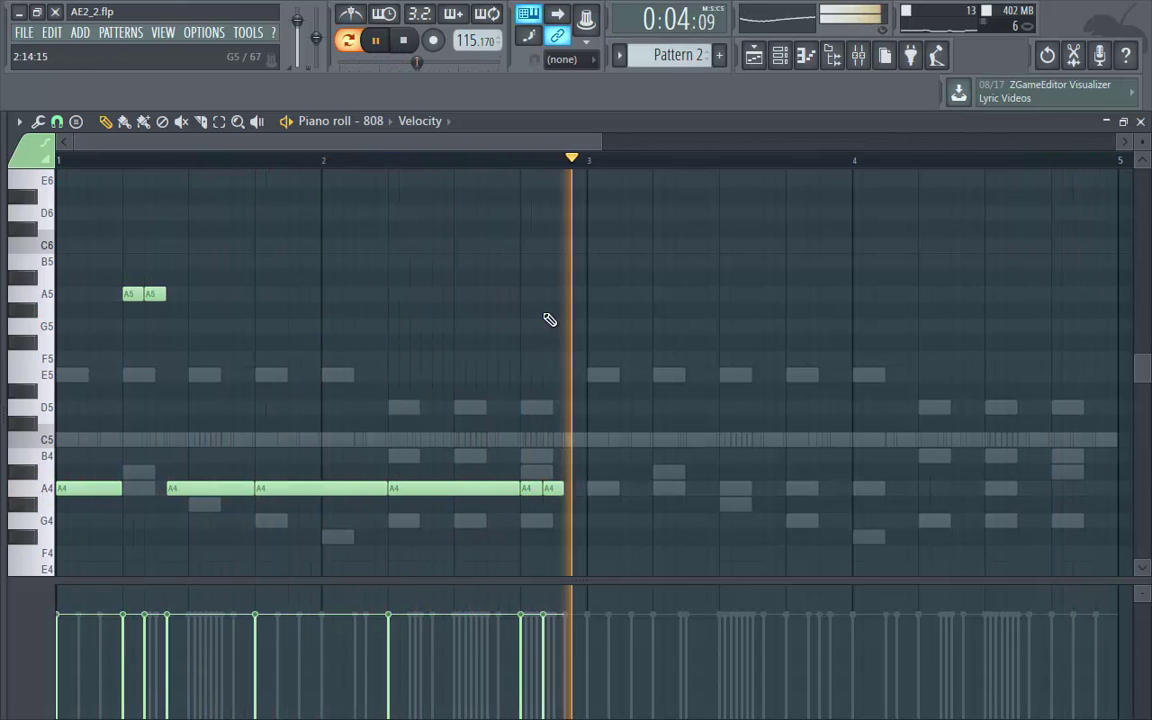
pyautogui.click(52, 296)
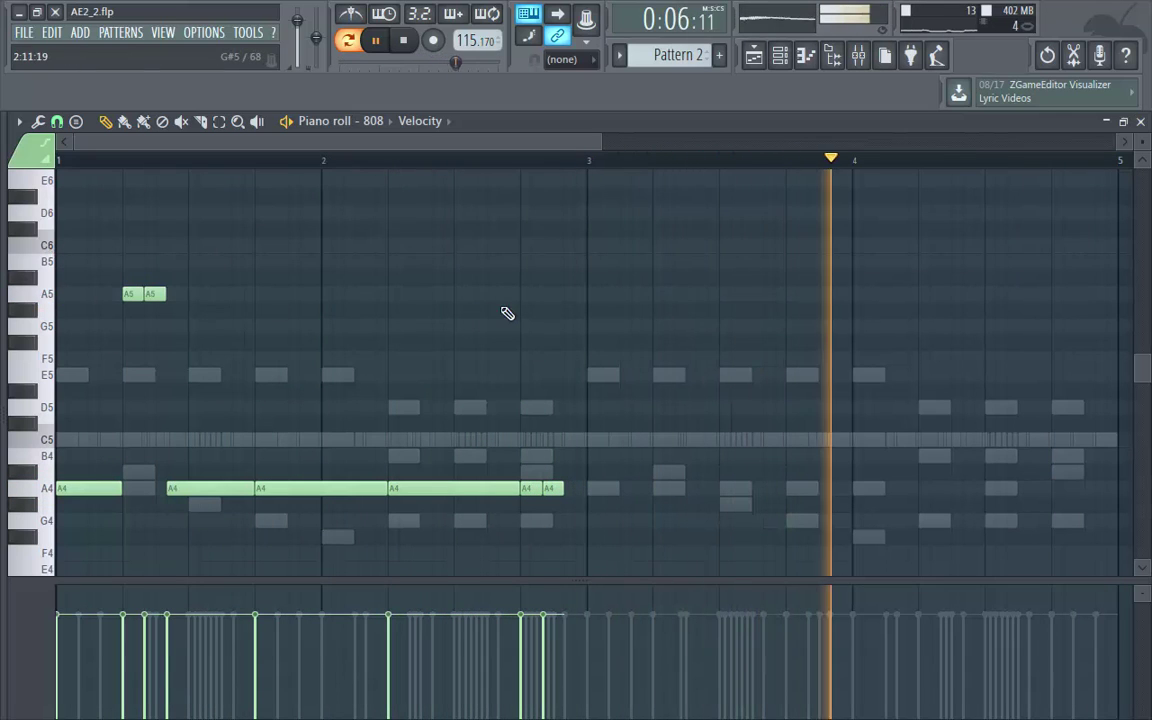
pyautogui.click(568, 294)
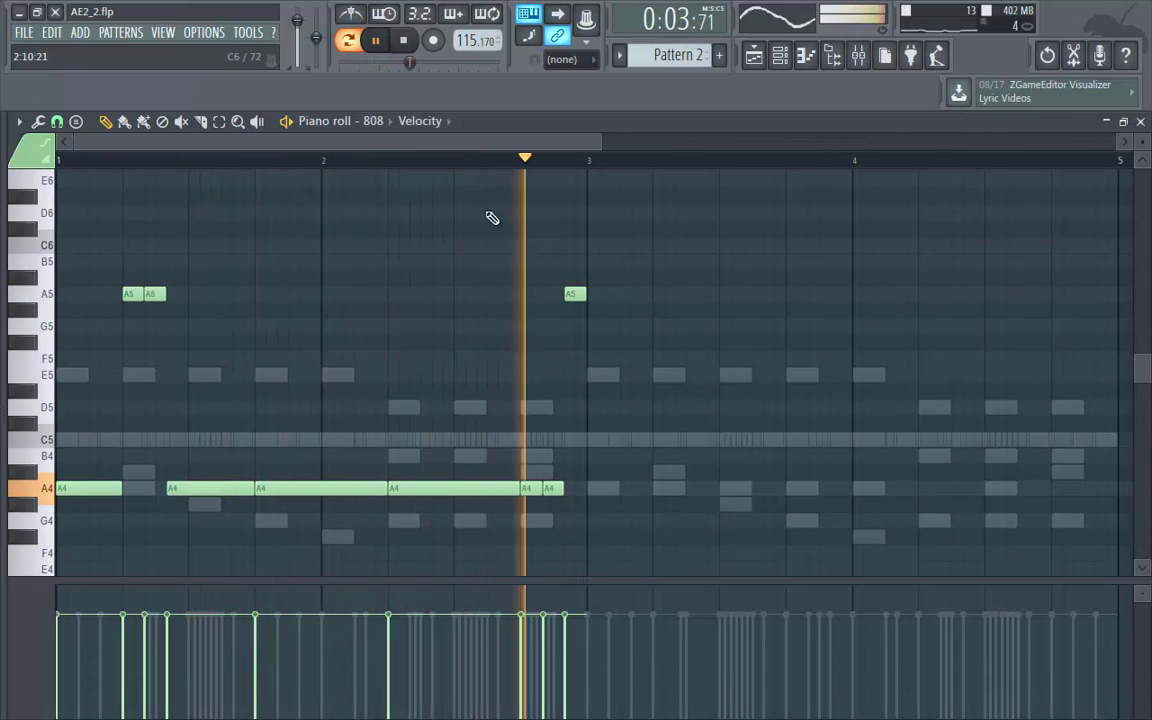
# Place two consecutive A4 notes, each one and a half beats long, from the start of bar 3.
pyautogui.moveTo(601, 143); pyautogui.dragTo(721, 145)
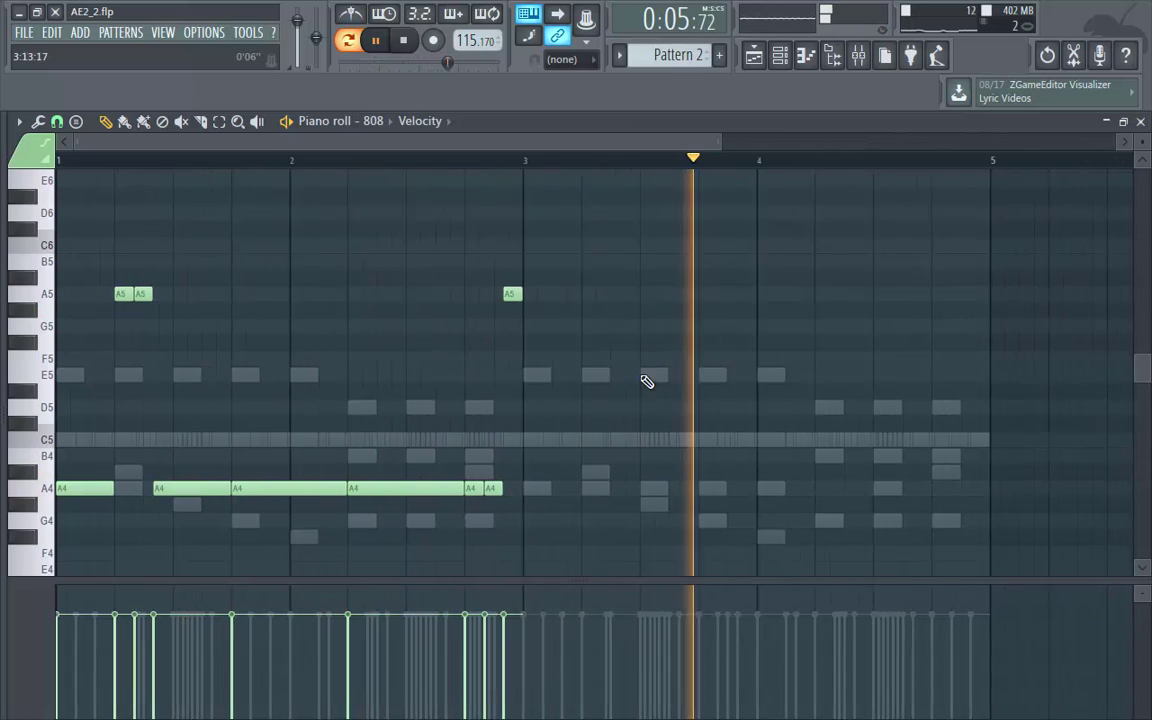
pyautogui.click(496, 489)
pyautogui.moveTo(509, 487); pyautogui.dragTo(543, 488)
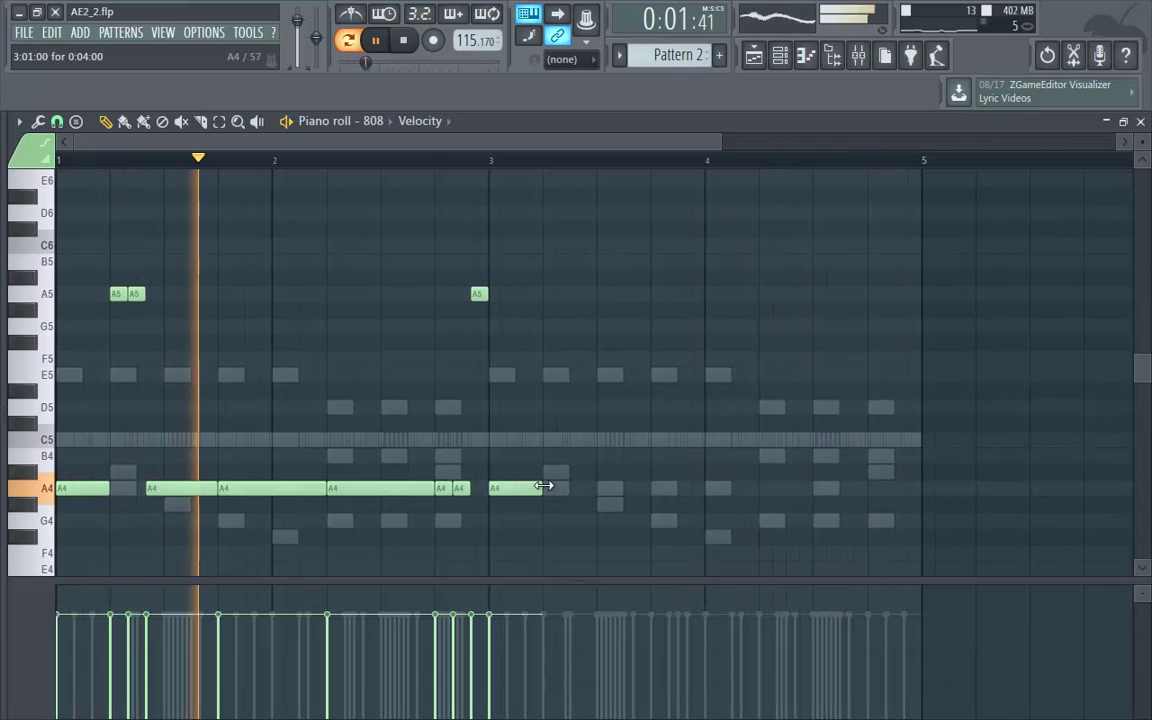
pyautogui.moveTo(543, 486); pyautogui.dragTo(600, 487)
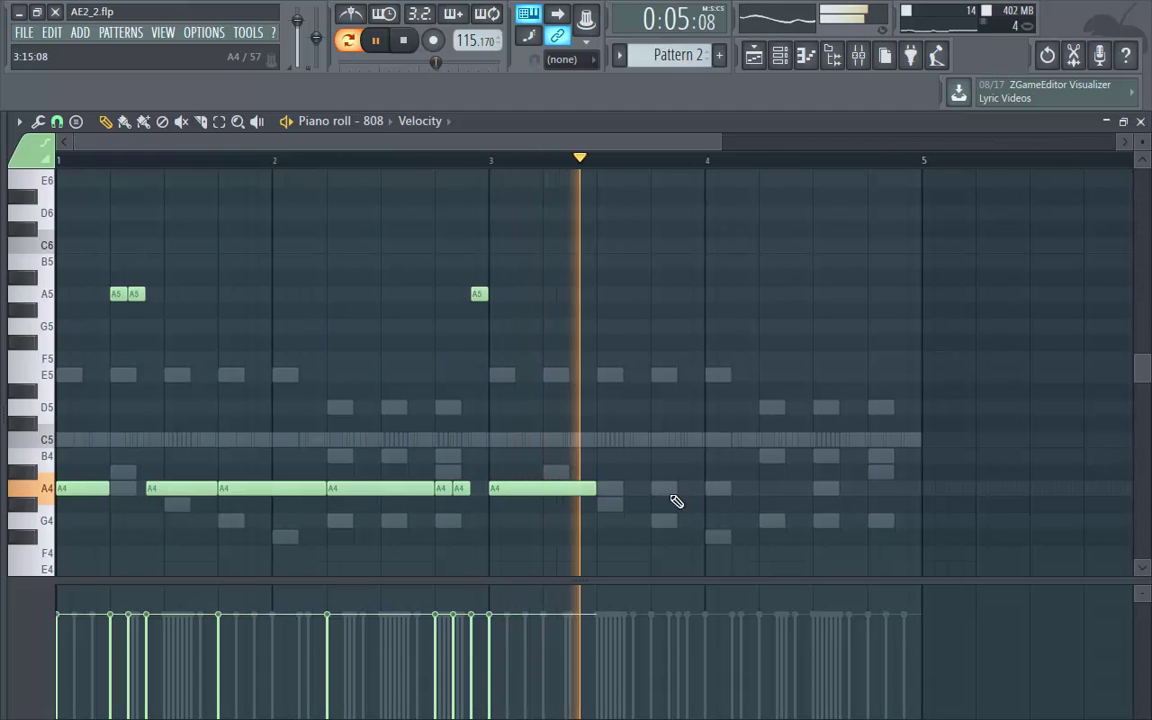
pyautogui.moveTo(591, 489)
pyautogui.mouseDown()
pyautogui.moveTo(571, 489)
pyautogui.moveTo(583, 489)
pyautogui.mouseUp()
pyautogui.click(581, 489)
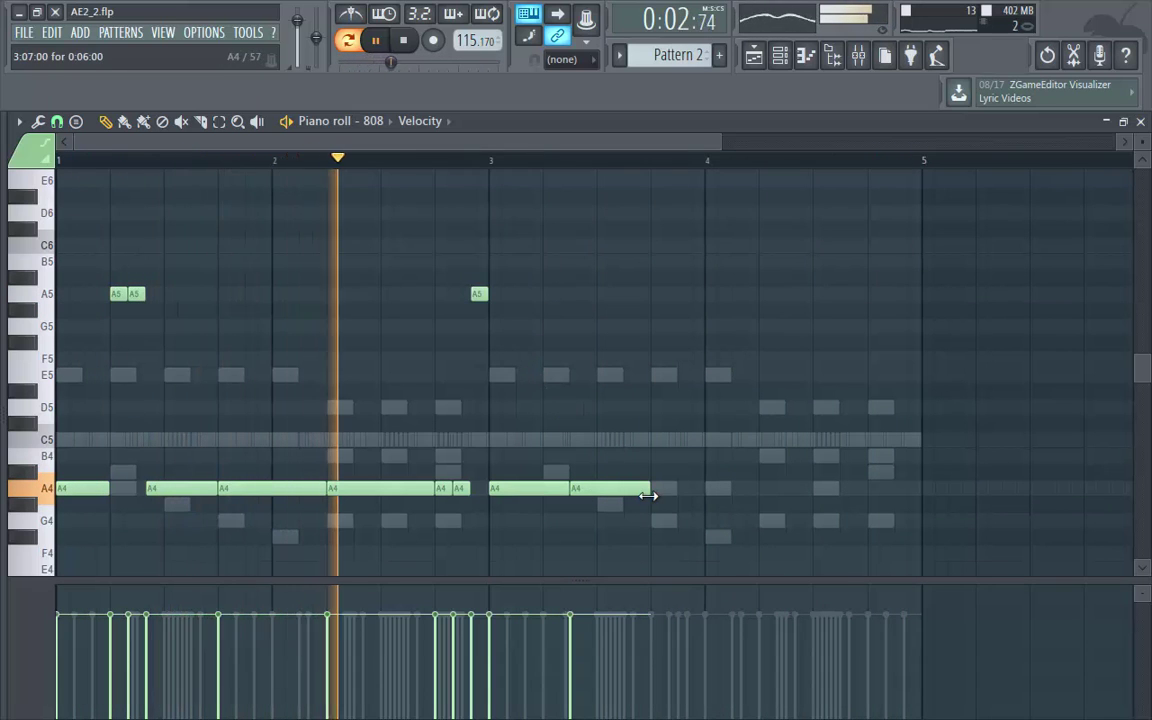
# Add a half-beat A4 on beat 4 of bar 3, followed by a two-beat G4 that runs into bar 4.
pyautogui.moveTo(651, 489); pyautogui.dragTo(677, 489)
pyautogui.click(684, 524)
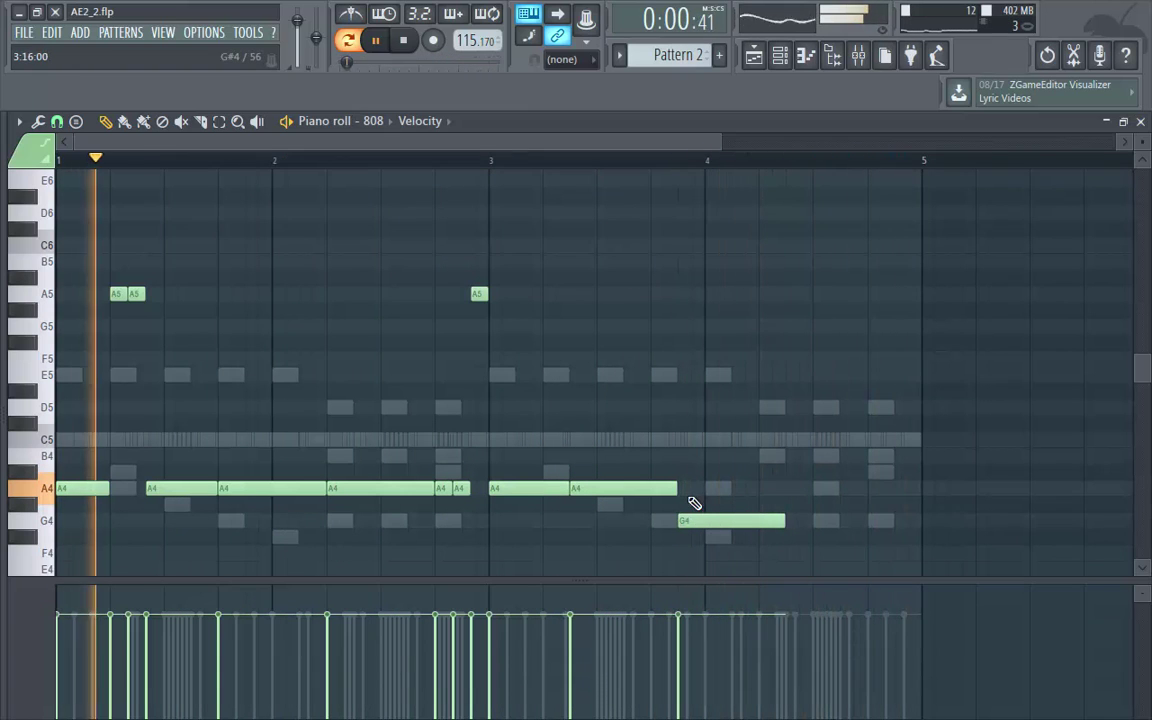
pyautogui.moveTo(670, 489); pyautogui.dragTo(640, 489)
pyautogui.click(652, 489)
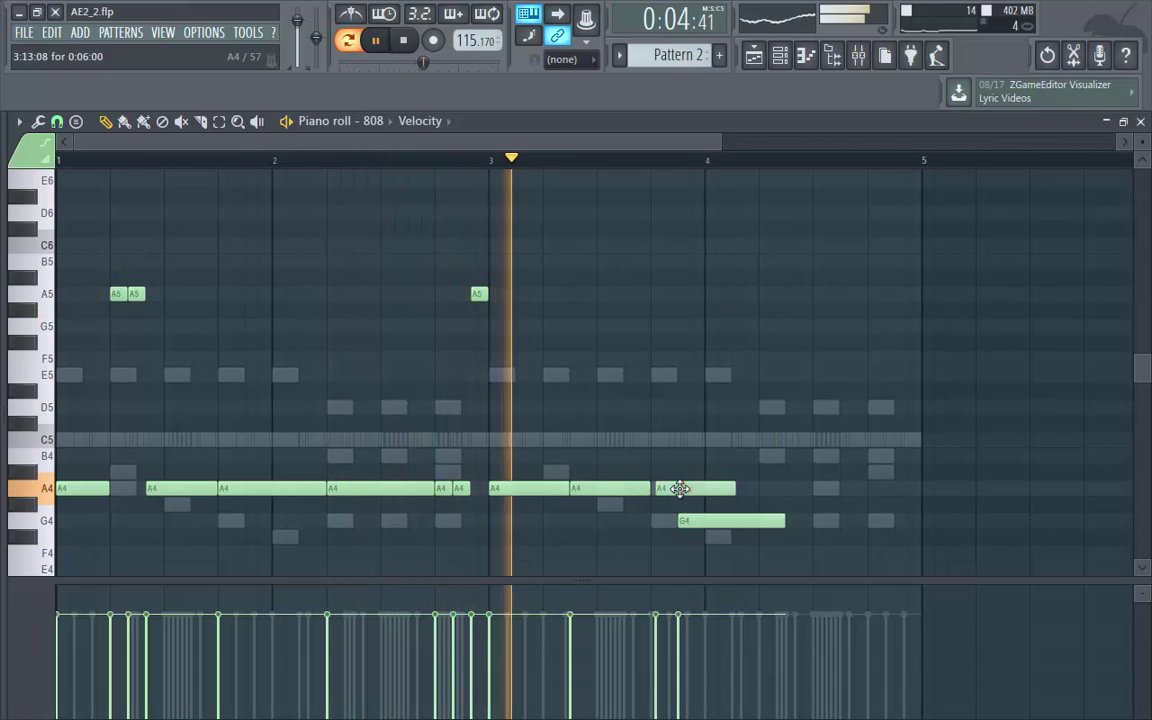
pyautogui.moveTo(730, 489); pyautogui.dragTo(672, 491)
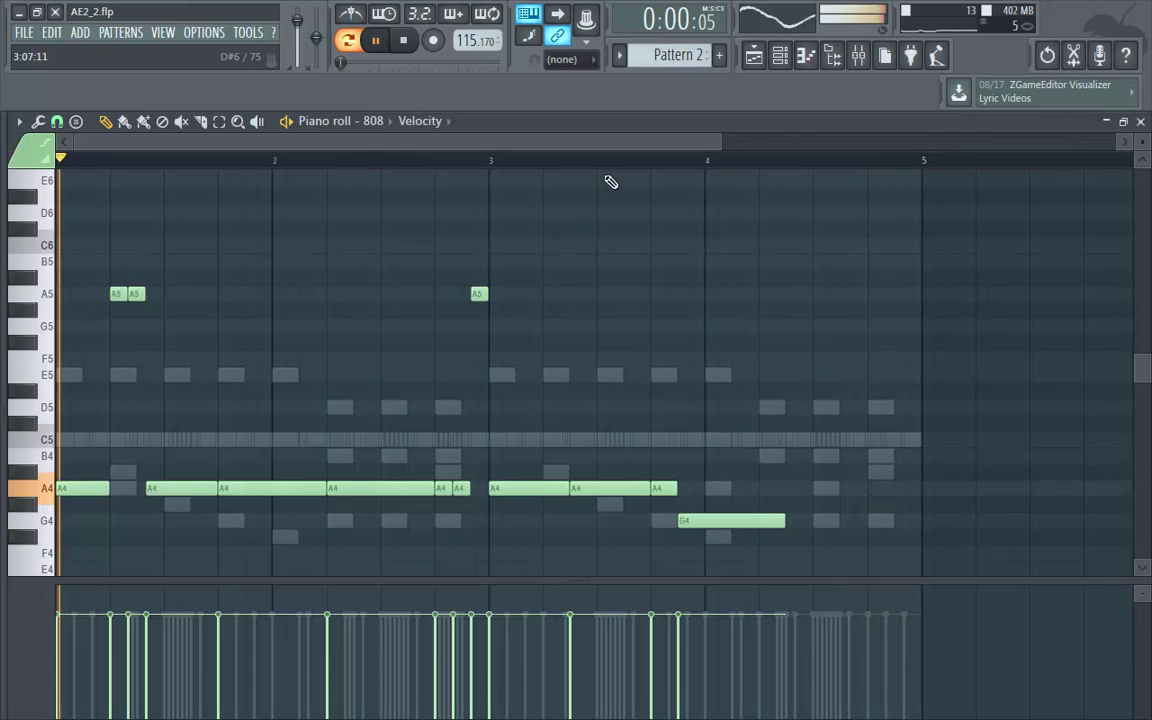
# Raise the G4 note to G#4 and shorten it to one and a half beats, ending at beat 2 of bar 4.
pyautogui.moveTo(620, 146); pyautogui.dragTo(677, 150)
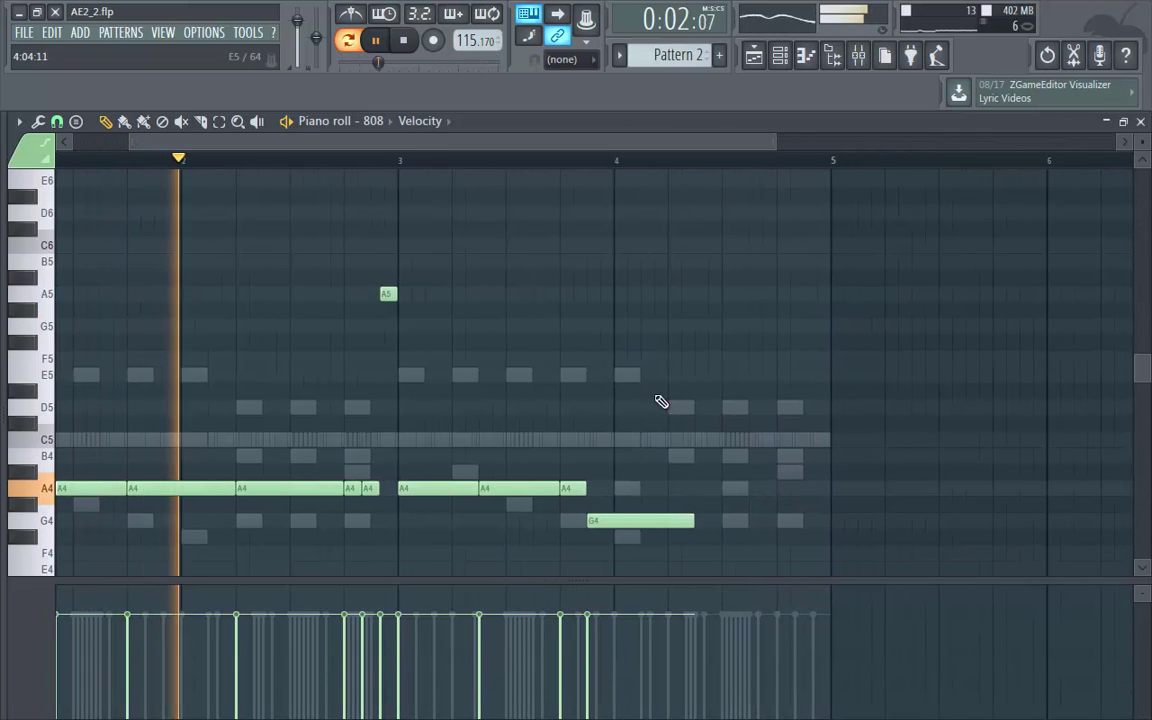
pyautogui.moveTo(630, 519); pyautogui.dragTo(626, 503)
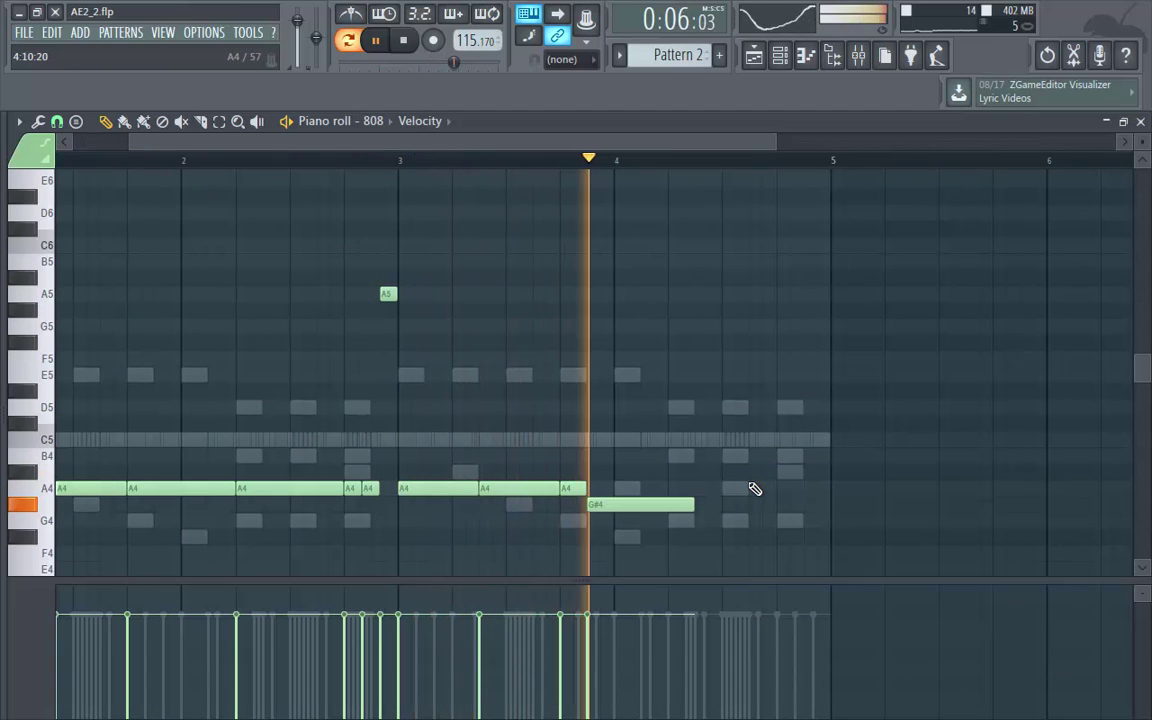
pyautogui.moveTo(693, 505); pyautogui.dragTo(672, 505)
# Add an A4 of about one beat on beat 2 of bar 4 and third-of-a-beat A4, A4 and A5 notes on beat 4.
pyautogui.click(672, 488)
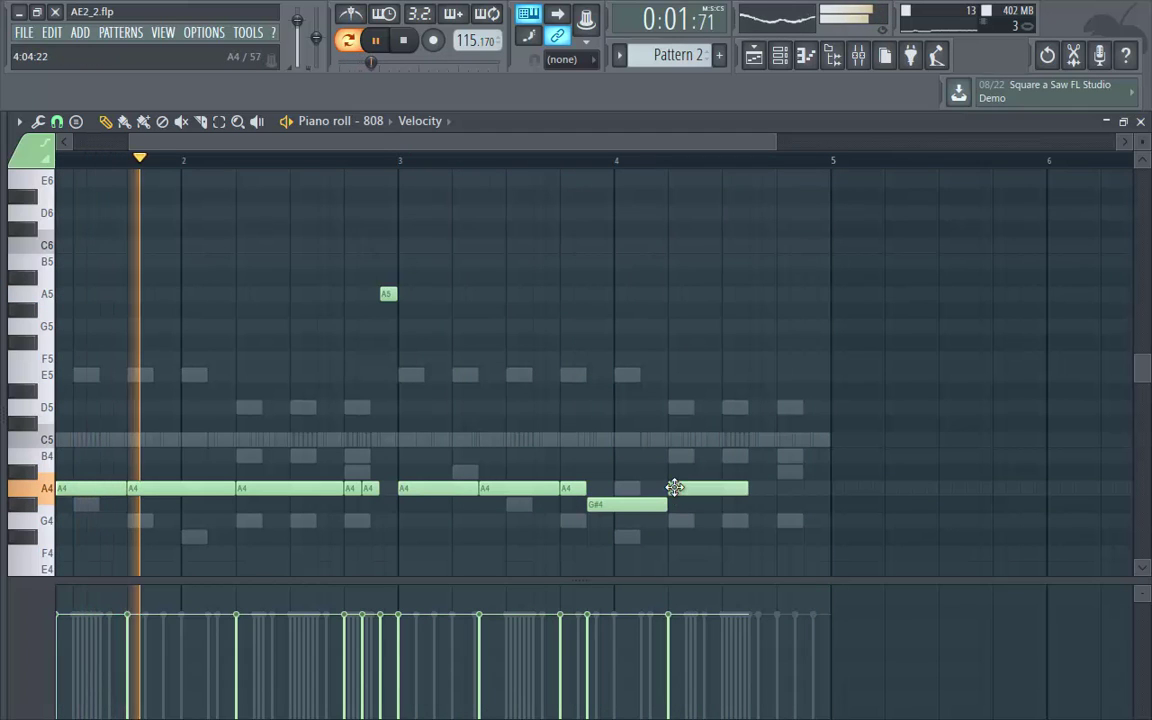
pyautogui.moveTo(745, 488); pyautogui.dragTo(725, 489)
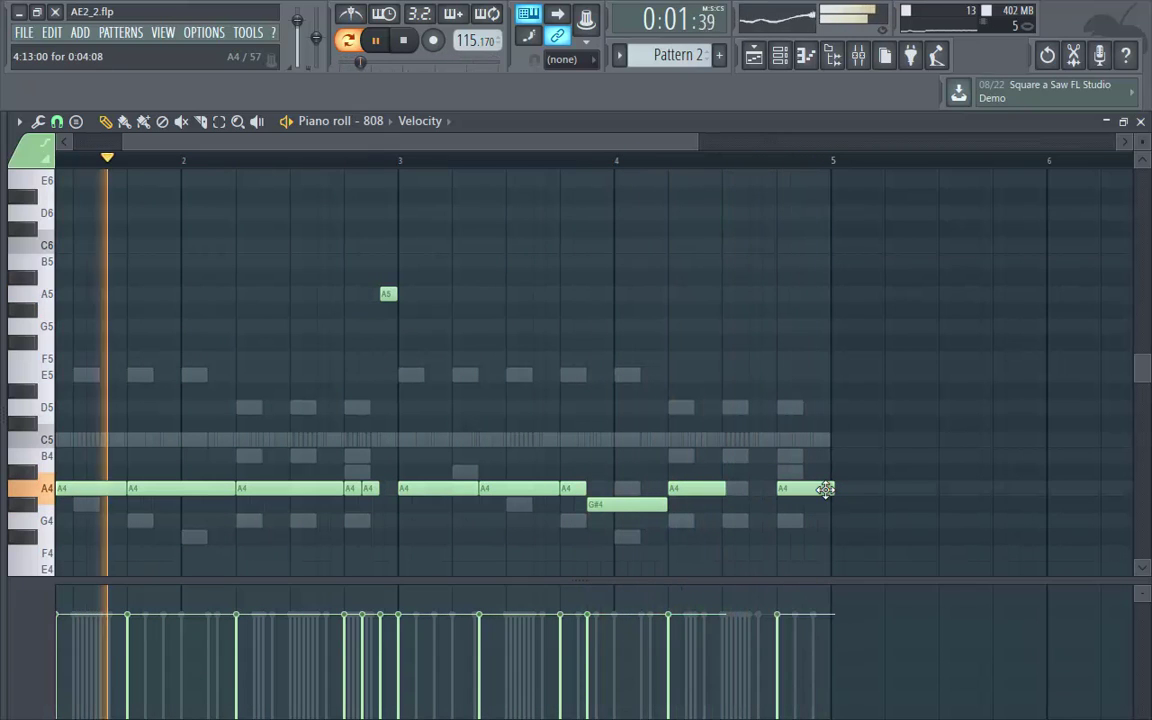
pyautogui.moveTo(826, 488); pyautogui.dragTo(795, 489)
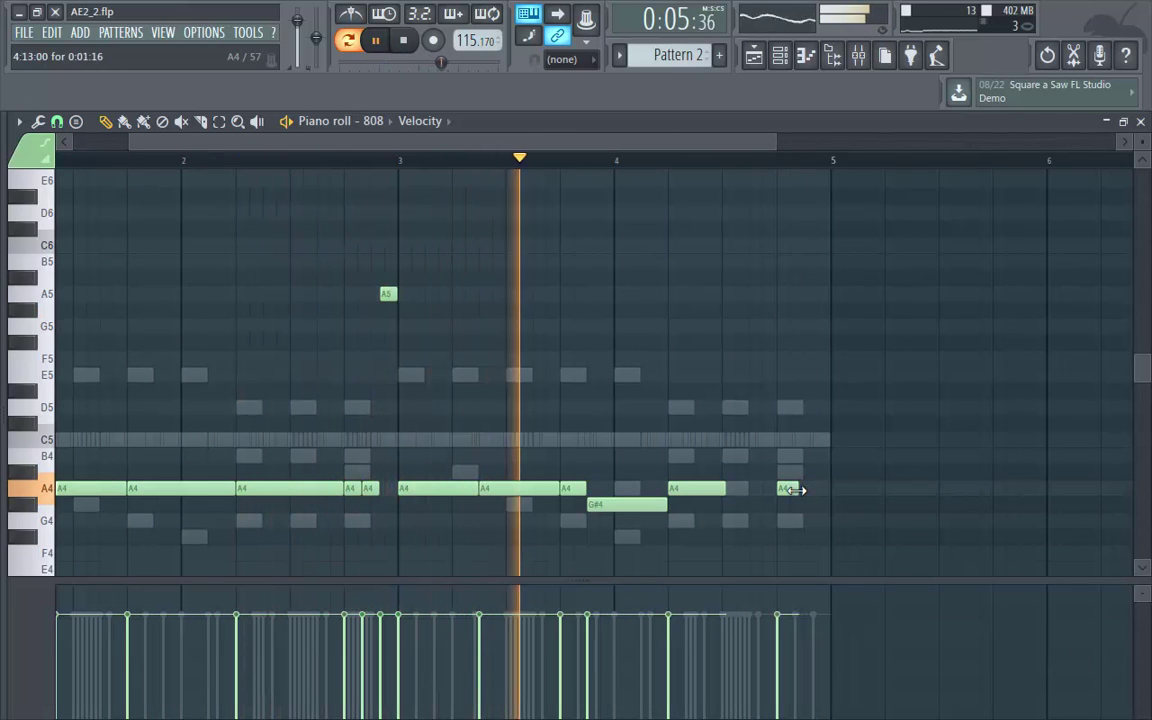
pyautogui.moveTo(129, 144); pyautogui.dragTo(262, 145)
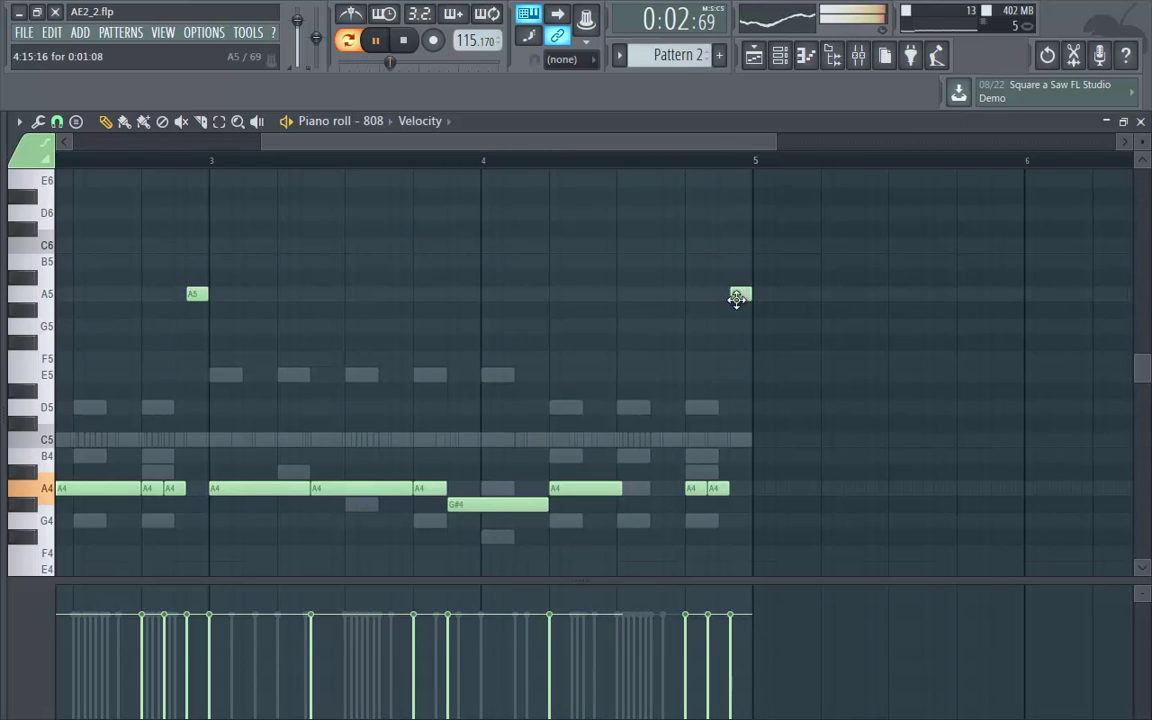
# Stop playback, add an A5 slide note at the start of bar 2, and lengthen it to half a beat while the pattern plays.
pyautogui.moveTo(257, 147); pyautogui.dragTo(62, 148)
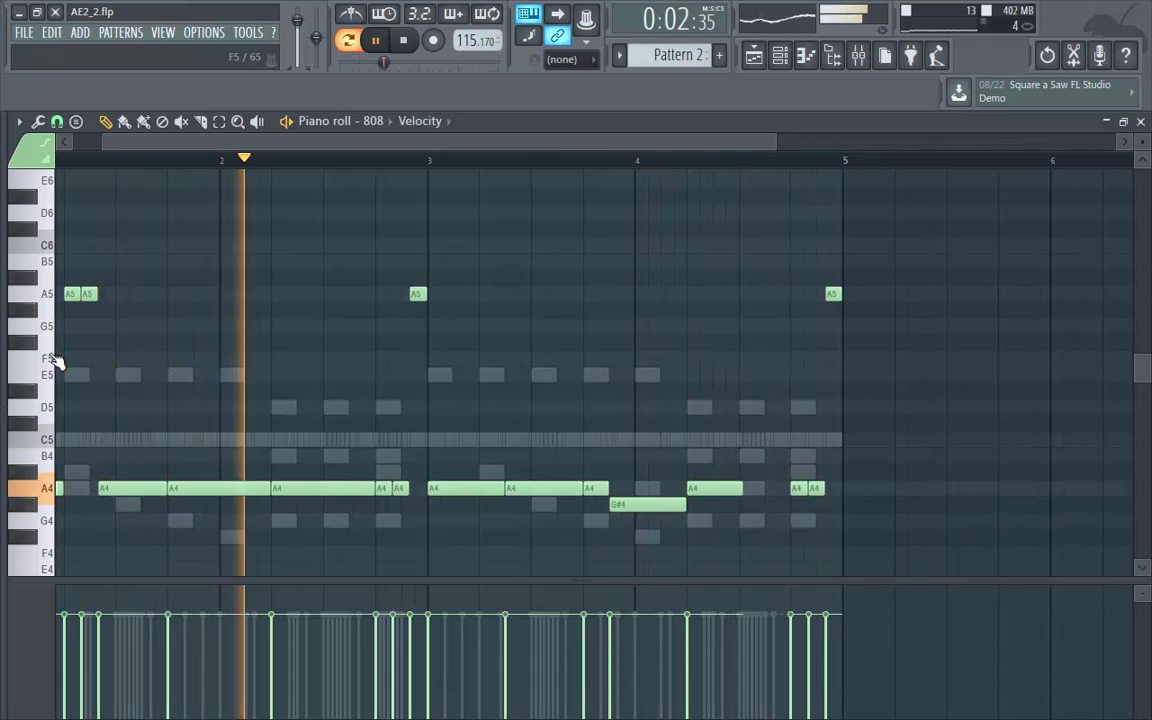
pyautogui.click(406, 40)
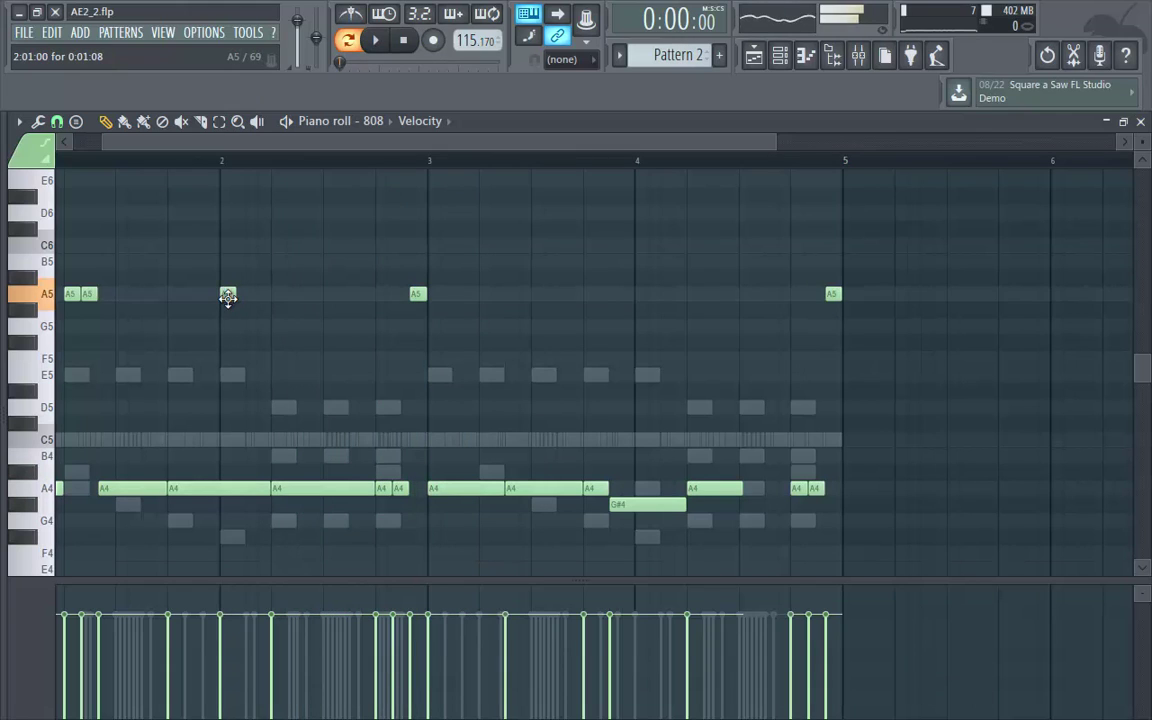
pyautogui.doubleClick(227, 294)
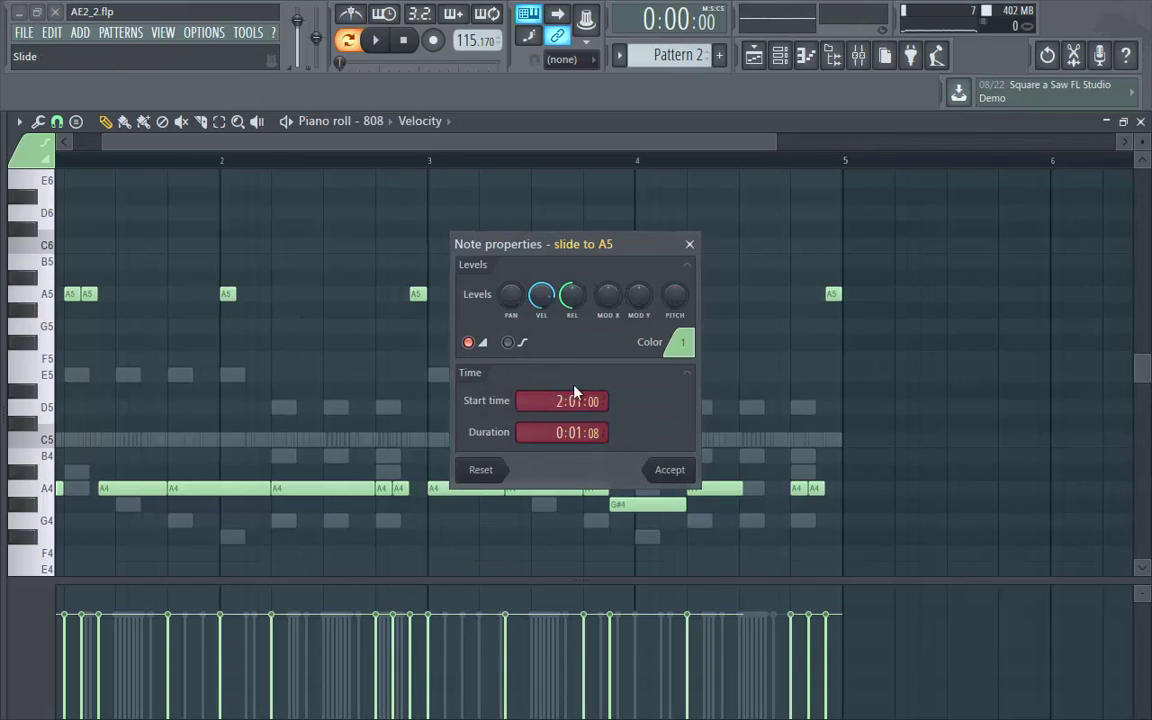
pyautogui.click(668, 470)
pyautogui.click(378, 40)
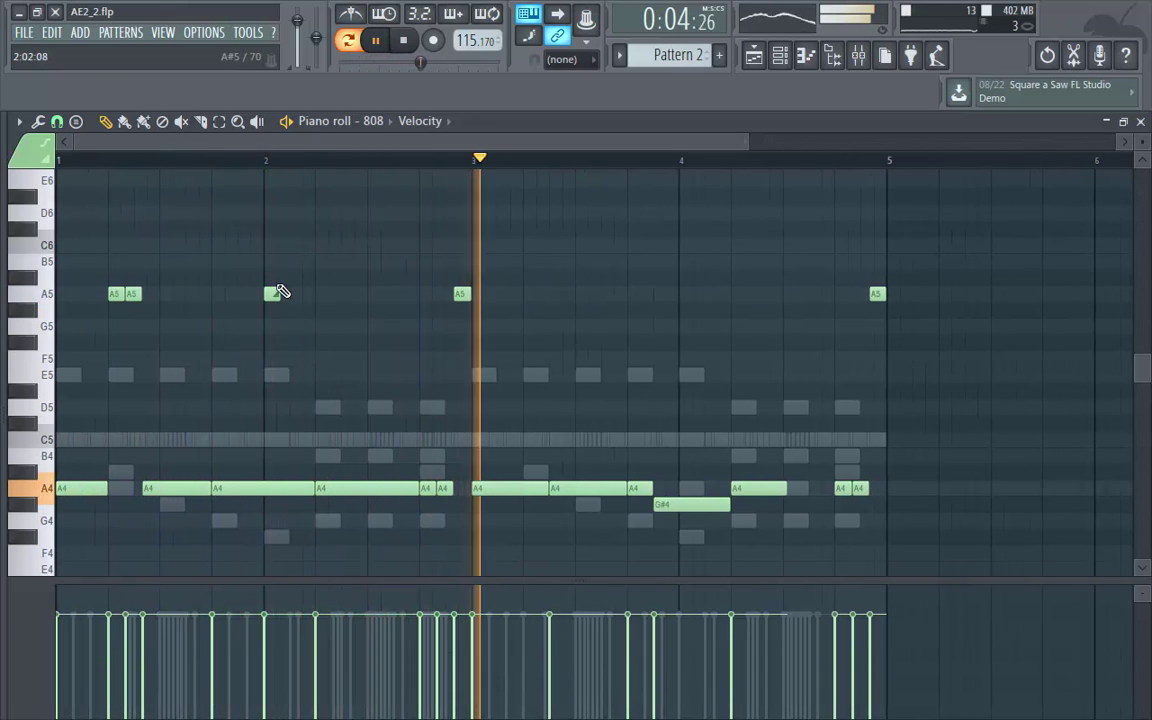
pyautogui.moveTo(279, 294); pyautogui.dragTo(289, 294)
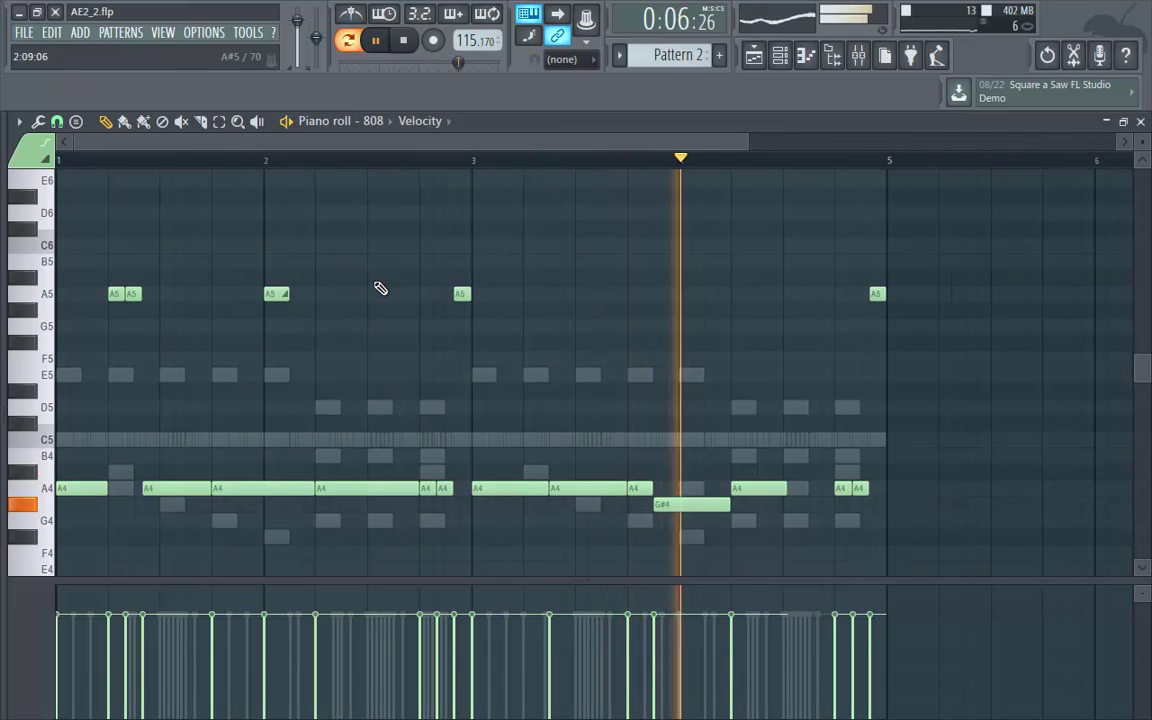
# Add a half-beat A5 slide note at the start of bar 4 and extend the A4 on beat 2 to two beats.
pyautogui.moveTo(745, 141); pyautogui.dragTo(803, 141)
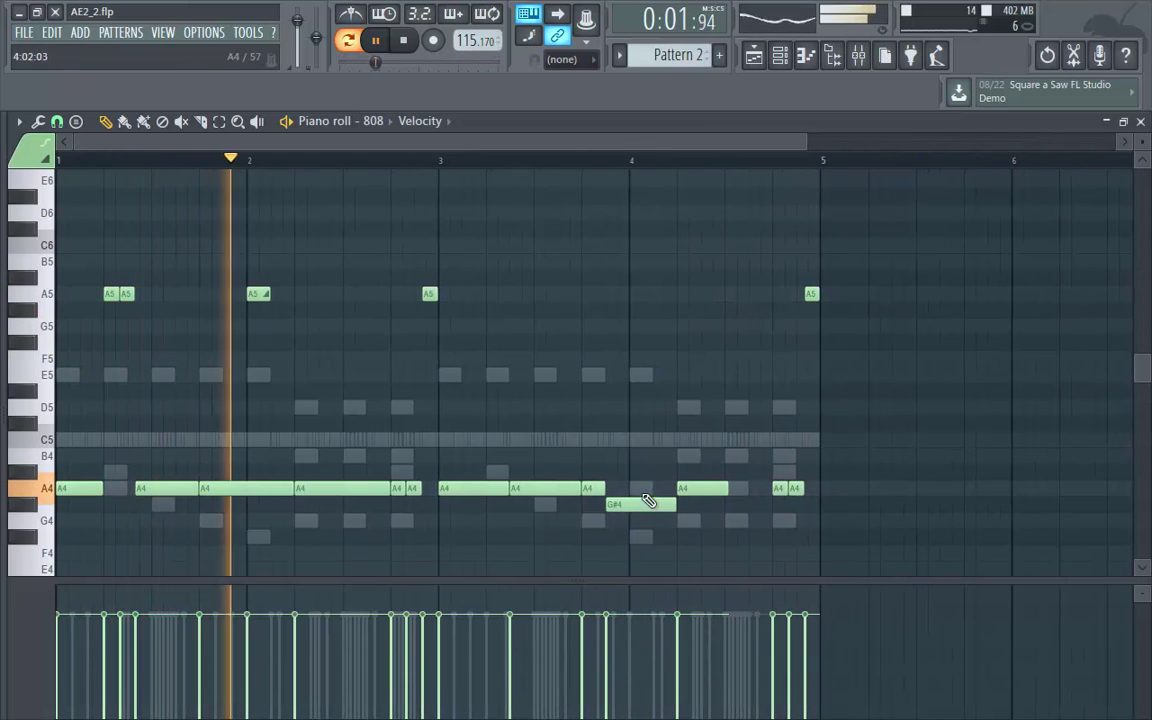
pyautogui.click(640, 488)
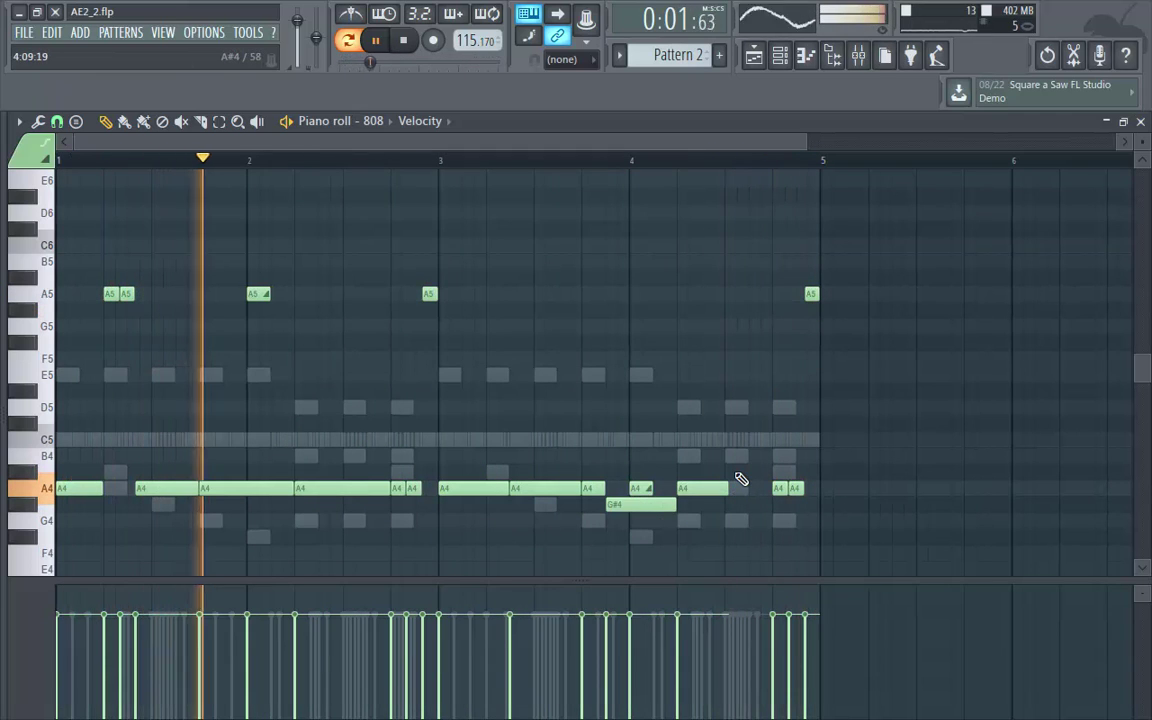
pyautogui.hotkey('ctrl', 'z')
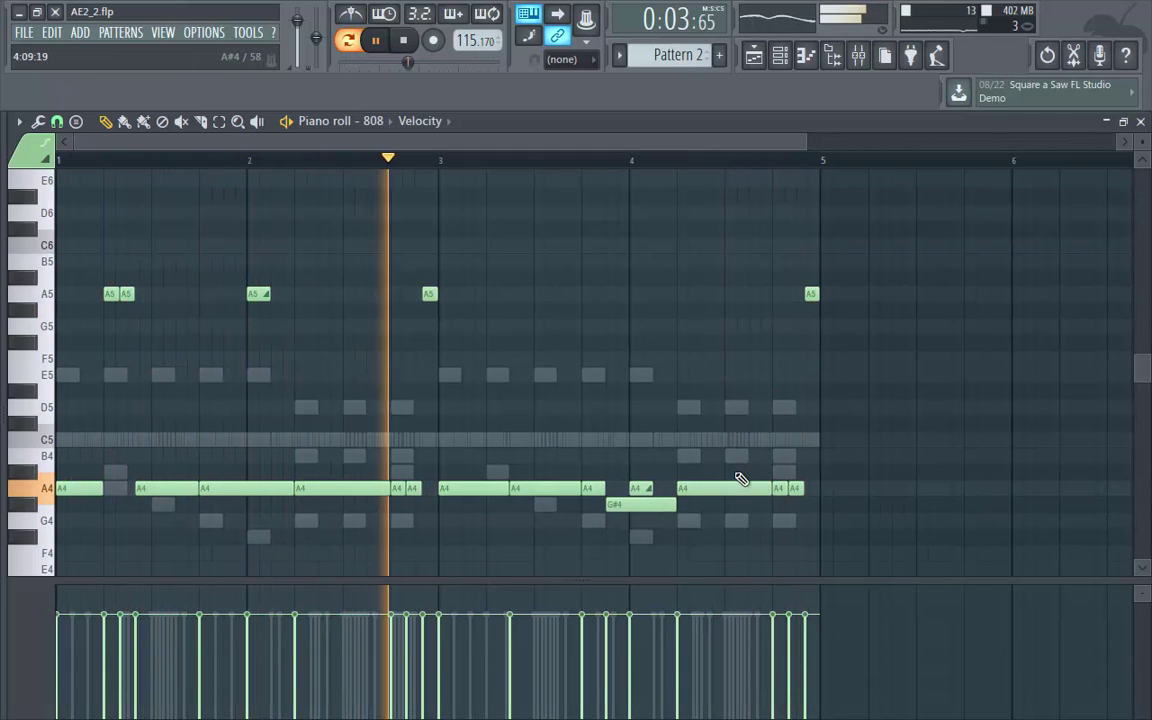
pyautogui.click(124, 121)
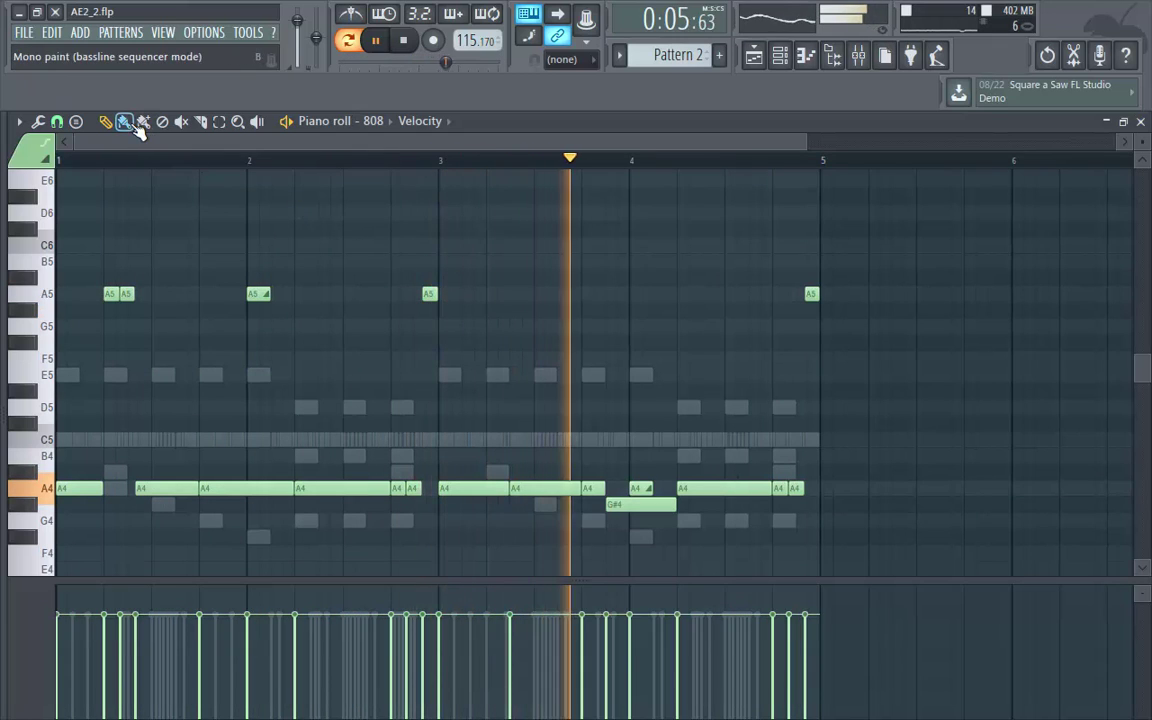
pyautogui.moveTo(638, 480); pyautogui.dragTo(637, 295)
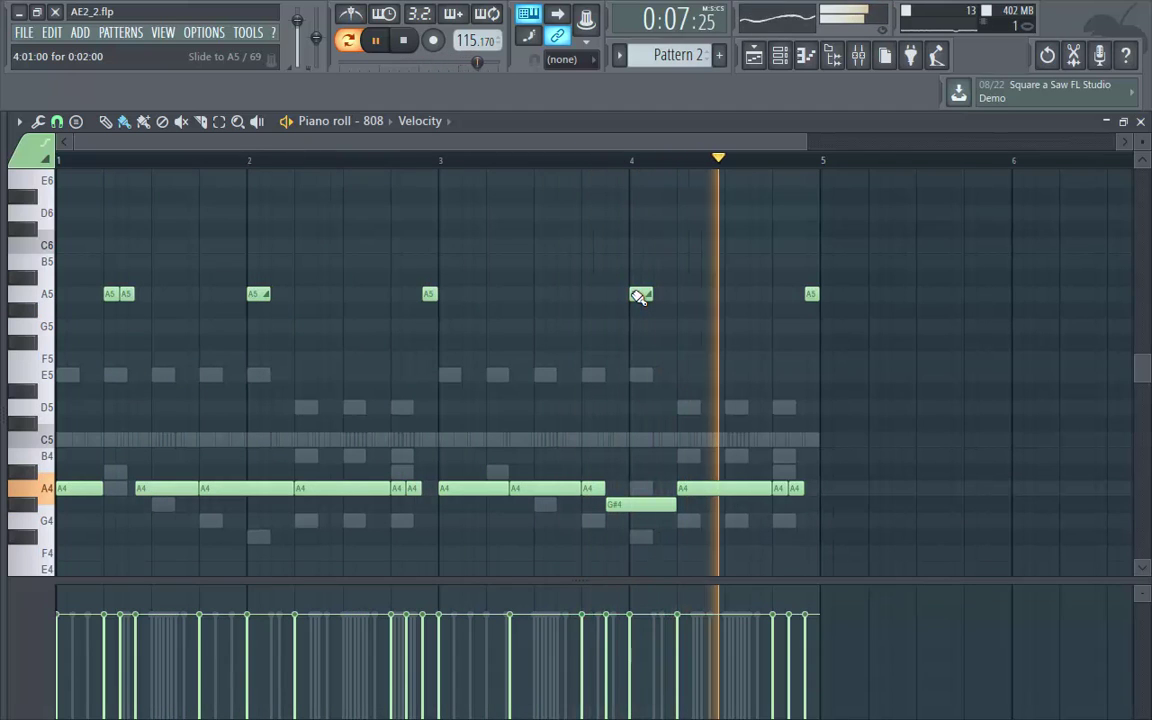
# Delete the A5 slide note at the start of bar 4 and close the 808 piano roll.
pyautogui.rightClick(640, 295)
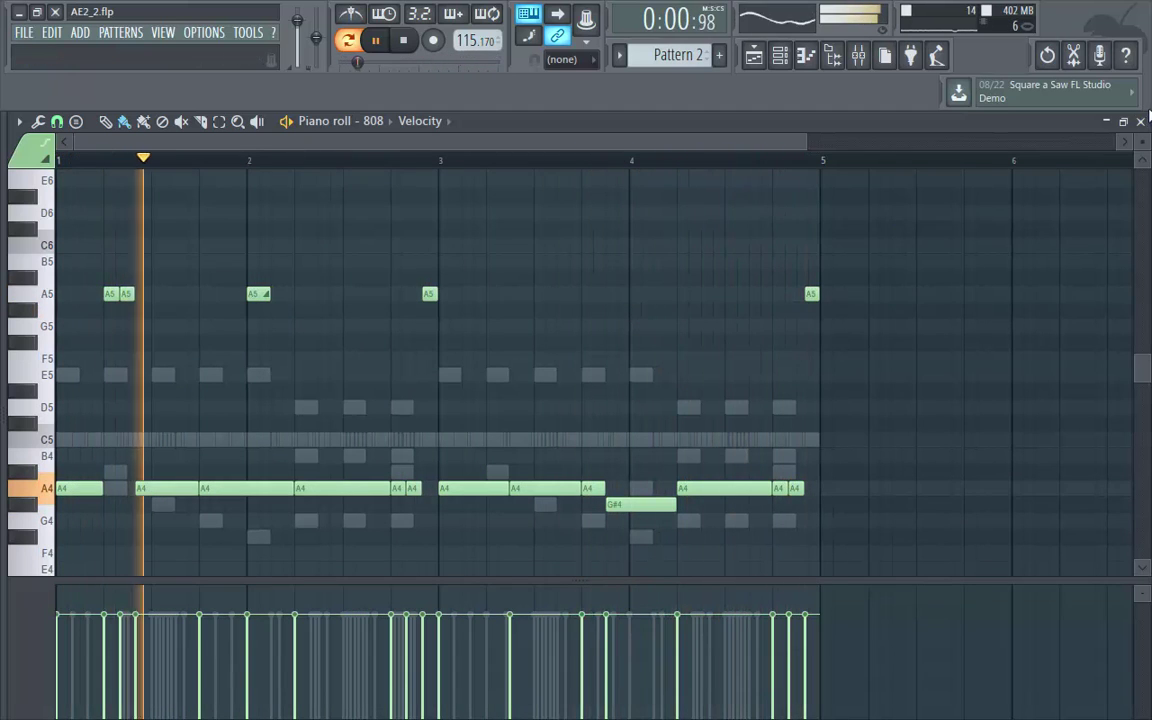
pyautogui.click(1140, 121)
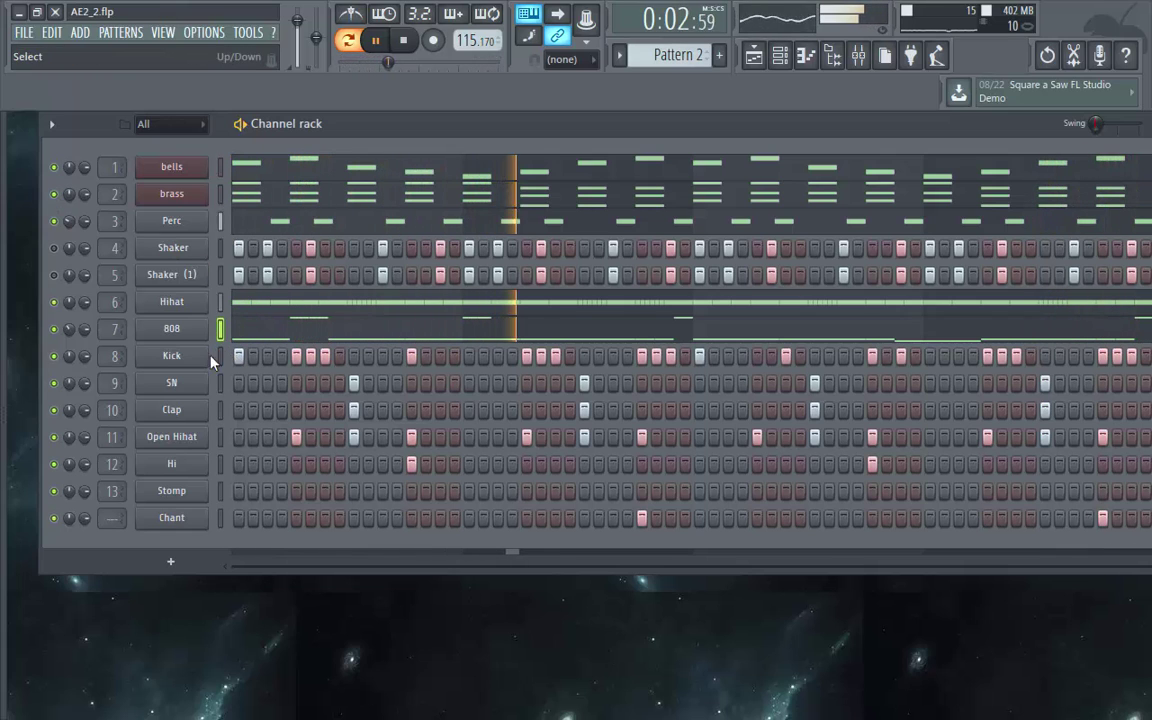
# Add Stomp hits on steps 1, 9, 17 and 25, and solo the Stomp channel to audition them.
pyautogui.click(239, 490)
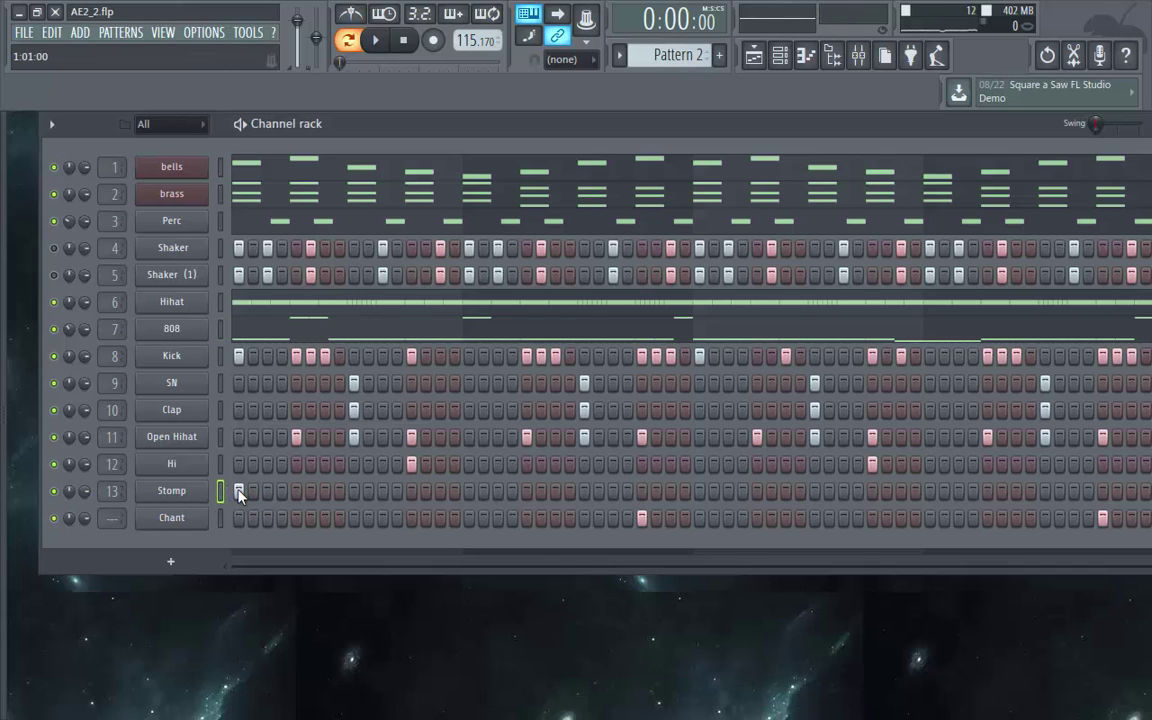
pyautogui.rightClick(62, 492)
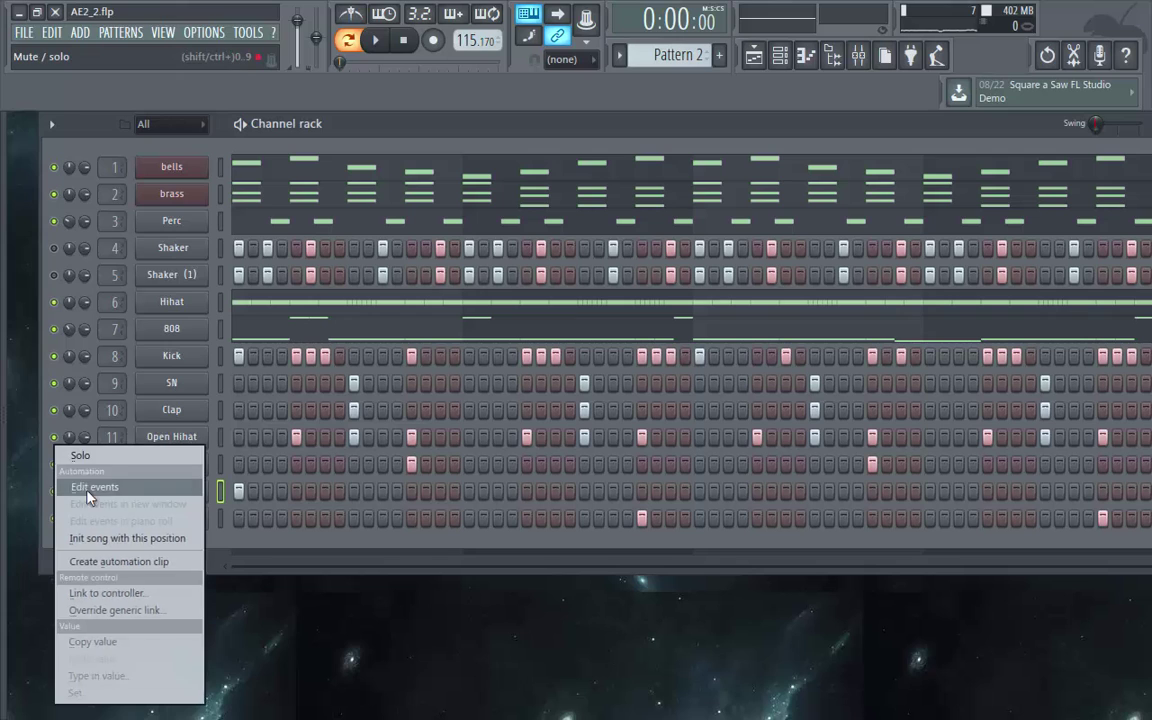
pyautogui.click(90, 412)
pyautogui.press('space')
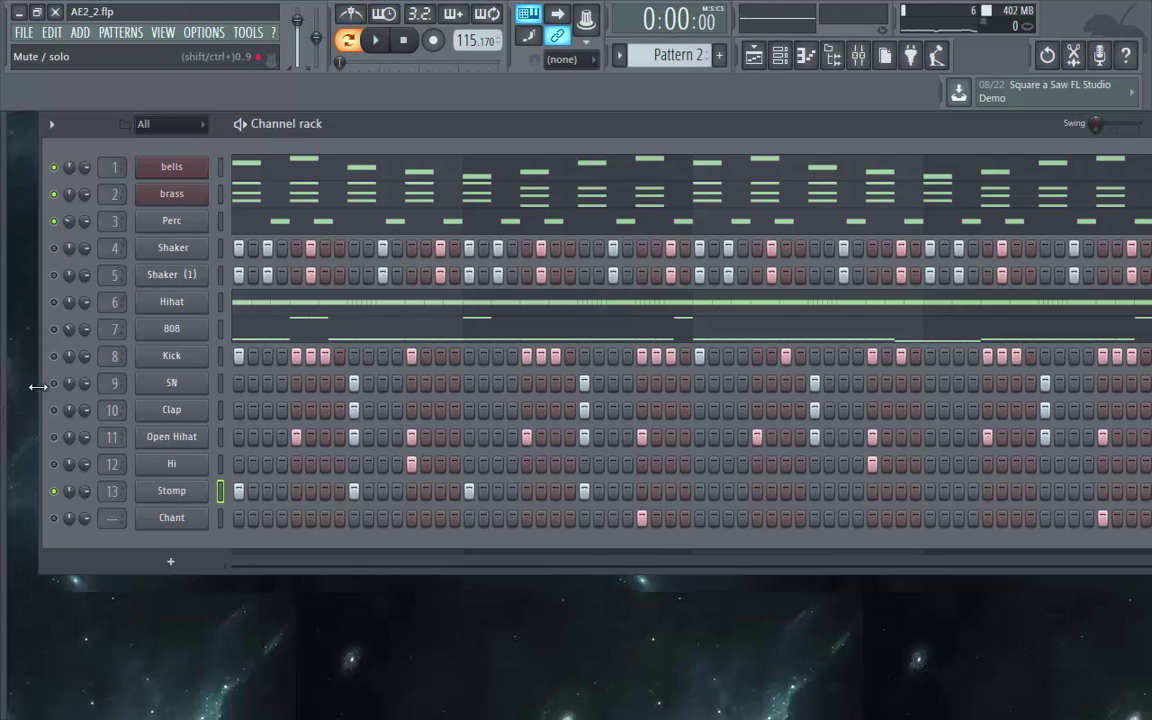
# Turn every channel back on except Stomp, leave Stomp muted, and play the full pattern.
pyautogui.rightClick(56, 168)
pyautogui.click(76, 179)
pyautogui.rightClick(56, 168)
pyautogui.click(76, 179)
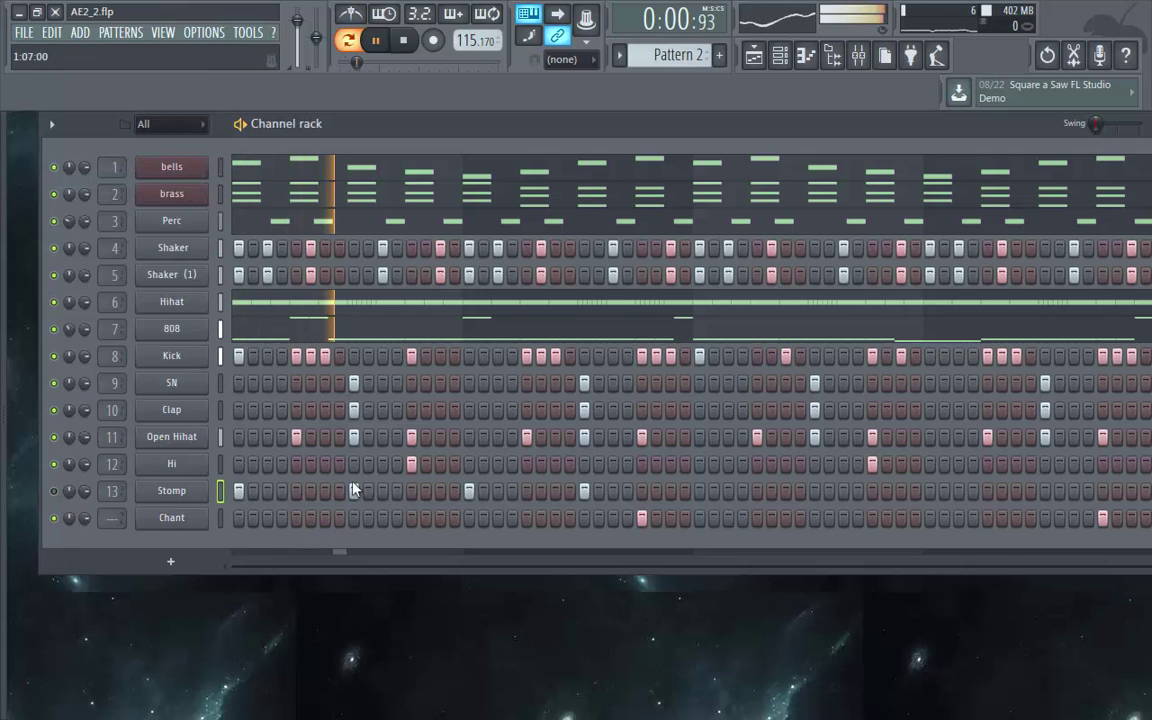
pyautogui.moveTo(617, 121); pyautogui.dragTo(561, 141)
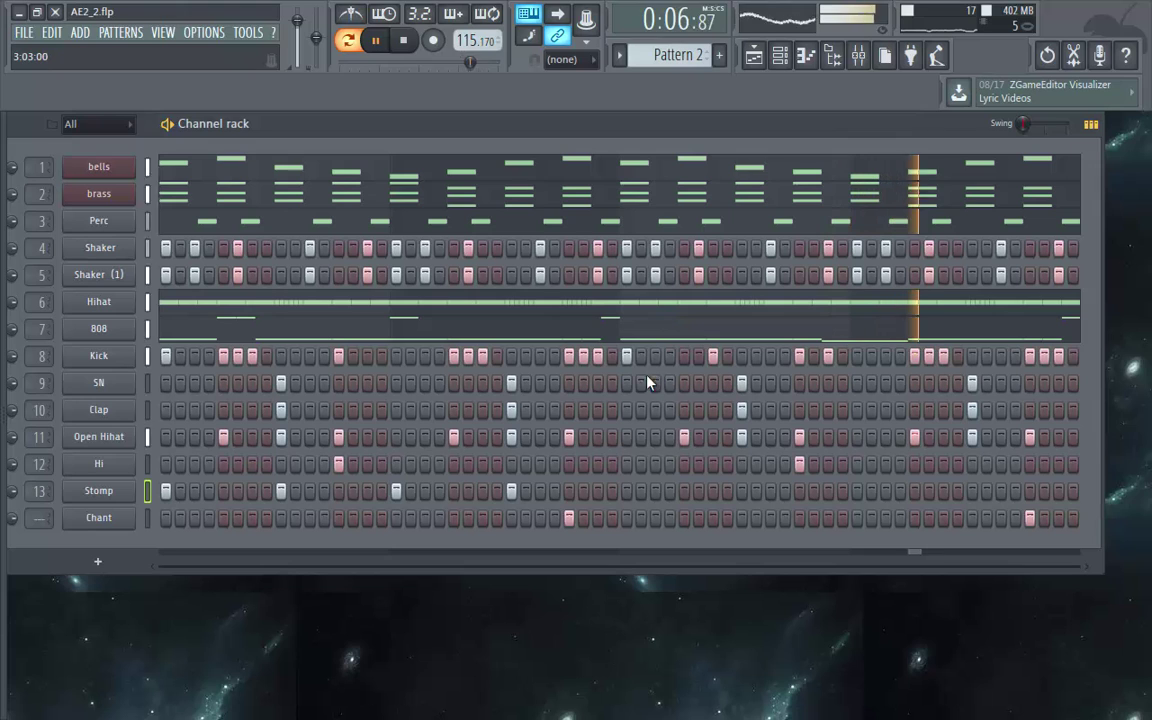
pyautogui.moveTo(333, 138); pyautogui.dragTo(368, 139)
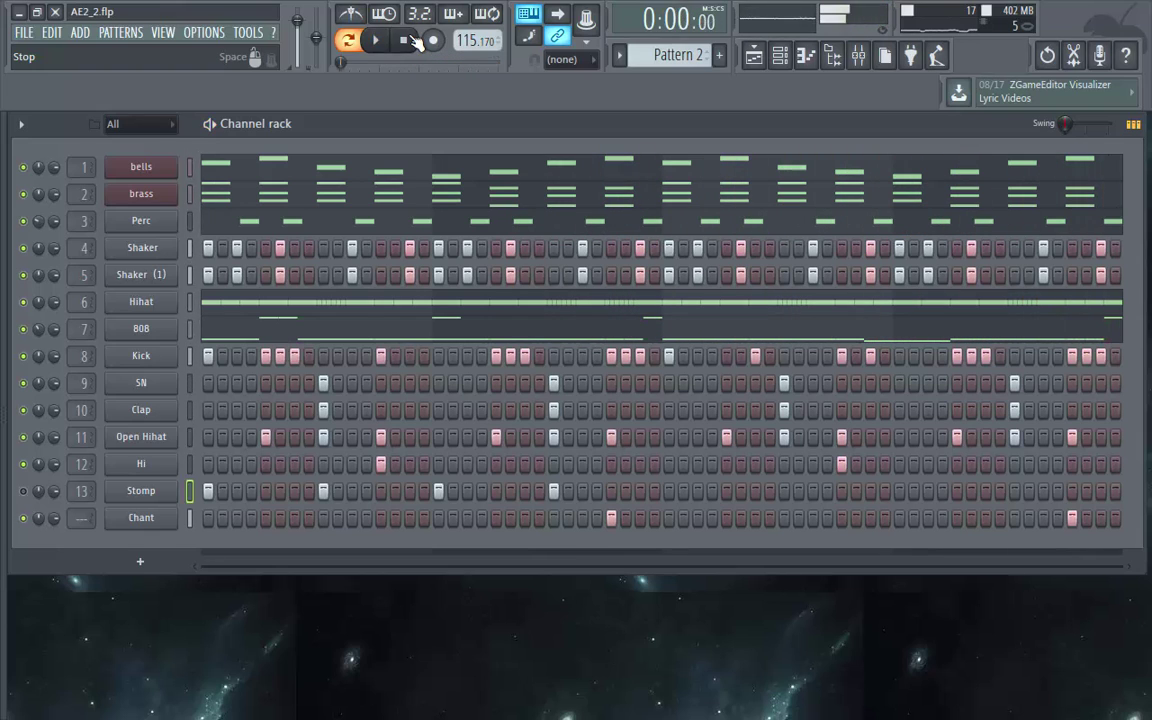
# Split Pattern 2 by channel into separate patterns and open the Playlist.
pyautogui.click(636, 50)
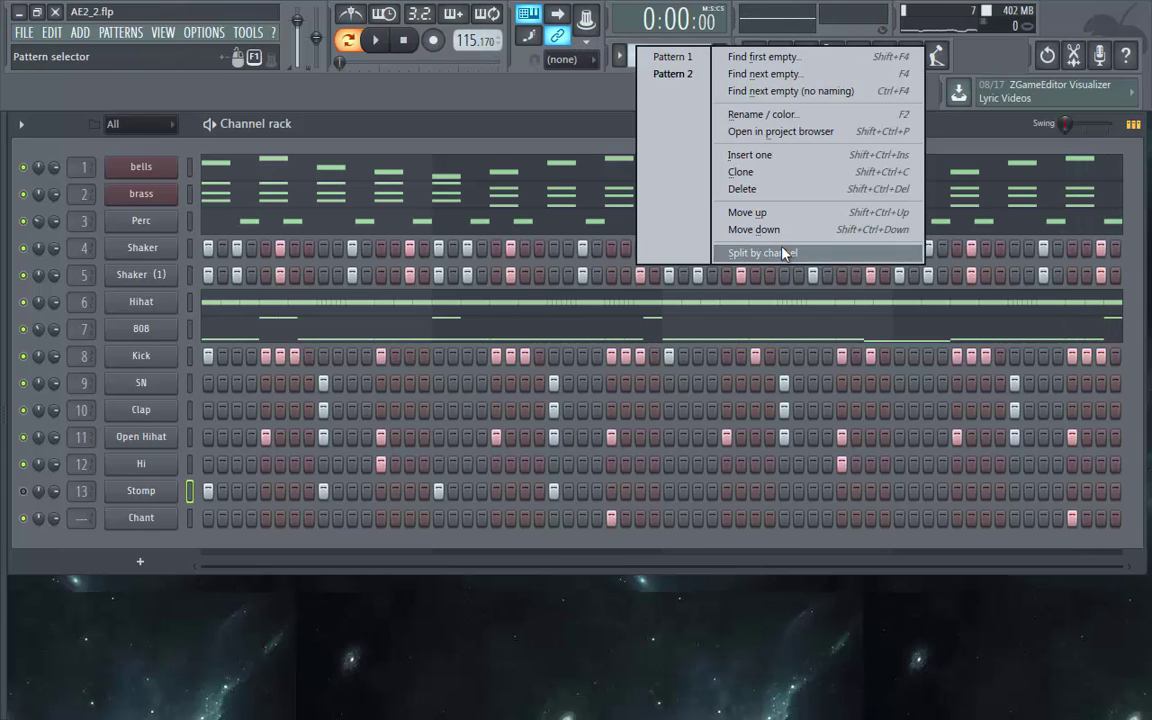
pyautogui.click(703, 224)
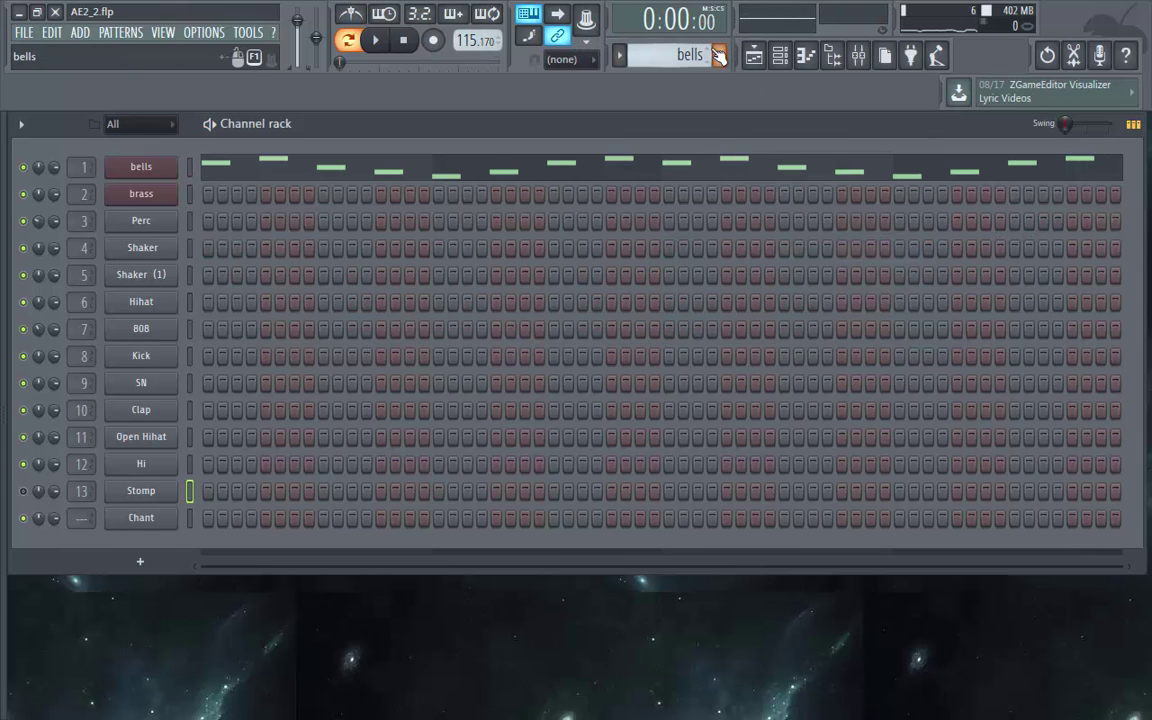
pyautogui.click(752, 58)
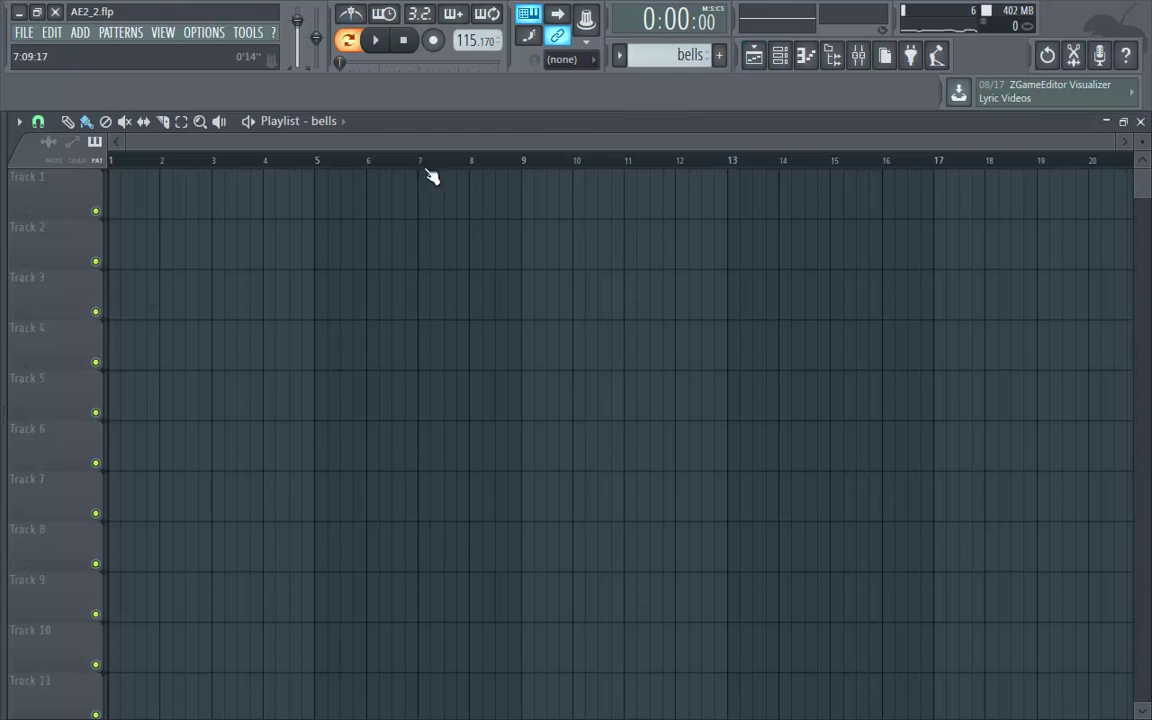
# Place four consecutive brass clips on Track 2 across bars 1 to 16 and switch playback to song mode.
pyautogui.click(324, 125)
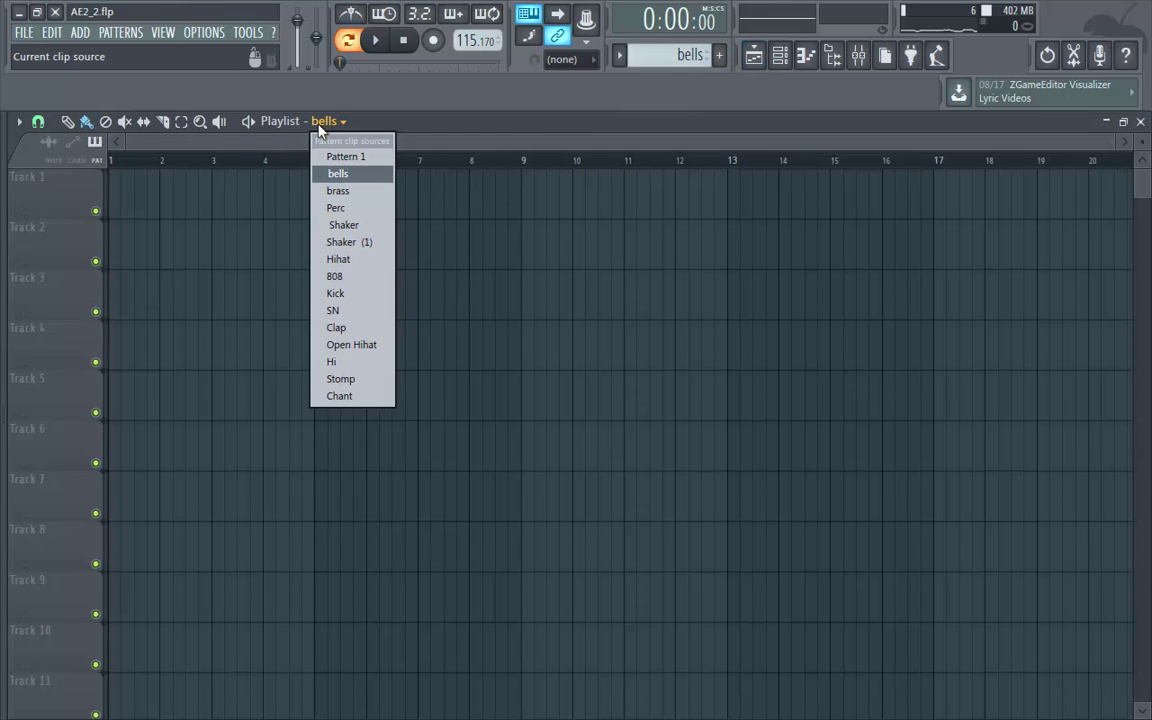
pyautogui.click(322, 190)
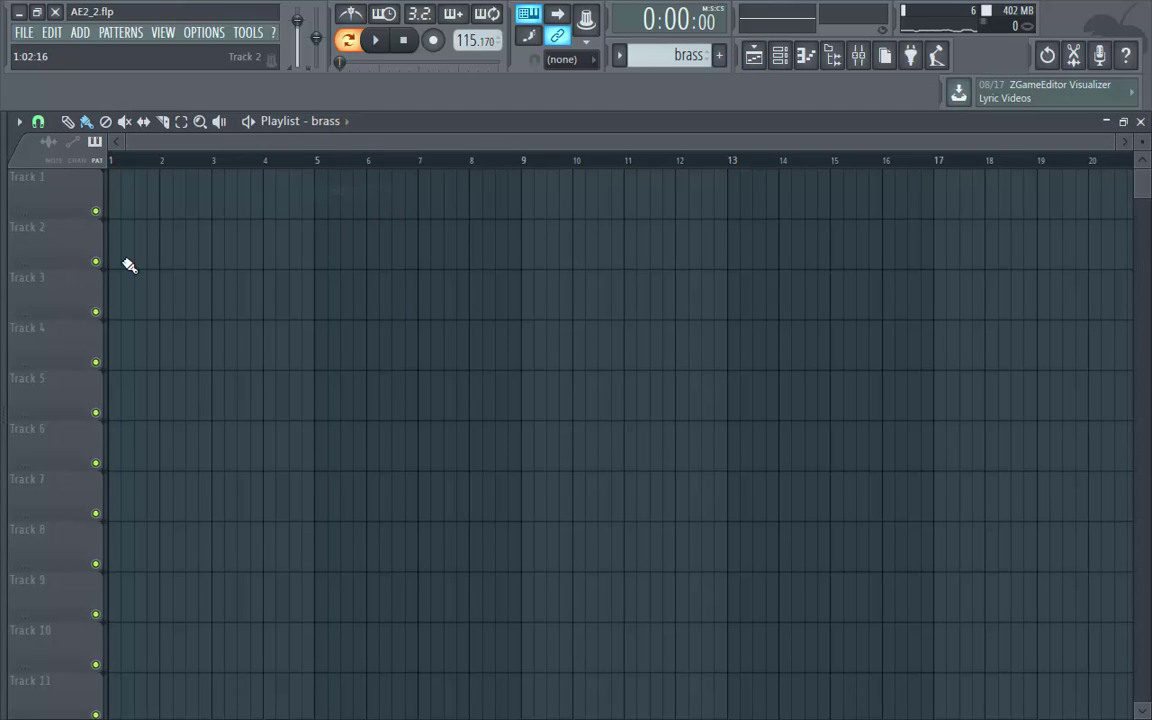
pyautogui.moveTo(108, 262)
pyautogui.mouseDown()
pyautogui.moveTo(121, 252)
pyautogui.moveTo(541, 266)
pyautogui.mouseUp()
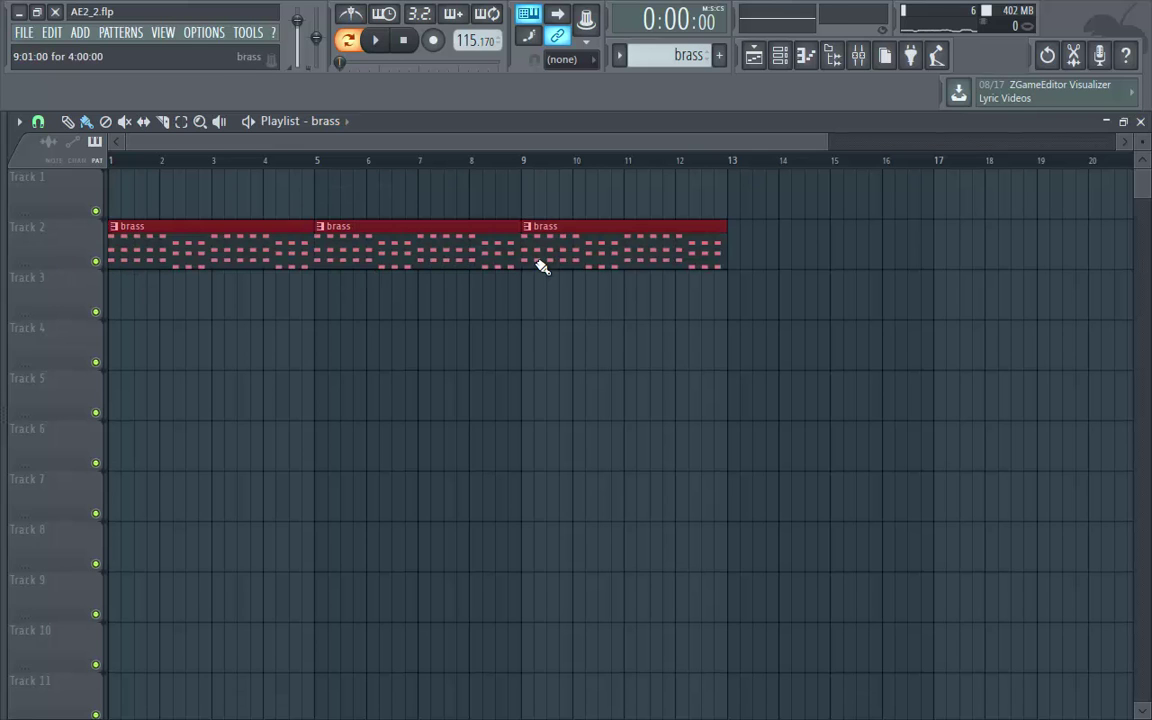
pyautogui.moveTo(825, 146); pyautogui.dragTo(1115, 149)
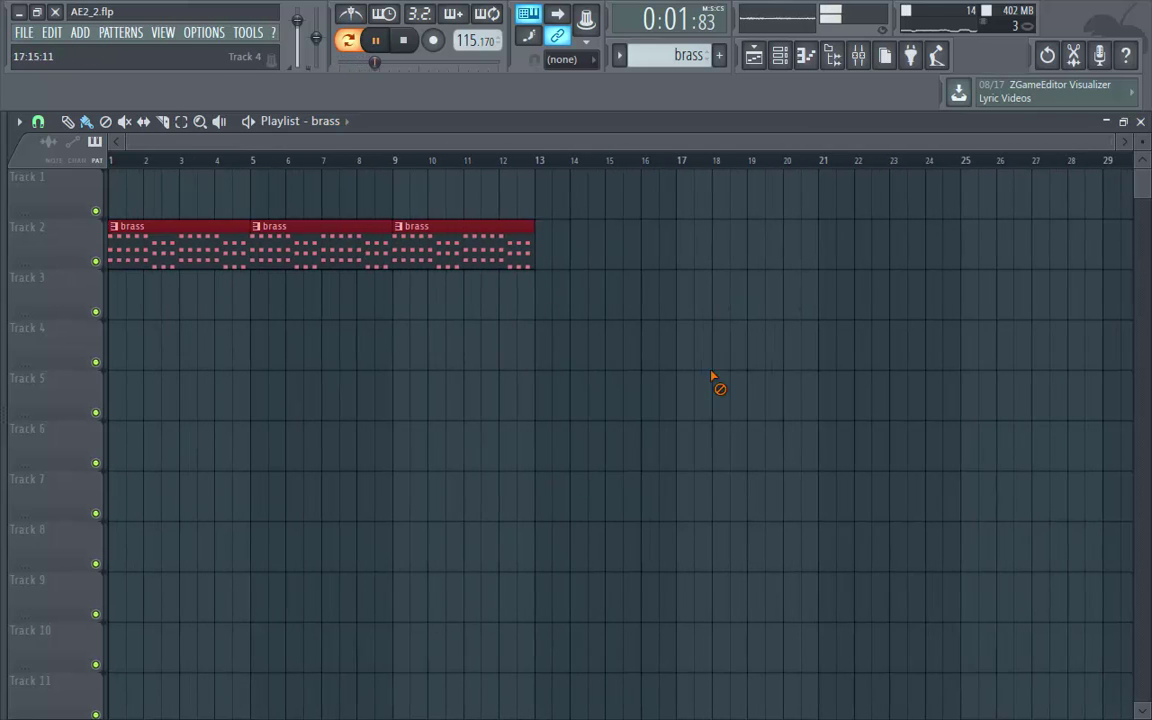
pyautogui.keyDown('ctrl'); pyautogui.click(715, 373); pyautogui.keyUp('ctrl')
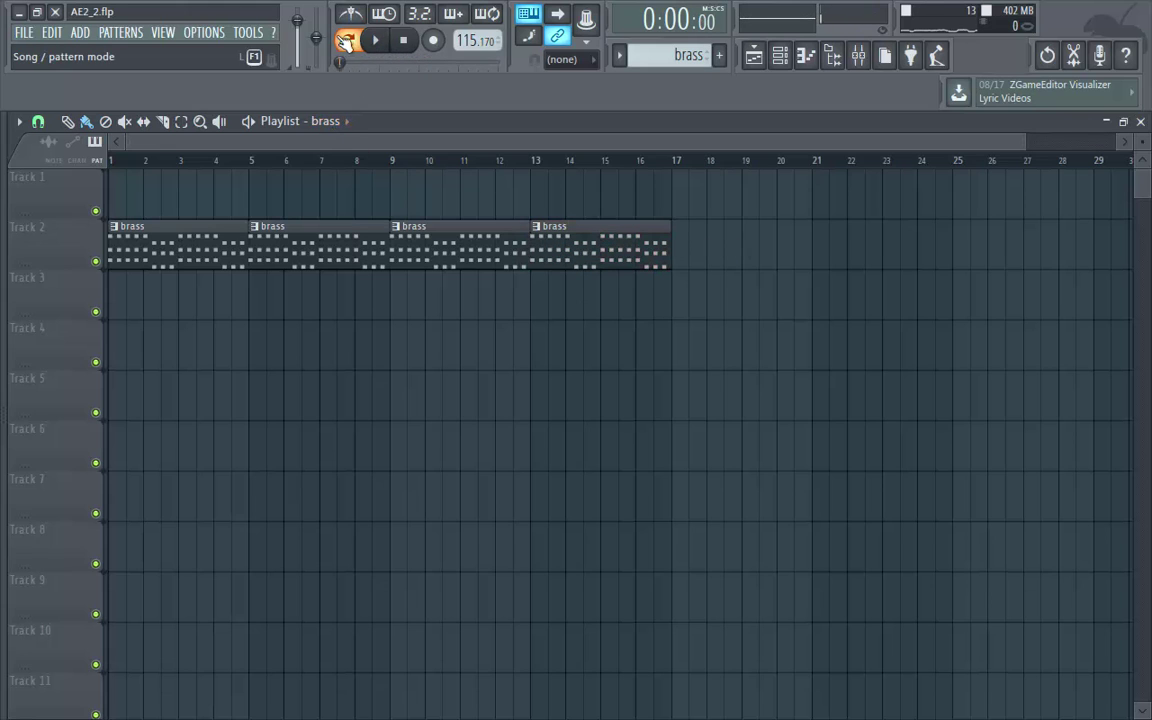
# Place three consecutive bells clips on Track 1 across bars 5 to 16 while the song plays.
pyautogui.click(344, 121)
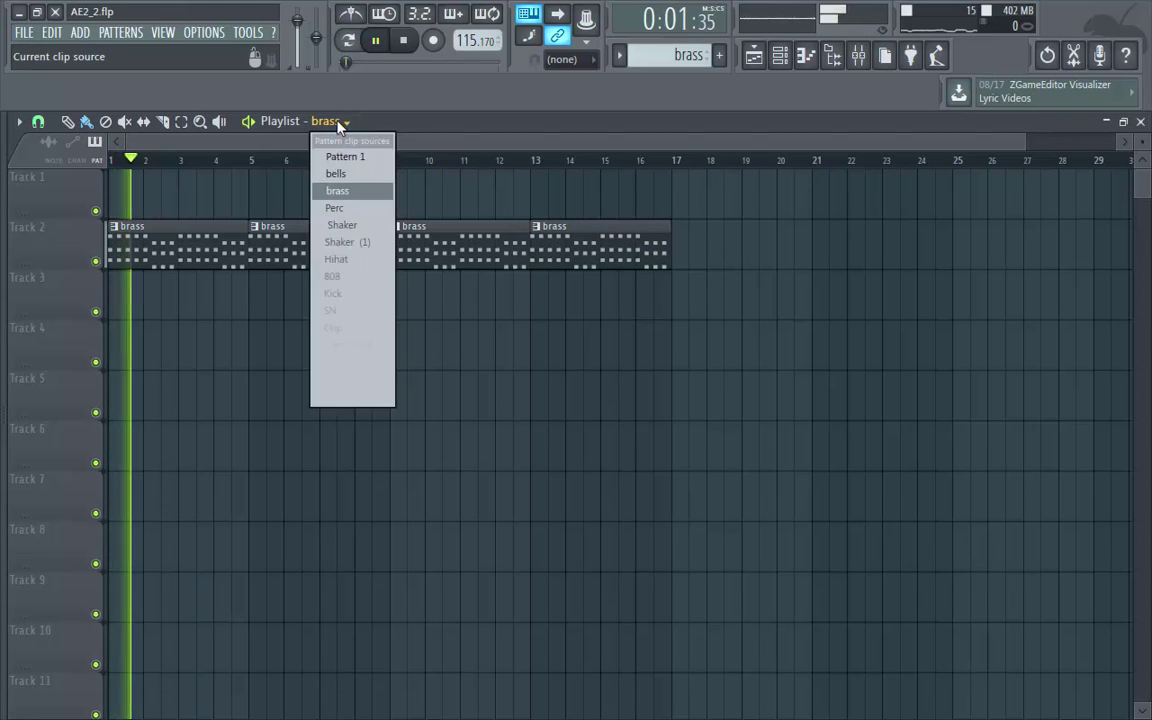
pyautogui.click(334, 173)
pyautogui.moveTo(257, 198); pyautogui.dragTo(668, 205)
pyautogui.moveTo(1021, 142); pyautogui.dragTo(1114, 142)
pyautogui.scroll(-2, 478, 200)
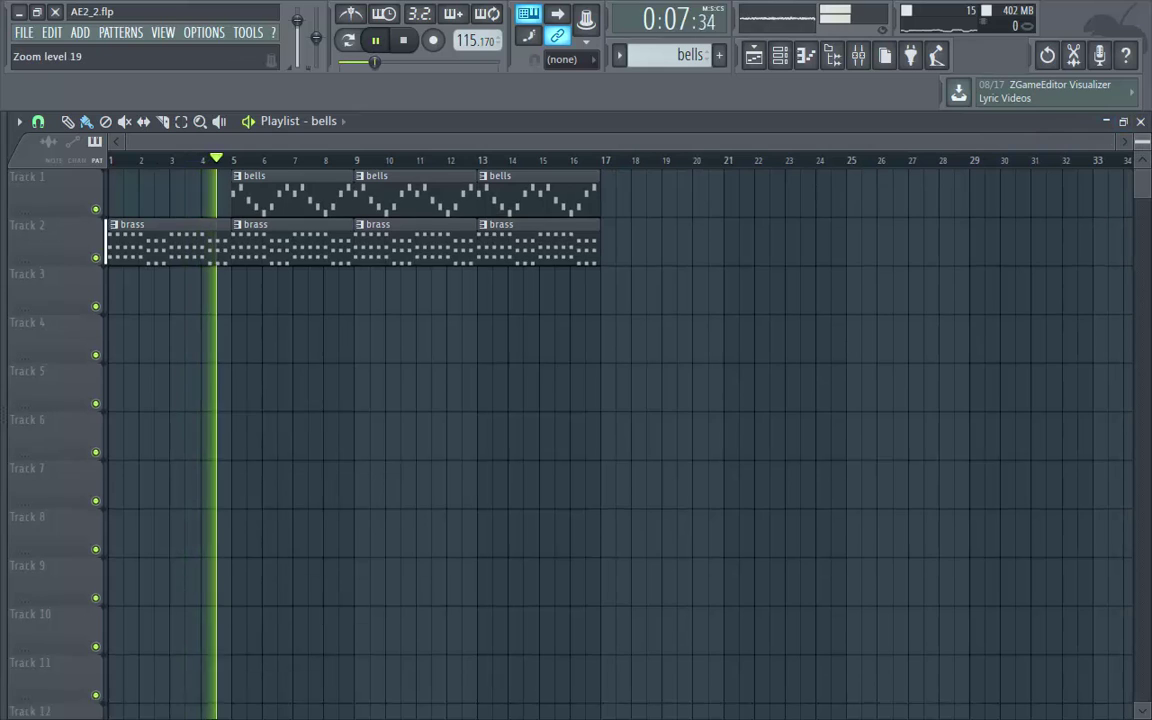
# Place Perc clips on Track 4 across bars 9 to 16, removing the surplus clip at bar 17, and restart playback.
pyautogui.click(342, 121)
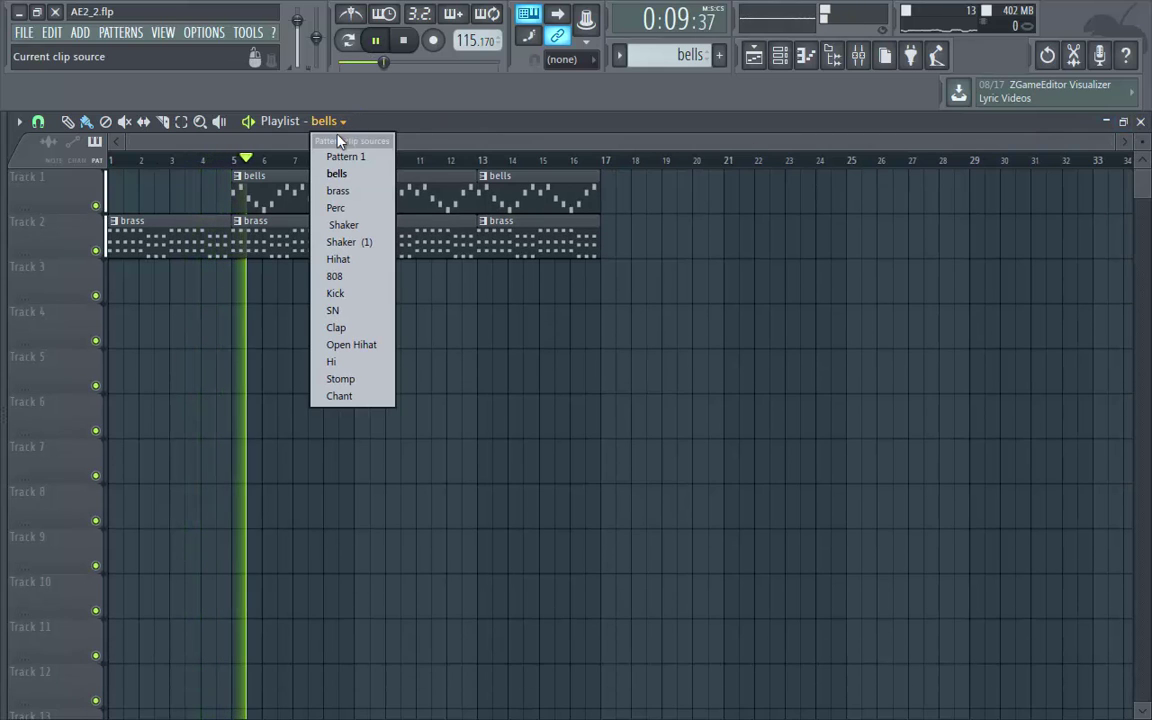
pyautogui.click(338, 208)
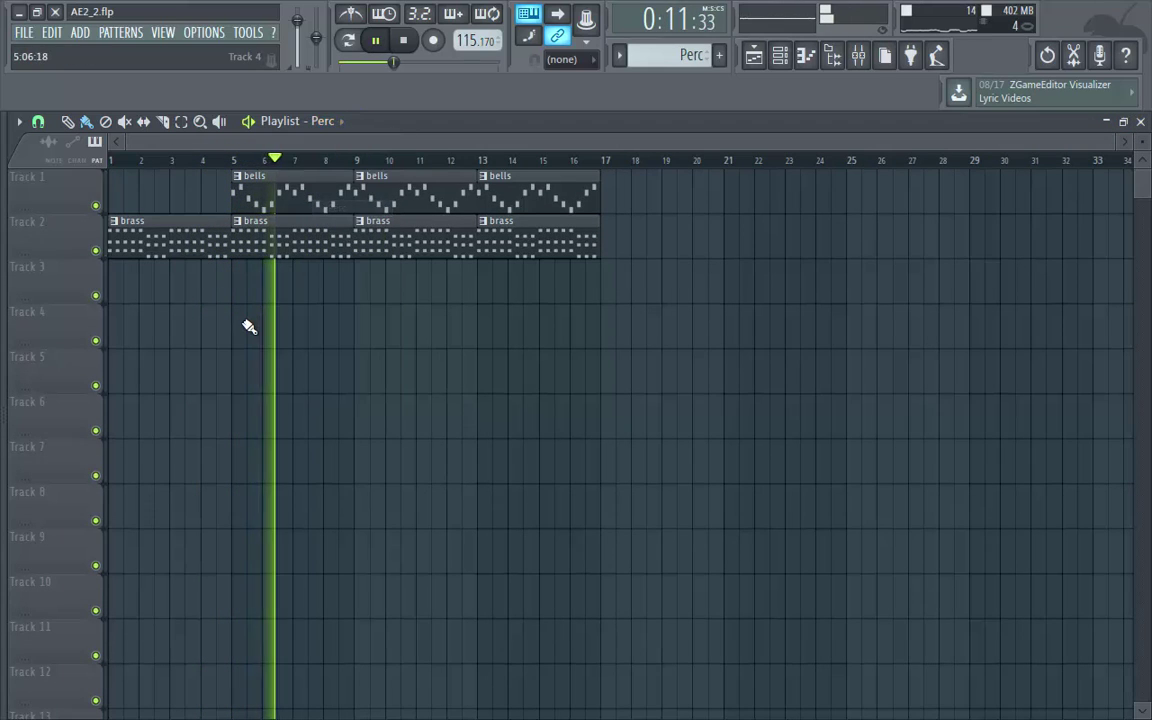
pyautogui.moveTo(365, 330); pyautogui.dragTo(678, 322)
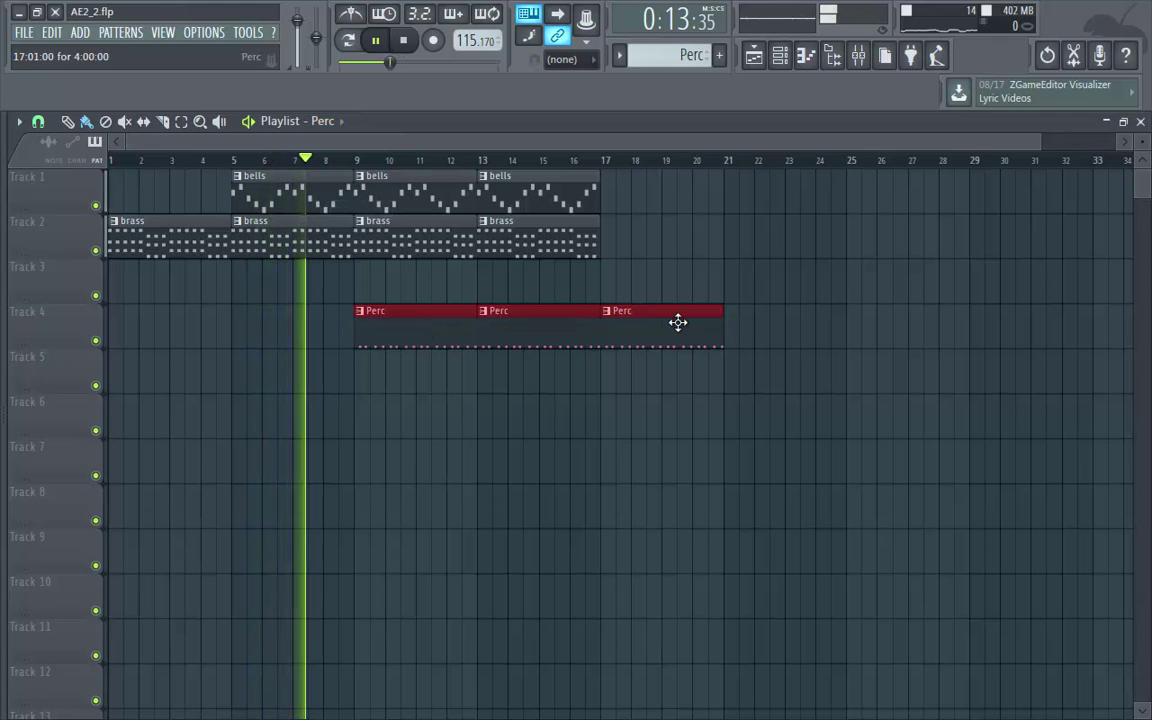
pyautogui.rightClick(680, 322)
pyautogui.press('space')
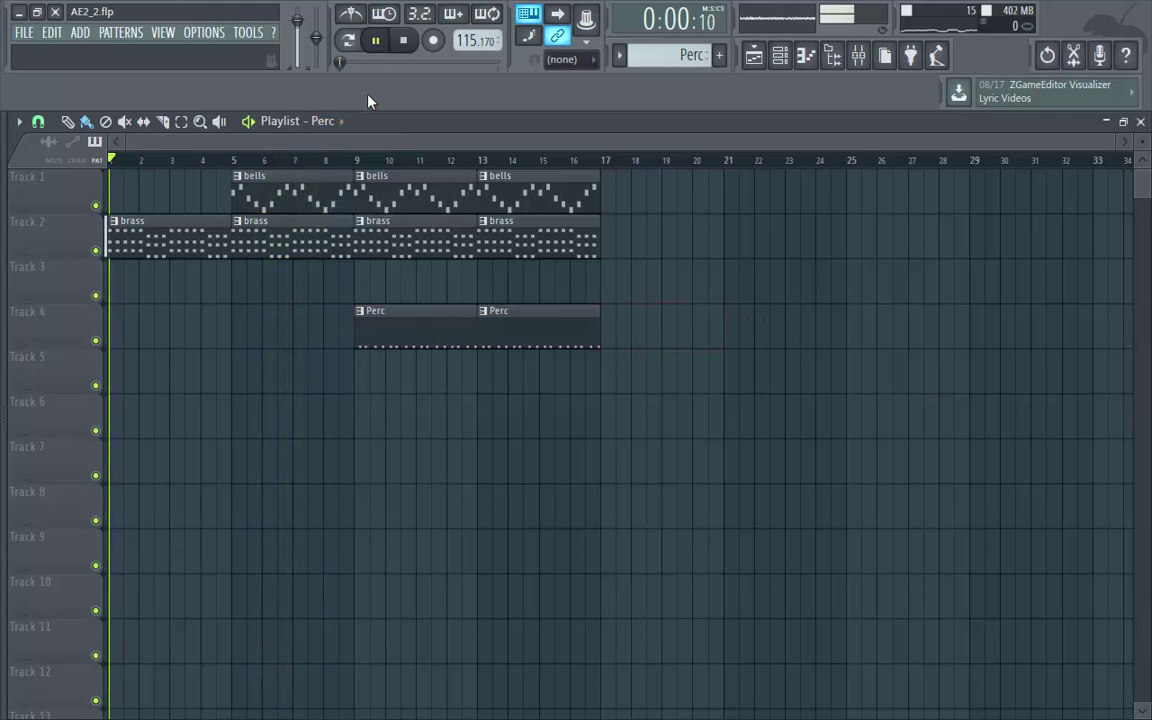
# Add one Stomp clip on Track 5 and position it over bars 7 and 8.
pyautogui.click(338, 124)
pyautogui.click(345, 378)
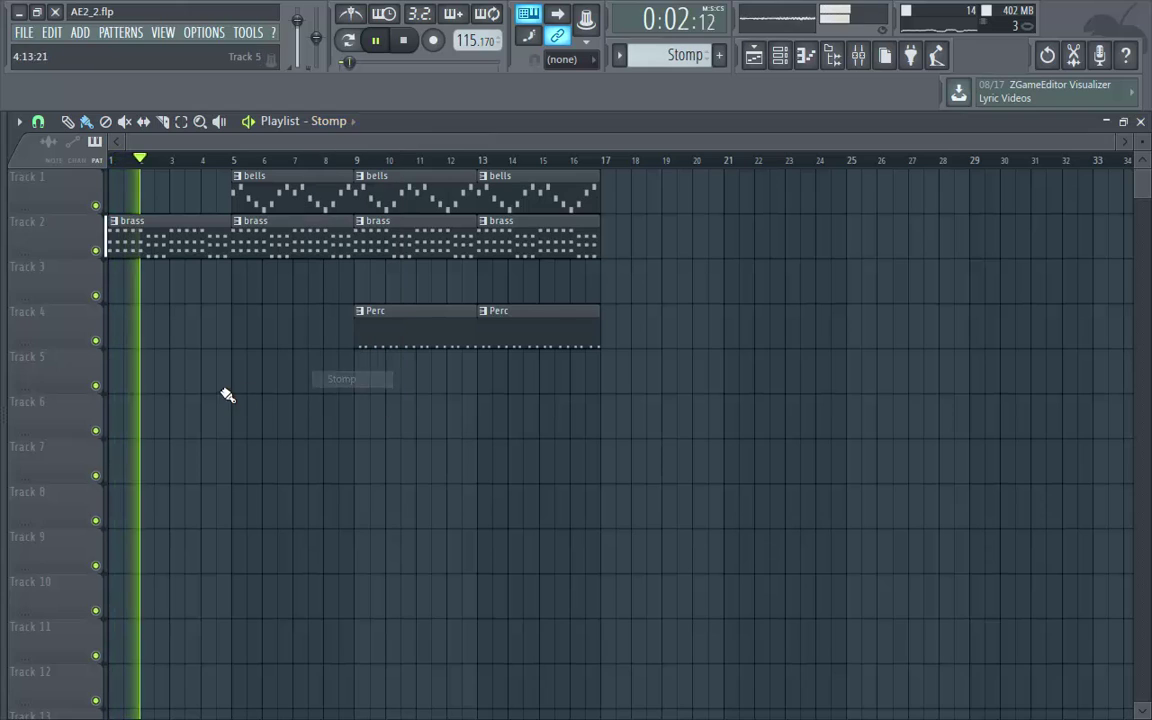
pyautogui.click(240, 383)
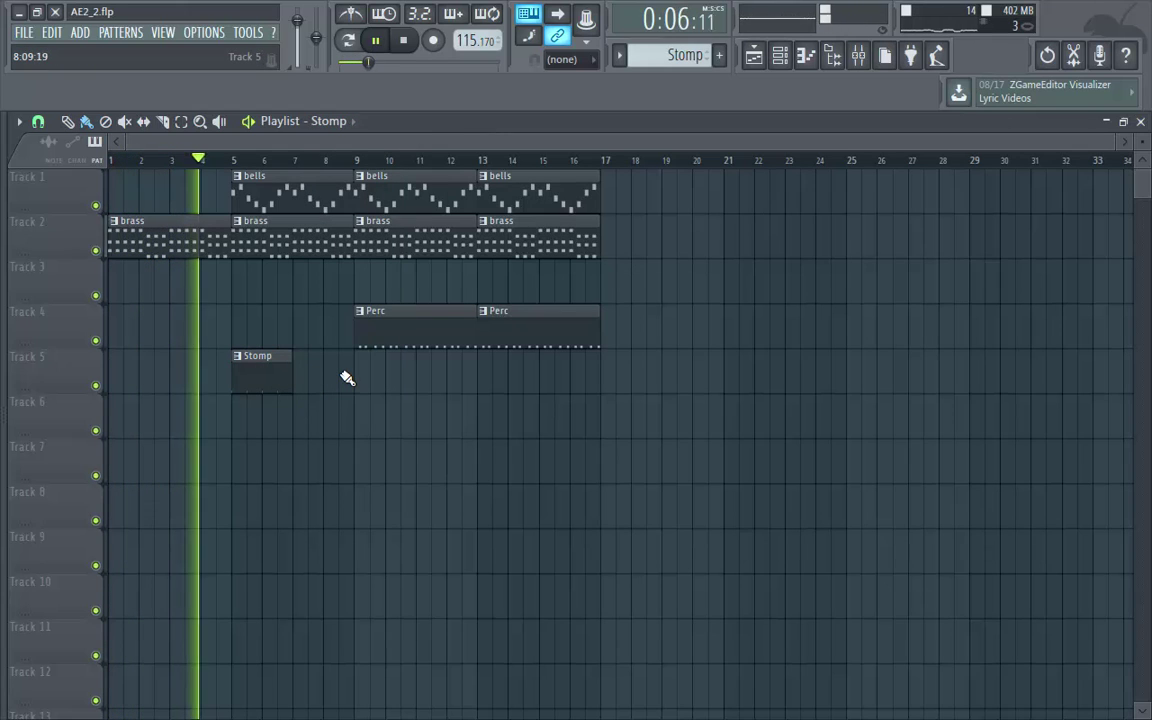
pyautogui.press('space')
pyautogui.press('space')
pyautogui.moveTo(251, 378); pyautogui.dragTo(314, 379)
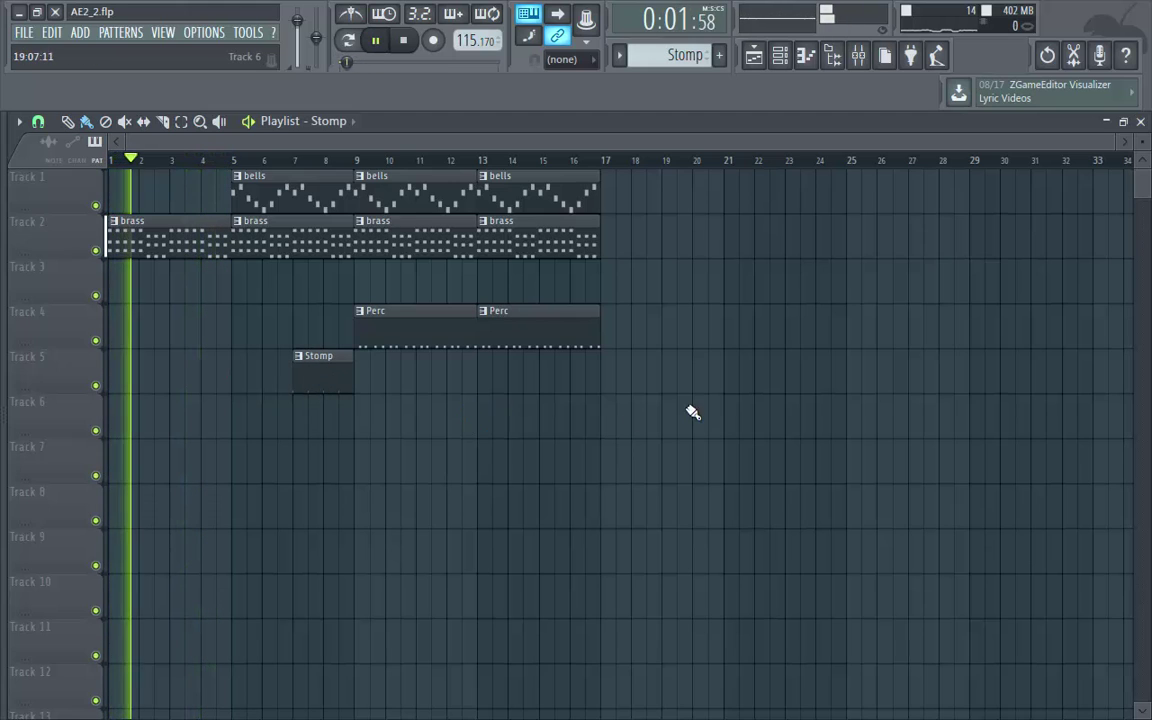
# Duplicate the bells, brass and Perc clips of bars 9 to 16 into bars 17 to 24.
pyautogui.moveTo(1142, 142); pyautogui.dragTo(1142, 151)
pyautogui.moveTo(748, 198); pyautogui.dragTo(434, 334)
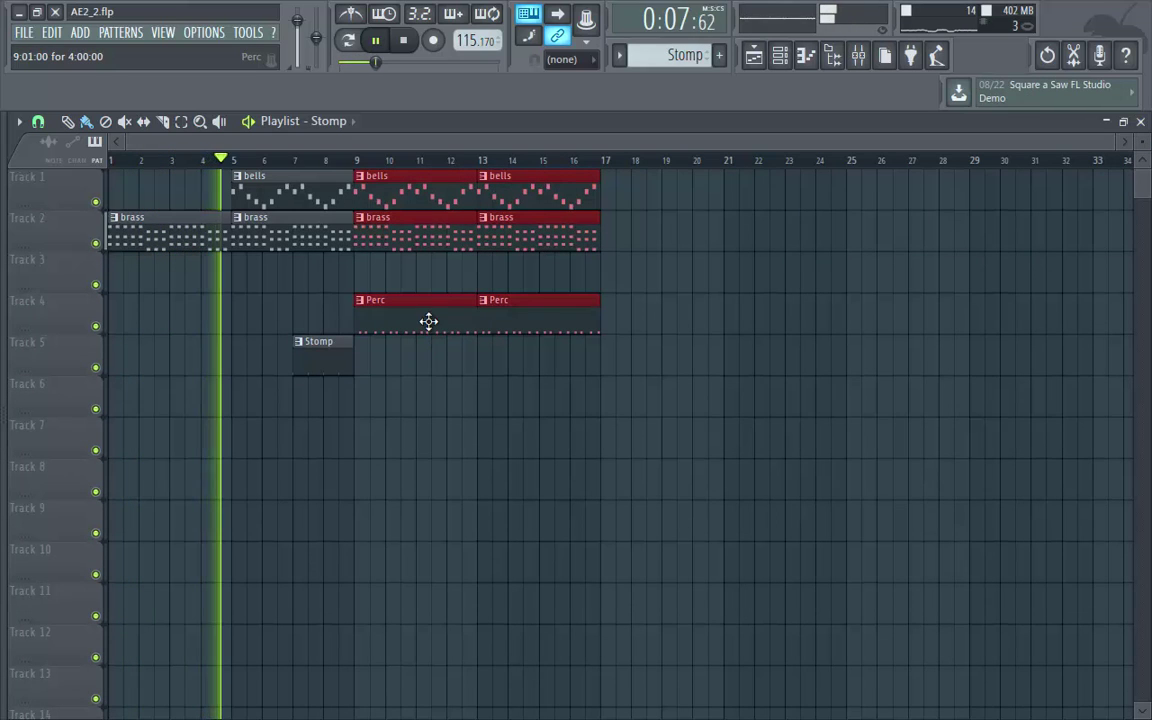
pyautogui.hotkey('ctrl', 'b')
pyautogui.hotkey('ctrl', 'd')
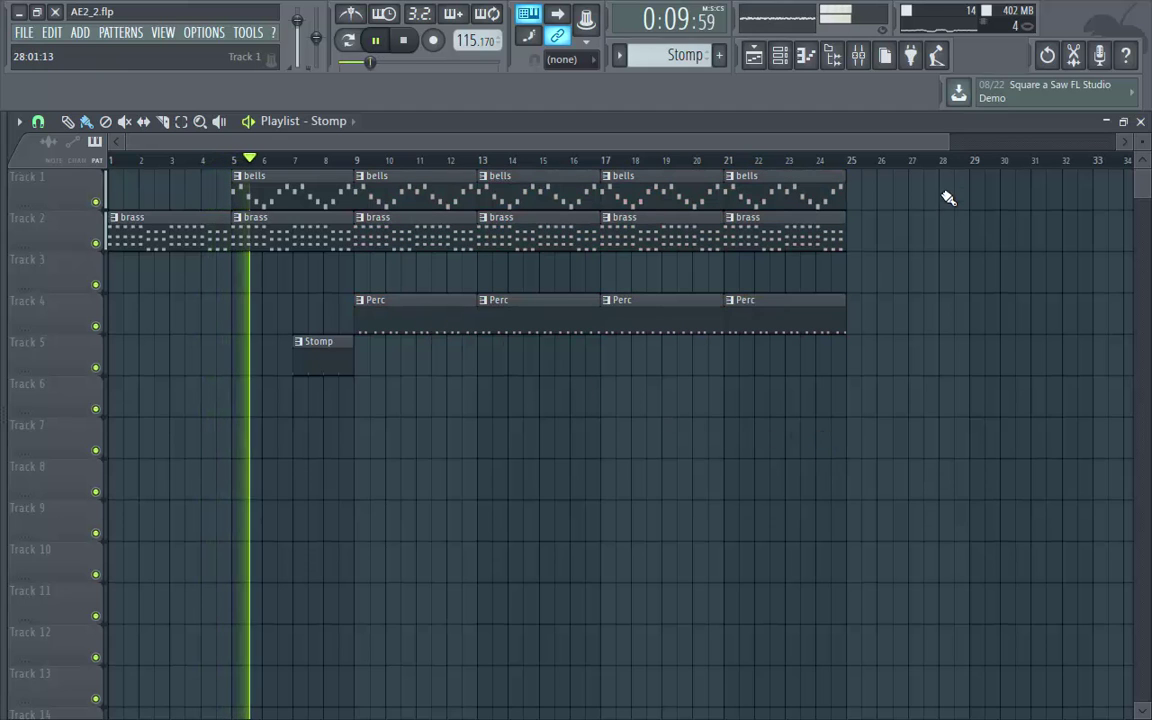
pyautogui.moveTo(949, 145); pyautogui.dragTo(1115, 145)
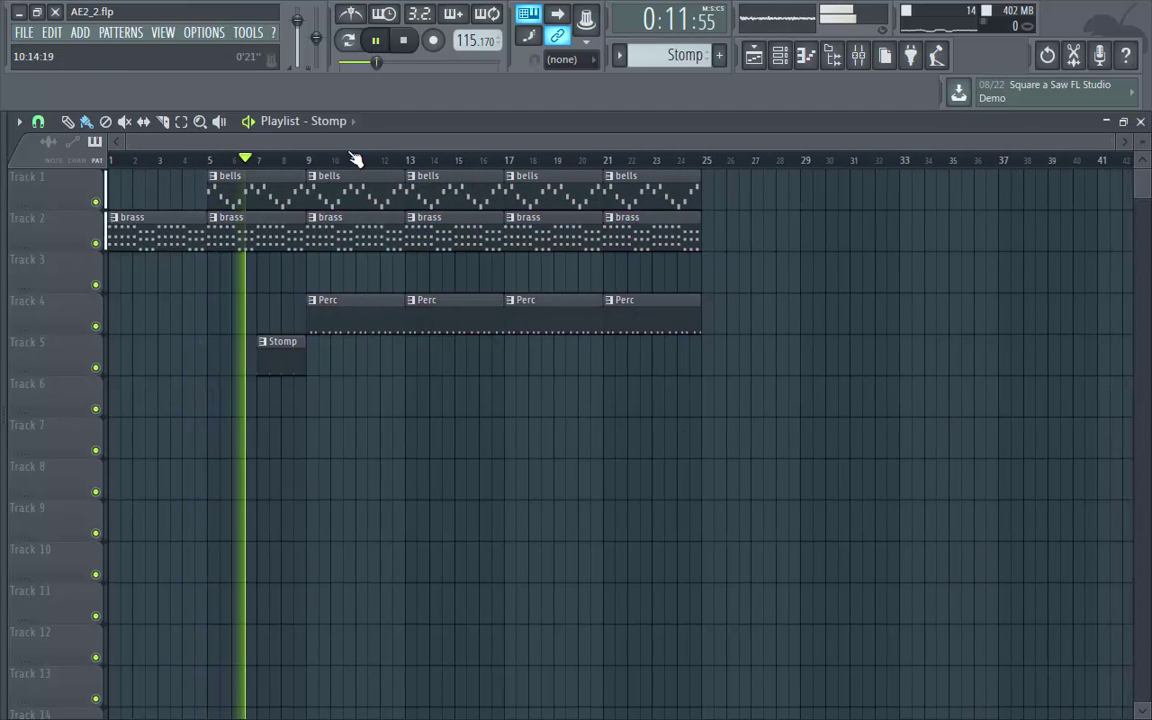
# Place four consecutive SN clips on Track 6 across bars 9 to 24 and restart playback.
pyautogui.click(347, 122)
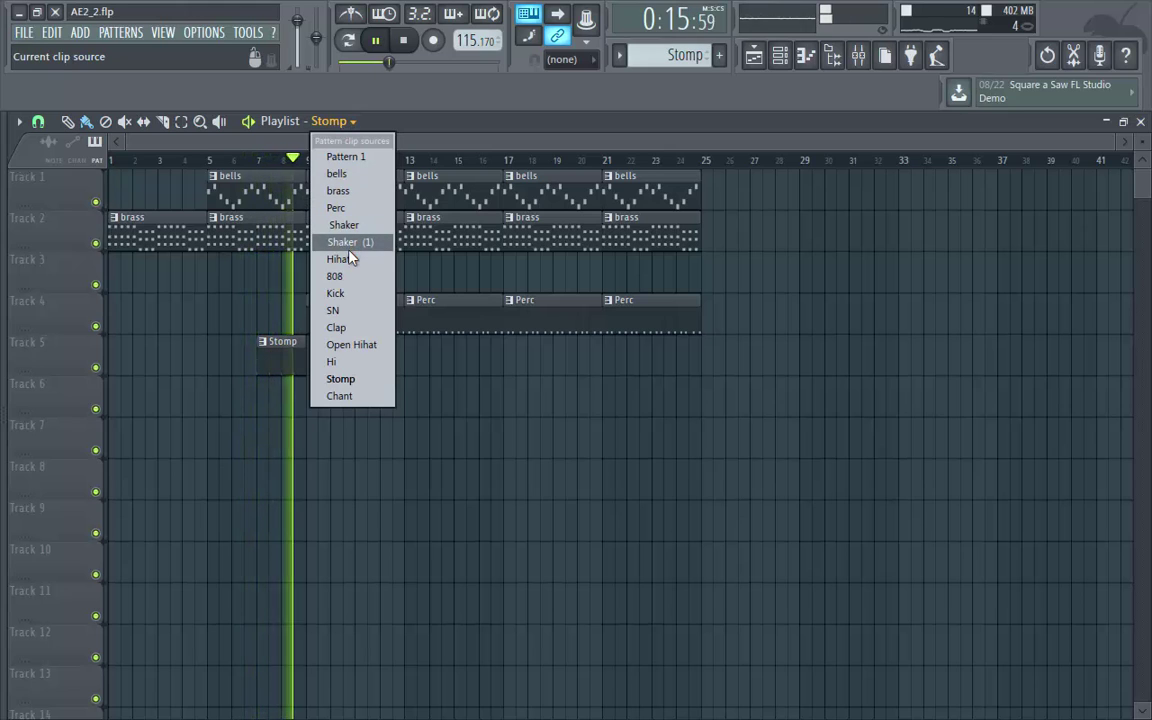
pyautogui.click(350, 310)
pyautogui.press('space')
pyautogui.moveTo(316, 413)
pyautogui.mouseDown()
pyautogui.moveTo(542, 411)
pyautogui.moveTo(756, 375)
pyautogui.mouseUp()
# Place four consecutive Clap clips on Track 7 across bars 9 to 24.
pyautogui.click(326, 121)
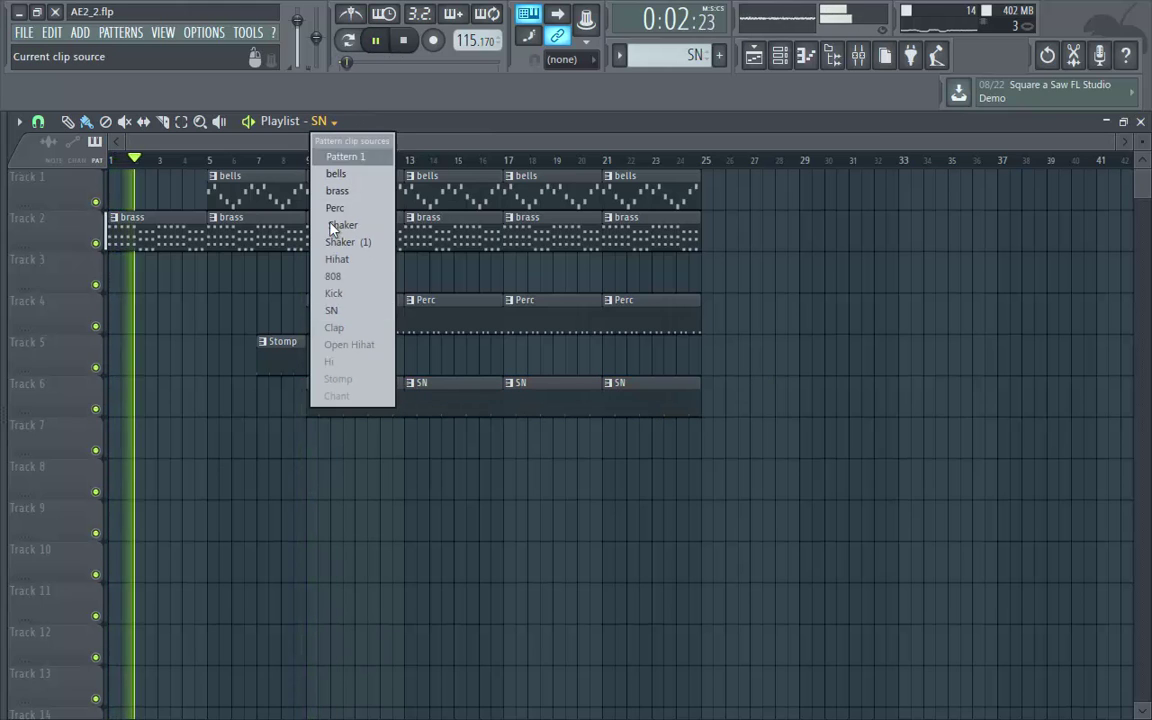
pyautogui.click(334, 328)
pyautogui.moveTo(321, 435); pyautogui.dragTo(470, 438)
pyautogui.moveTo(596, 443); pyautogui.dragTo(735, 437)
# Place four consecutive Hihat clips on Track 8 across bars 9 to 24.
pyautogui.click(342, 121)
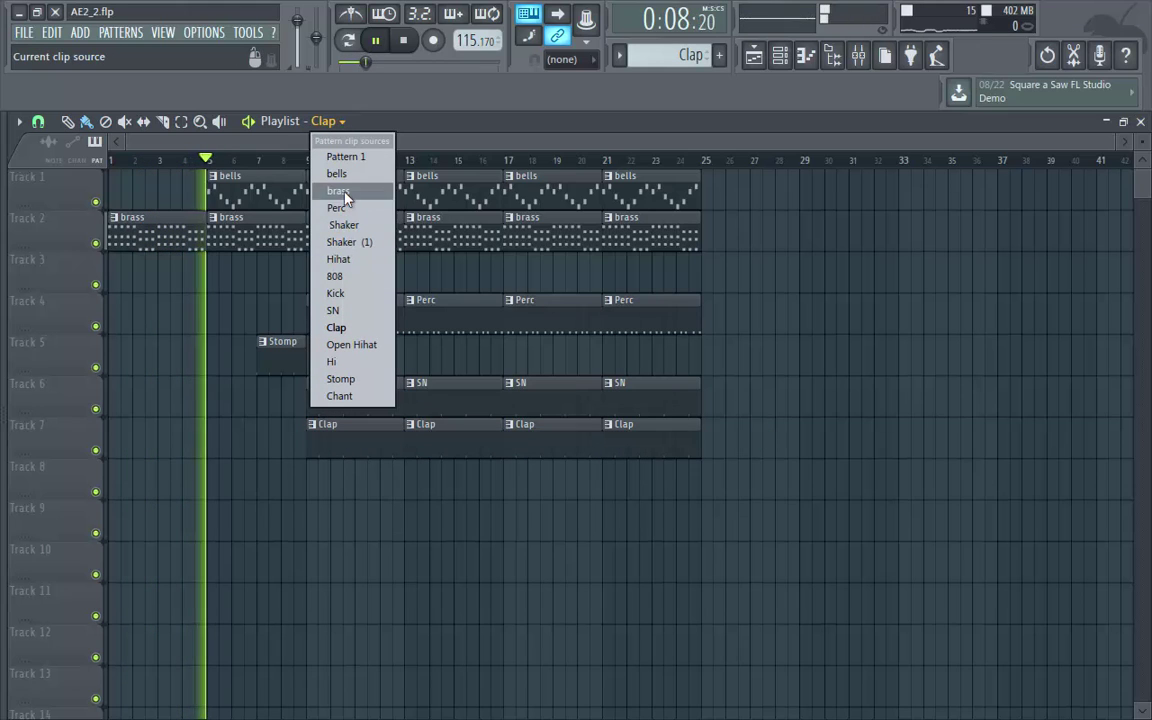
pyautogui.click(345, 259)
pyautogui.moveTo(320, 480)
pyautogui.mouseDown()
pyautogui.moveTo(620, 481)
pyautogui.moveTo(650, 470)
pyautogui.mouseUp()
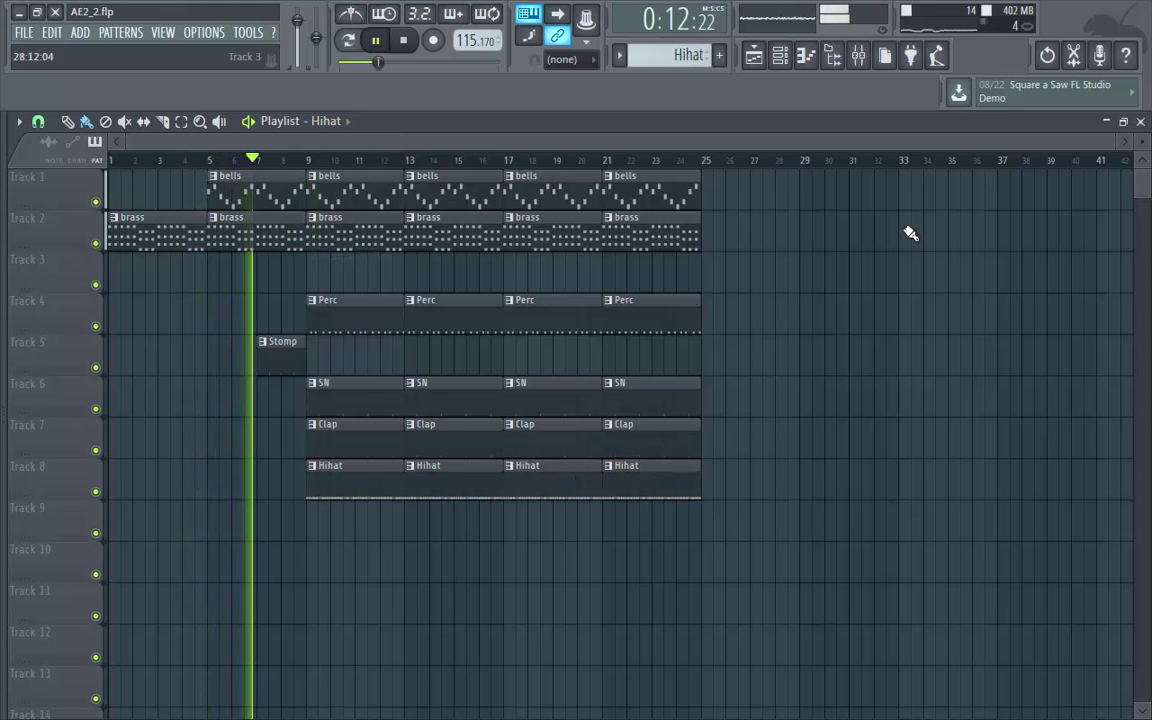
pyautogui.moveTo(1142, 142); pyautogui.dragTo(1142, 150)
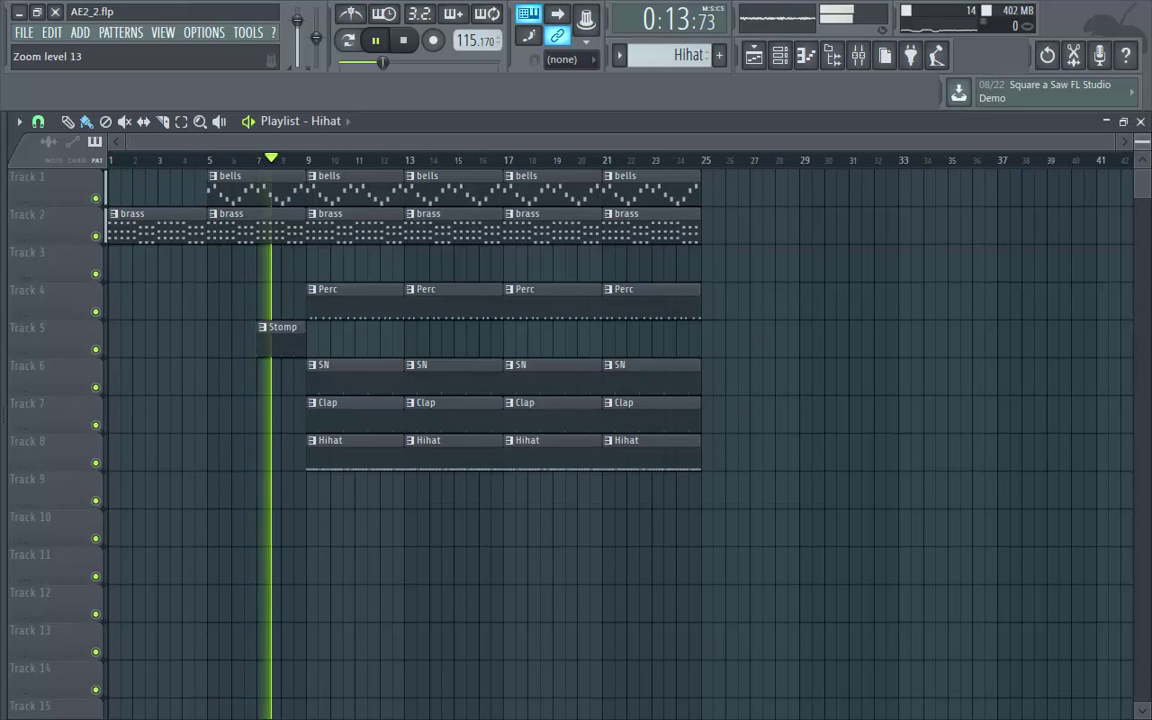
# Place four consecutive Chant clips on Track 9 across bars 9 to 24.
pyautogui.click(343, 121)
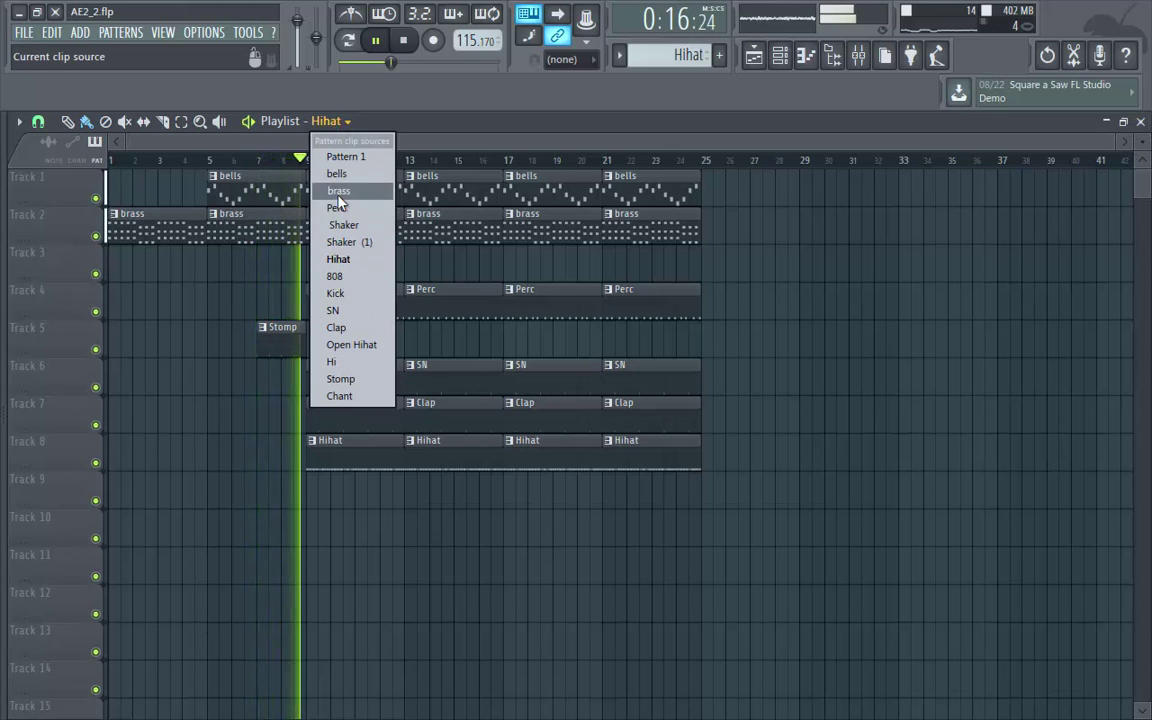
pyautogui.click(341, 397)
pyautogui.moveTo(319, 489)
pyautogui.mouseDown()
pyautogui.moveTo(623, 492)
pyautogui.moveTo(728, 432)
pyautogui.mouseUp()
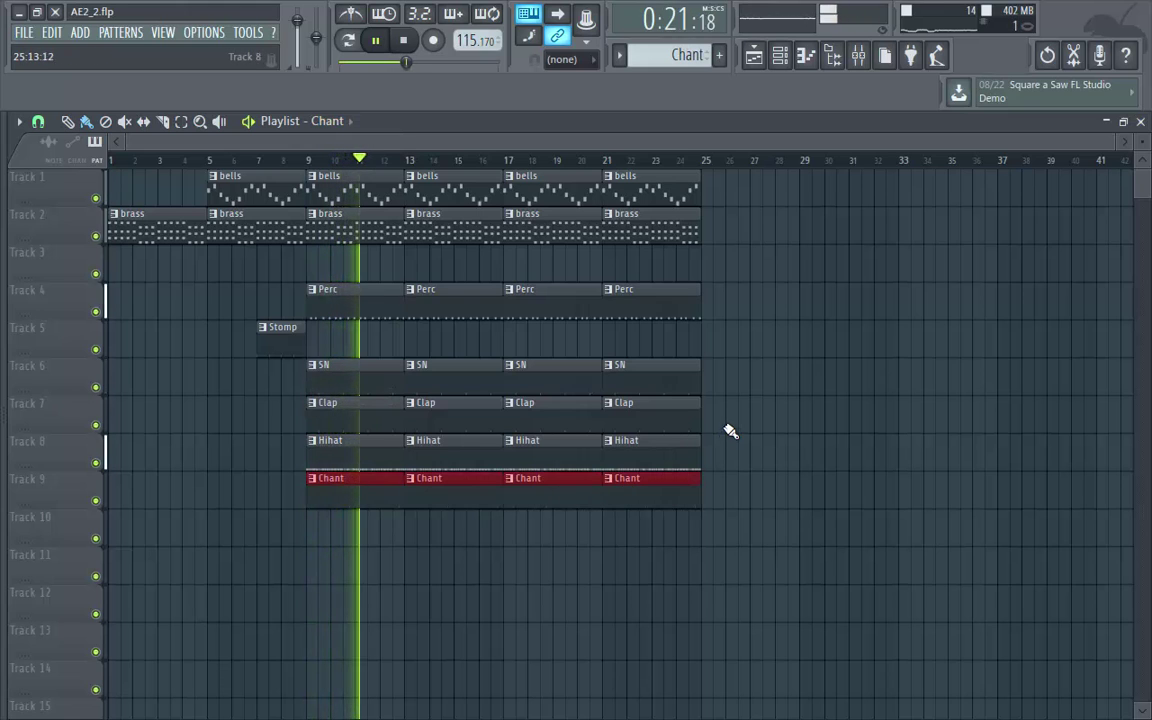
# Fill Track 10 from bar 9 to 24 with four consecutive four-bar Hi clips, removing the three-bar copies.
pyautogui.click(333, 120)
pyautogui.click(329, 366)
pyautogui.click(320, 524)
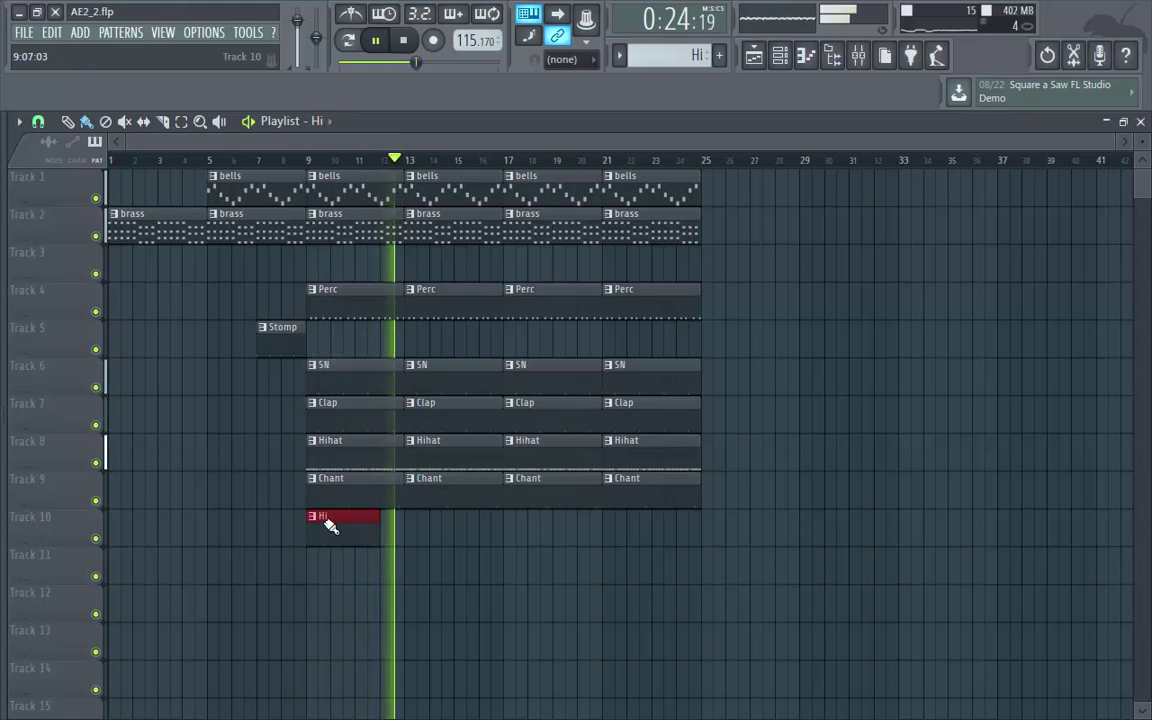
pyautogui.moveTo(320, 525); pyautogui.dragTo(631, 528)
pyautogui.moveTo(704, 518); pyautogui.dragTo(702, 520)
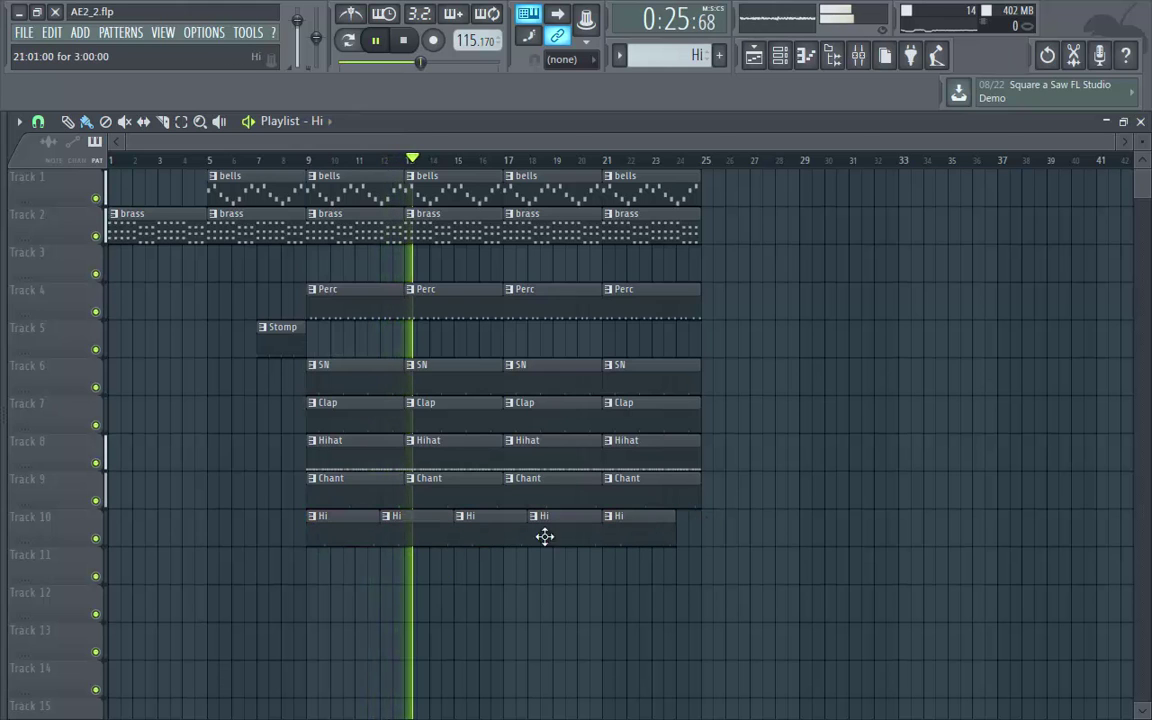
pyautogui.rightClick(427, 532)
pyautogui.rightClick(501, 532)
pyautogui.rightClick(557, 532)
pyautogui.rightClick(612, 532)
pyautogui.moveTo(378, 535); pyautogui.dragTo(664, 538)
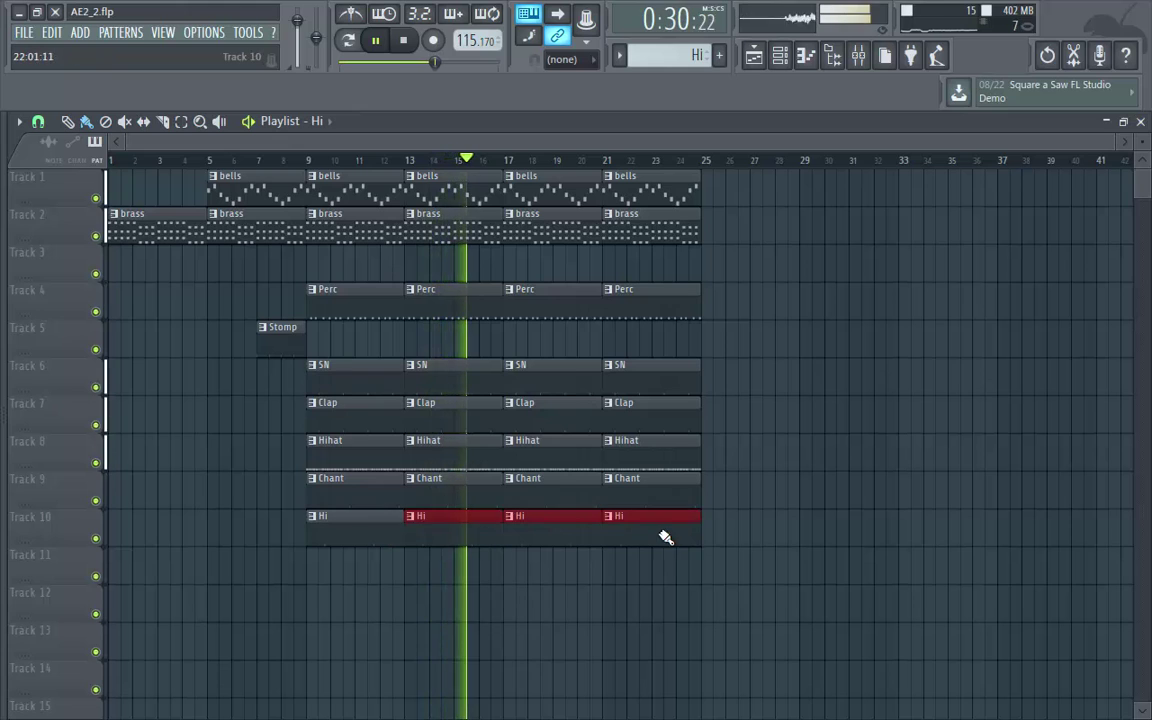
pyautogui.moveTo(757, 433); pyautogui.dragTo(757, 433)
# Place three consecutive Shaker clips on Track 11 across bars 25 to 36.
pyautogui.click(328, 121)
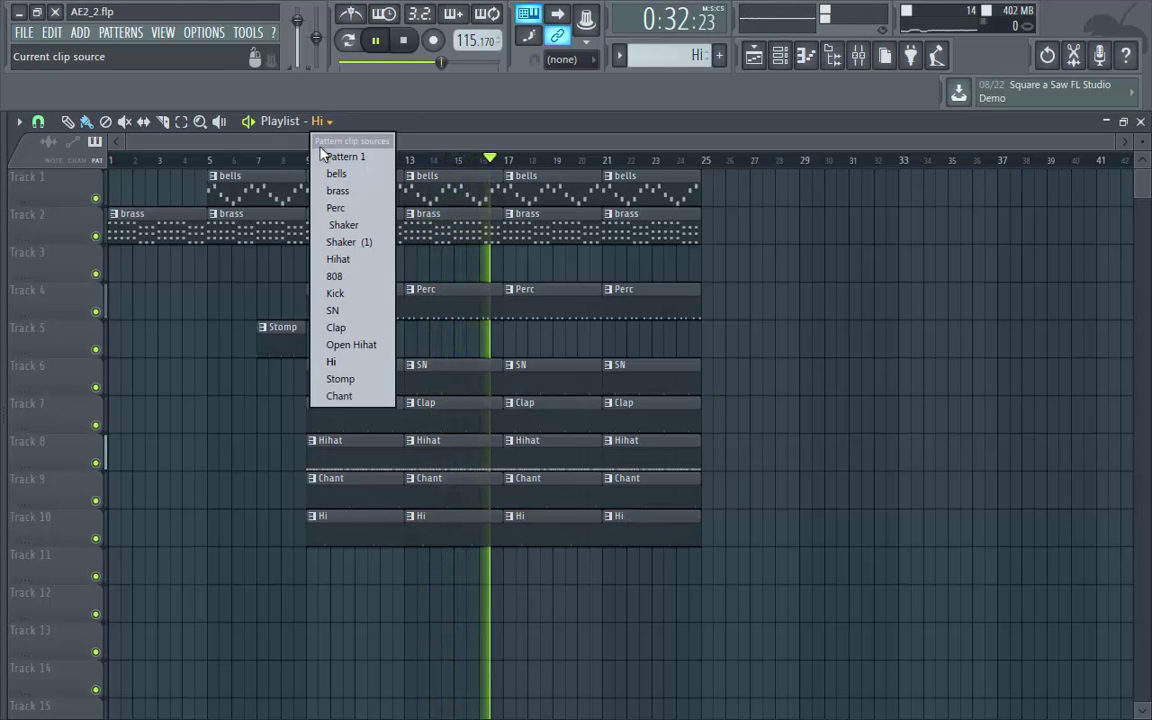
pyautogui.click(354, 230)
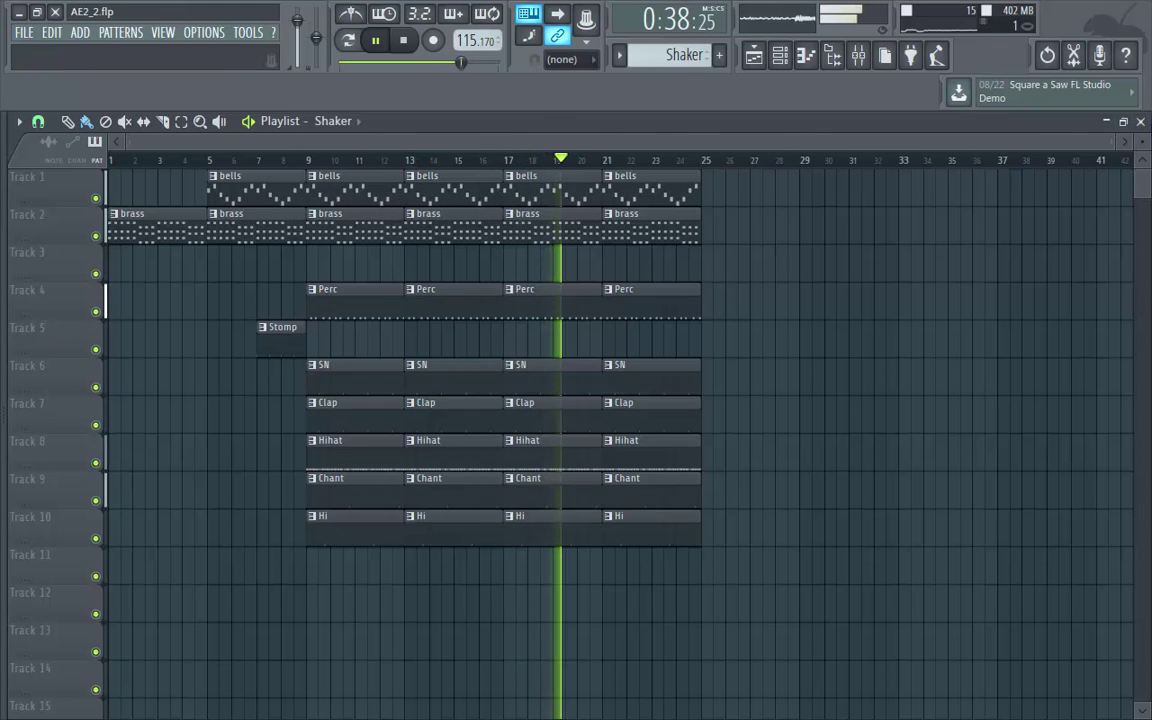
pyautogui.moveTo(1147, 137); pyautogui.dragTo(1147, 147)
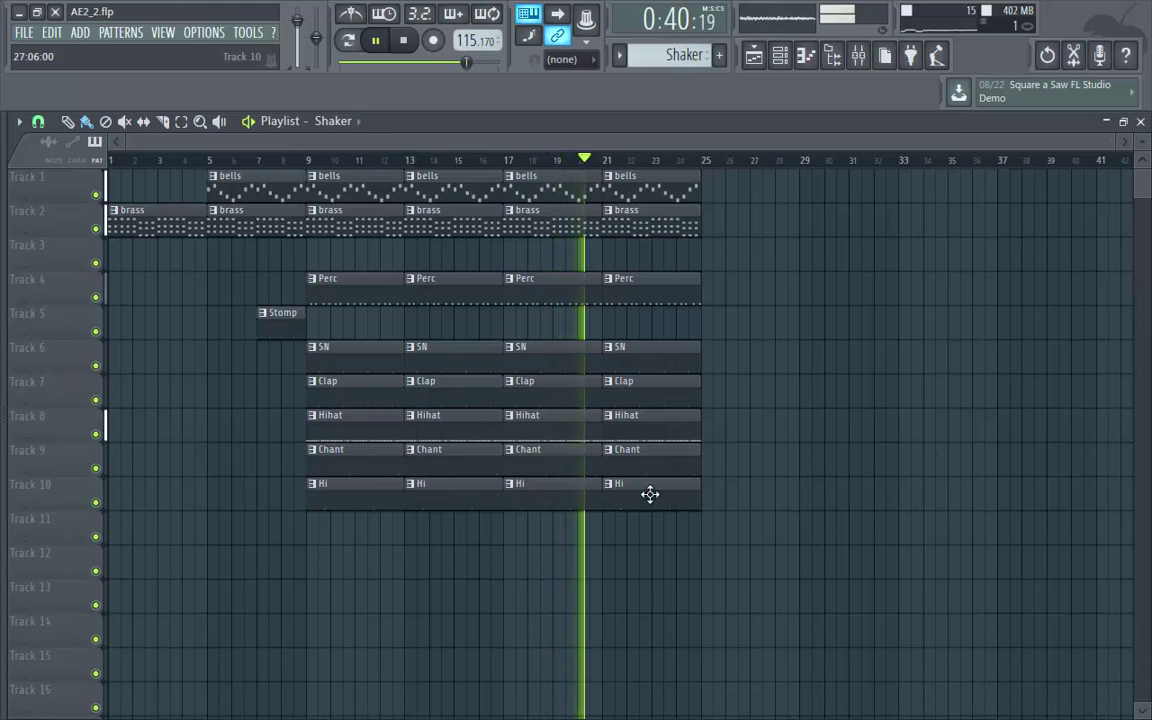
pyautogui.moveTo(706, 518)
pyautogui.mouseDown()
pyautogui.moveTo(710, 532)
pyautogui.moveTo(964, 545)
pyautogui.moveTo(1069, 515)
pyautogui.mouseUp()
# Duplicate the bells clip at bar 21 on Track 1 three times to cover bars 25 to 36.
pyautogui.moveTo(730, 172); pyautogui.dragTo(689, 199)
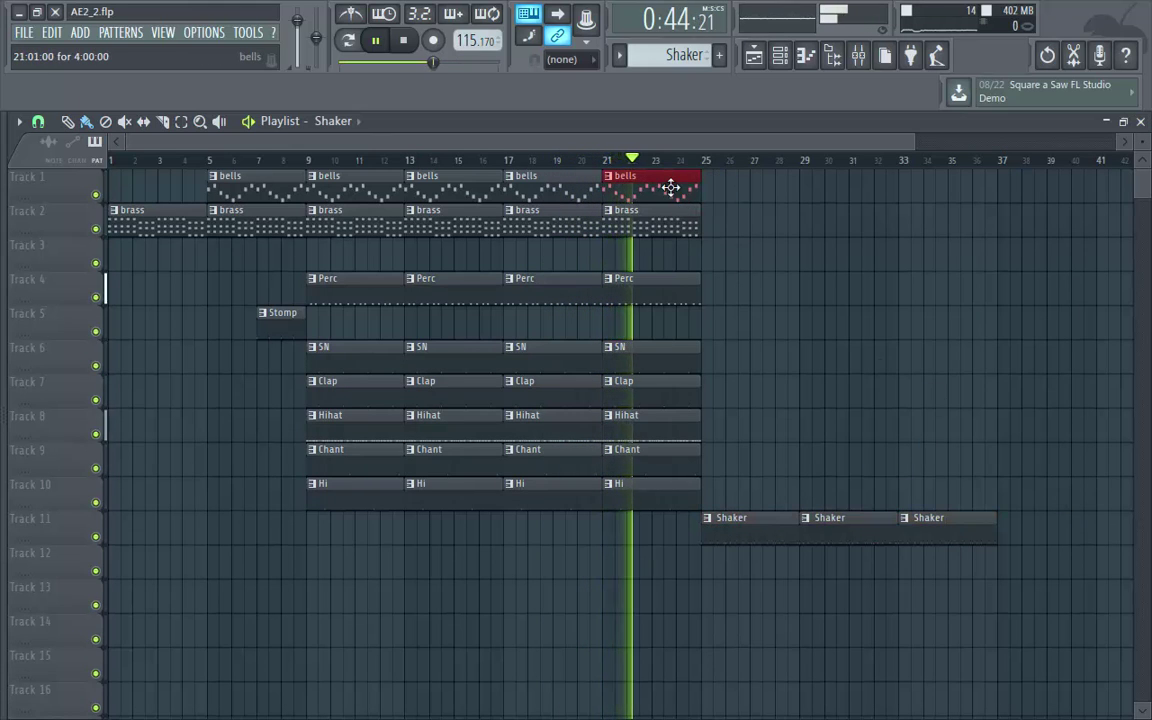
pyautogui.hotkey('ctrl', 'b')
pyautogui.hotkey('ctrl', 'b')
pyautogui.hotkey('ctrl', 'b')
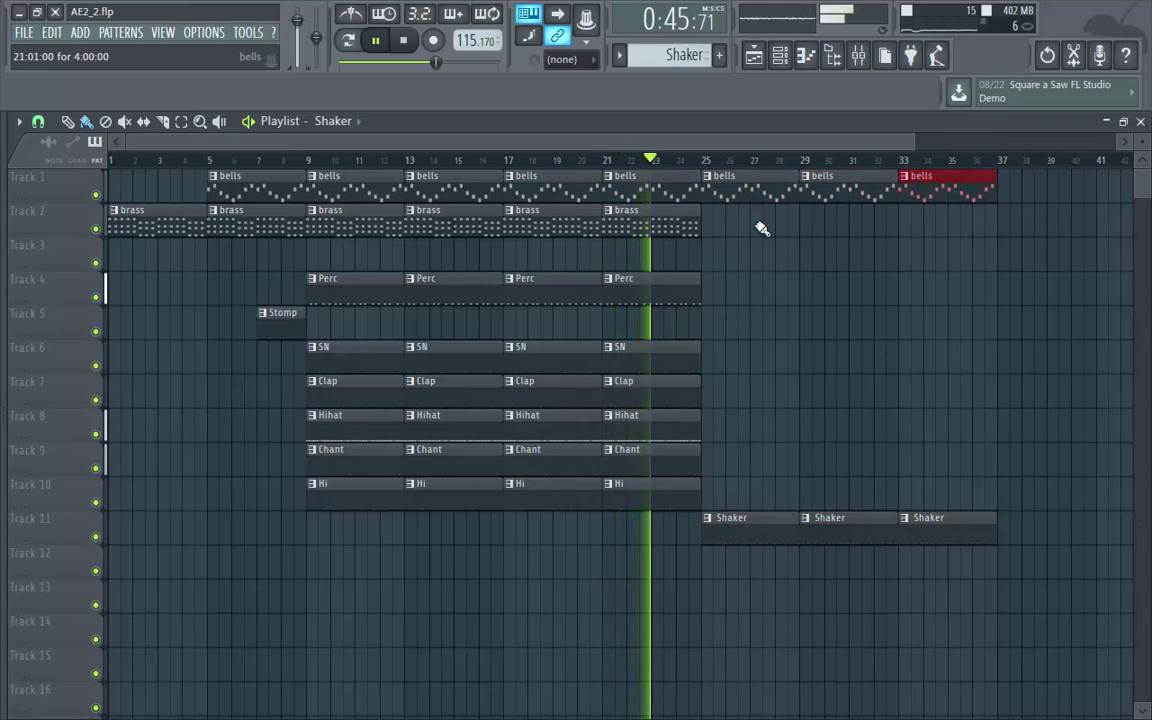
# Duplicate the SN, Clap, Hihat, Chant and Hi clips of bars 9 to 24 to bar 25, and delete the copies beyond bar 36.
pyautogui.keyDown('ctrl'); pyautogui.click(1079, 356); pyautogui.keyUp('ctrl')
pyautogui.moveTo(918, 149); pyautogui.dragTo(1063, 161)
pyautogui.moveTo(638, 362); pyautogui.dragTo(308, 503)
pyautogui.hotkey('ctrl', 'b')
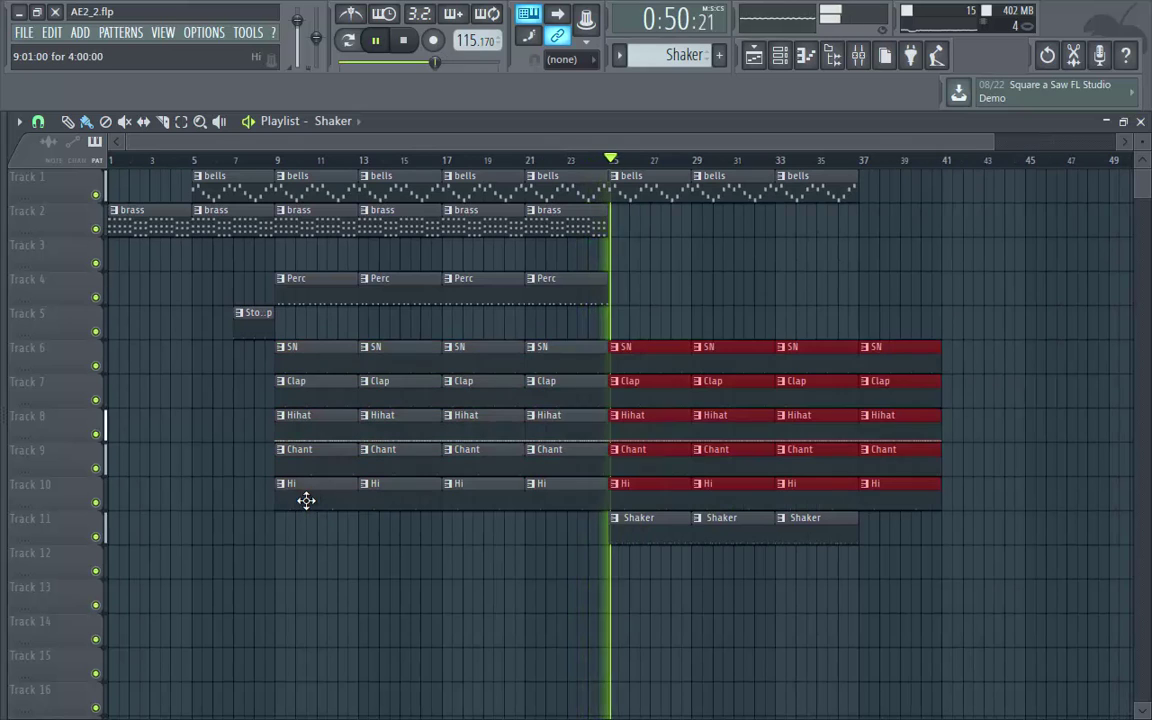
pyautogui.keyDown('ctrl'); pyautogui.click(964, 381); pyautogui.keyUp('ctrl')
pyautogui.rightClick(886, 358)
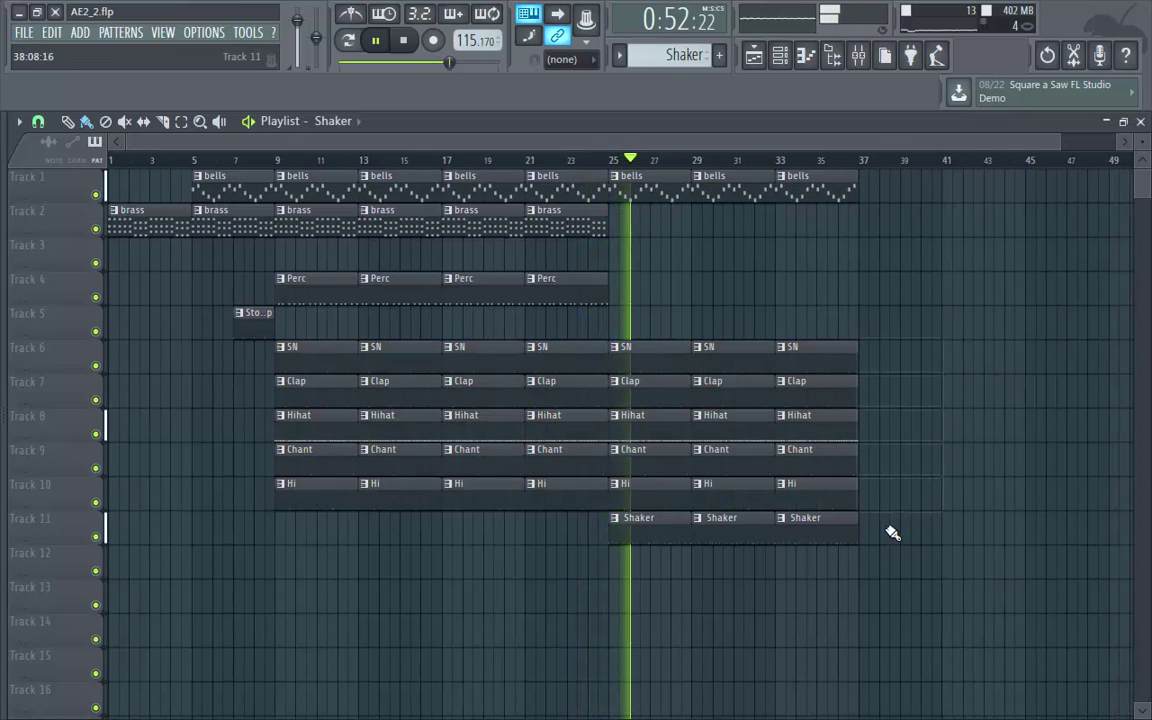
# Place three consecutive Shaker (1) clips on Track 12 across bars 25 to 36.
pyautogui.moveTo(1063, 147); pyautogui.dragTo(1122, 147)
pyautogui.click(357, 123)
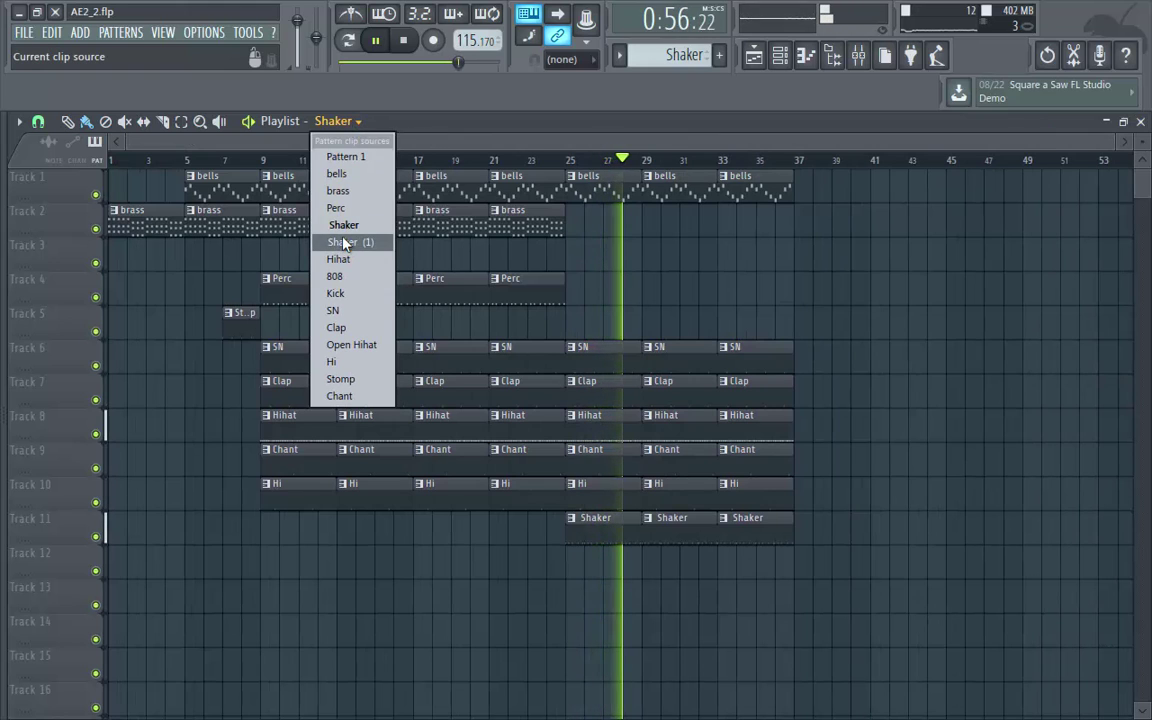
pyautogui.click(345, 241)
pyautogui.moveTo(578, 568)
pyautogui.mouseDown()
pyautogui.moveTo(753, 571)
pyautogui.moveTo(895, 512)
pyautogui.mouseUp()
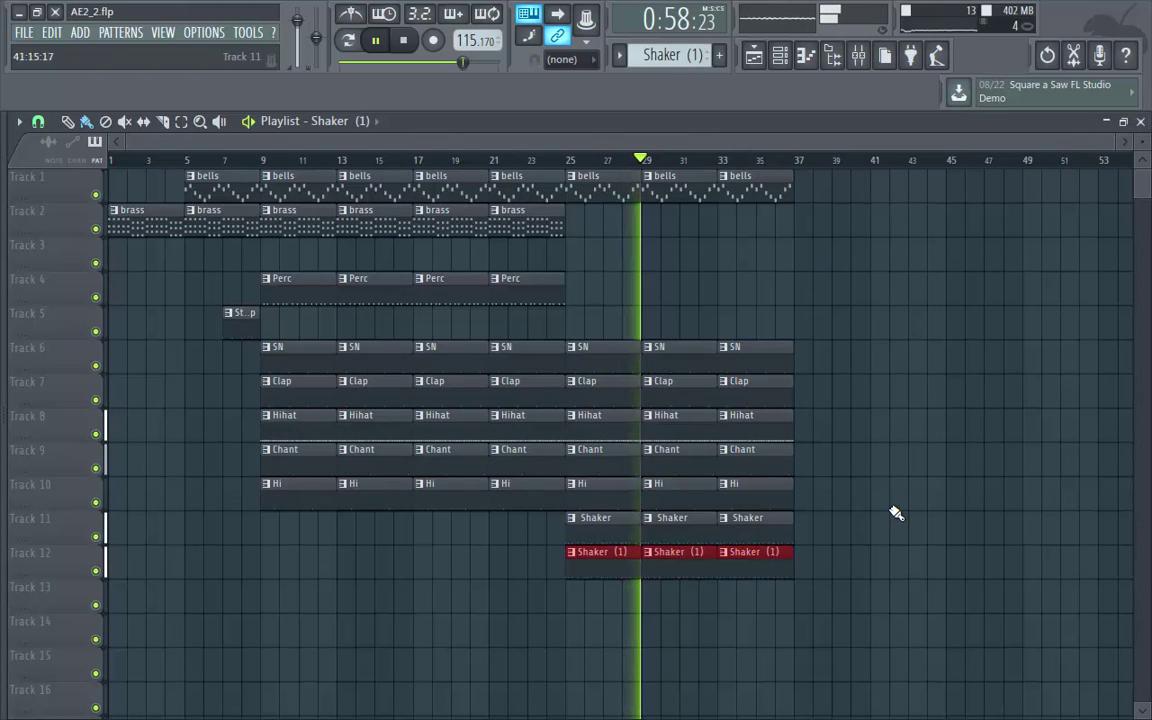
# Place three consecutive Kick clips on Track 14 across bars 25 to 36.
pyautogui.click(376, 122)
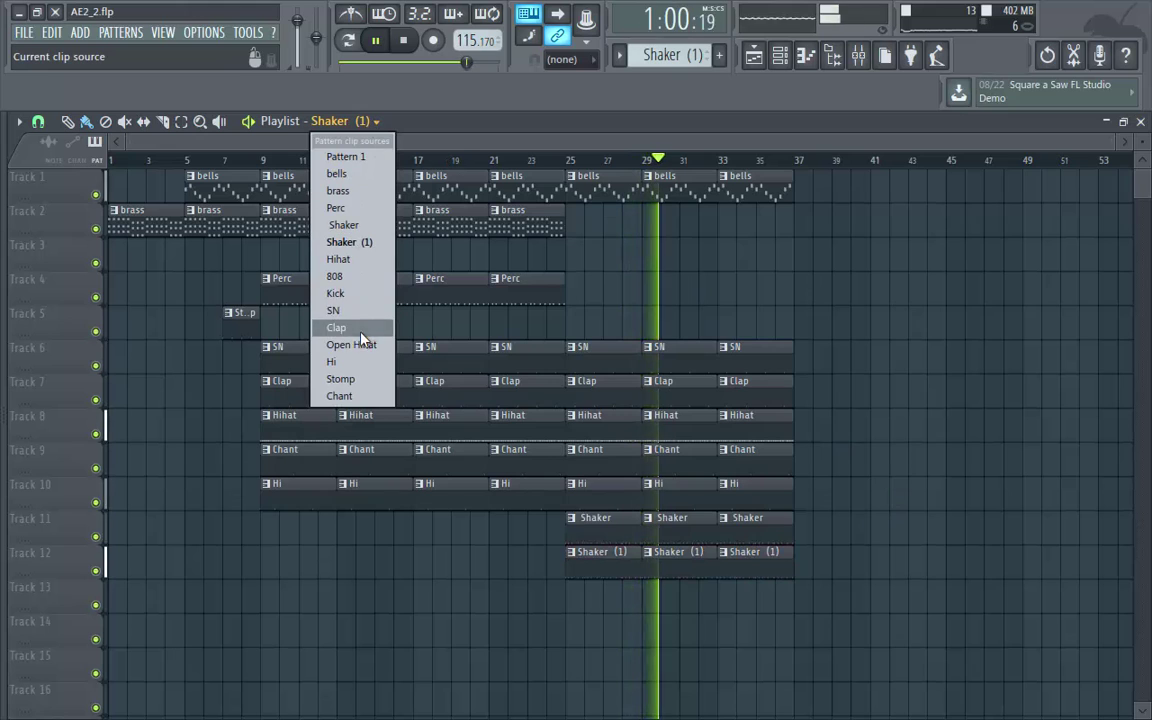
pyautogui.click(340, 293)
pyautogui.moveTo(578, 599)
pyautogui.mouseDown()
pyautogui.moveTo(725, 599)
pyautogui.moveTo(696, 642)
pyautogui.mouseUp()
pyautogui.keyDown('ctrl'); pyautogui.click(866, 581); pyautogui.keyUp('ctrl')
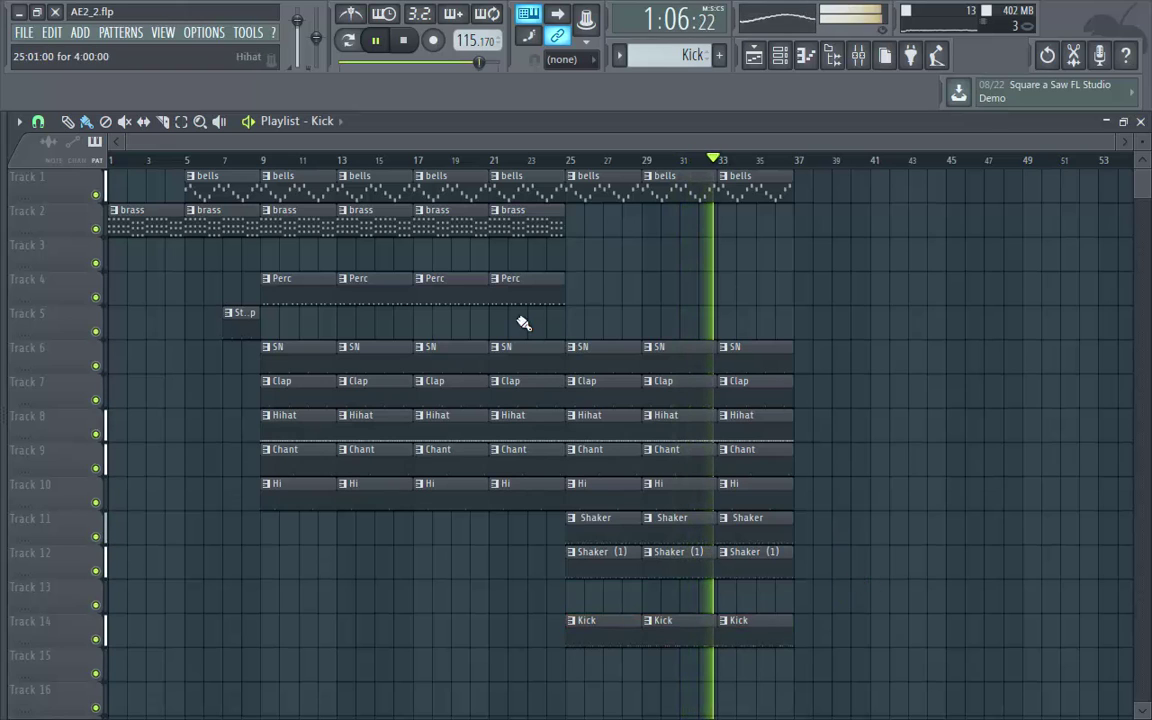
# Delete the three Hihat clips on Track 8 between bars 25 and 36.
pyautogui.click(324, 120)
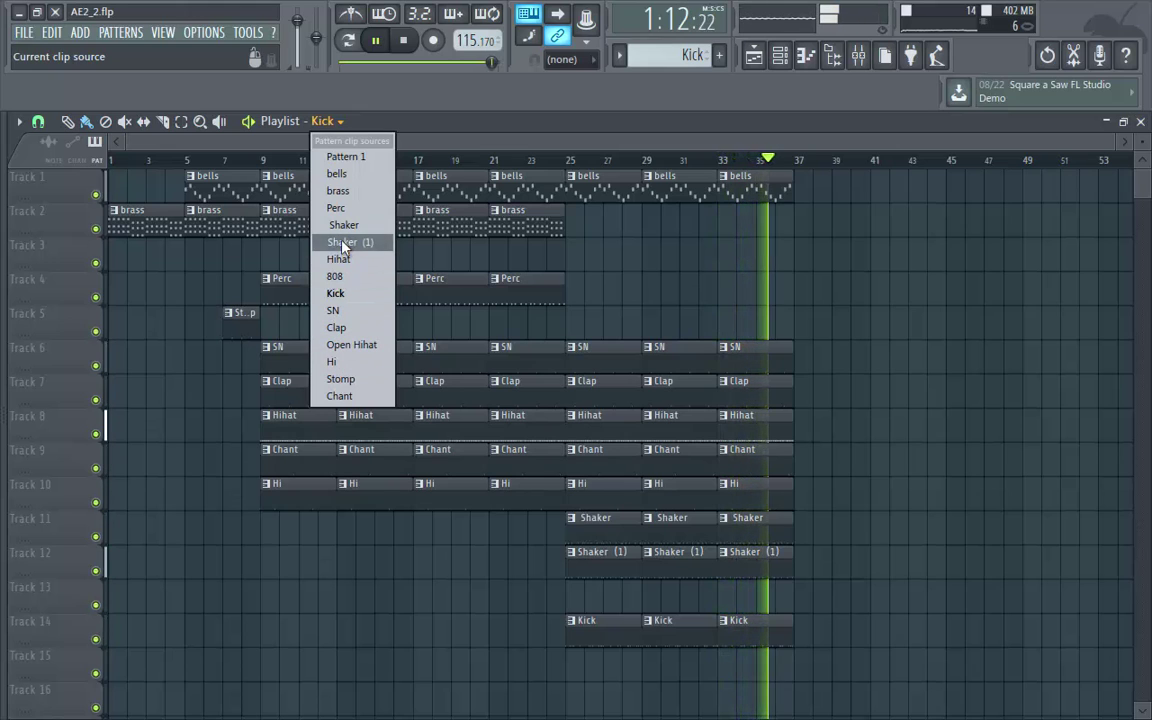
pyautogui.rightClick(600, 435)
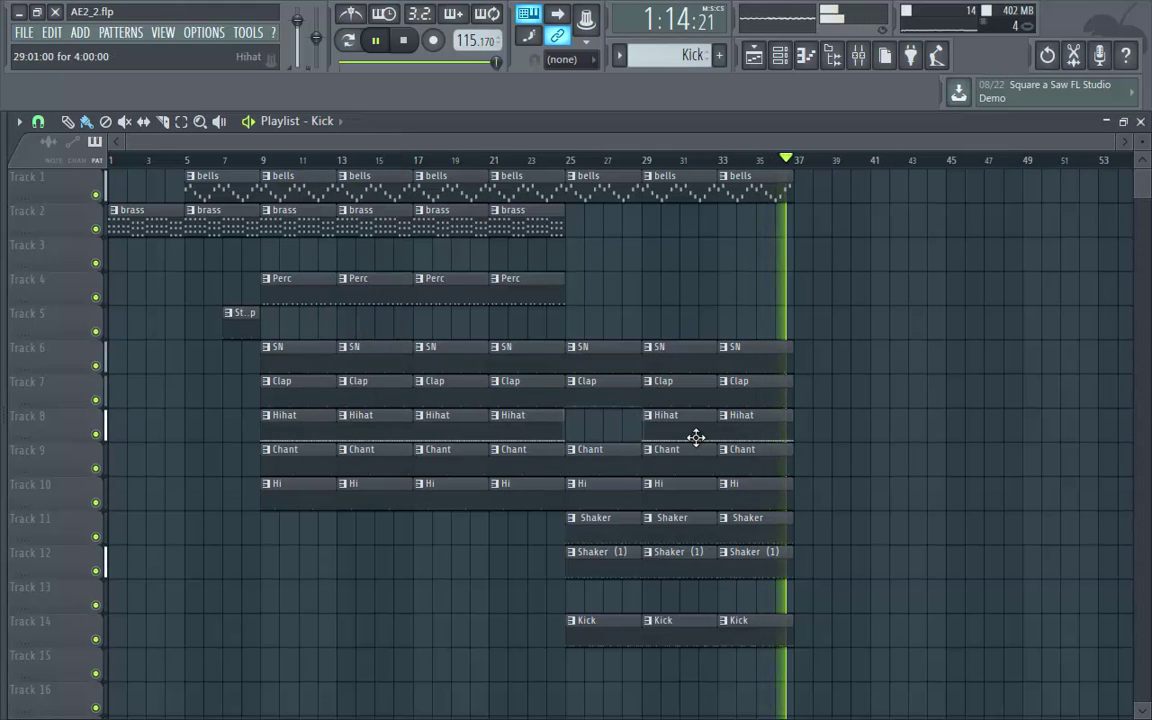
pyautogui.rightClick(693, 437)
pyautogui.rightClick(747, 437)
# Play the song from bar 25 and place a Stomp clip on Track 5 across bars 35 and 36.
pyautogui.click(570, 162)
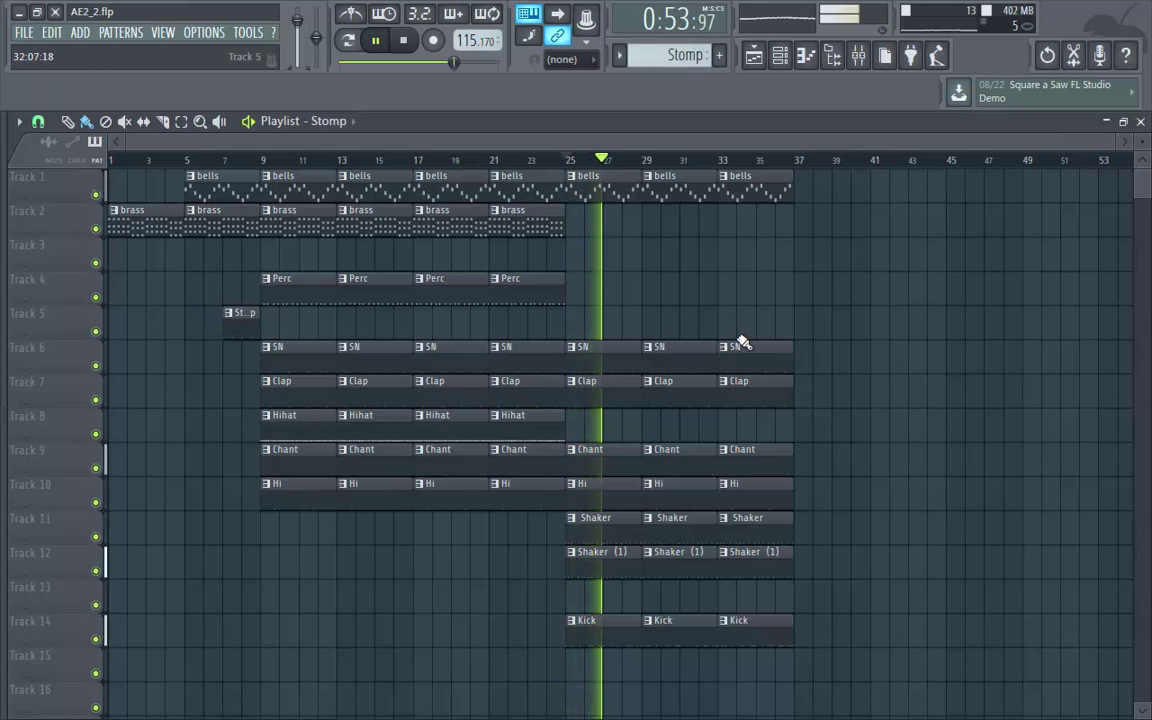
pyautogui.click(763, 328)
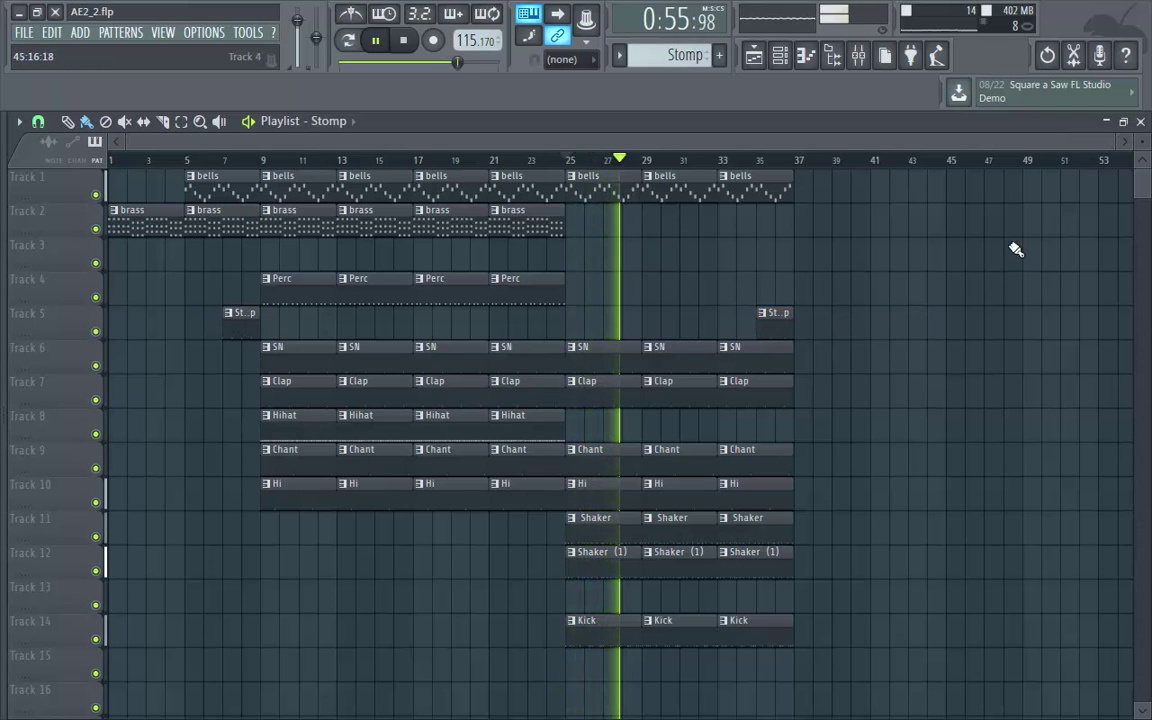
# Delete the SN and Clap clips on Tracks 6 and 7 between bars 25 and 36.
pyautogui.scroll(-1, 620, 440)
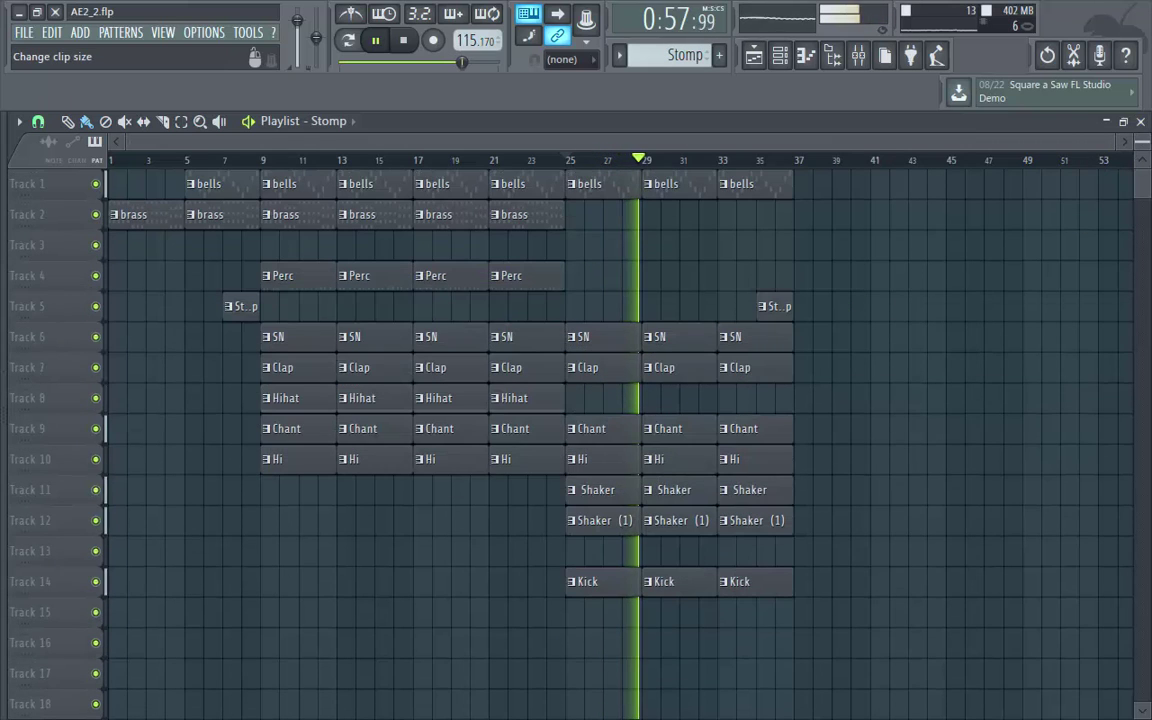
pyautogui.scroll(1, 858, 296)
pyautogui.rightClick(608, 400)
pyautogui.rightClick(605, 361)
pyautogui.rightClick(669, 371)
pyautogui.rightClick(674, 398)
pyautogui.rightClick(739, 370)
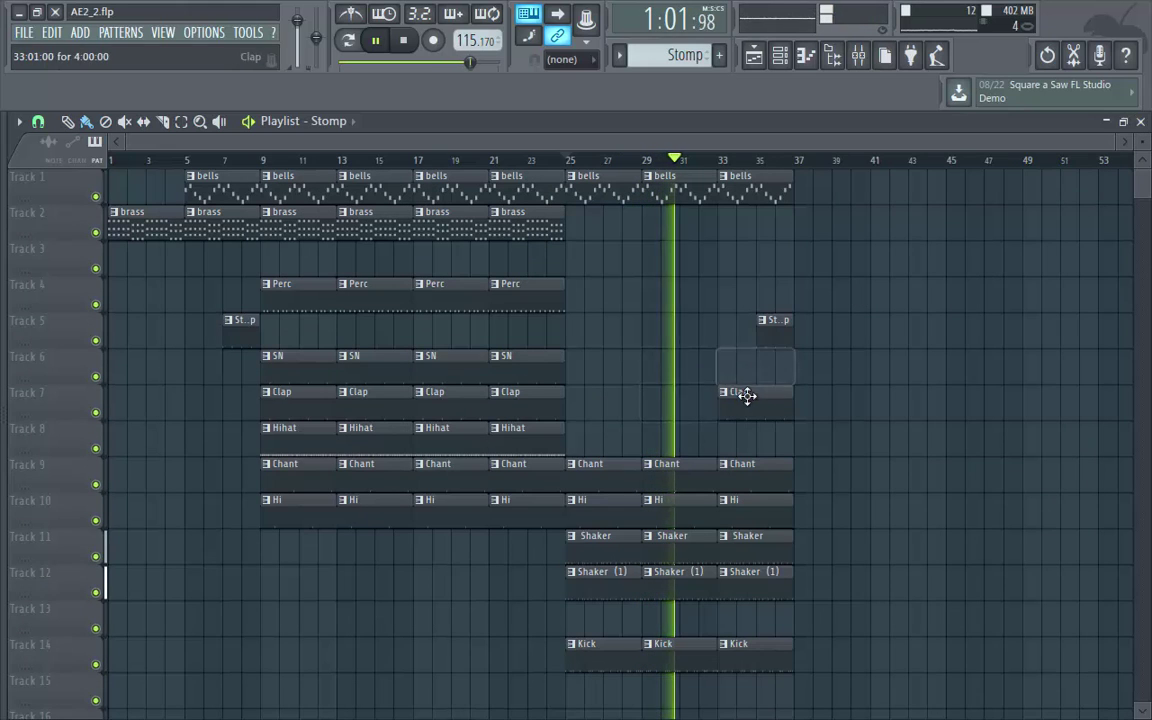
pyautogui.rightClick(747, 396)
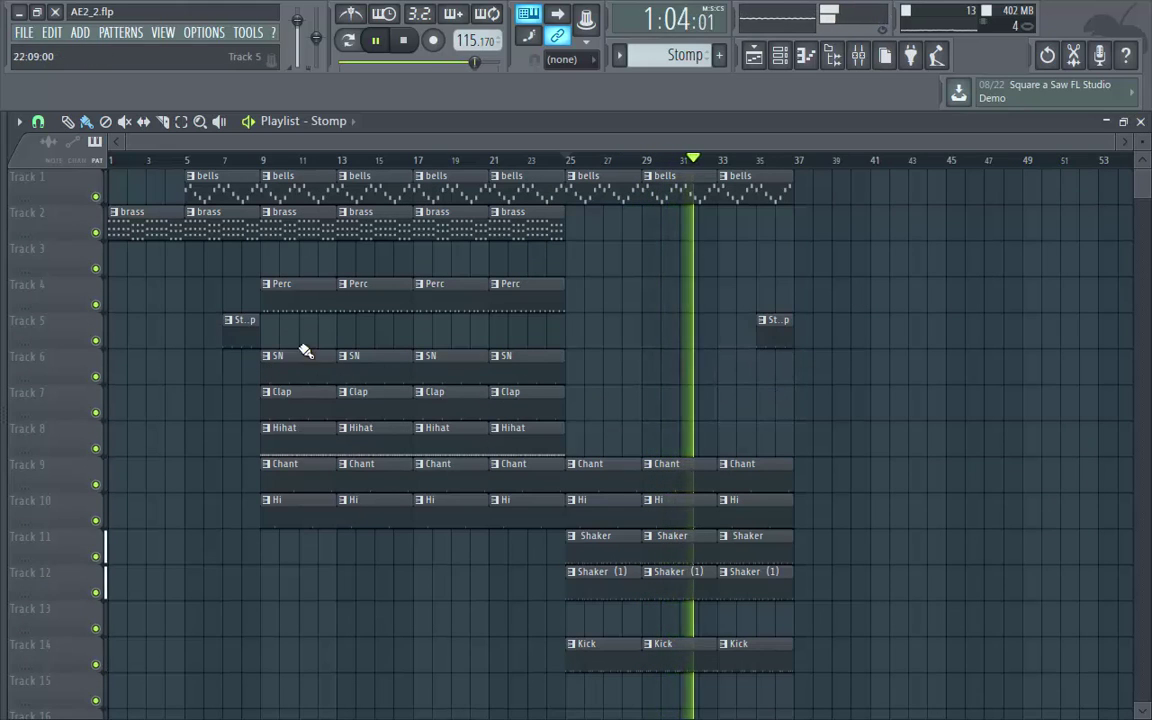
# Place four SN clips on Track 6 and four Clap clips on Track 7 across bars 37 to 52.
pyautogui.moveTo(807, 381)
pyautogui.mouseDown()
pyautogui.moveTo(1041, 381)
pyautogui.moveTo(1075, 450)
pyautogui.mouseUp()
pyautogui.click(450, 406)
pyautogui.moveTo(807, 405)
pyautogui.mouseDown()
pyautogui.moveTo(990, 411)
pyautogui.moveTo(849, 352)
pyautogui.mouseUp()
# Place four brass clips on Track 2 across bars 37 to 52 and duplicate the last four bells clips on Track 1 over the same bars.
pyautogui.click(525, 213)
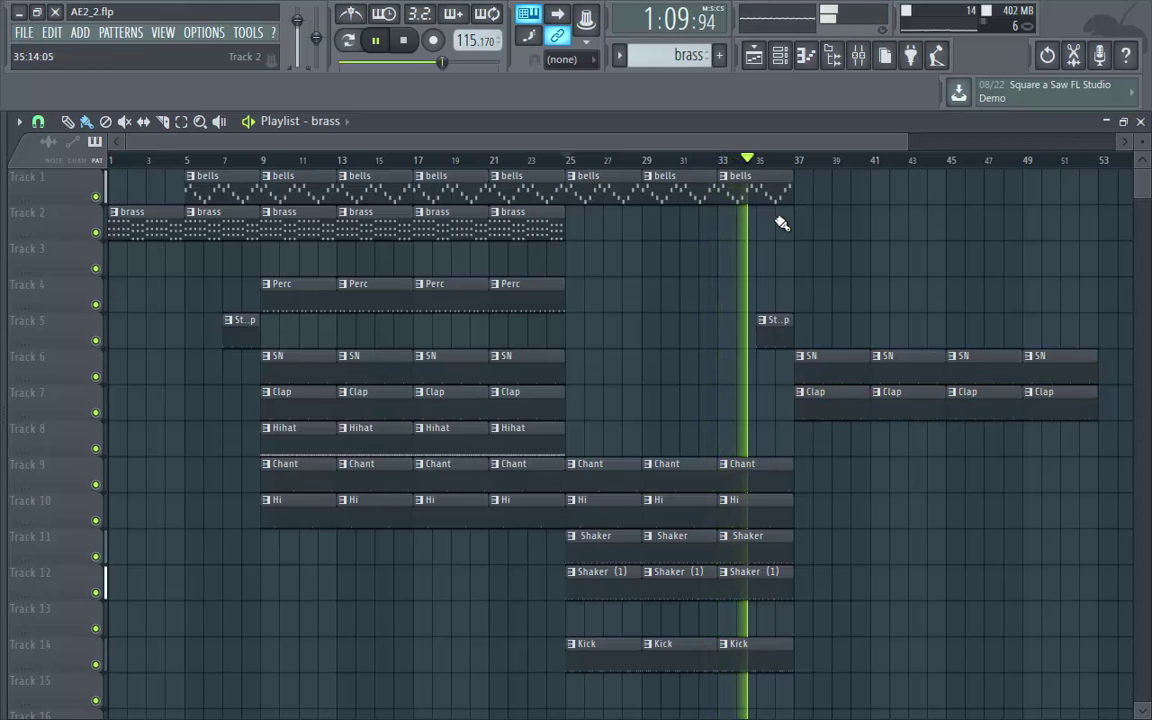
pyautogui.moveTo(801, 226)
pyautogui.mouseDown()
pyautogui.moveTo(1003, 226)
pyautogui.moveTo(992, 208)
pyautogui.mouseUp()
pyautogui.moveTo(818, 187); pyautogui.dragTo(548, 188)
pyautogui.hotkey('ctrl', 'b')
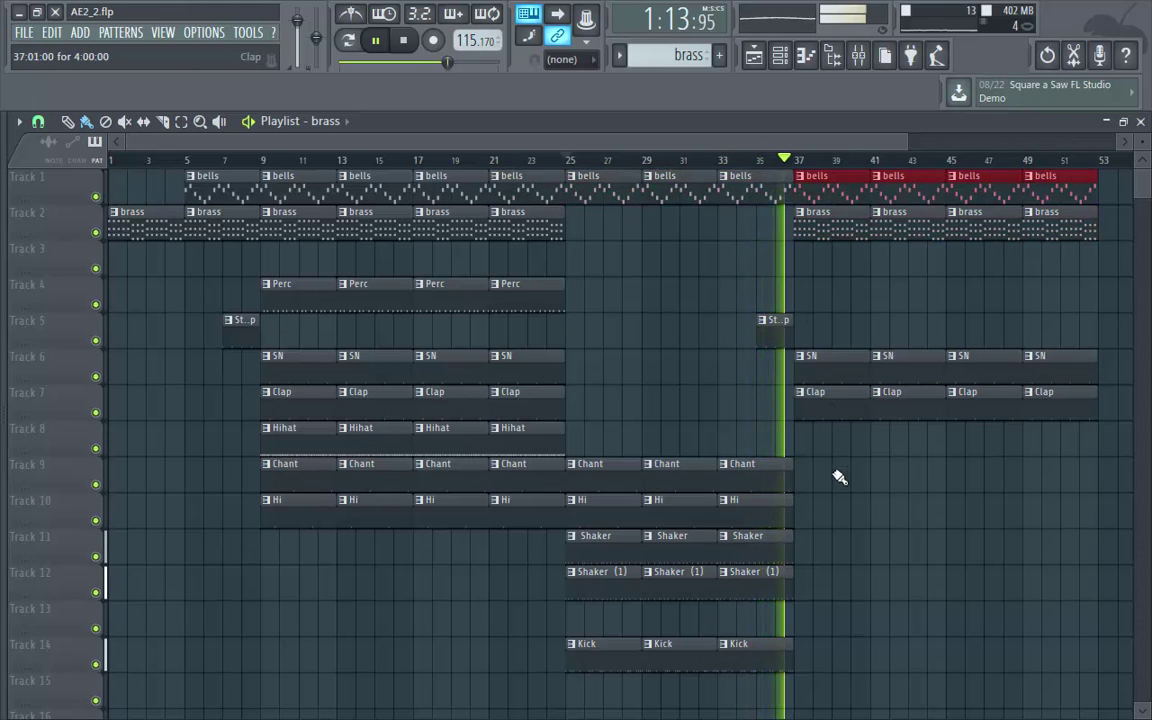
pyautogui.hotkey('ctrl', 'd')
# Duplicate the Chant and Hi clips of bars 25 to 36 to bar 37, and add one more clip of each at bar 49.
pyautogui.moveTo(856, 460); pyautogui.dragTo(589, 517)
pyautogui.hotkey('ctrl', 'b')
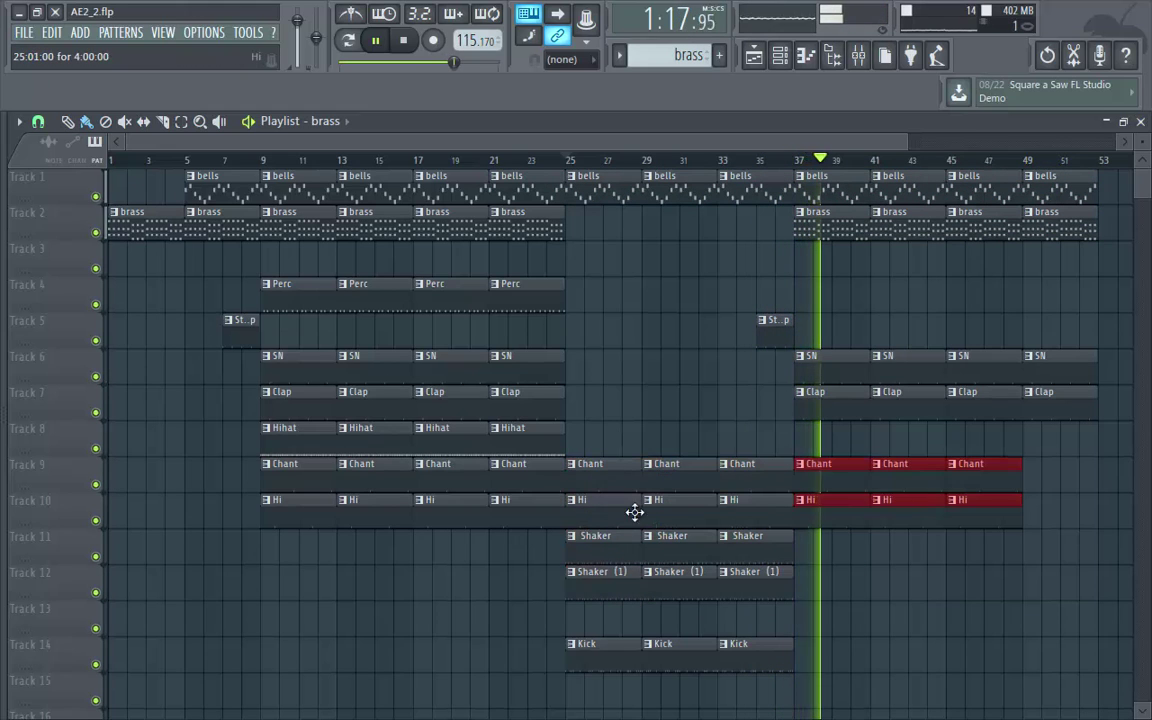
pyautogui.click(1060, 472)
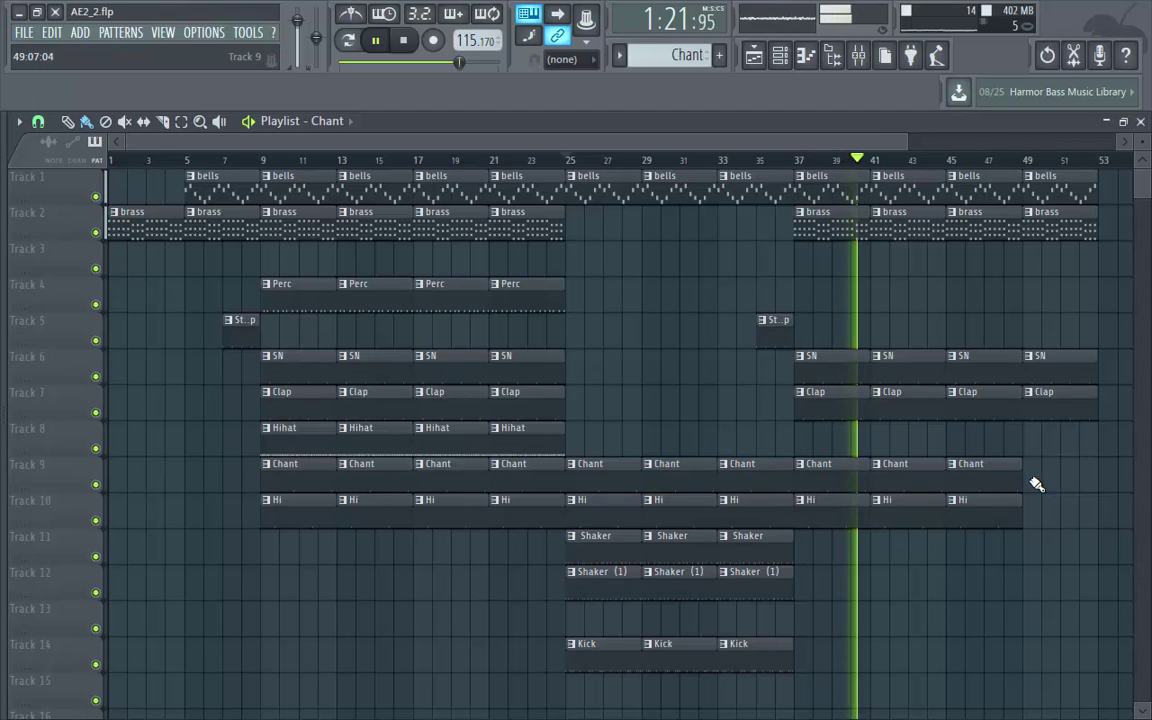
pyautogui.click(1036, 478)
pyautogui.click(1008, 514)
pyautogui.click(1035, 515)
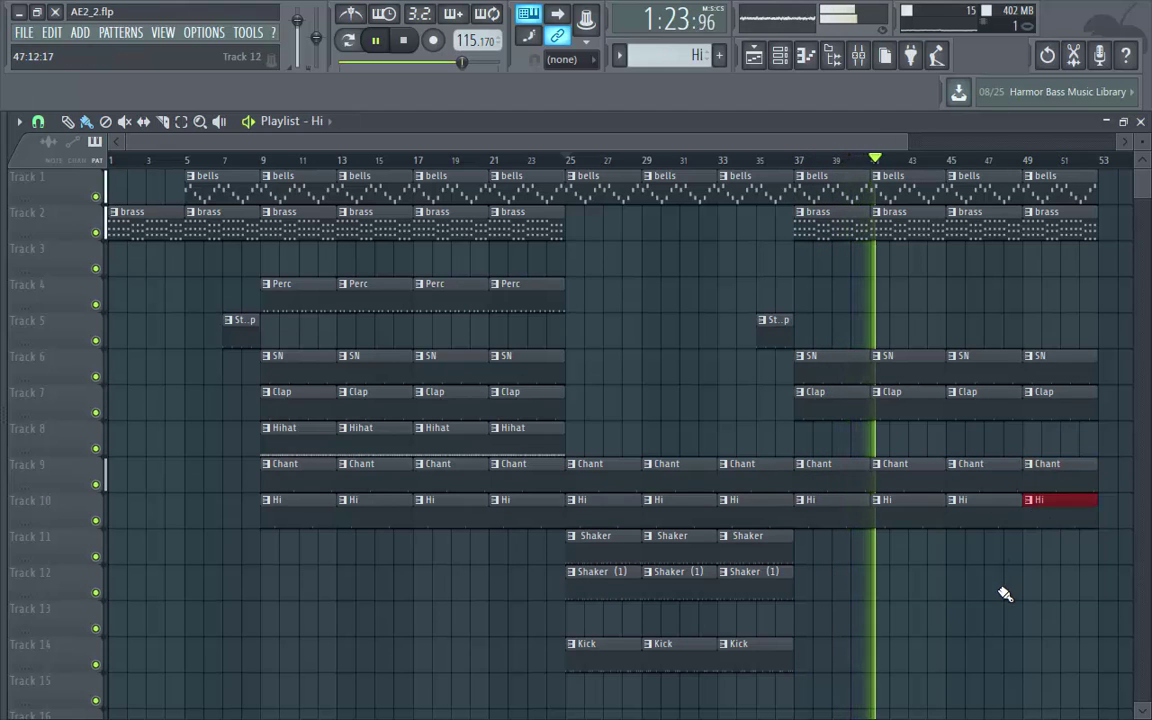
# Place four consecutive Hihat clips on Track 8 across bars 37 to 52.
pyautogui.moveTo(910, 142); pyautogui.dragTo(1118, 142)
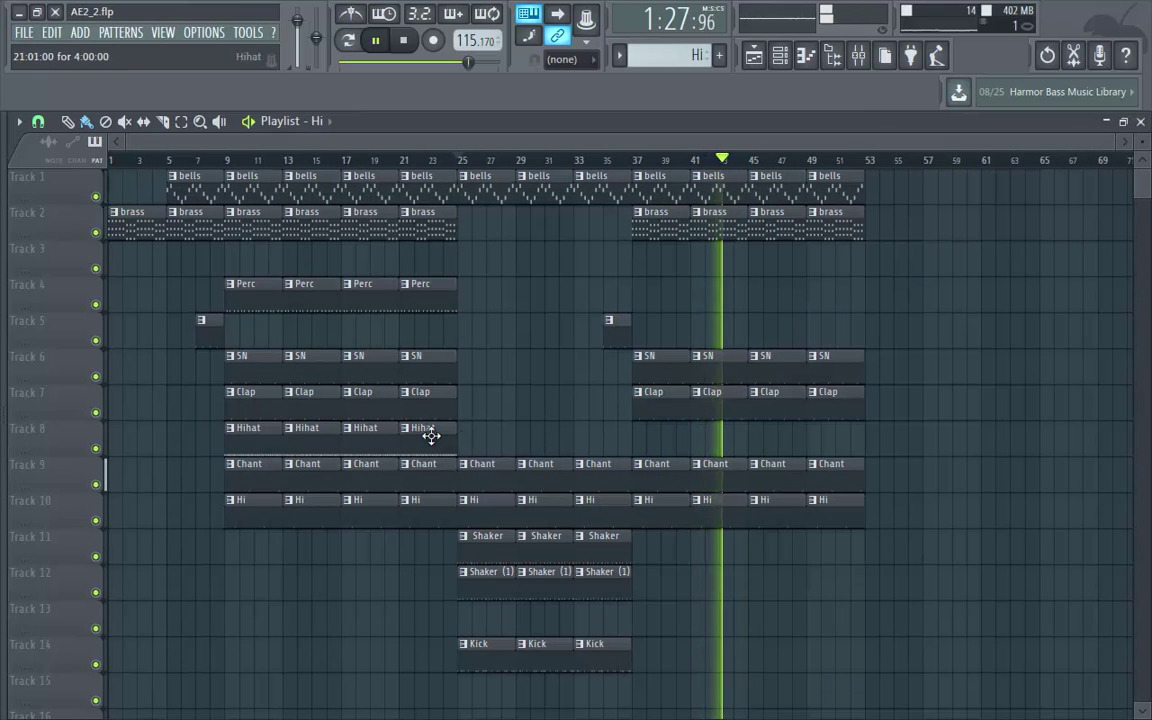
pyautogui.moveTo(640, 442); pyautogui.dragTo(810, 442)
pyautogui.rightClick(906, 450)
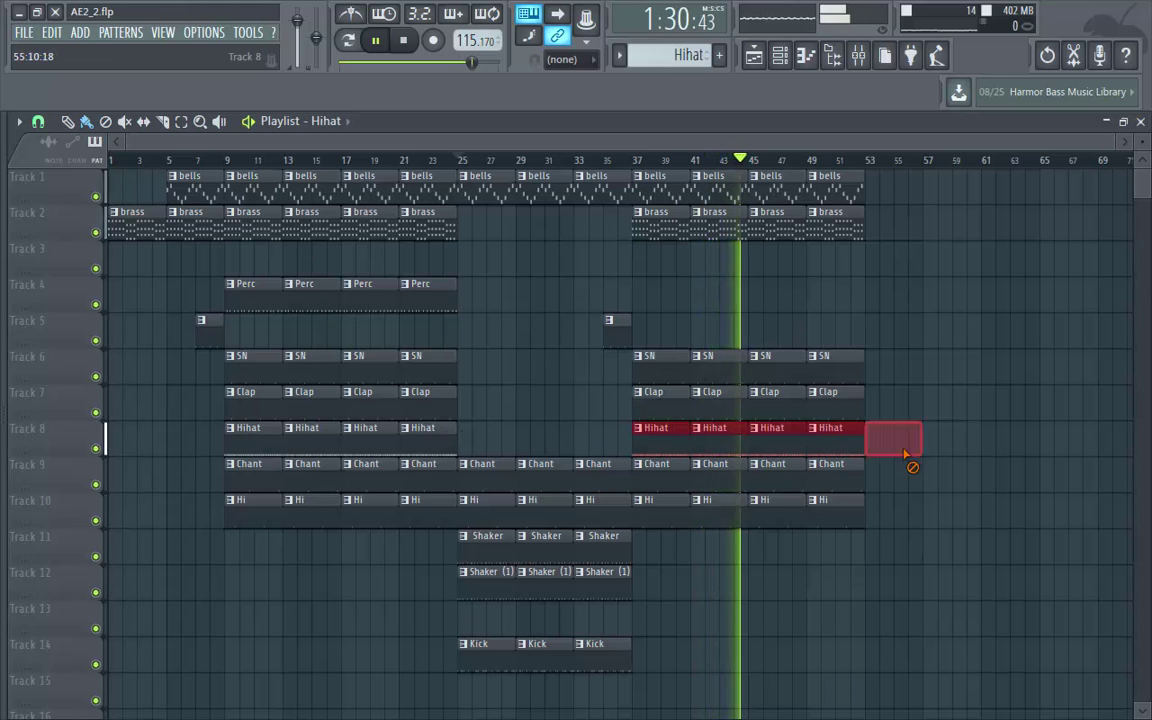
# Place four consecutive 808 clips on Track 15 across bars 9 to 24, deleting the extra ones from bar 25 onward.
pyautogui.click(333, 122)
pyautogui.click(338, 277)
pyautogui.scroll(-1, 455, 600)
pyautogui.moveTo(260, 663); pyautogui.dragTo(596, 668)
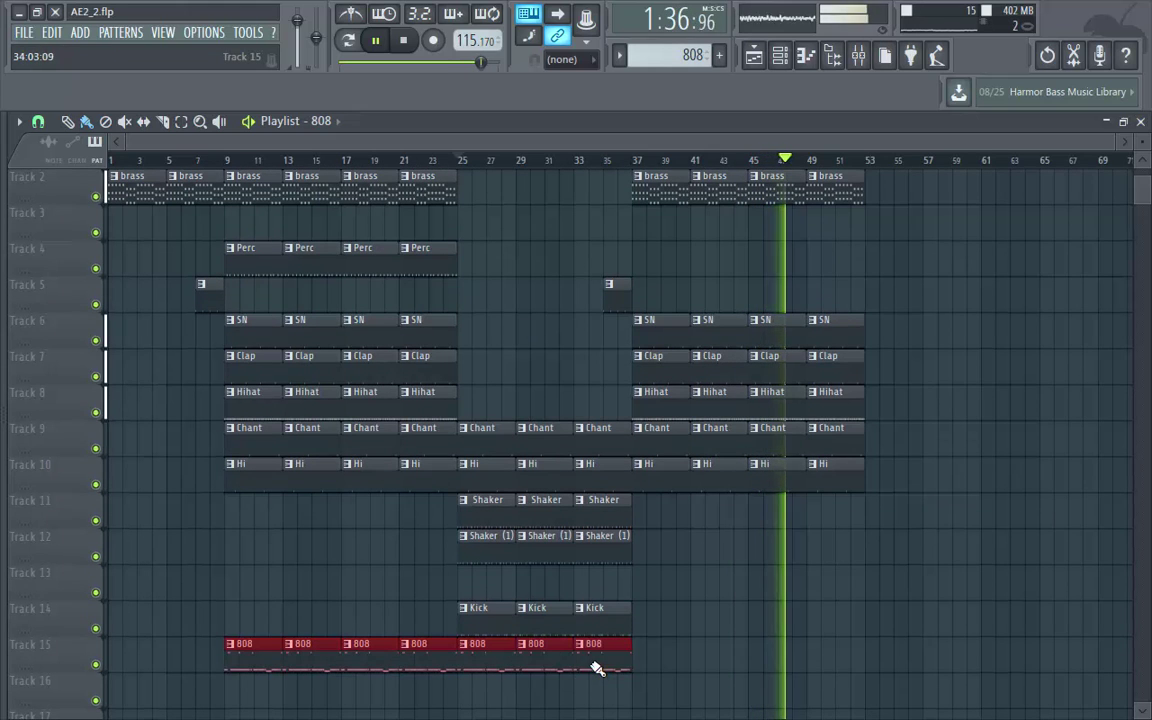
pyautogui.rightClick(470, 663)
pyautogui.rightClick(545, 666)
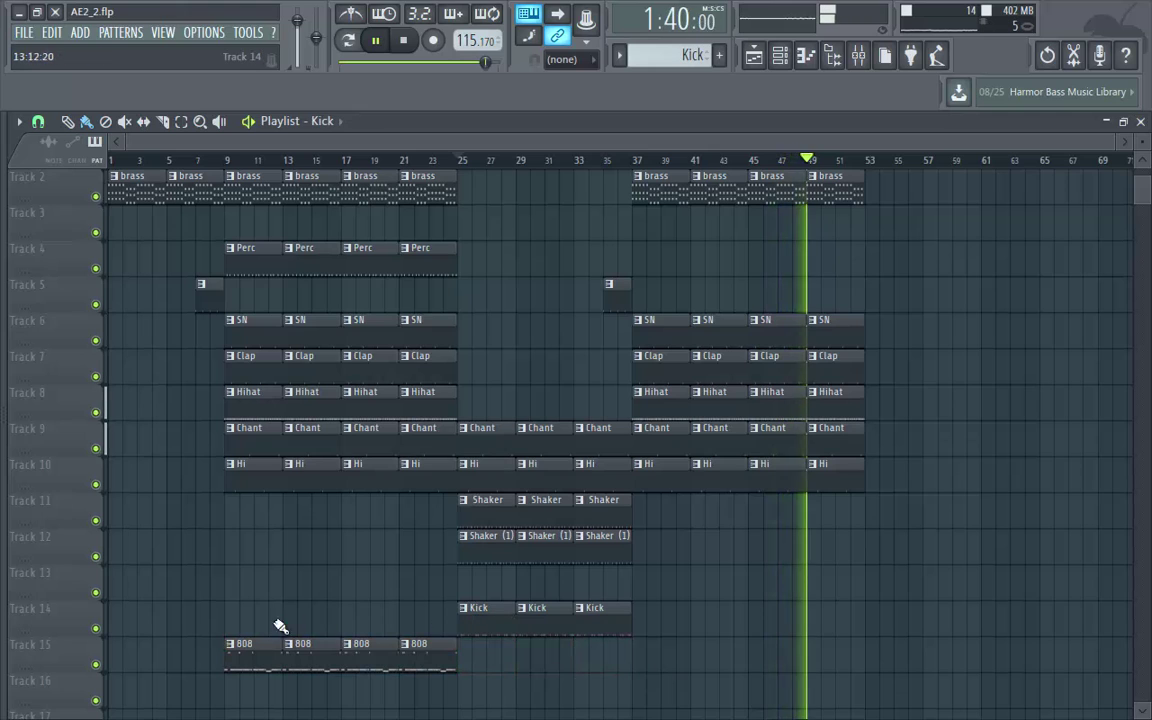
# Place three Kick clips on Track 14 across bars 9 to 20 and four 808 clips on Track 15 across bars 37 to 52.
pyautogui.moveTo(231, 626); pyautogui.dragTo(415, 630)
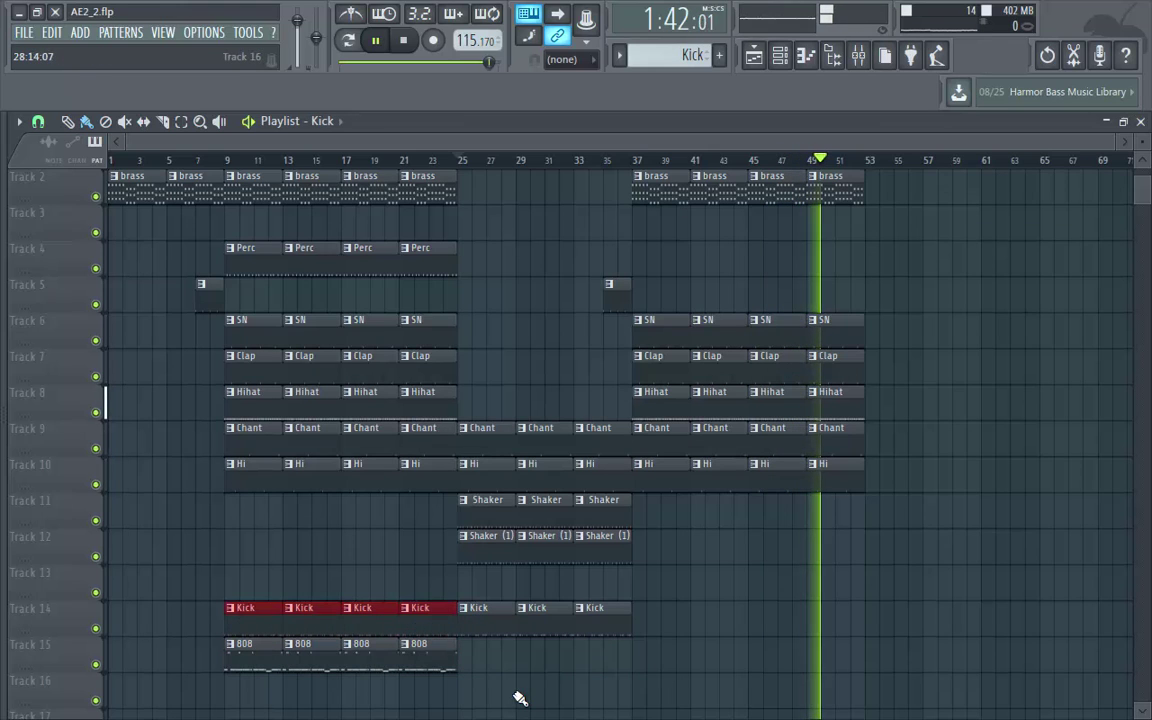
pyautogui.rightClick(438, 628)
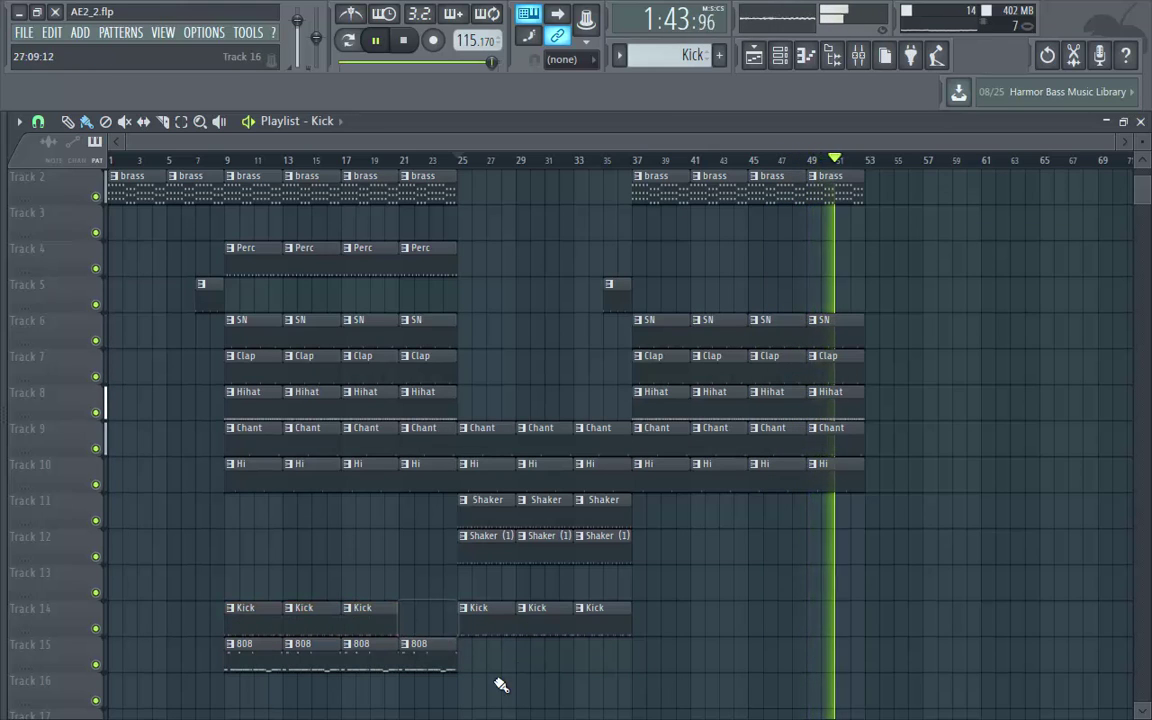
pyautogui.moveTo(643, 658); pyautogui.dragTo(822, 660)
# Place three consecutive Kick clips on Track 14 across bars 37 to 48, leaving bars 49 to 52 without a kick.
pyautogui.click(608, 632)
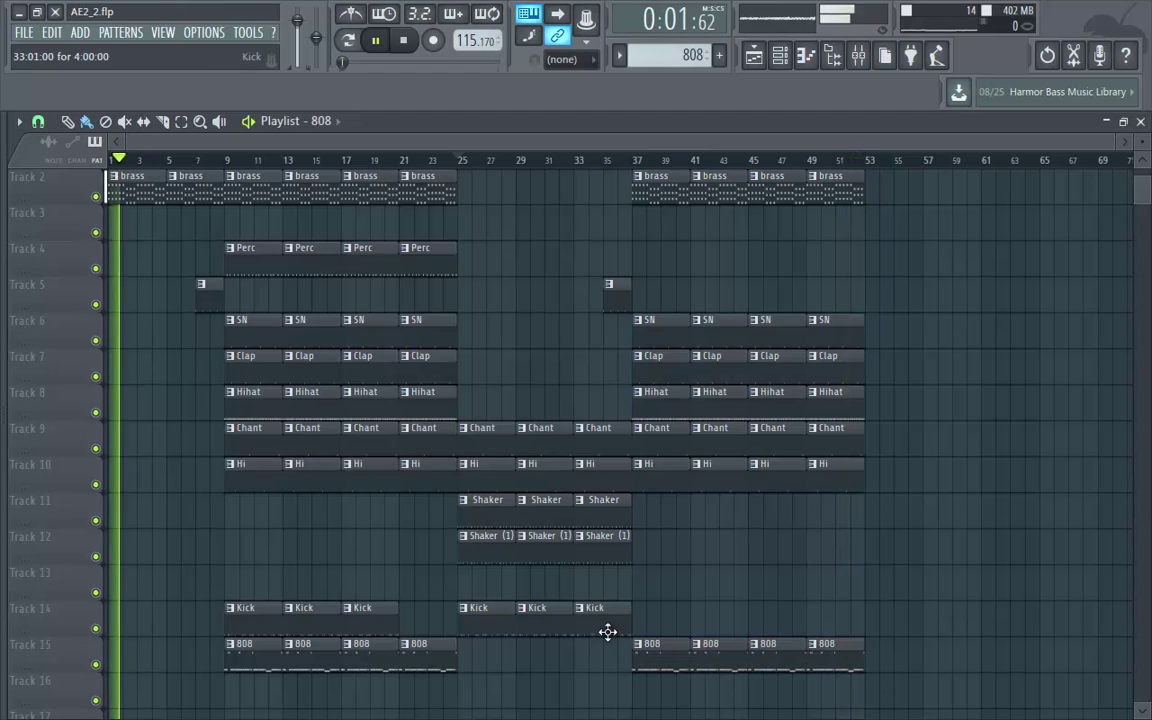
pyautogui.click(636, 628)
pyautogui.rightClick(915, 598)
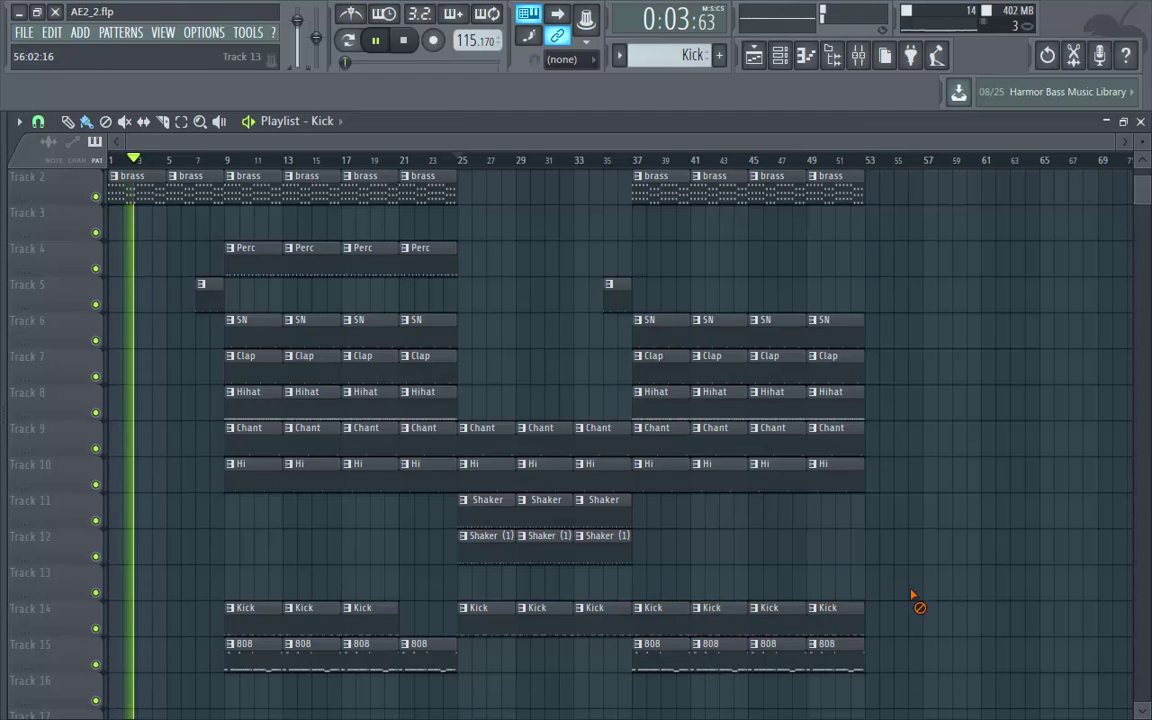
pyautogui.rightClick(834, 620)
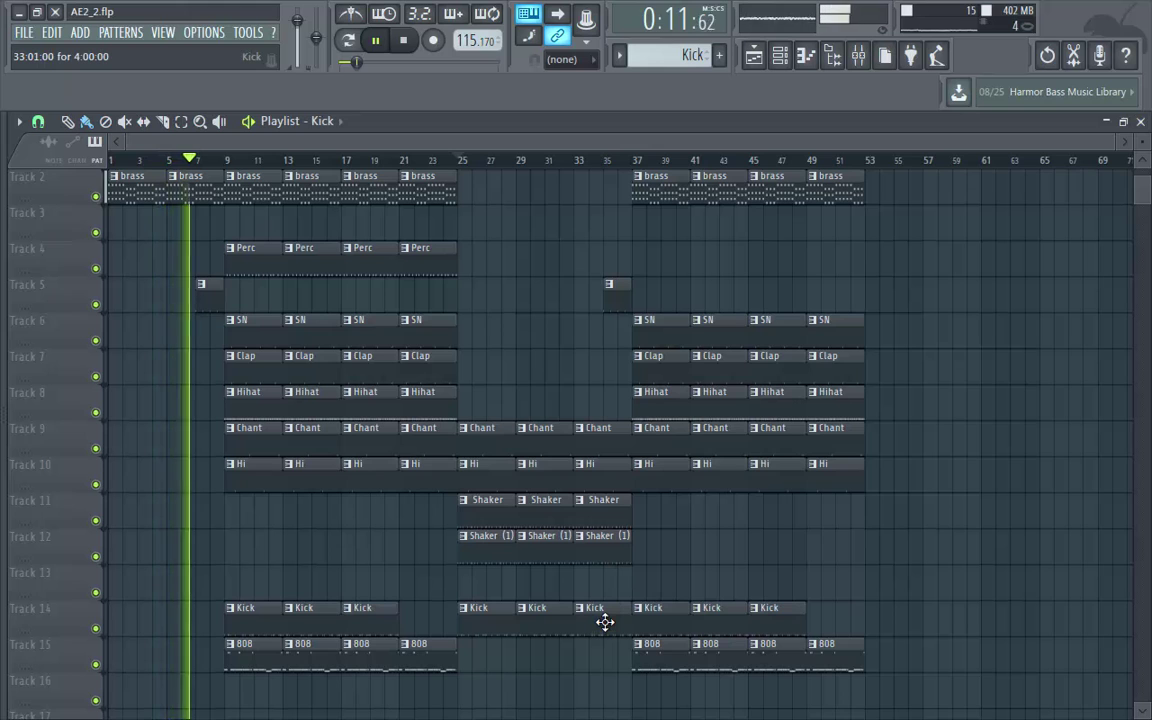
# Trim the Chant, Hi, Shaker, Shaker (1) and Kick clips starting at bar 33 so that they end at bar 35.
pyautogui.scroll(1, 977, 435)
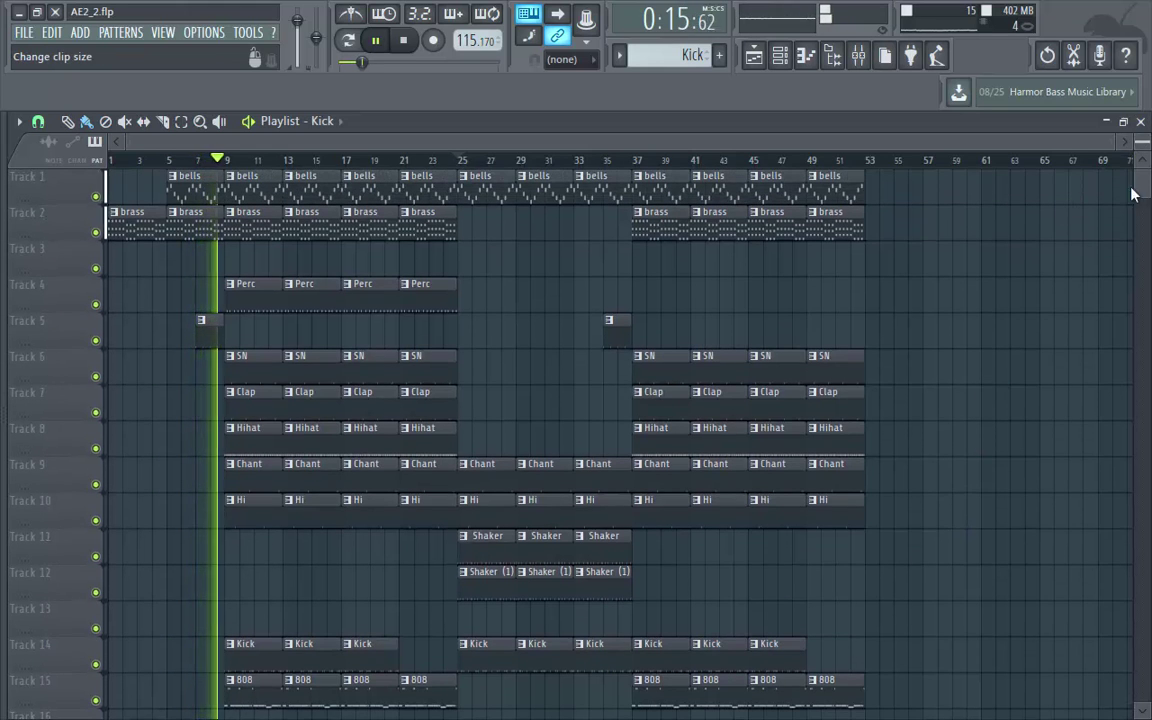
pyautogui.moveTo(587, 690); pyautogui.dragTo(620, 646)
pyautogui.click(630, 476)
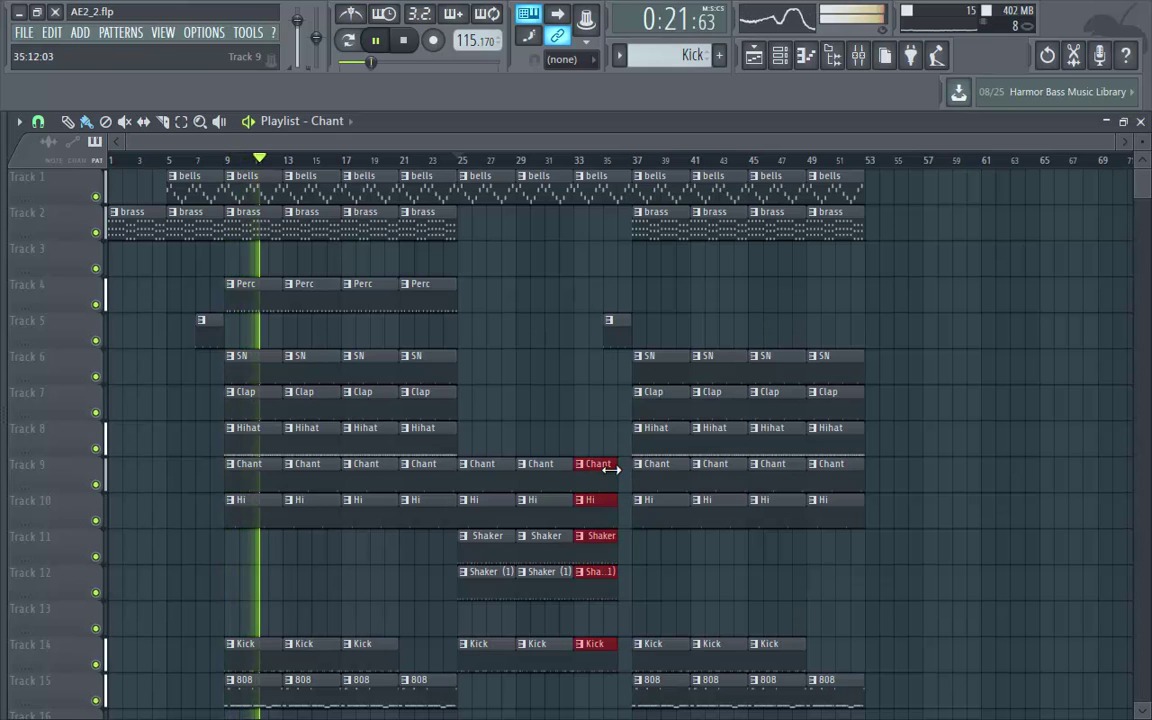
pyautogui.moveTo(628, 467); pyautogui.dragTo(602, 467)
pyautogui.click(914, 476)
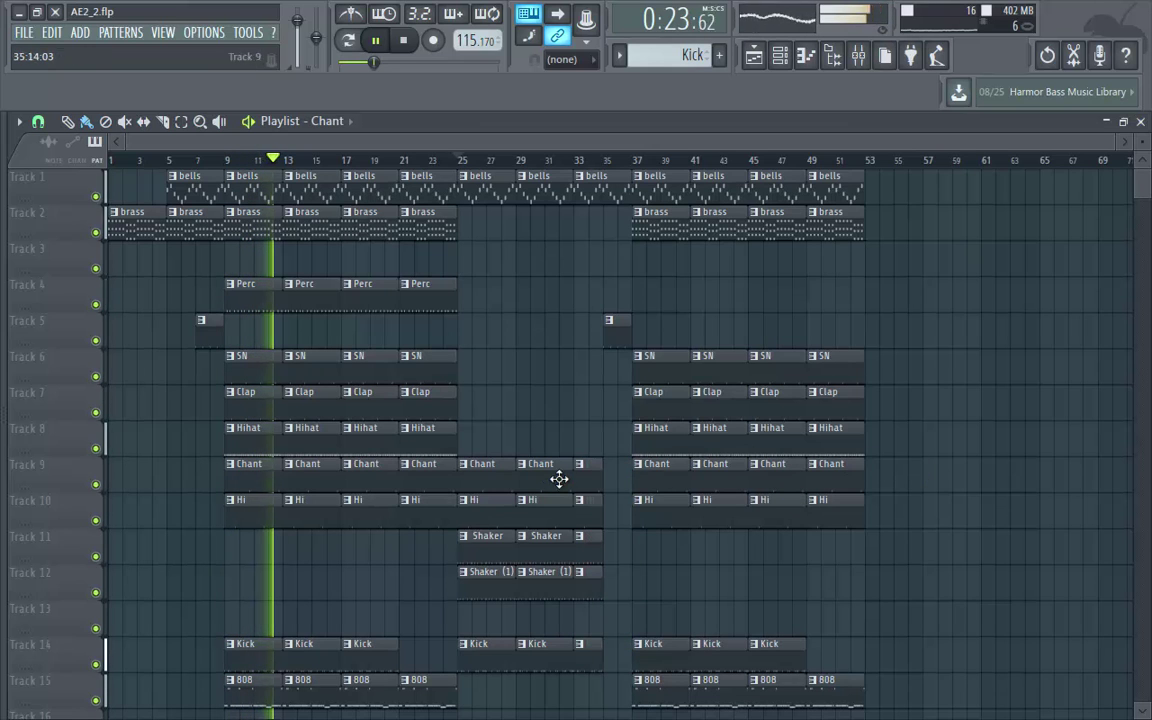
# Extend the Perc clips on Track 4 across bars 25 to 52 so that percussion also covers the break and returning section.
pyautogui.scroll(-1, 1002, 440)
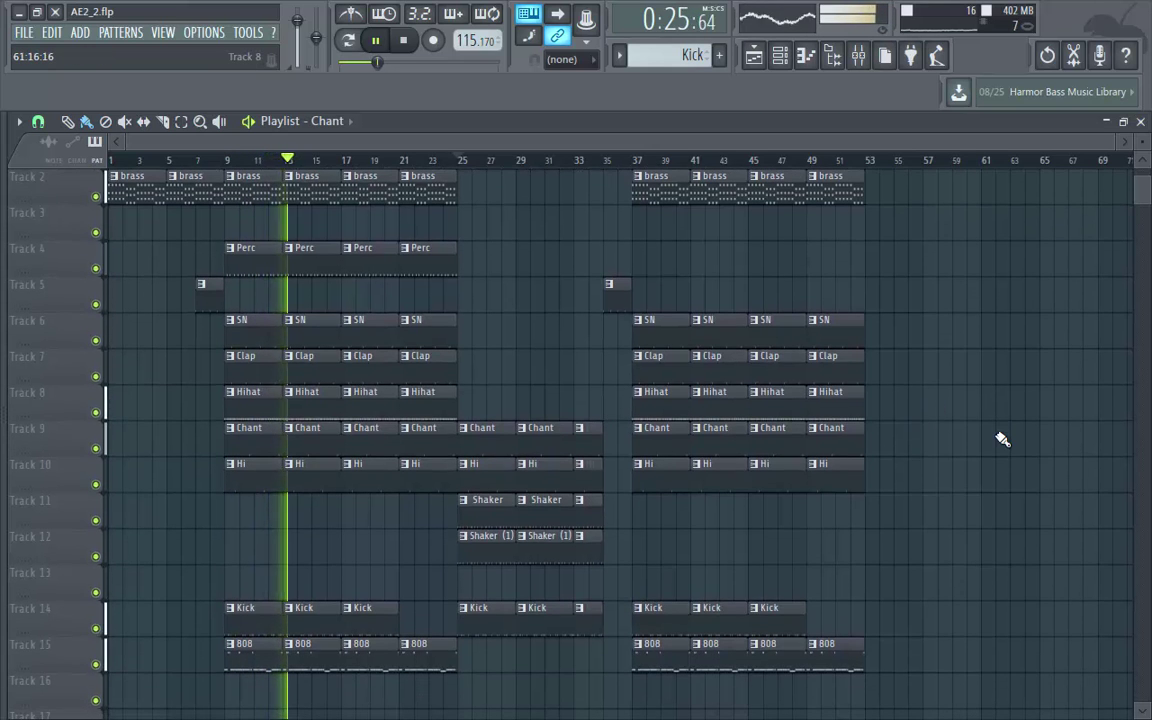
pyautogui.moveTo(1113, 147); pyautogui.dragTo(1125, 147)
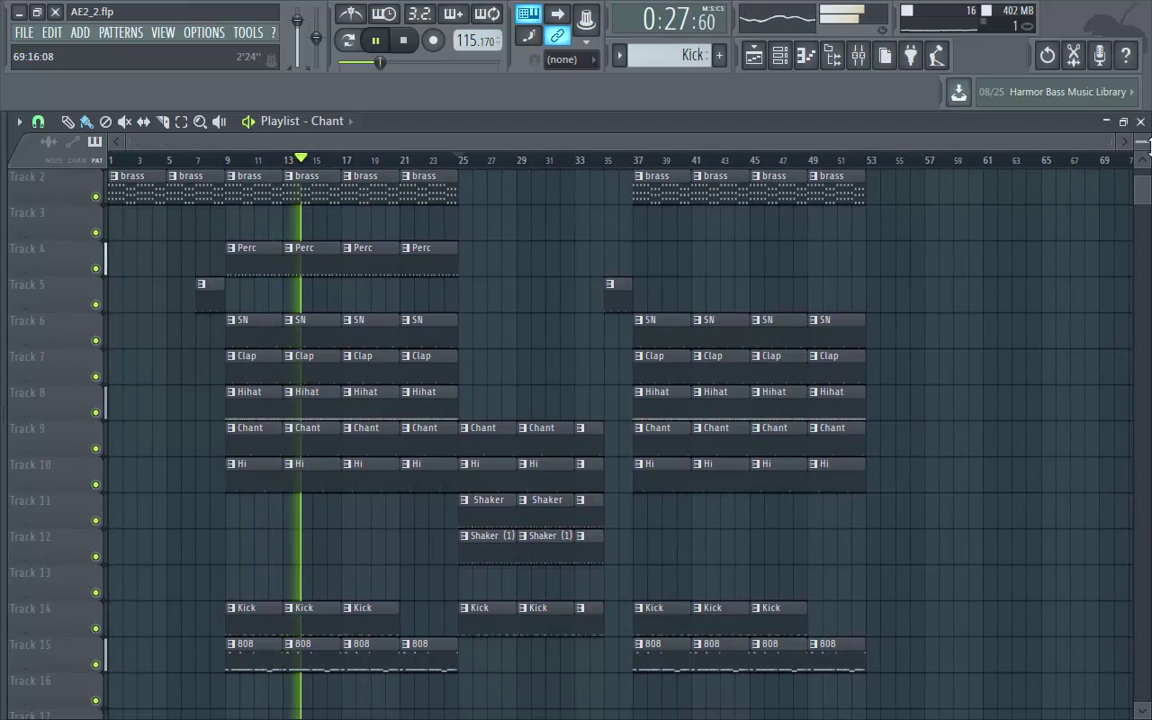
pyautogui.click(417, 249)
pyautogui.moveTo(643, 255); pyautogui.dragTo(830, 256)
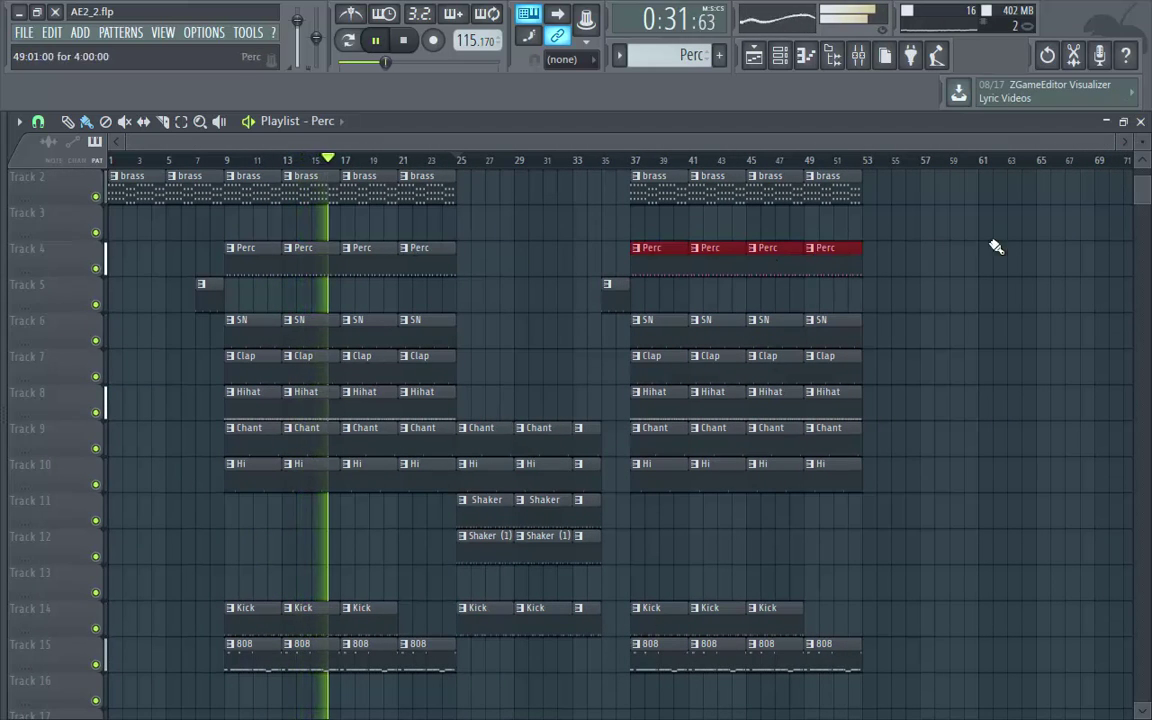
pyautogui.moveTo(473, 260); pyautogui.dragTo(926, 264)
pyautogui.scroll(1, 926, 264)
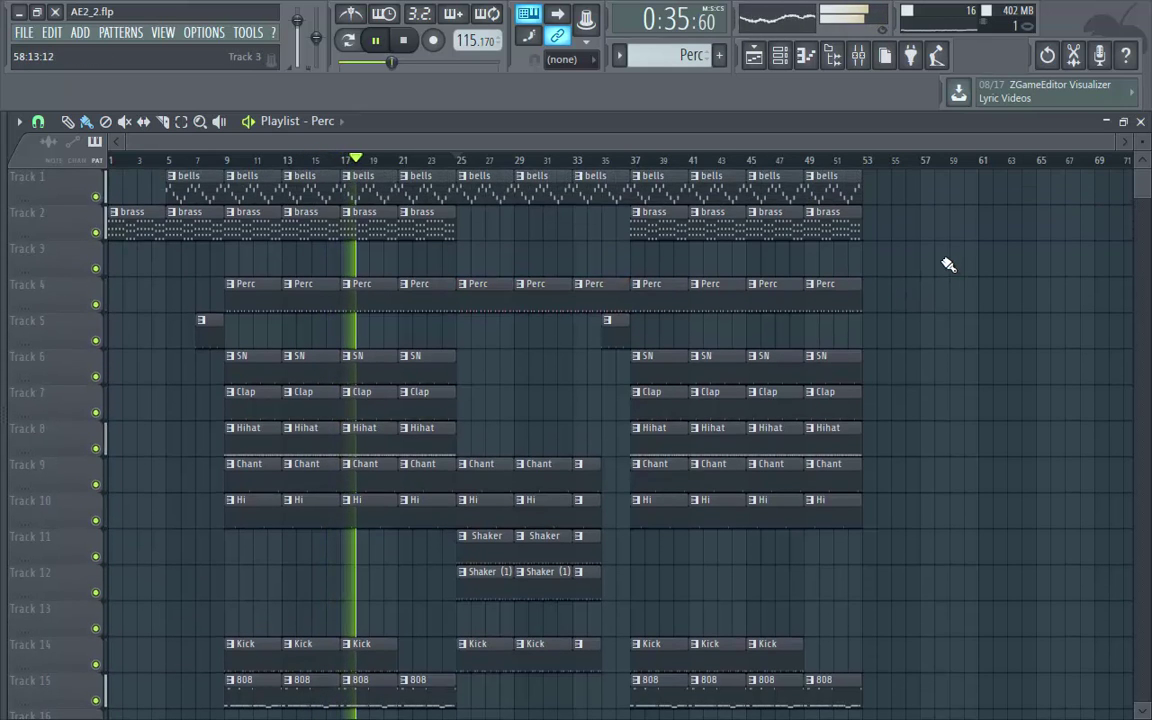
pyautogui.press('space')
# Place Open Hihat clips on Track 13 across bars 9 to 52 and delete those in bars 25 to 36.
pyautogui.click(327, 124)
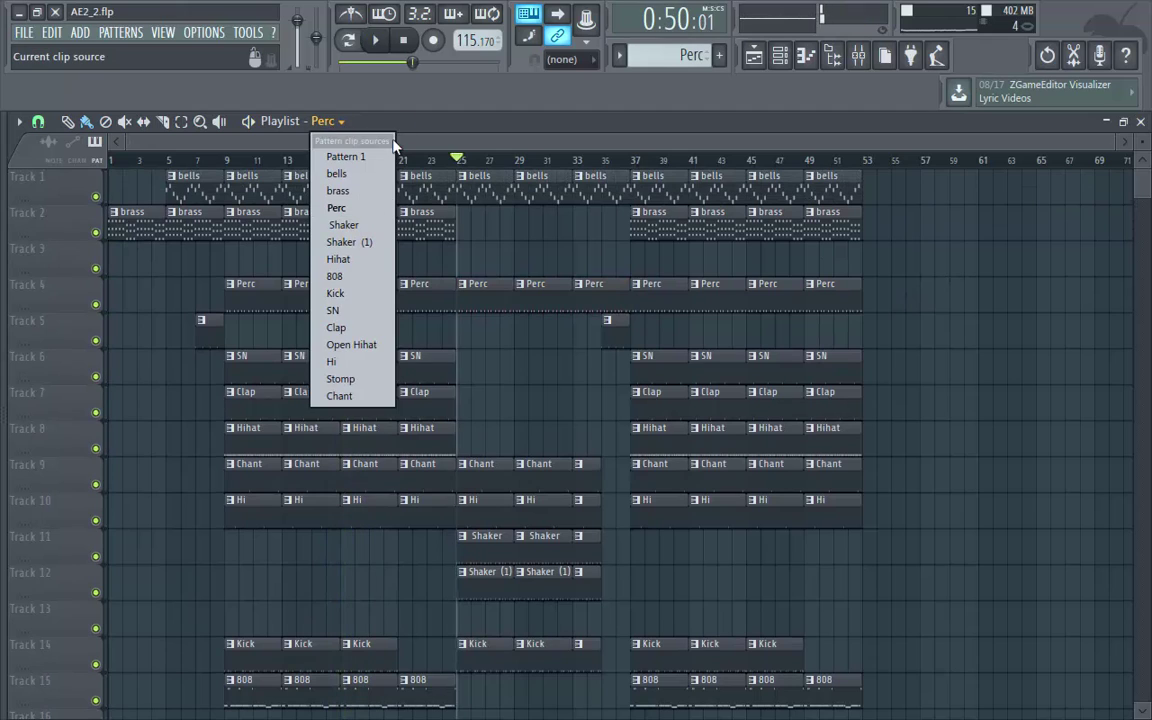
pyautogui.click(400, 40)
pyautogui.click(327, 122)
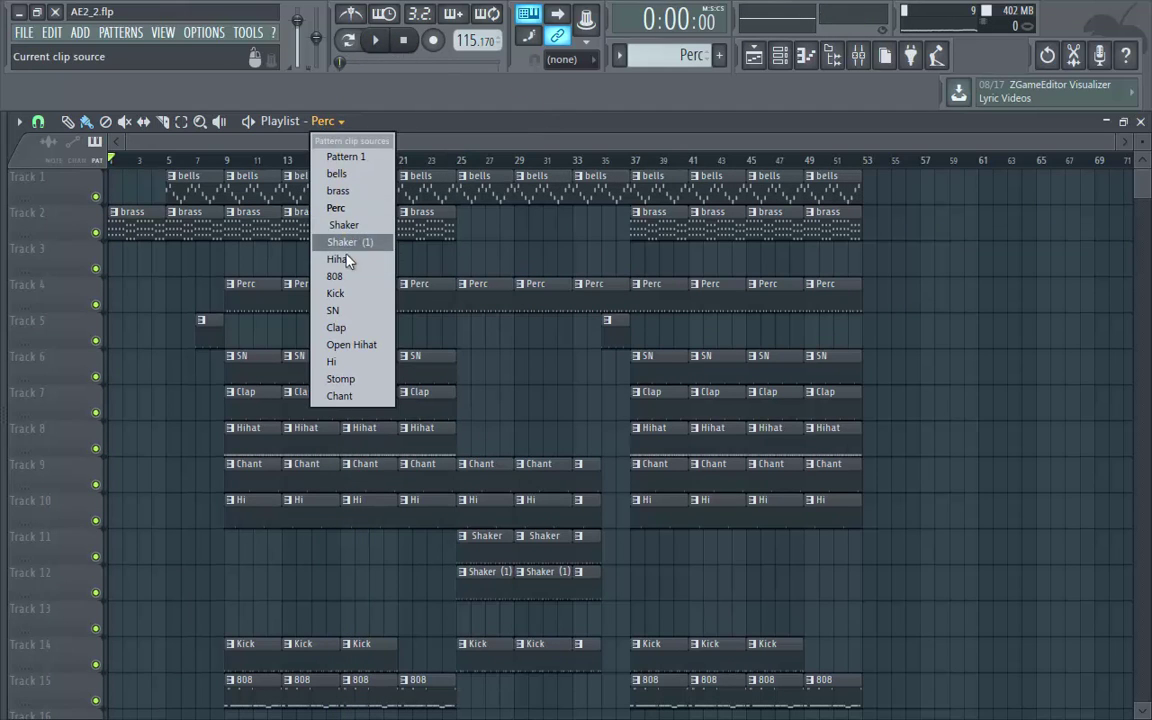
pyautogui.click(345, 344)
pyautogui.scroll(-1, 607, 457)
pyautogui.scroll(-1, 607, 457)
pyautogui.moveTo(233, 546); pyautogui.dragTo(820, 551)
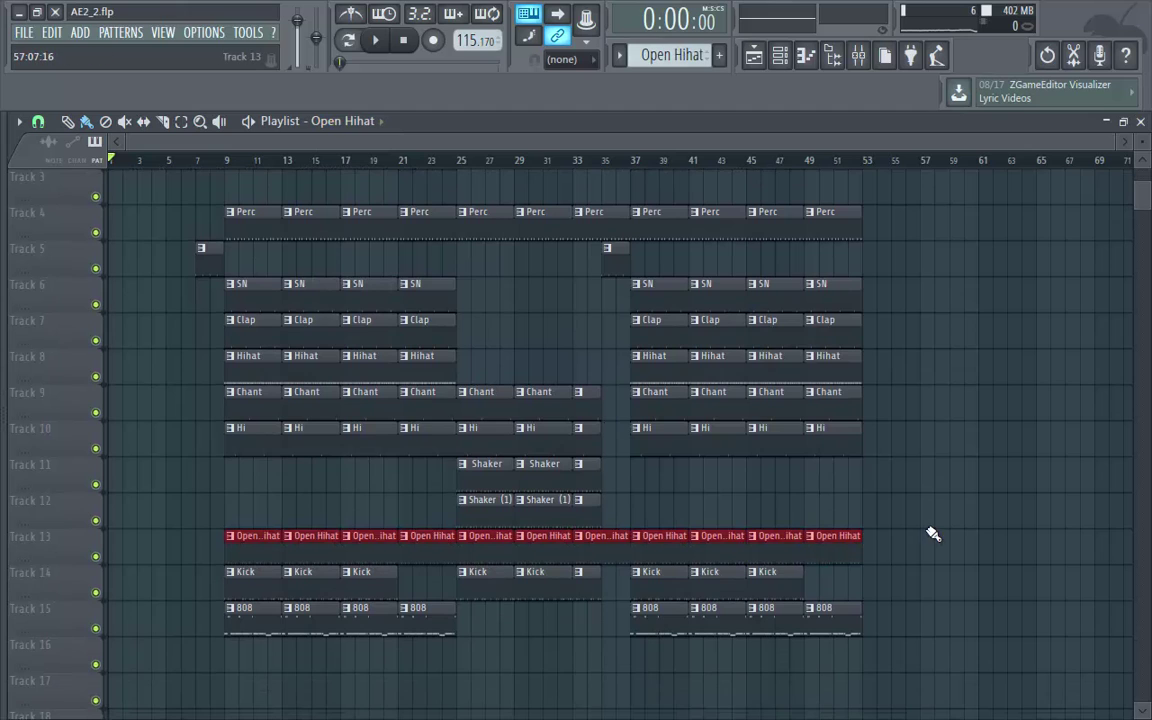
pyautogui.rightClick(483, 553)
pyautogui.rightClick(560, 546)
pyautogui.rightClick(604, 546)
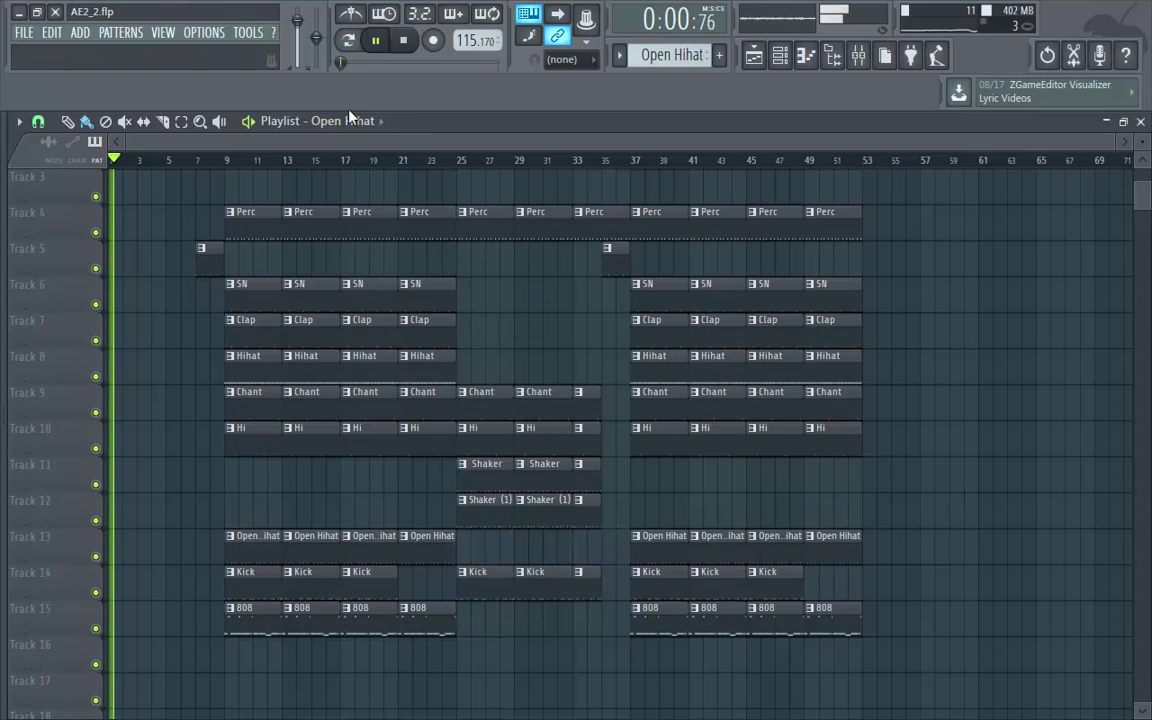
# Make the SN clip at bar 21 on Track 6 unique and place copies of it at bars 5 and 33.
pyautogui.click(373, 121)
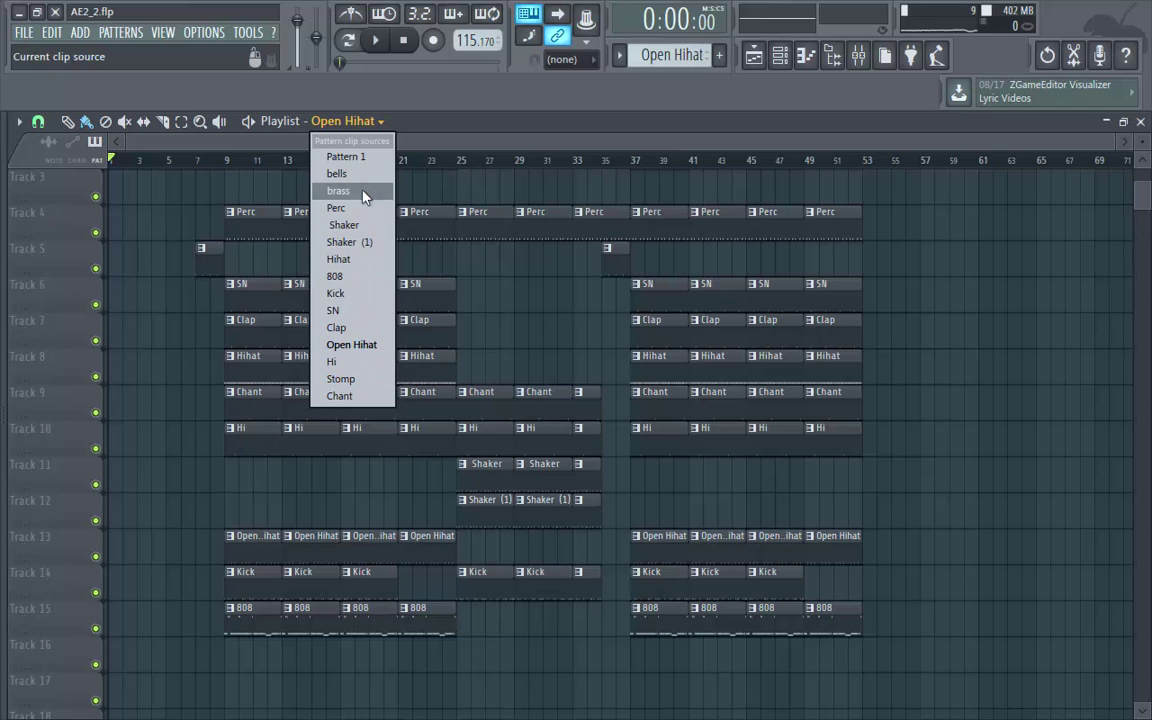
pyautogui.click(705, 155)
pyautogui.scroll(2, 985, 250)
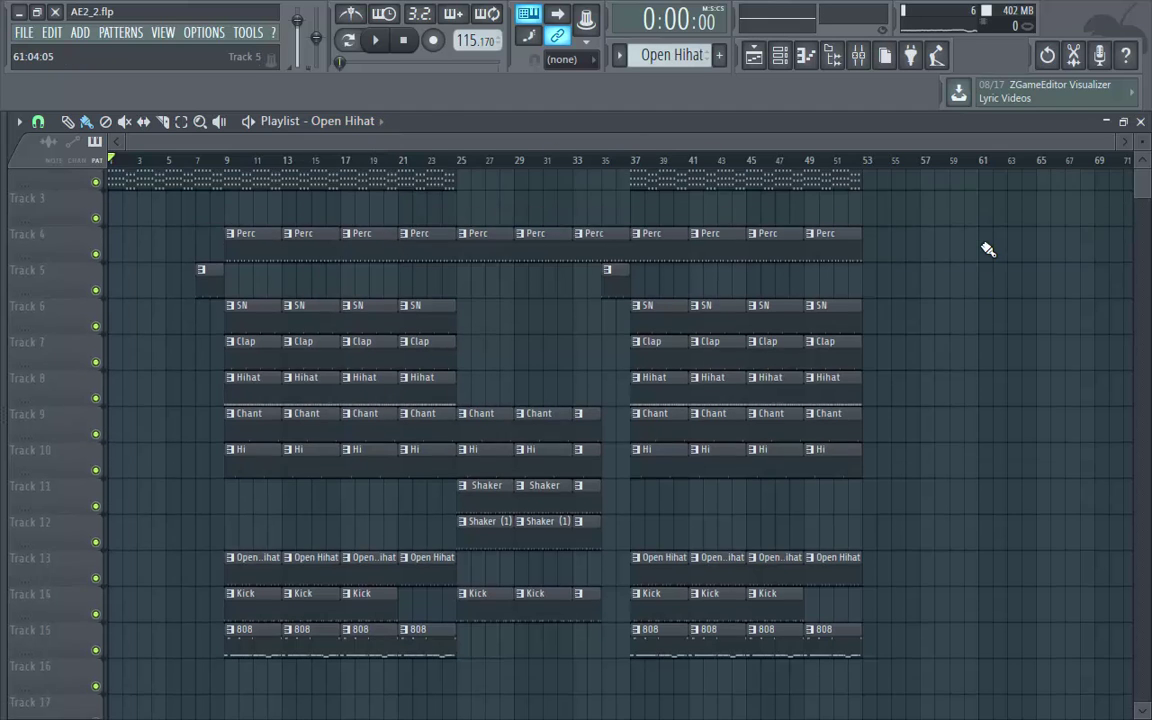
pyautogui.moveTo(1141, 135); pyautogui.dragTo(1141, 125)
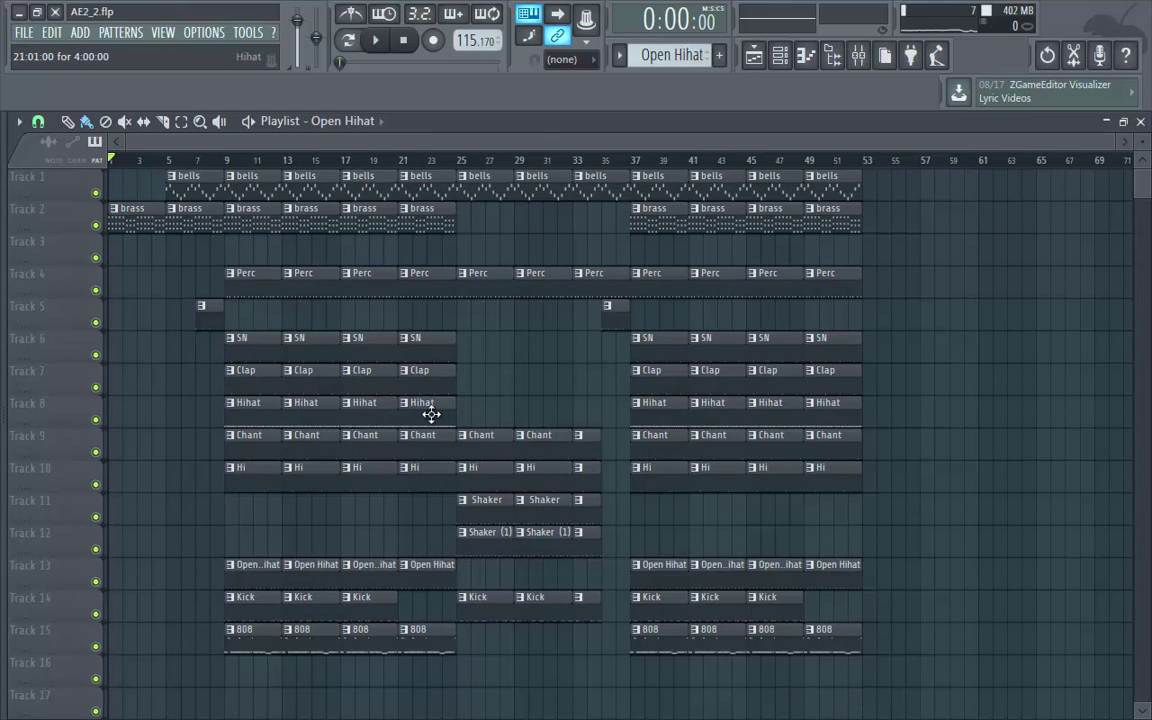
pyautogui.rightClick(410, 346)
pyautogui.click(437, 441)
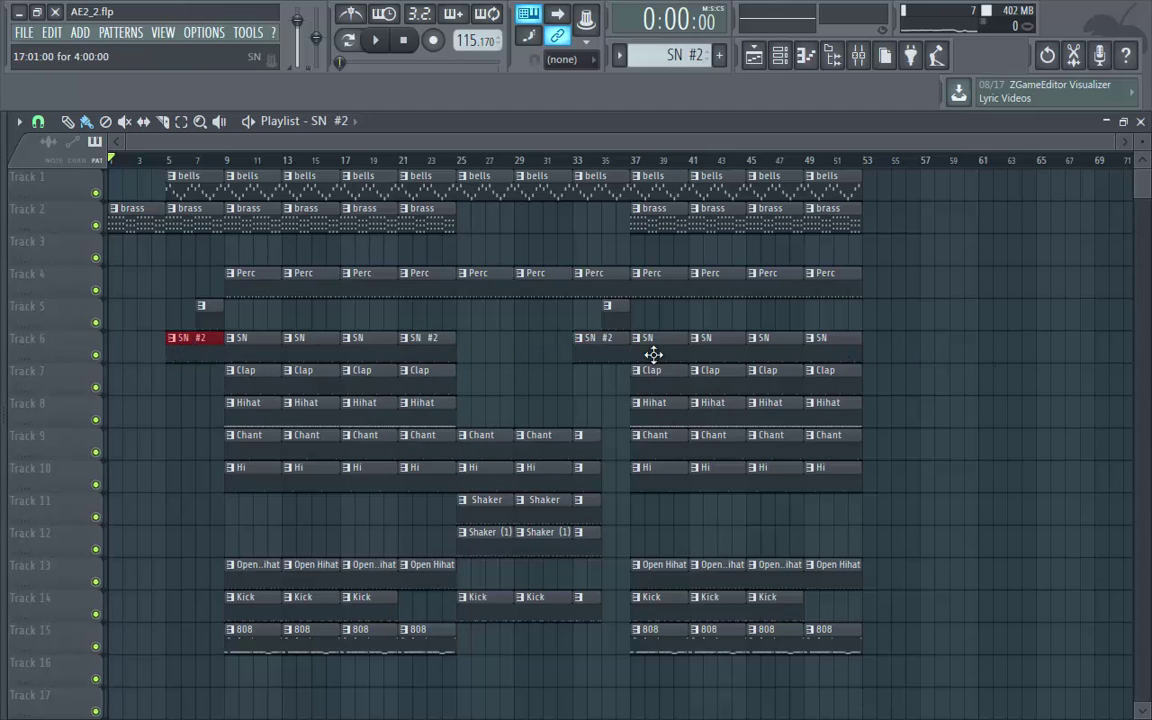
# Set the Playlist playback loop to bars 7 and 8 and start playing it.
pyautogui.doubleClick(186, 353)
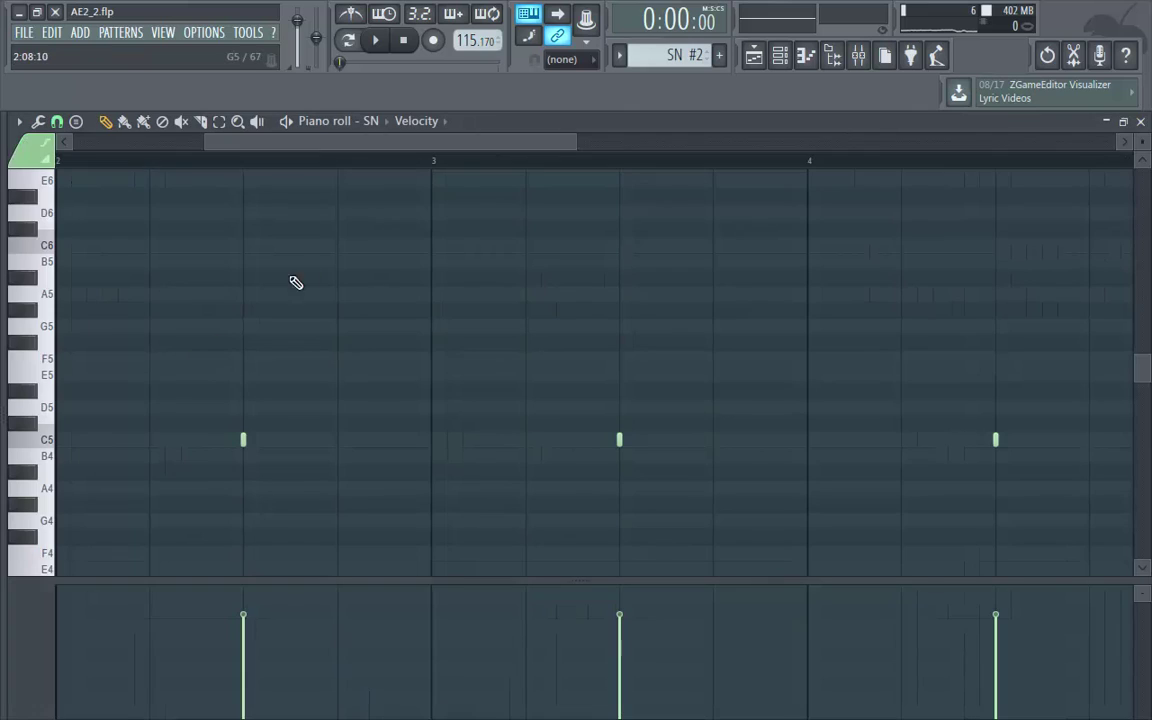
pyautogui.click(755, 56)
pyautogui.click(198, 162)
pyautogui.moveTo(200, 163); pyautogui.dragTo(224, 163)
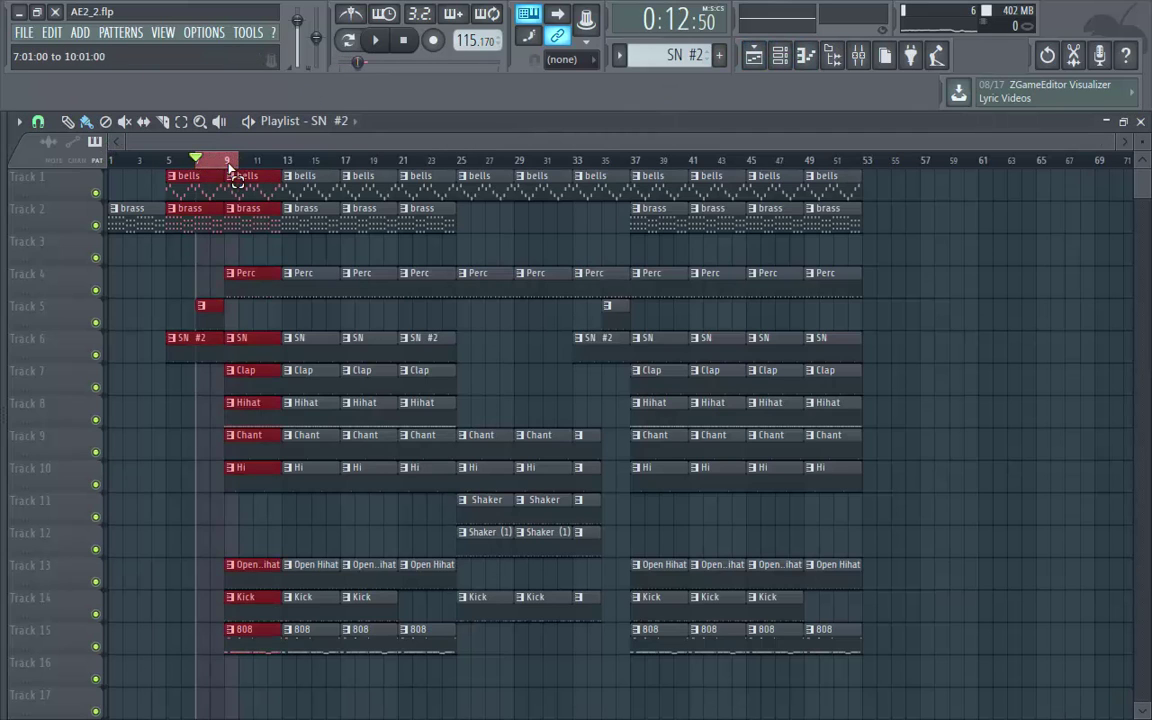
pyautogui.press('space')
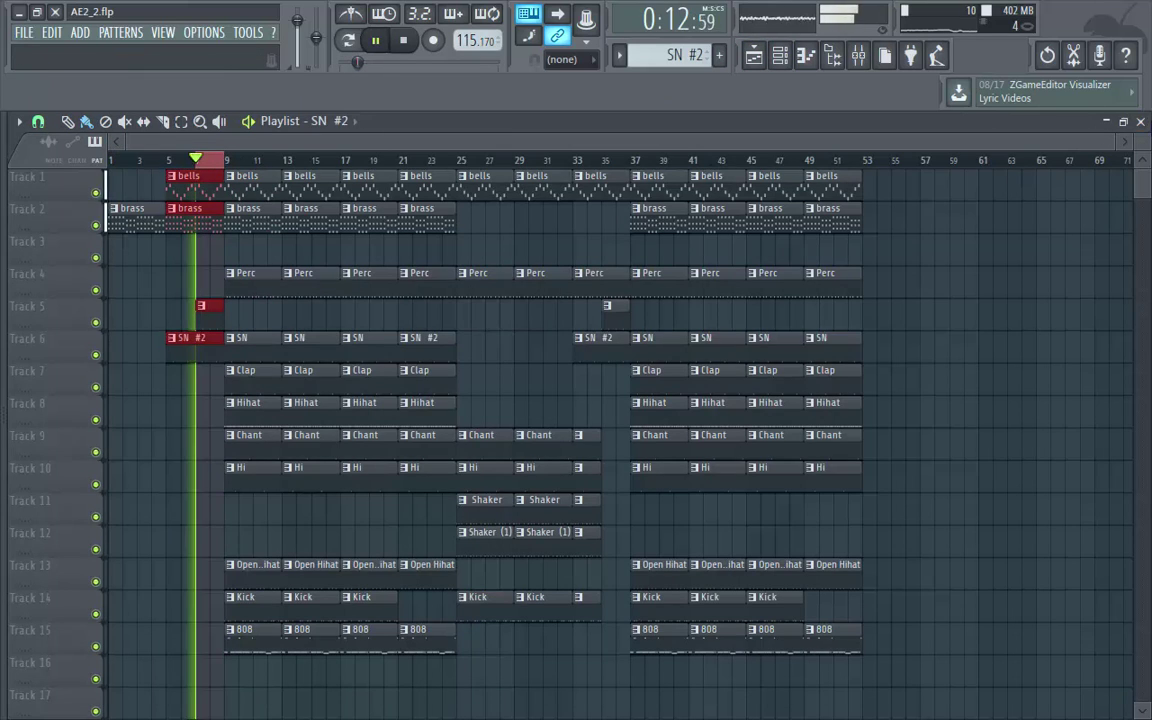
# Remove the first three snare hits from the SN #2 pattern, keeping only the hit in bar 4, and audition it.
pyautogui.press('F7')
pyautogui.press('space')
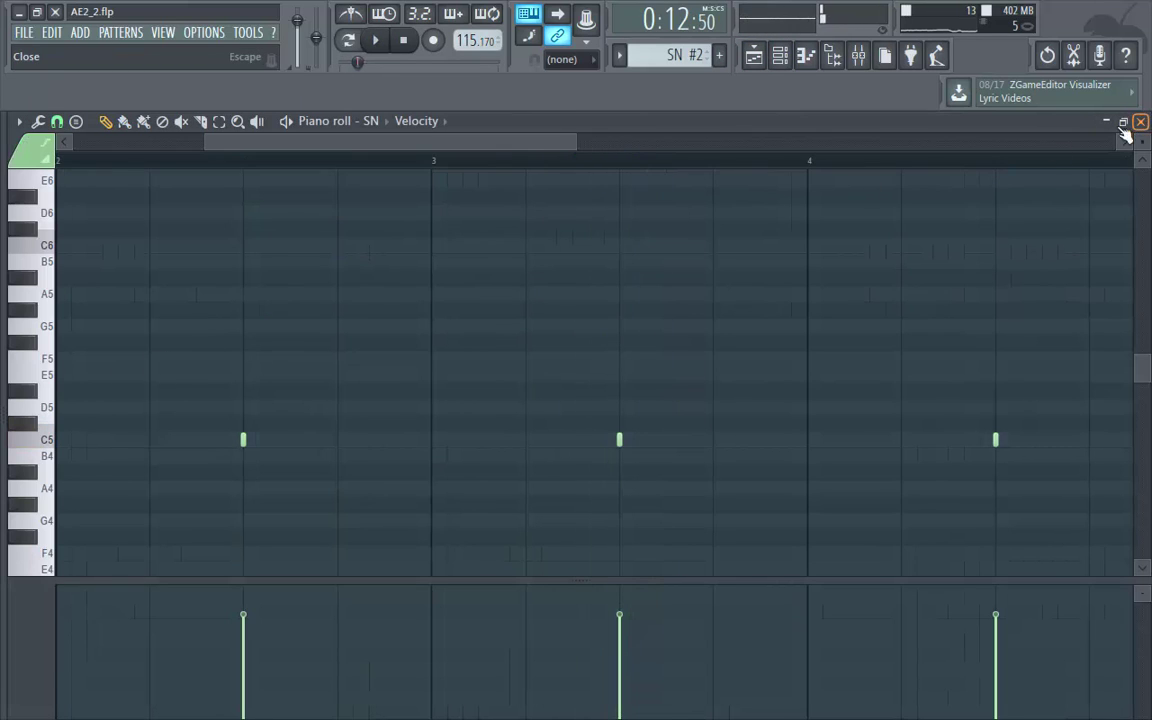
pyautogui.click(1141, 121)
pyautogui.press('space')
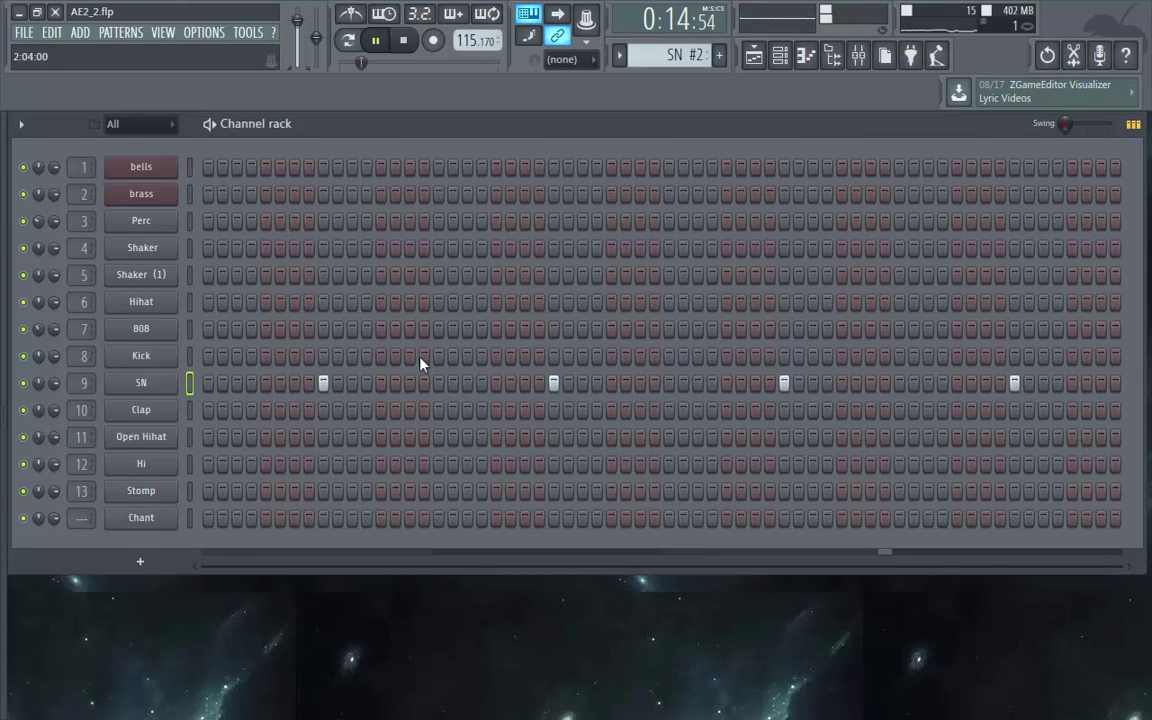
pyautogui.press('space')
pyautogui.click(323, 384)
pyautogui.press('space')
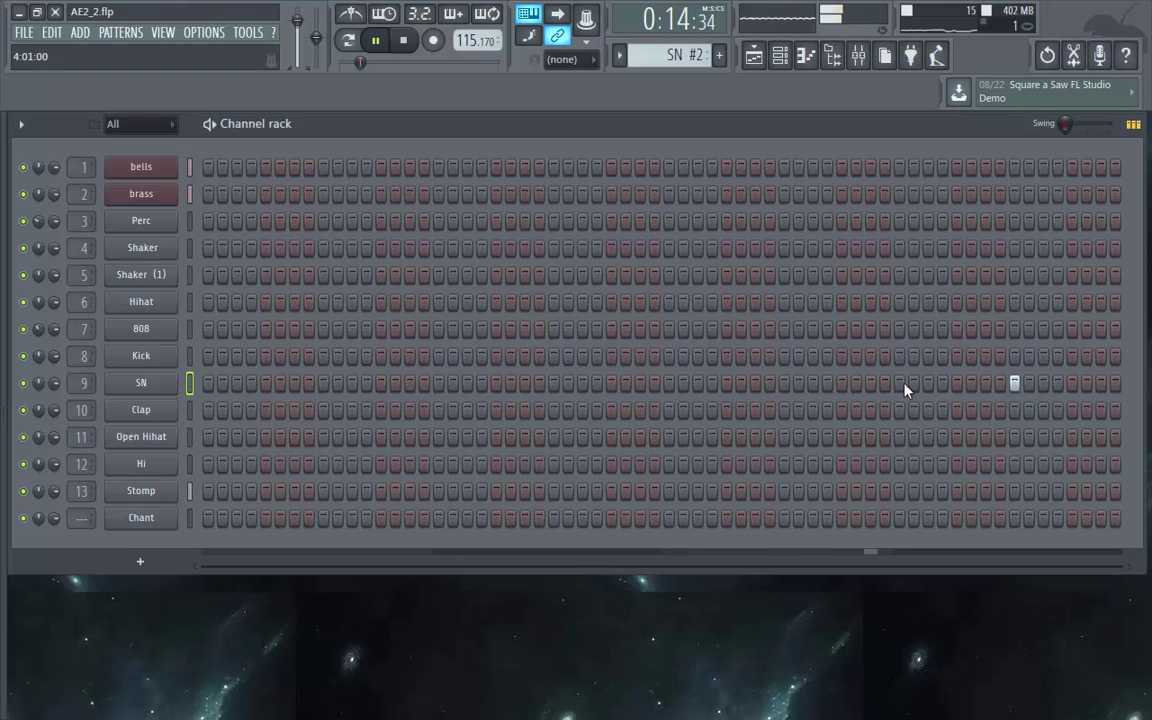
pyautogui.press('space')
# Open the SN piano roll and replace the C5 note on beat 3 of bar 4 with a one-step G5 note.
pyautogui.rightClick(134, 384)
pyautogui.click(218, 446)
pyautogui.rightClick(170, 388)
pyautogui.click(194, 342)
pyautogui.press('space')
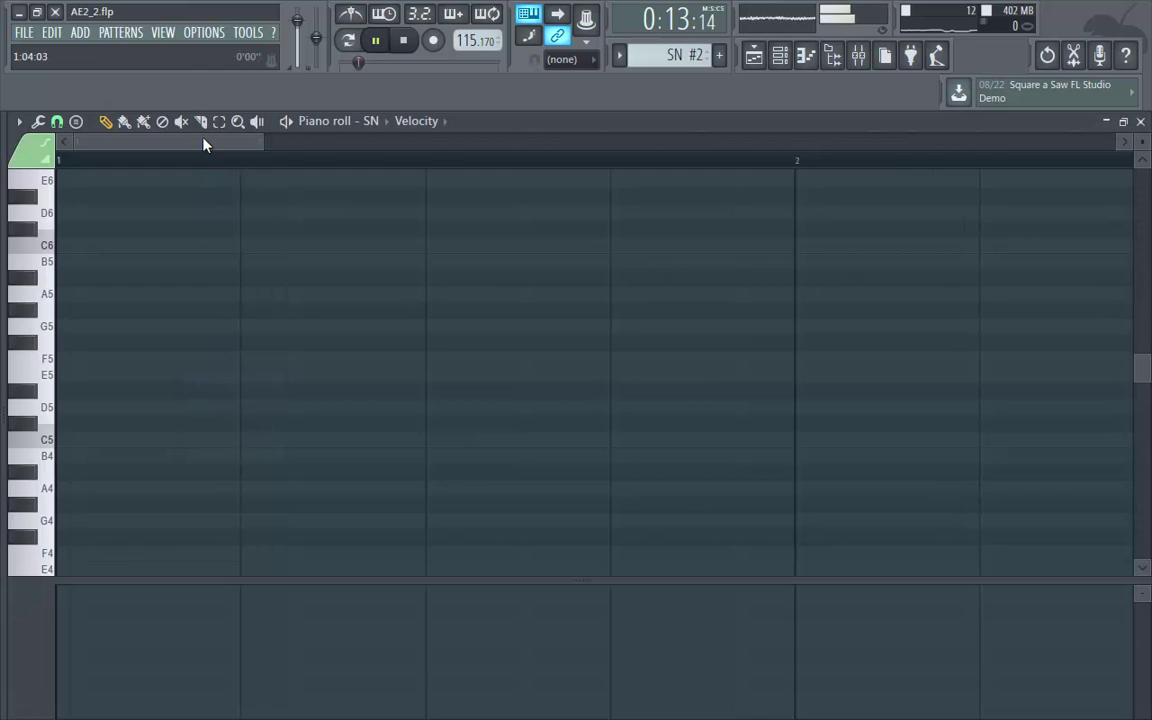
pyautogui.moveTo(453, 146); pyautogui.dragTo(600, 147)
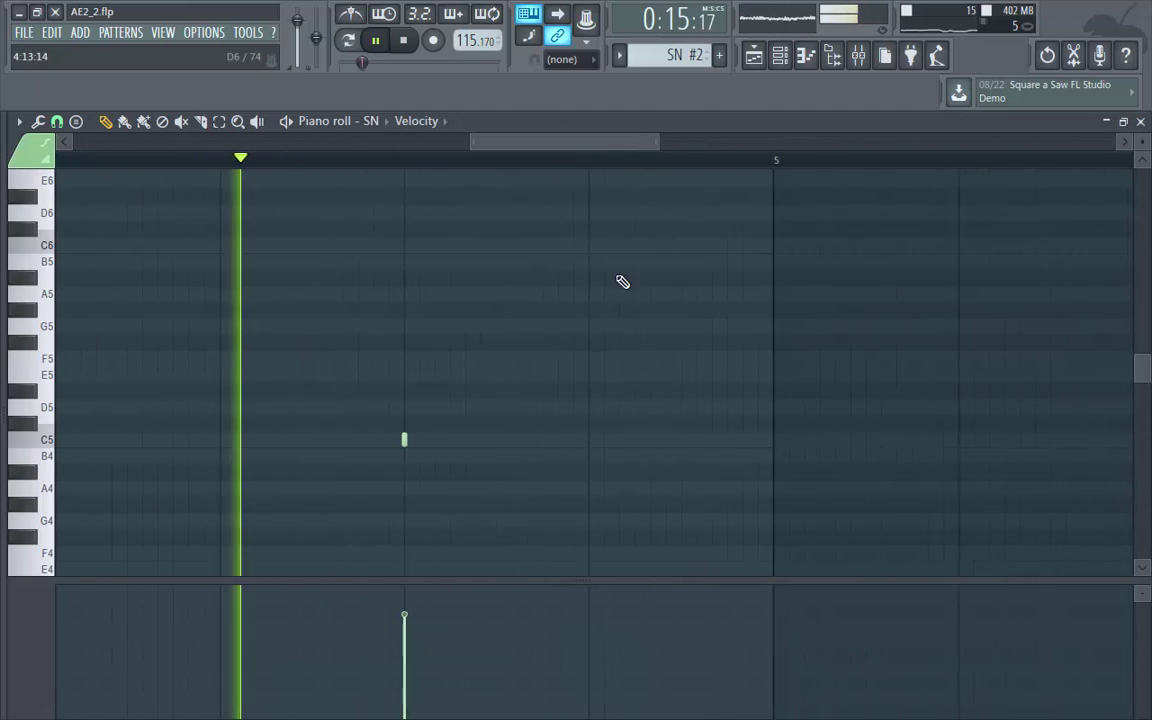
pyautogui.press('space')
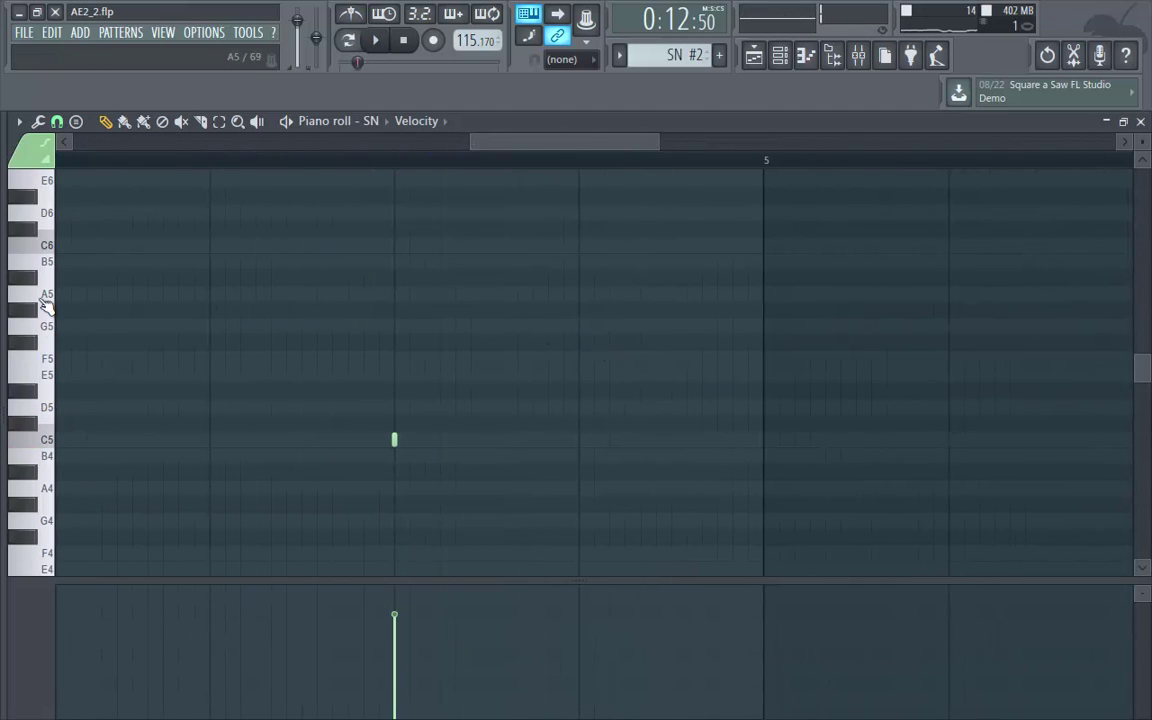
pyautogui.click(124, 121)
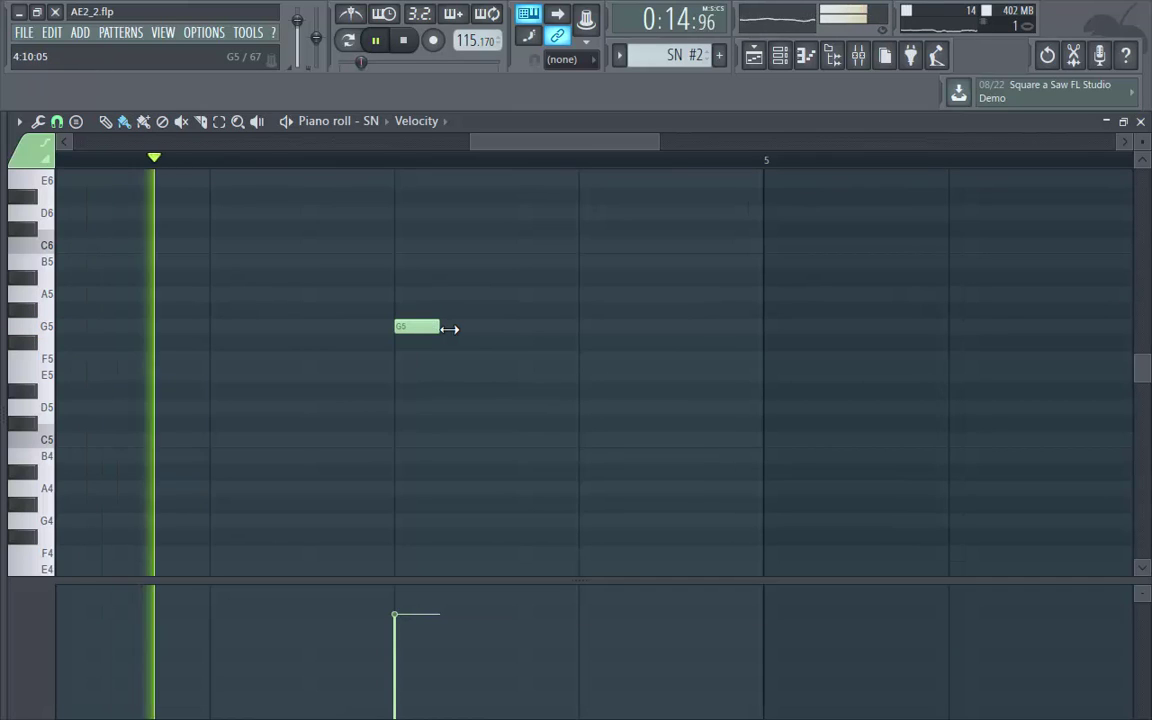
pyautogui.press('space')
pyautogui.click(495, 328)
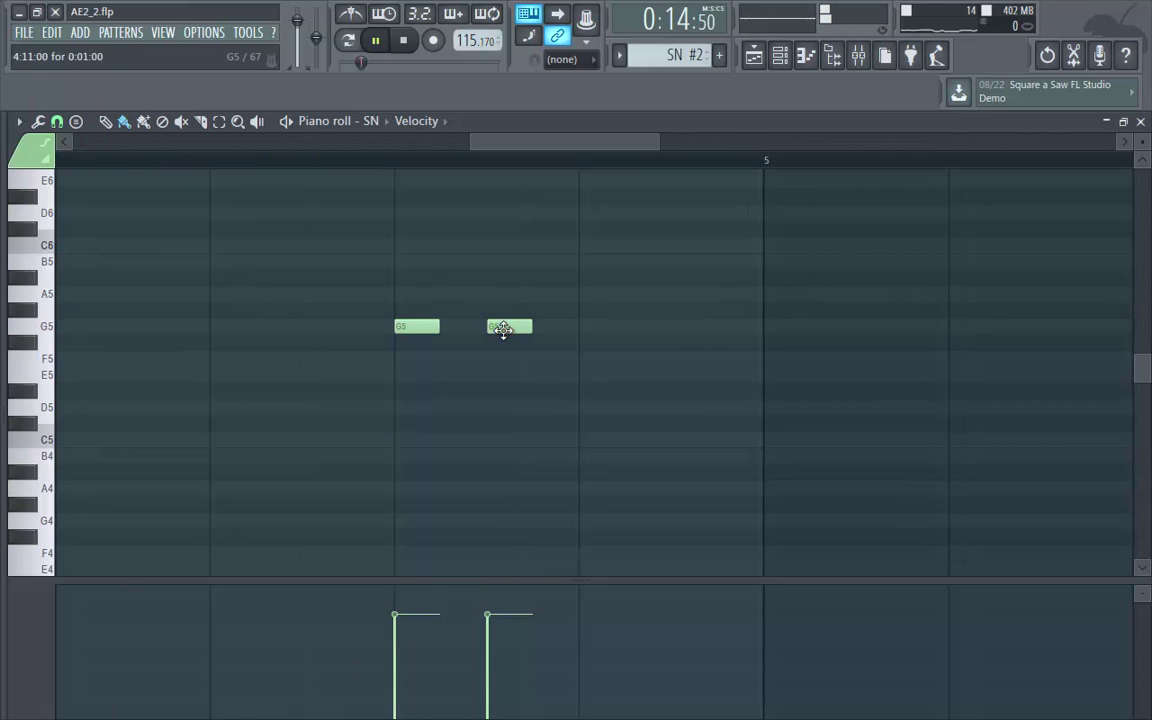
pyautogui.press('space')
pyautogui.rightClick(508, 328)
pyautogui.press('z')
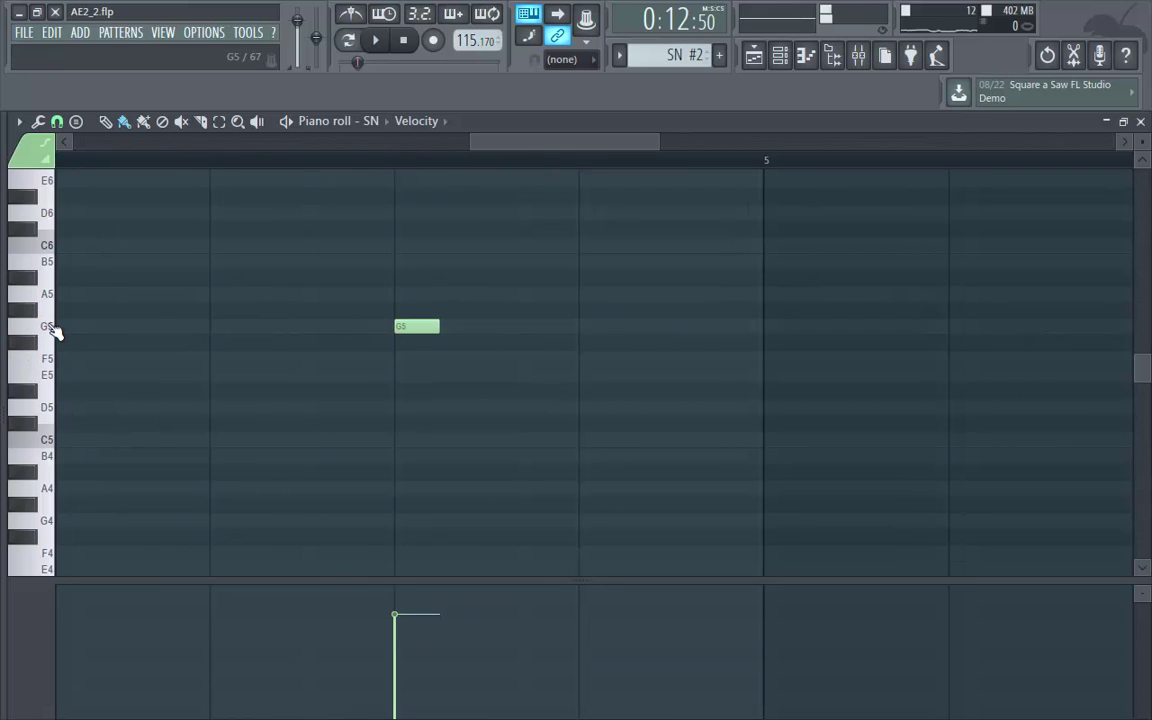
# Lengthen the G5 note in bar 4 to two steps and add a second G5 note of equal length on beat 4.
pyautogui.moveTo(656, 142); pyautogui.dragTo(699, 138)
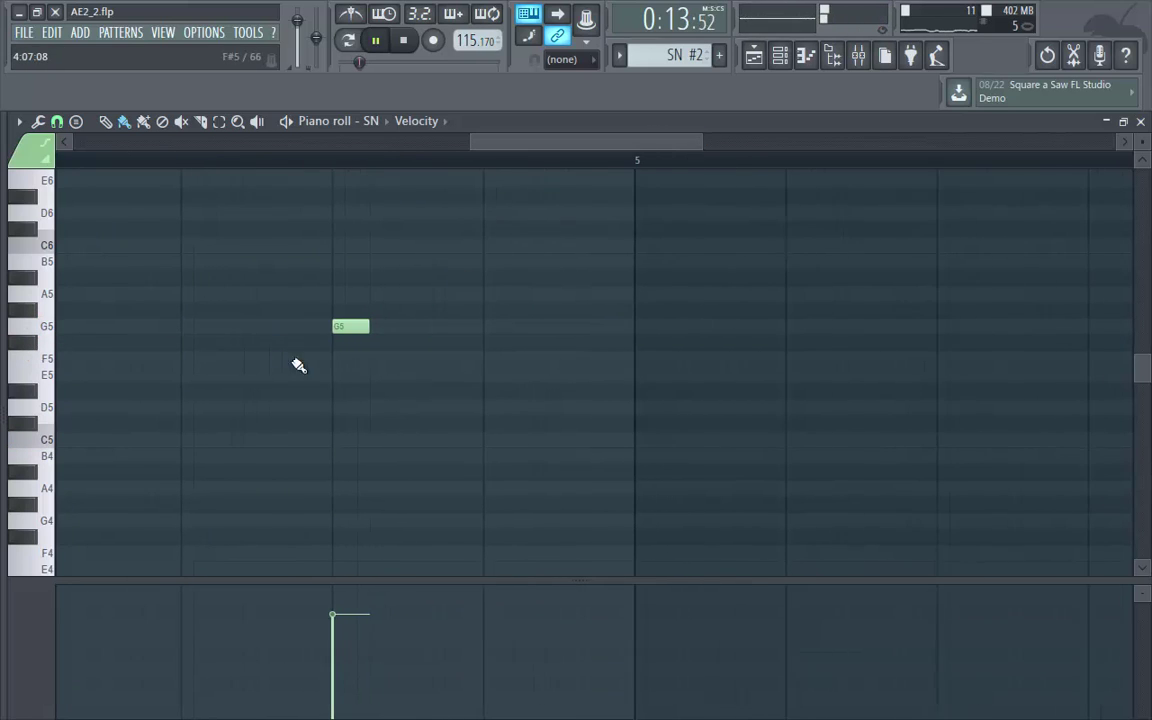
pyautogui.moveTo(378, 329); pyautogui.dragTo(411, 328)
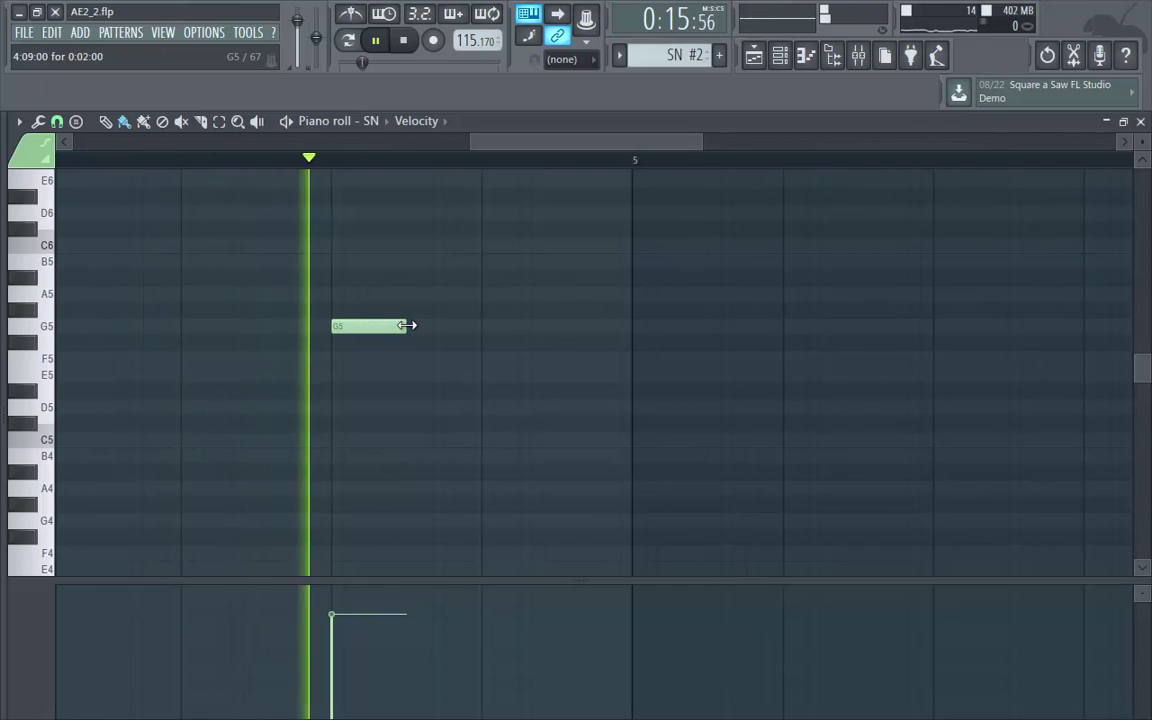
pyautogui.click(416, 329)
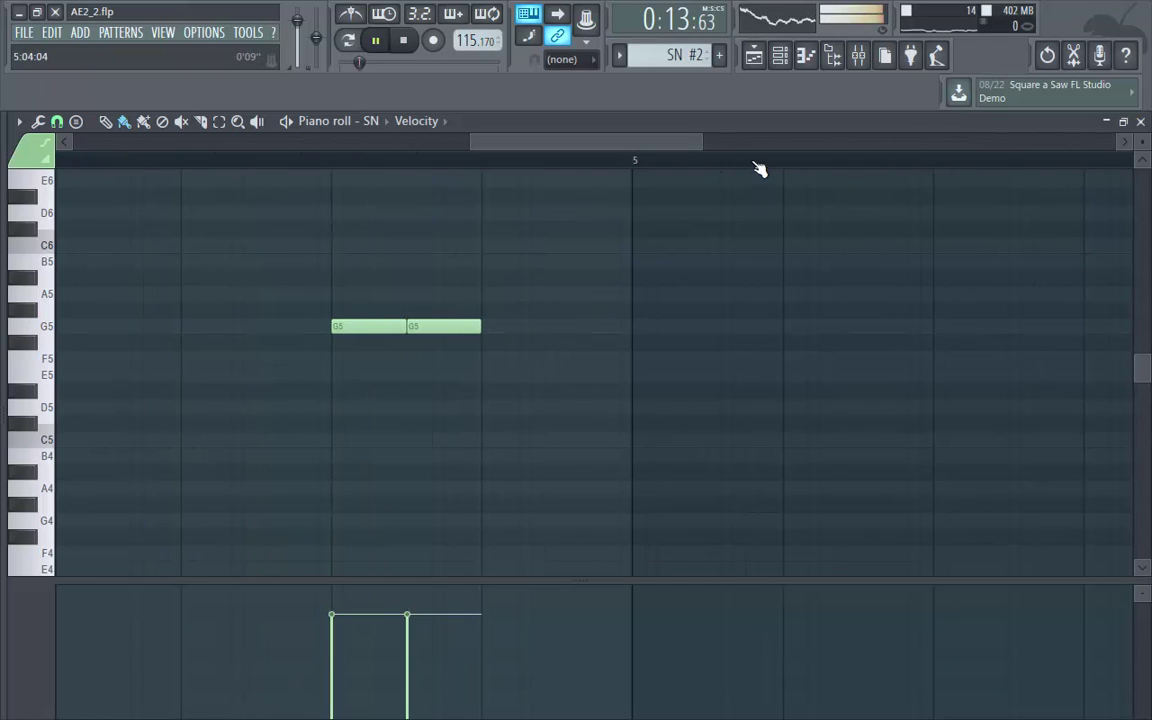
pyautogui.moveTo(708, 150); pyautogui.dragTo(753, 149)
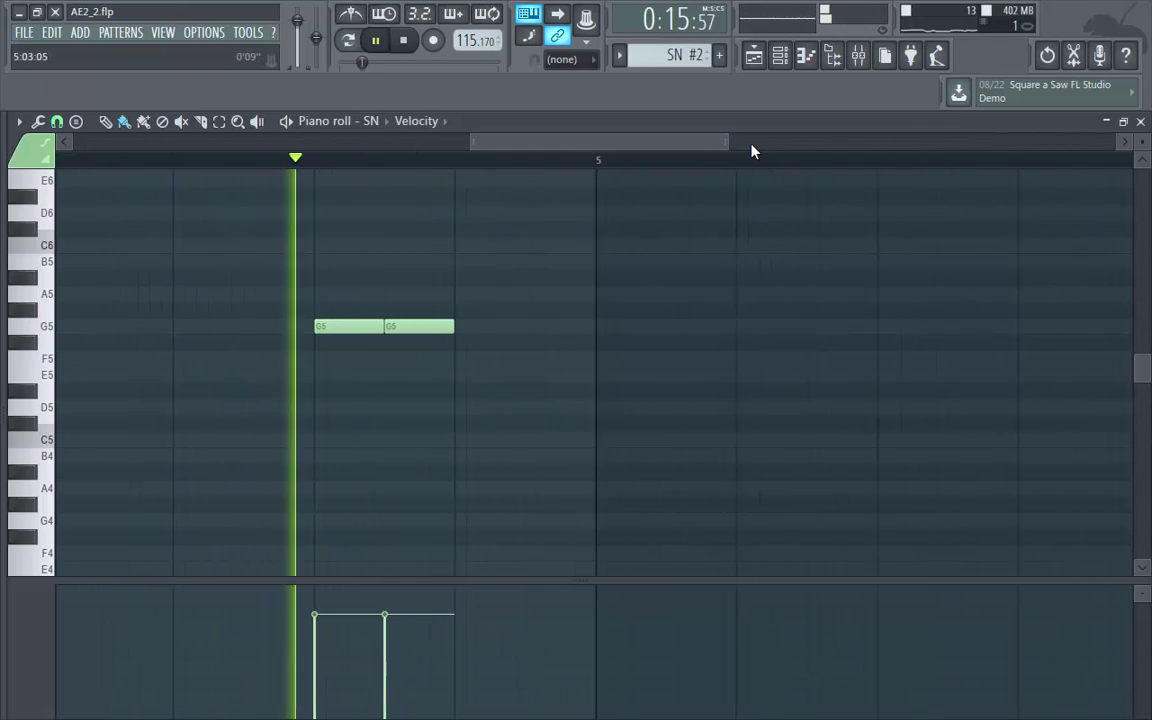
pyautogui.moveTo(398, 332); pyautogui.dragTo(476, 332)
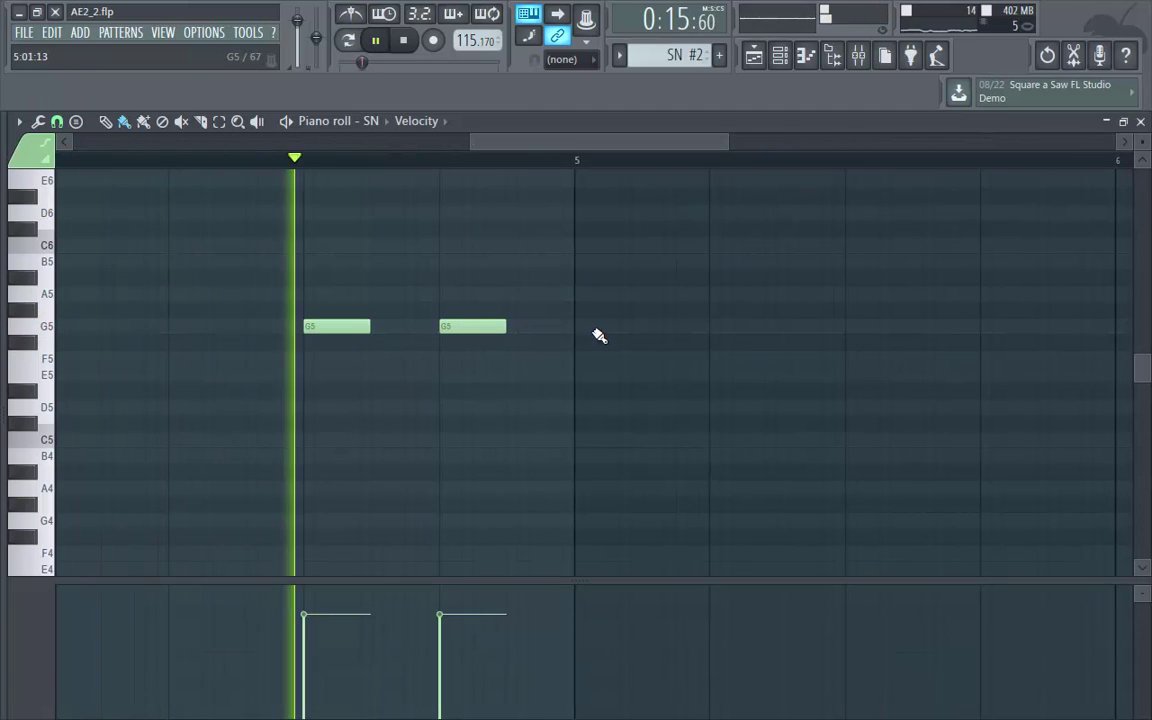
pyautogui.press('space')
pyautogui.press('space')
# Move the second G5 note one step earlier to 4:12, shorten both G5 notes to one step, and audition the result.
pyautogui.moveTo(471, 329); pyautogui.dragTo(438, 326)
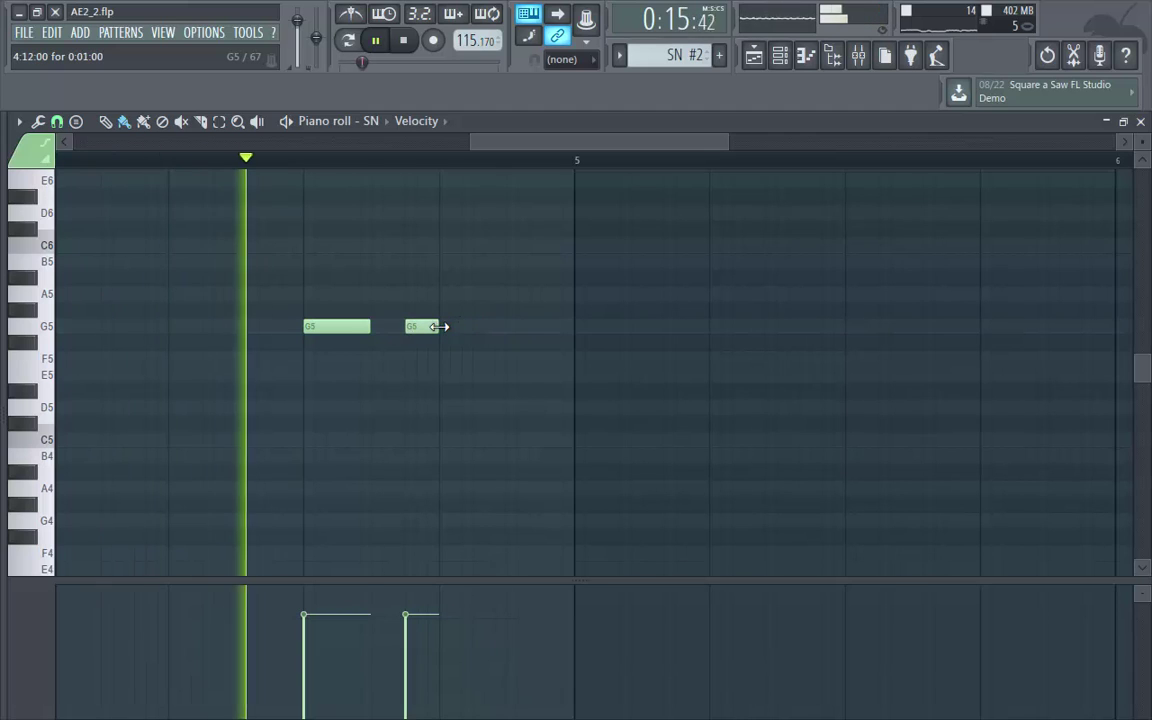
pyautogui.press('space')
pyautogui.press('space')
pyautogui.moveTo(367, 330); pyautogui.dragTo(338, 330)
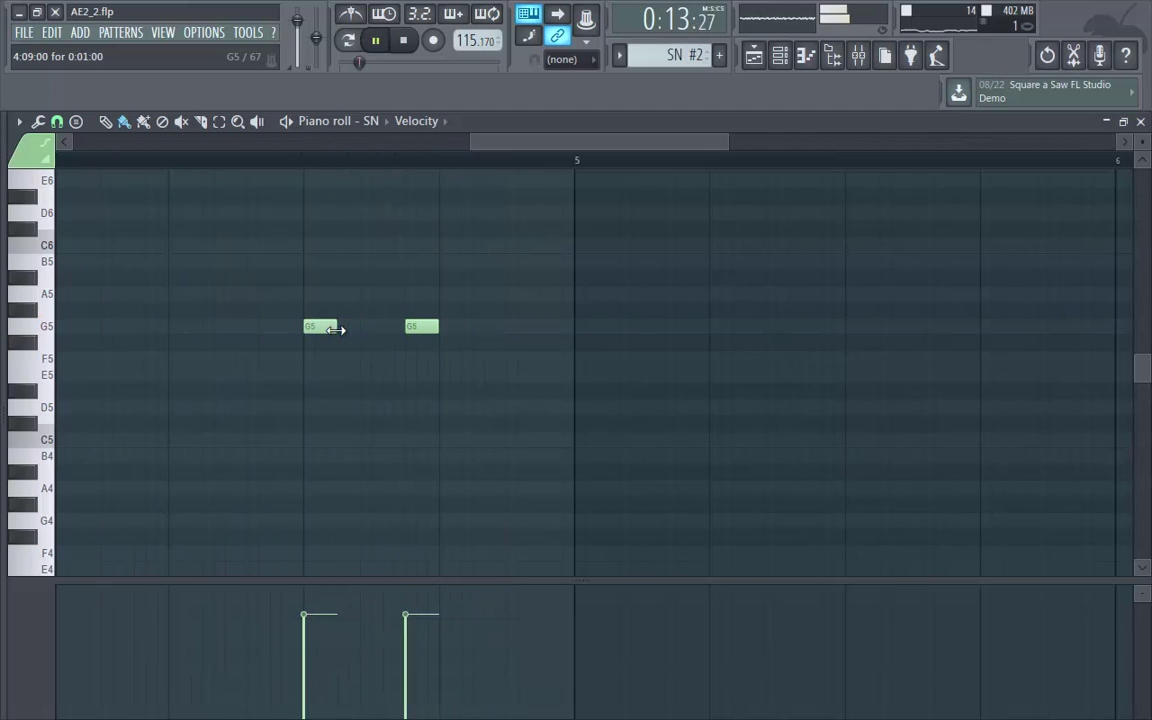
pyautogui.scroll(-3, 442, 335)
pyautogui.press('space')
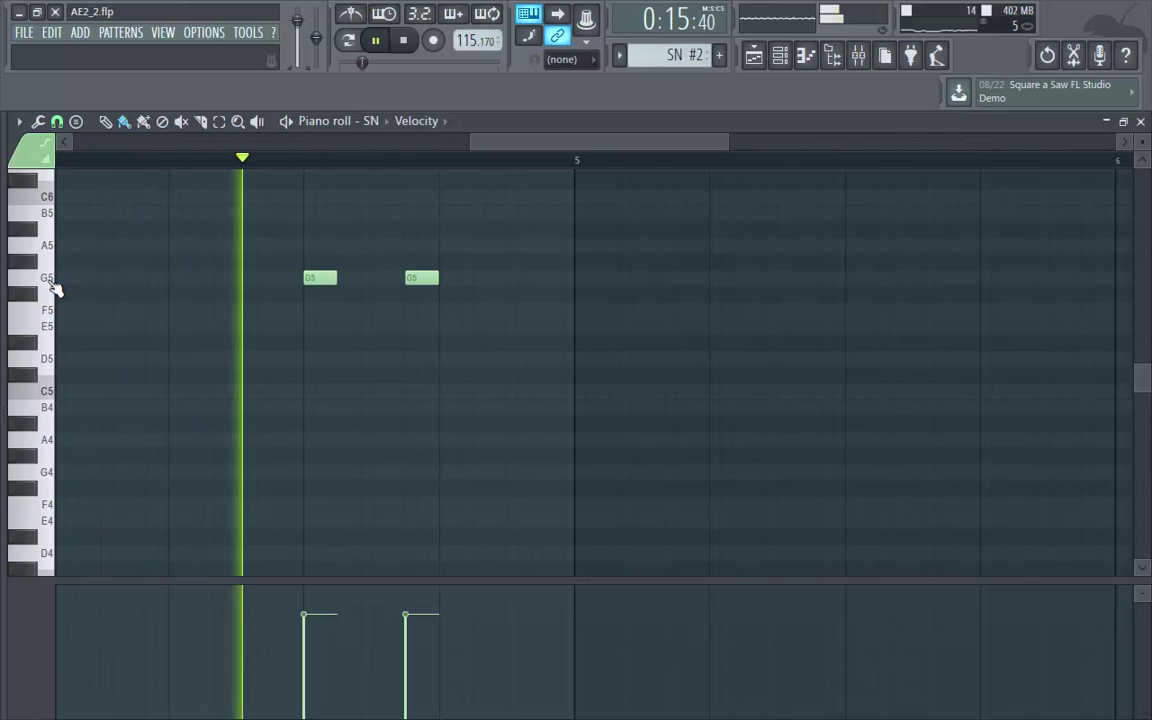
# Replace the two G5 notes on beat 3 of bar 4 with triplet-length G5 notes, leave out the middle one, and audition them.
pyautogui.press('space')
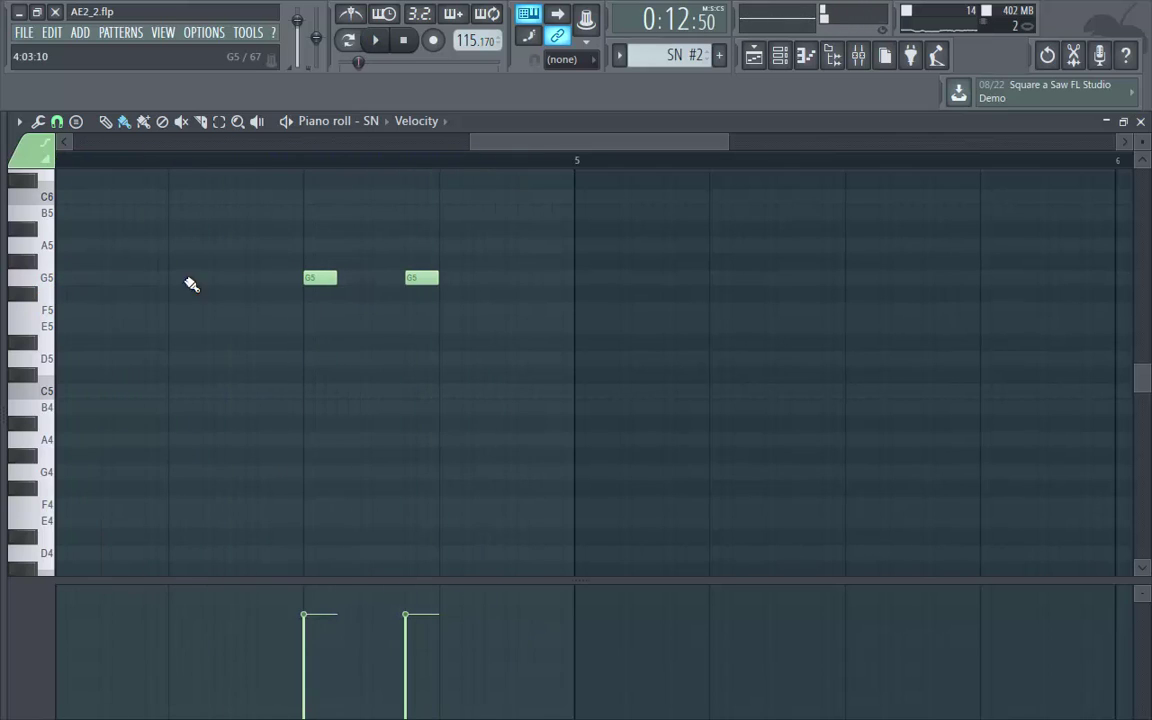
pyautogui.click(357, 279)
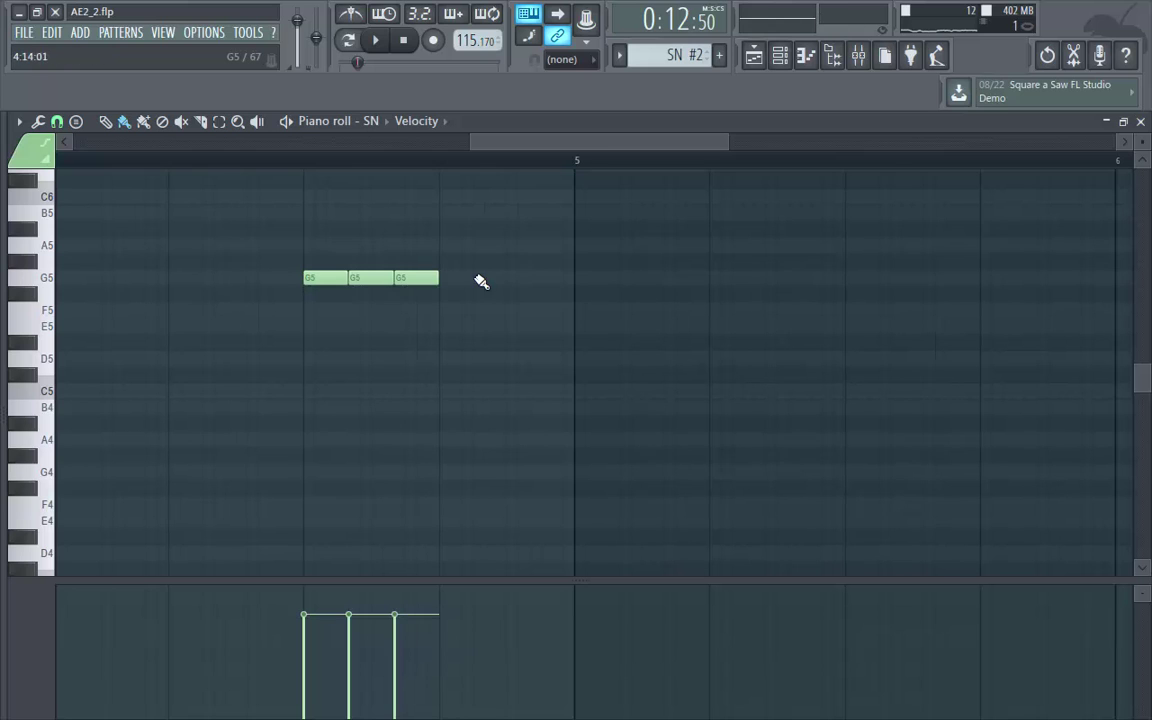
pyautogui.rightClick(362, 279)
pyautogui.press('space')
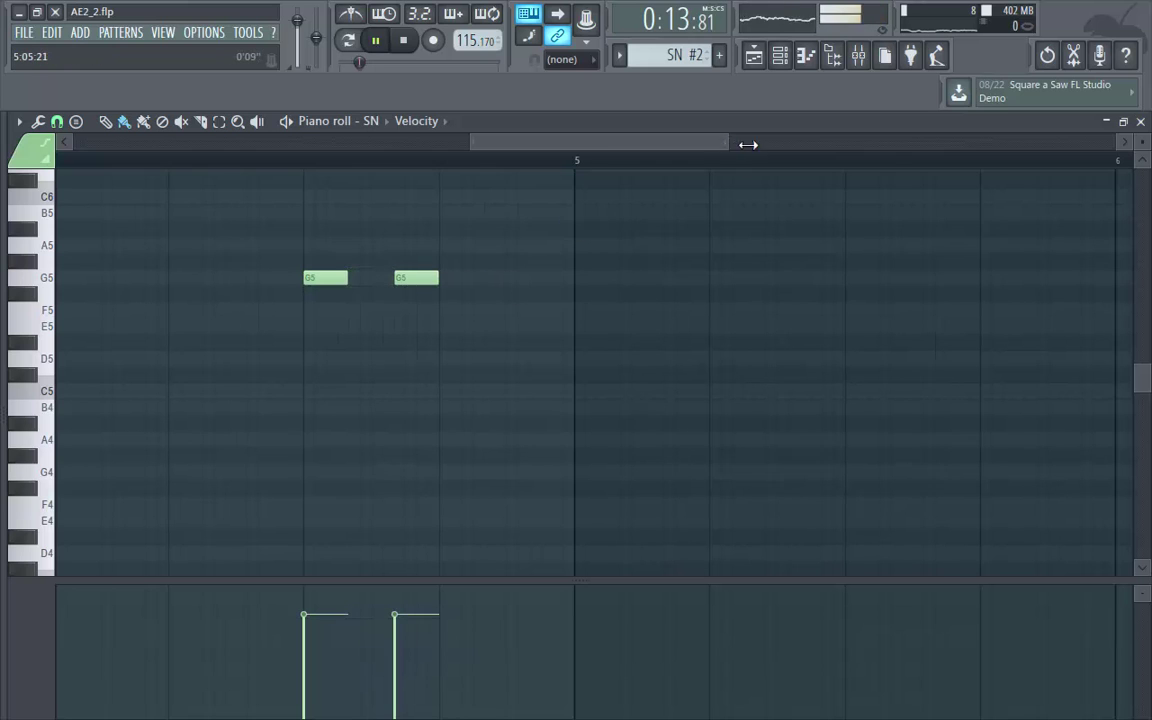
pyautogui.moveTo(729, 145); pyautogui.dragTo(942, 145)
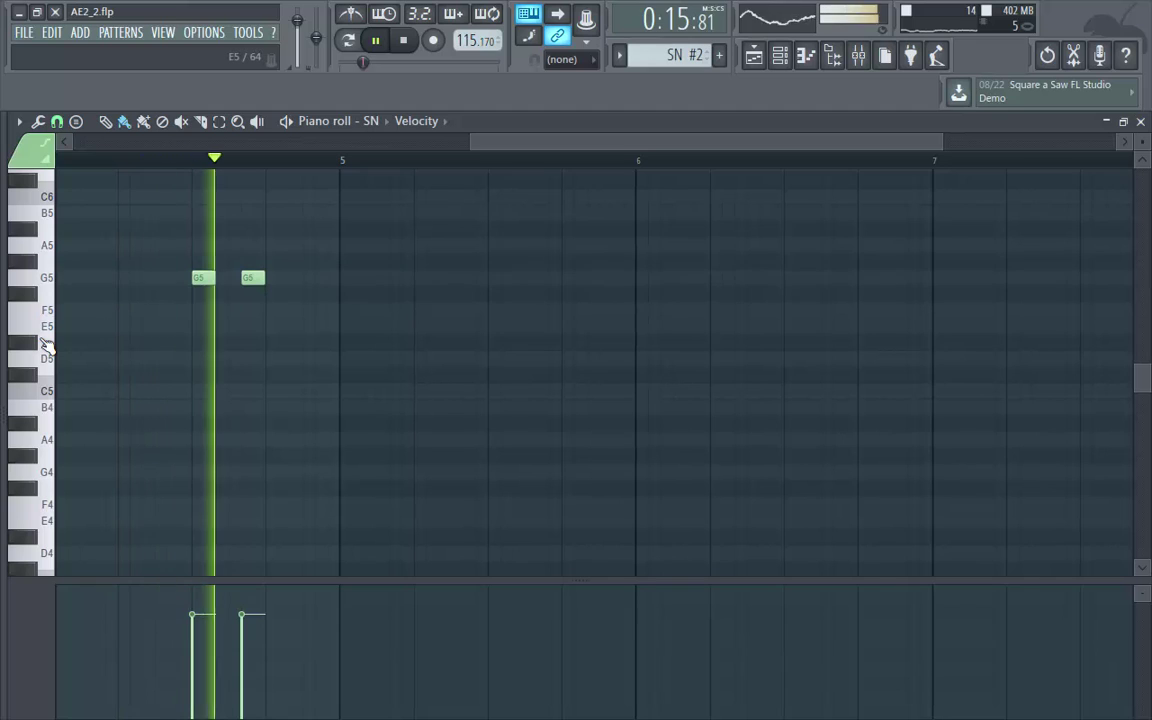
# Fill beat 4 of bar 4 with triplet notes E5, D5 and D5, and taper the fill's velocities downward from the second G5.
pyautogui.press('space')
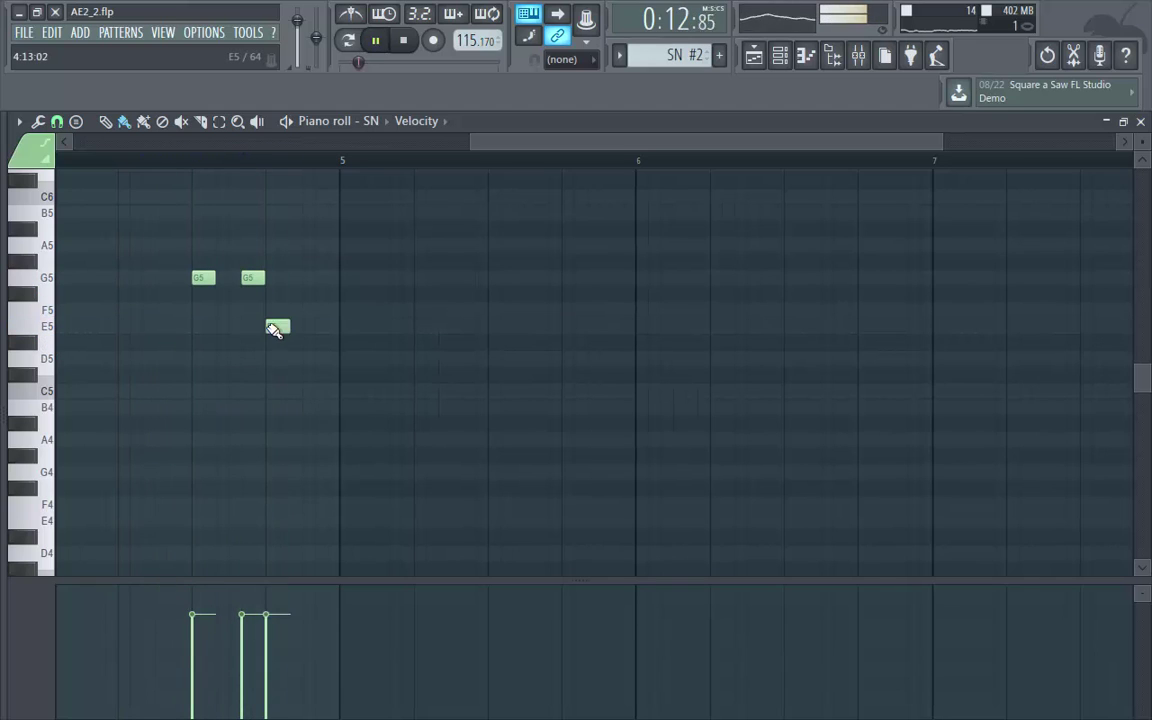
pyautogui.rightClick(326, 328)
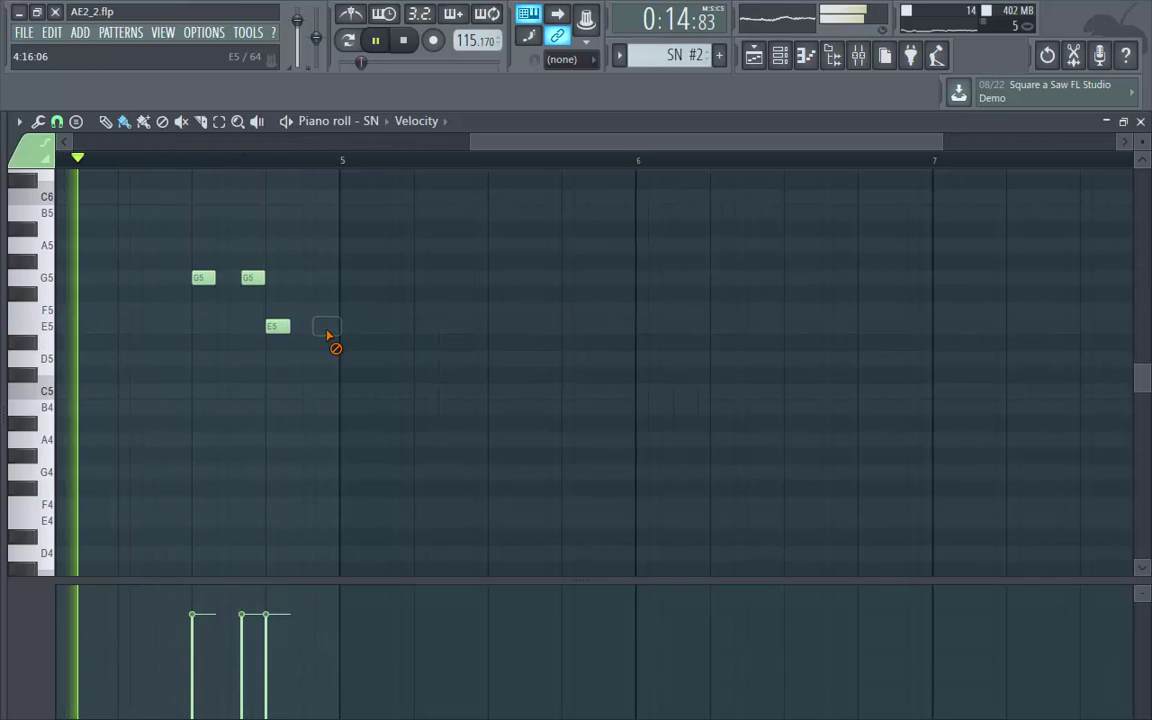
pyautogui.press('space')
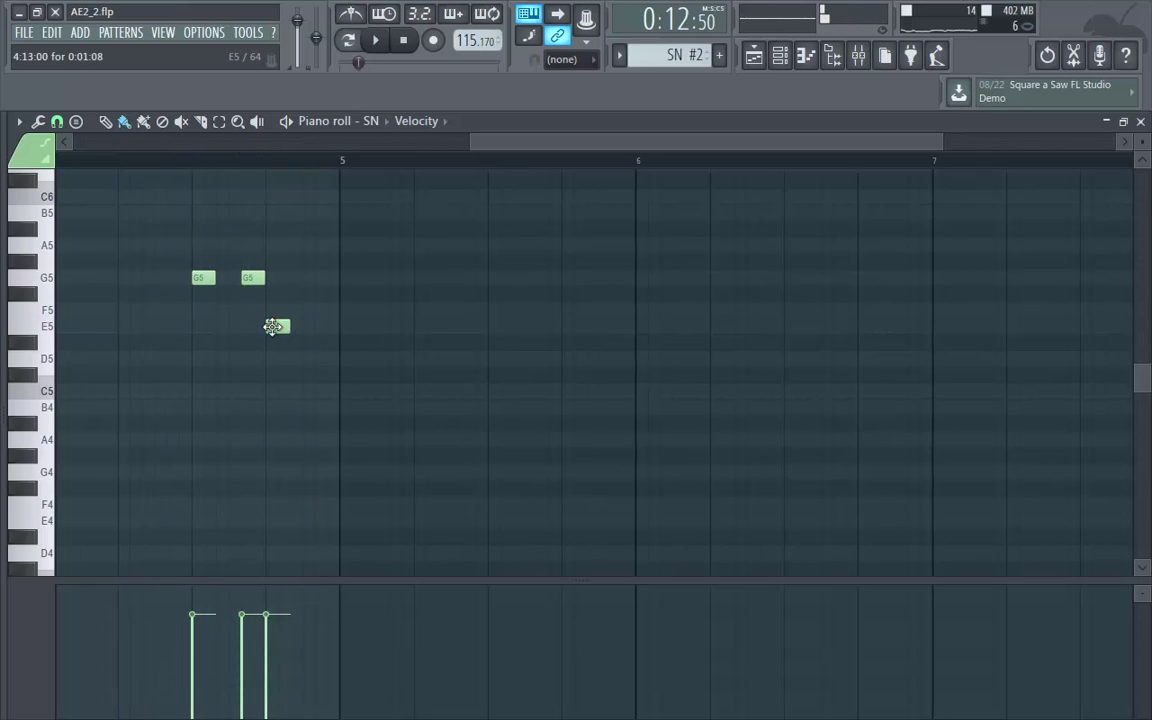
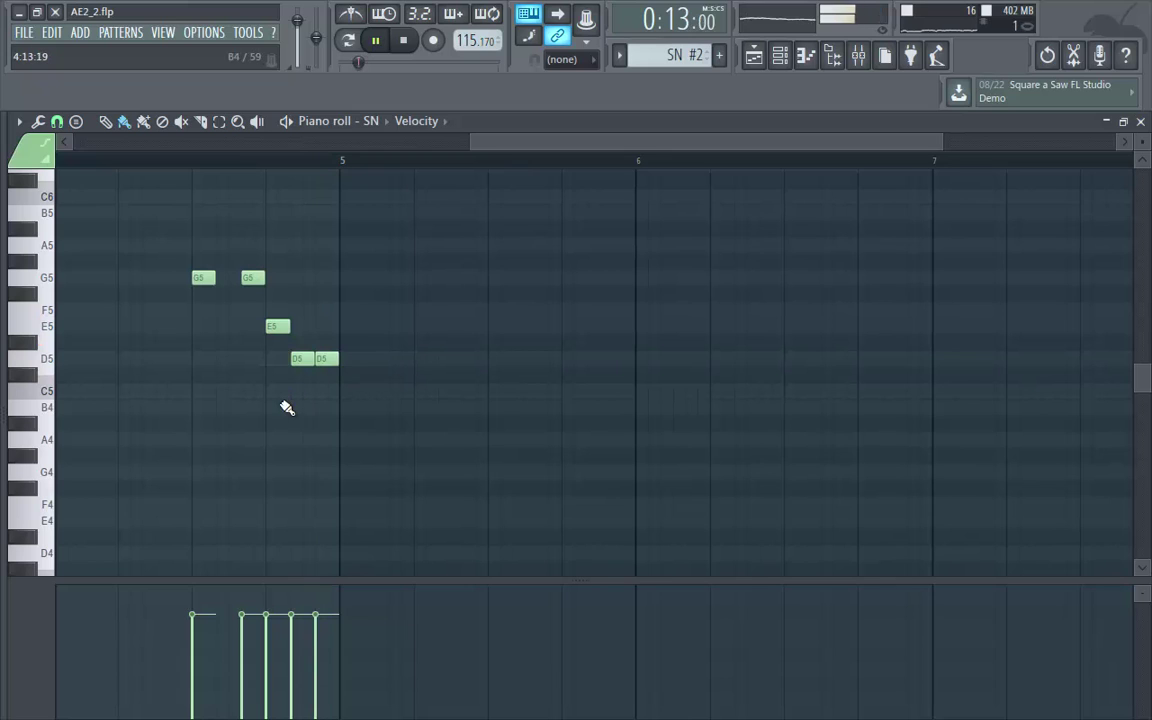
pyautogui.moveTo(270, 628)
pyautogui.mouseDown()
pyautogui.moveTo(311, 658)
pyautogui.moveTo(321, 650)
pyautogui.moveTo(278, 643)
pyautogui.moveTo(316, 661)
pyautogui.mouseUp()
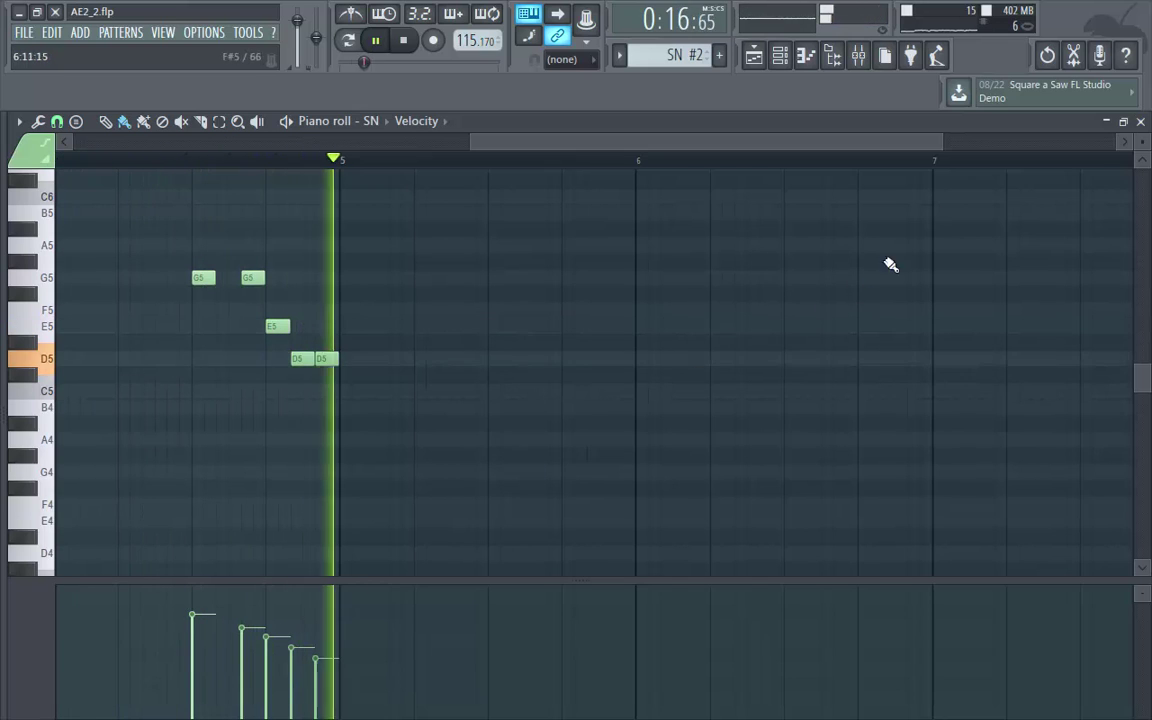
# Return to the Playlist, clear the time selection, and trim the first SN #2 clip to start at bar 7 while playing.
pyautogui.click(1141, 121)
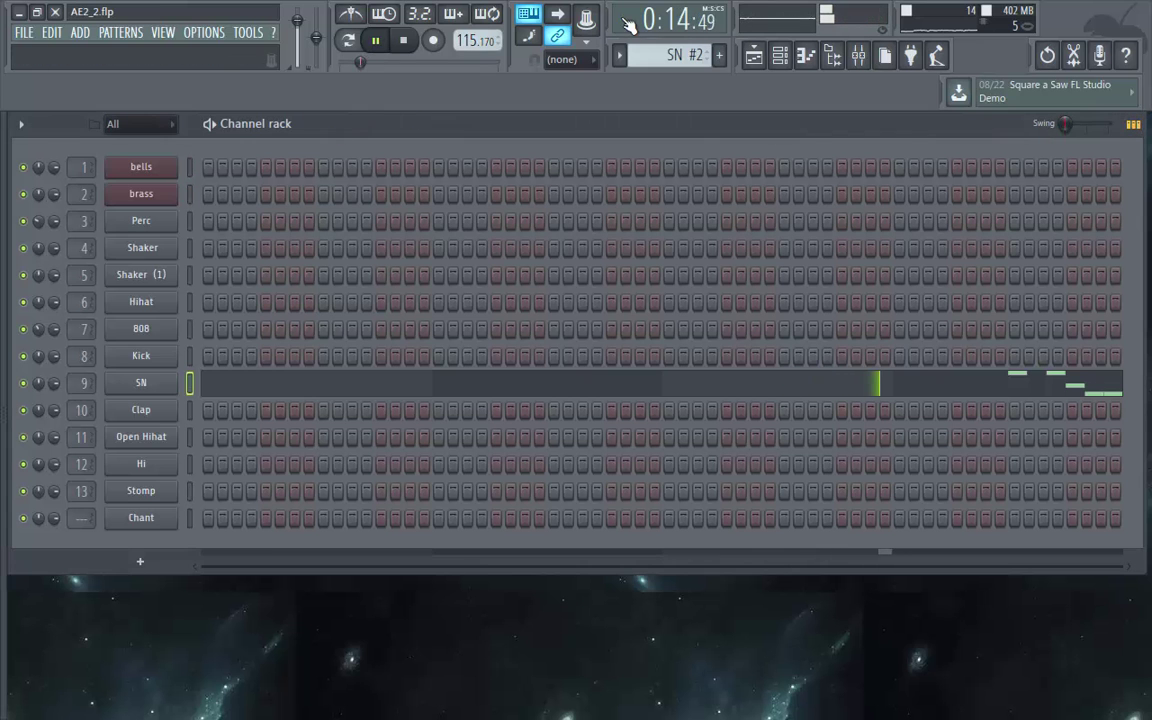
pyautogui.click(752, 56)
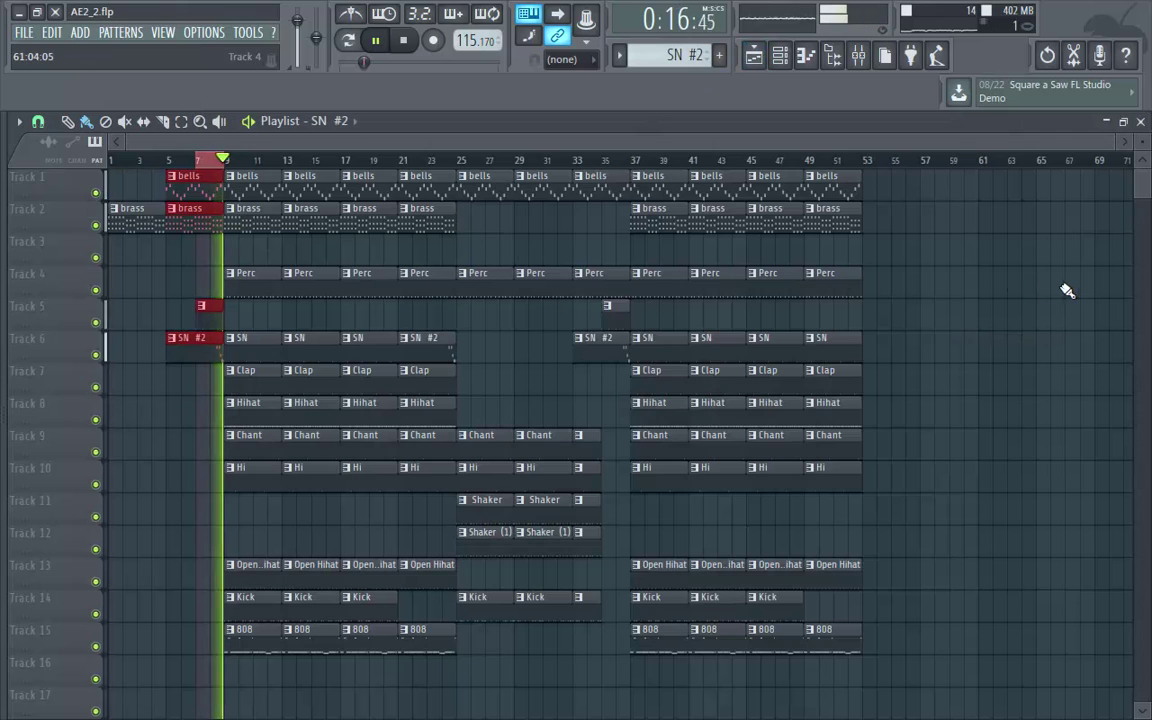
pyautogui.press('space')
pyautogui.keyDown('ctrl'); pyautogui.click(209, 163); pyautogui.keyUp('ctrl')
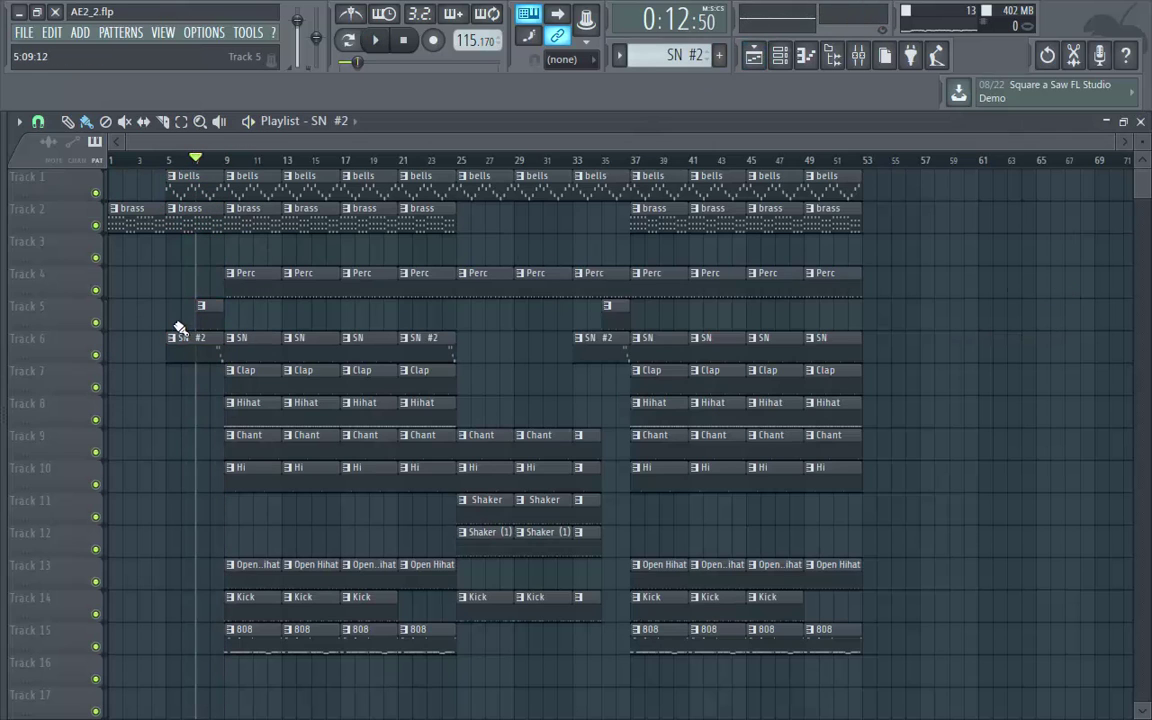
pyautogui.press('space')
pyautogui.moveTo(169, 346); pyautogui.dragTo(198, 348)
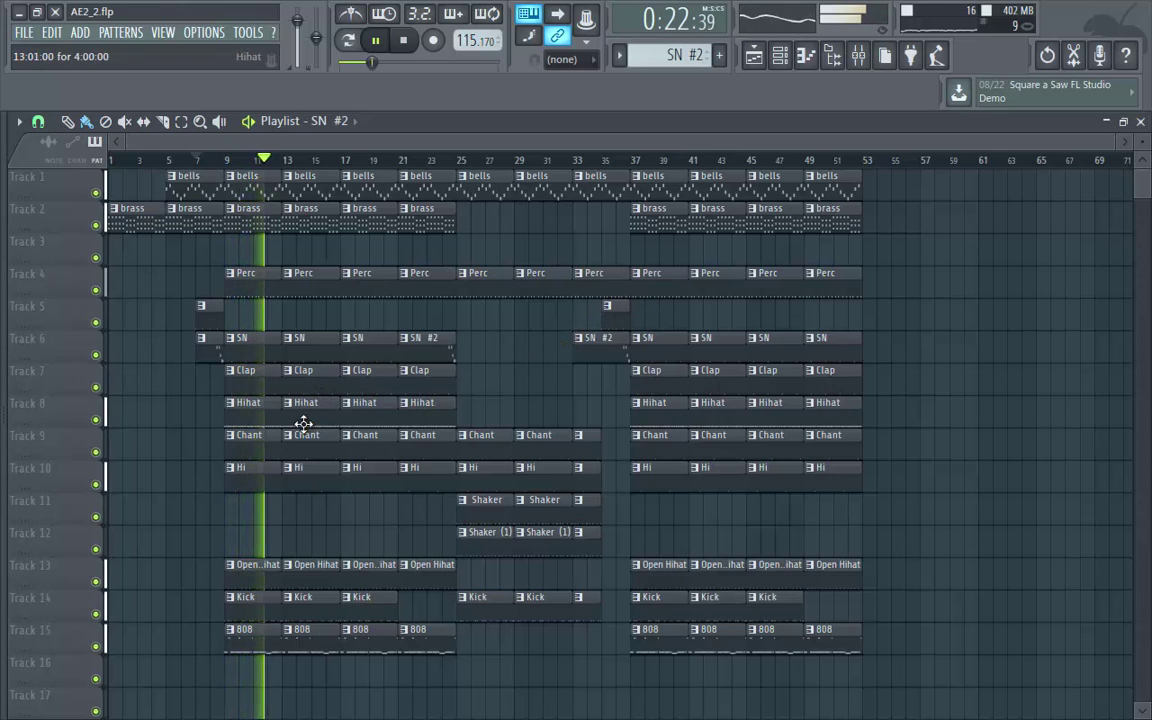
# Replace the SN #2 clip at bar 21 with SN, and trim the SN #2 clip before bar 37 to start at bar 35, auditioning it.
pyautogui.rightClick(431, 354)
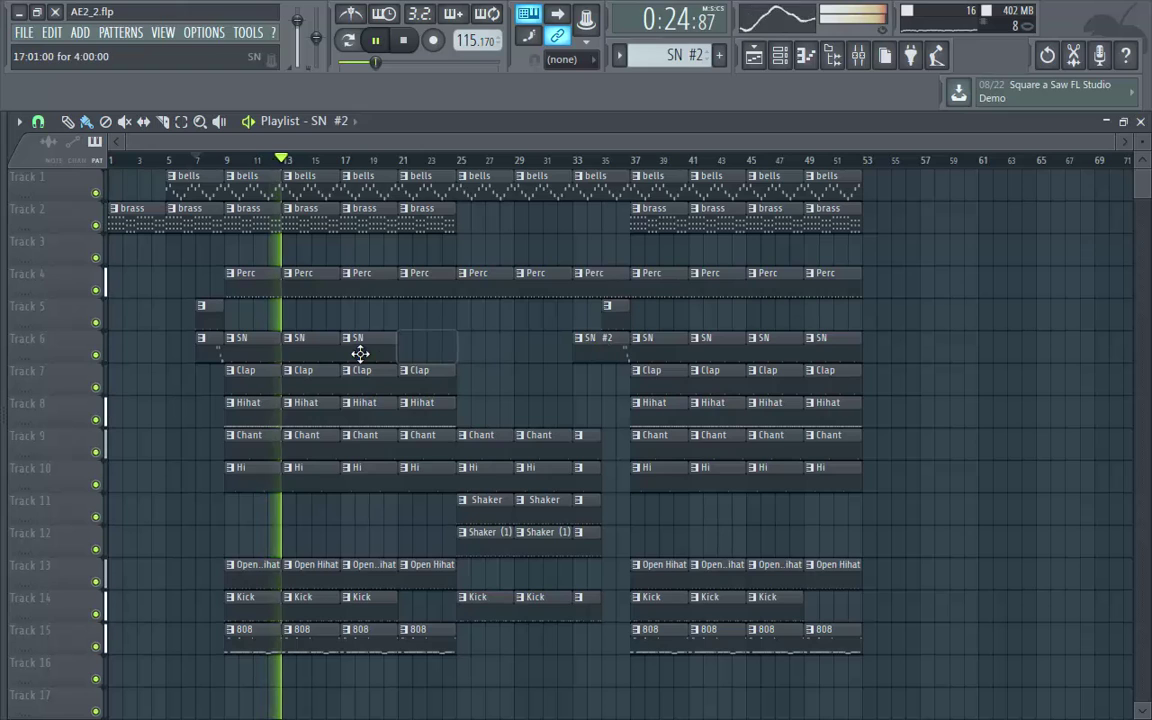
pyautogui.click(413, 352)
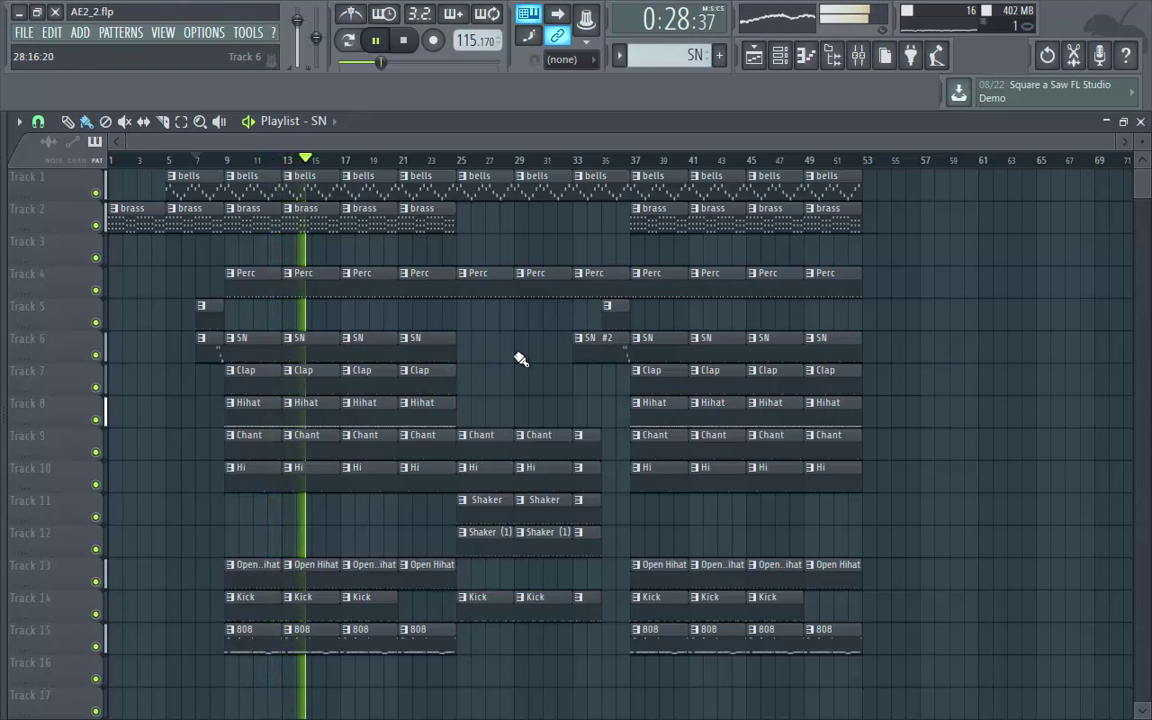
pyautogui.moveTo(575, 352); pyautogui.dragTo(584, 352)
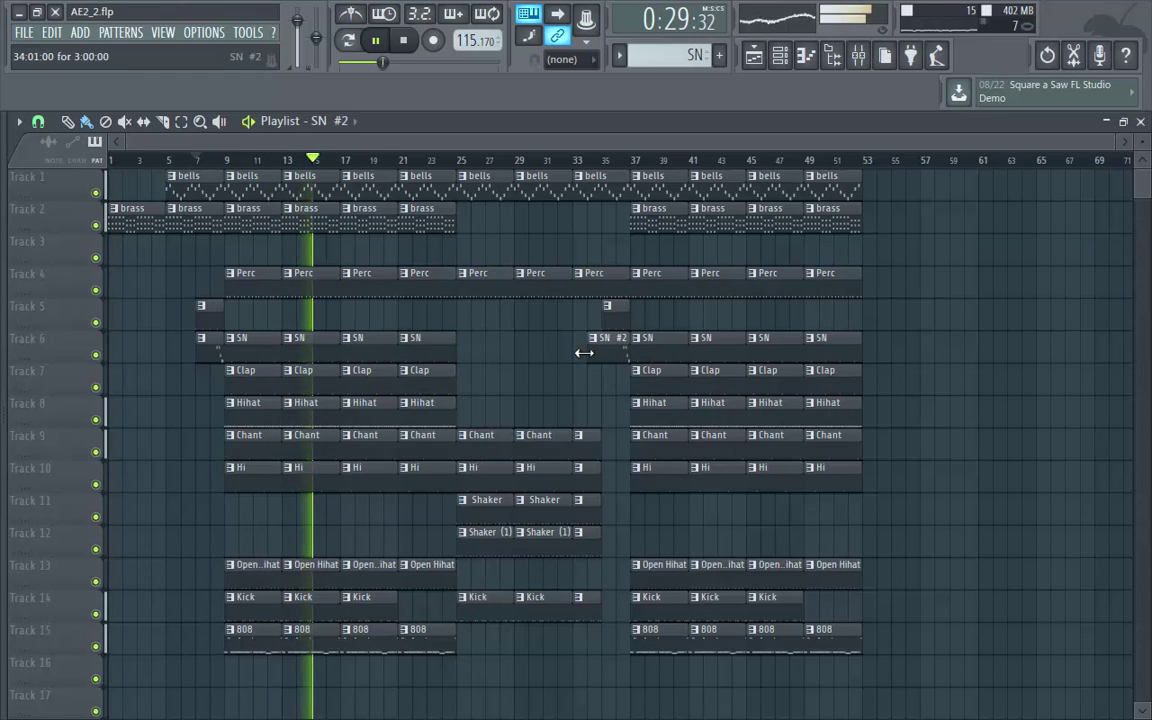
pyautogui.click(590, 162)
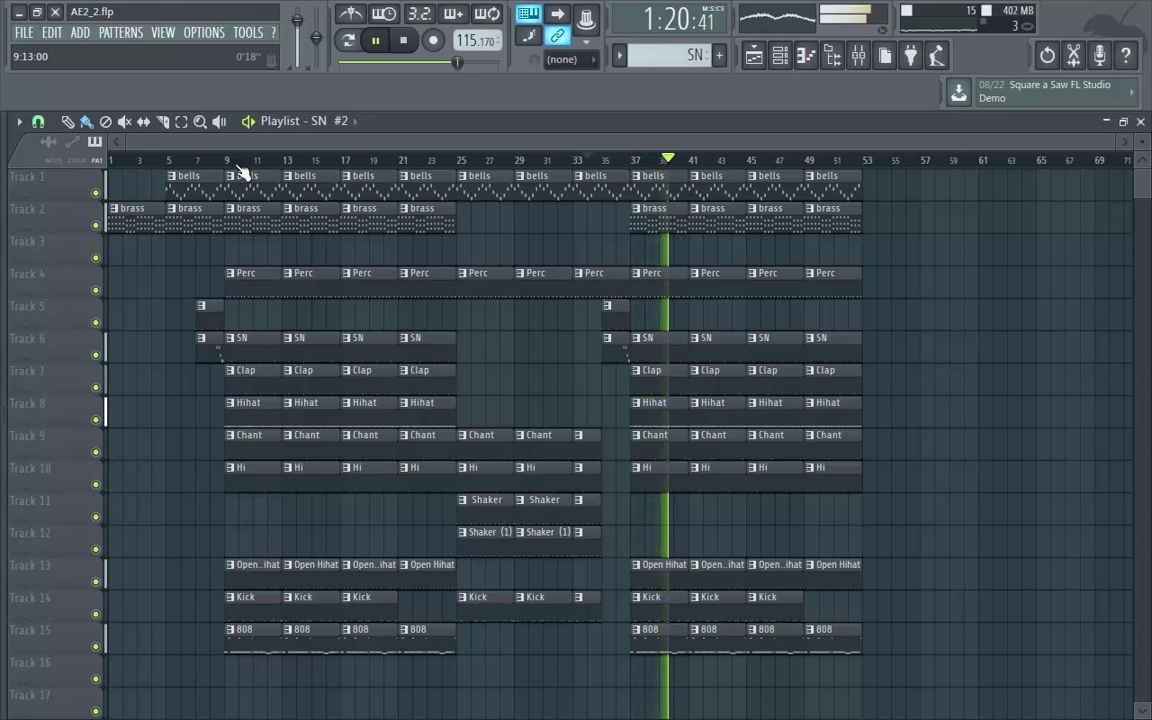
pyautogui.click(401, 42)
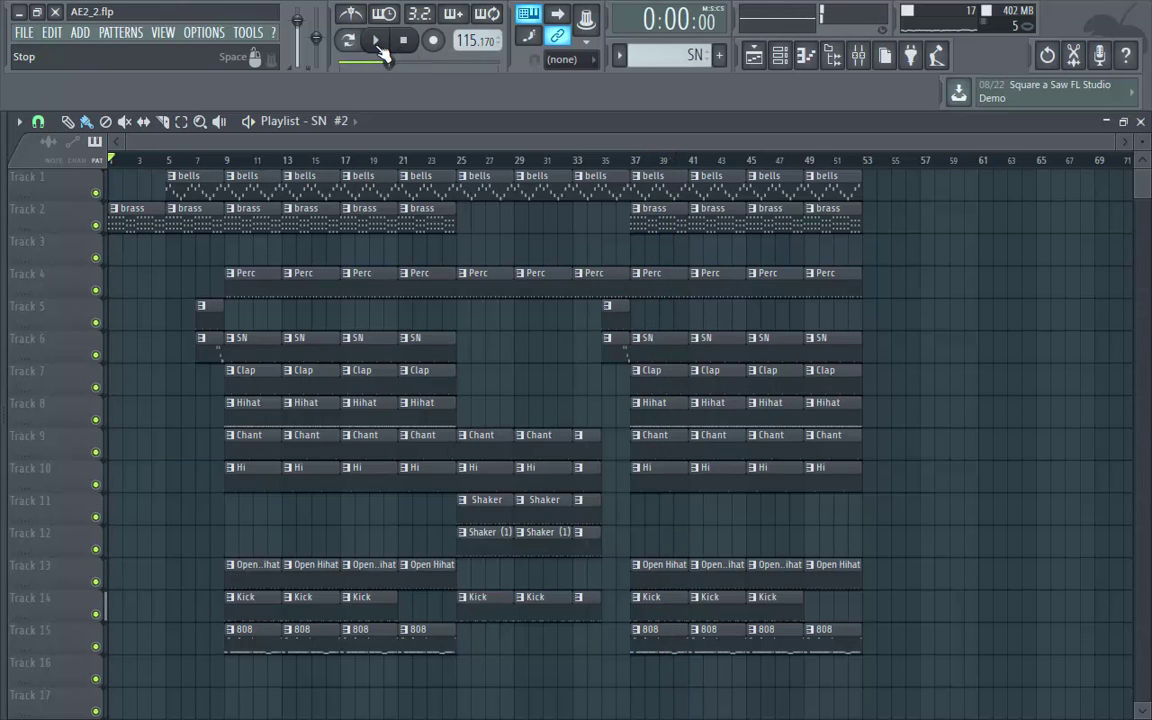
pyautogui.click(412, 42)
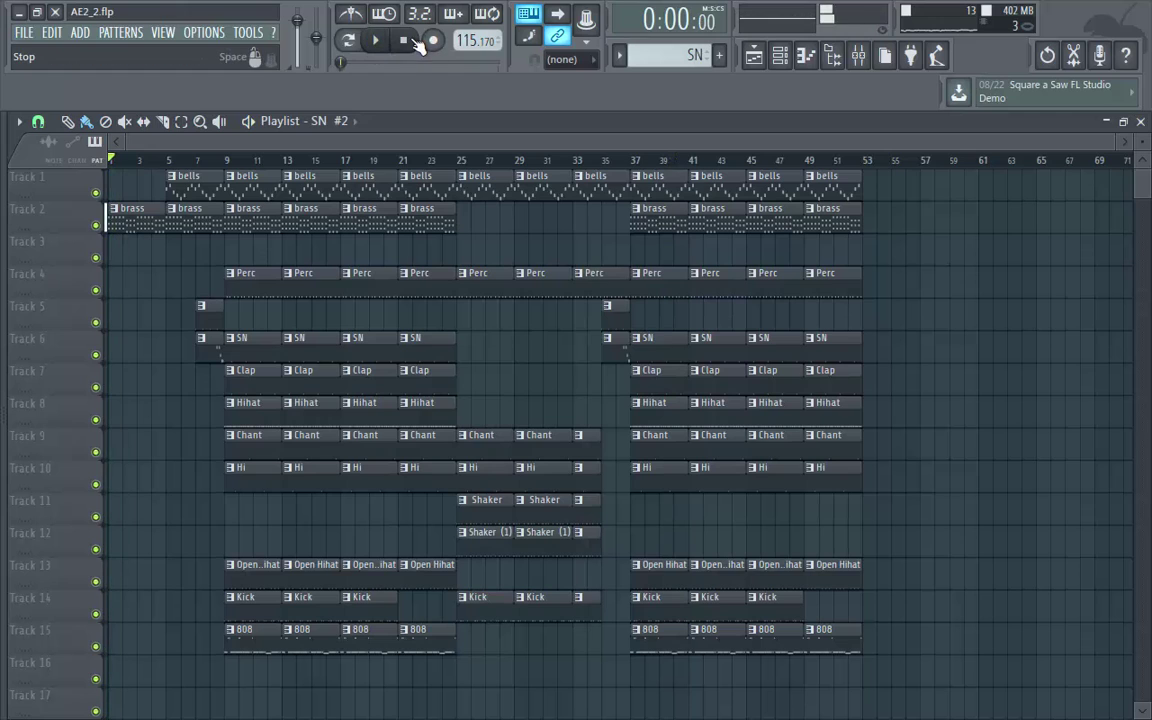
# Create an automation clip for the master volume across the whole song and audition the lead-in to bar 9.
pyautogui.rightClick(303, 24)
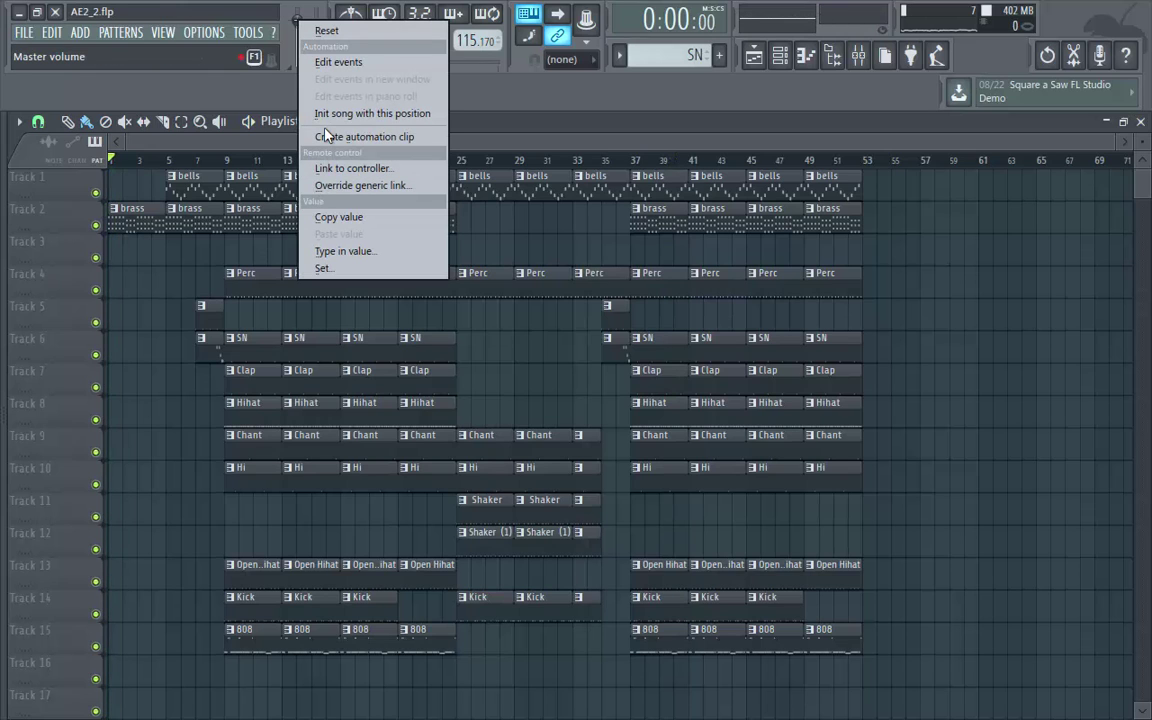
pyautogui.click(326, 140)
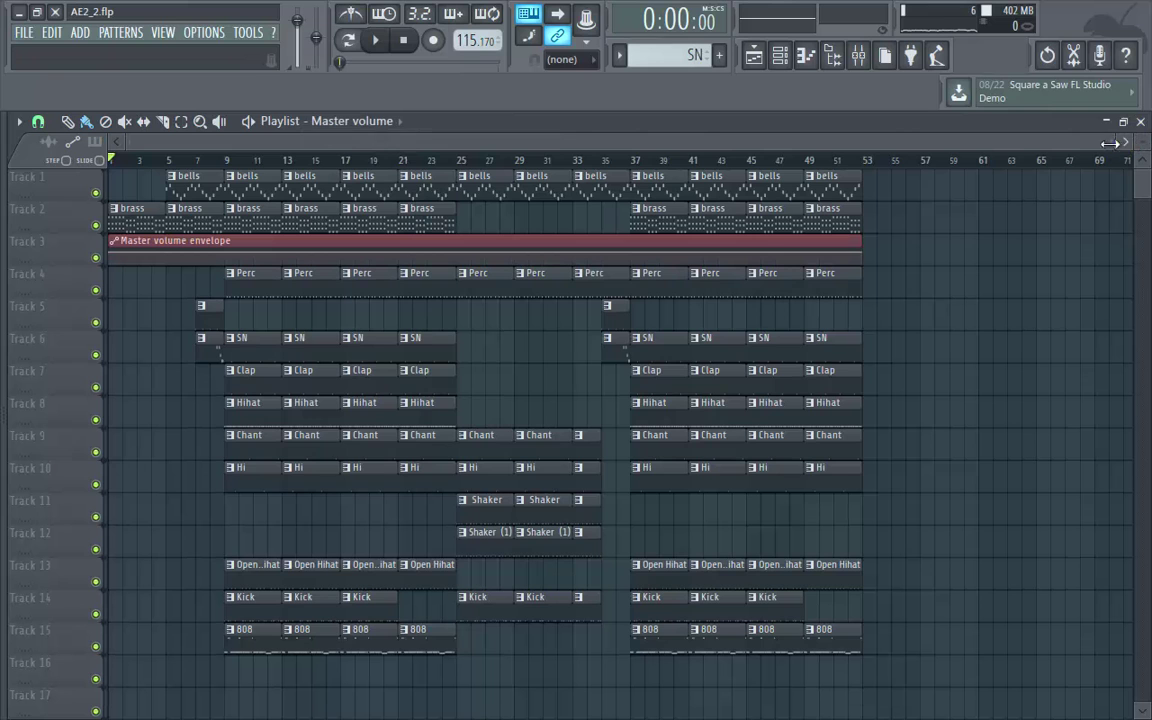
pyautogui.moveTo(1113, 143); pyautogui.dragTo(538, 146)
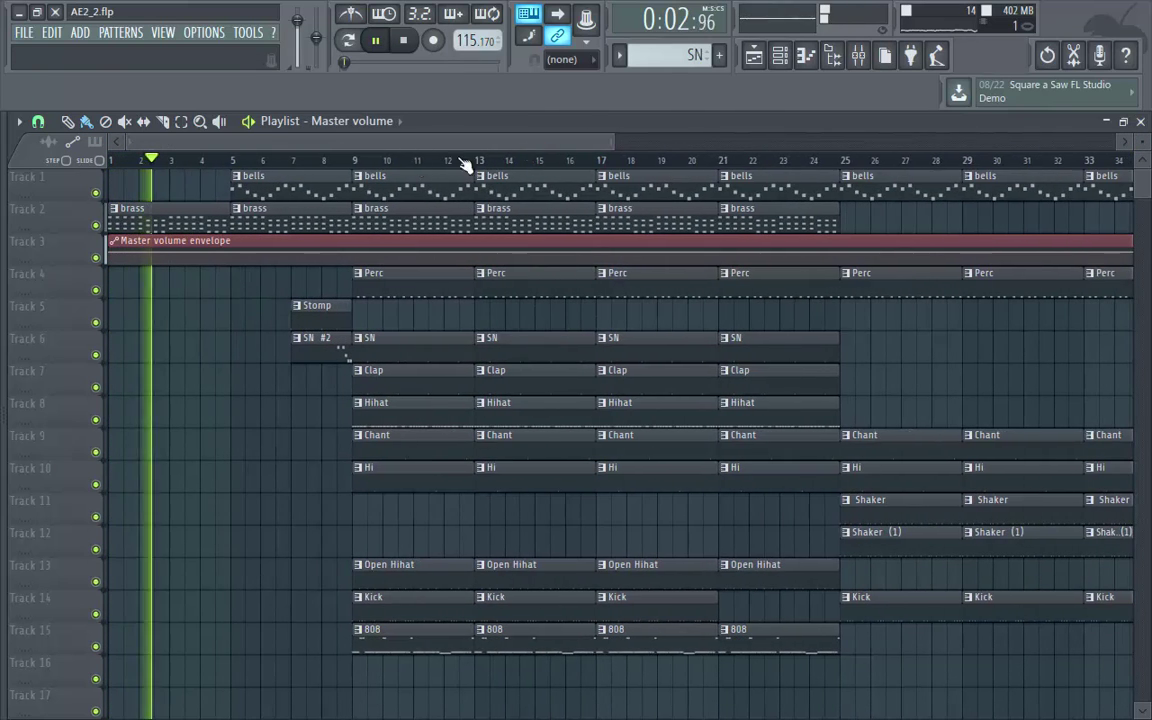
pyautogui.click(327, 160)
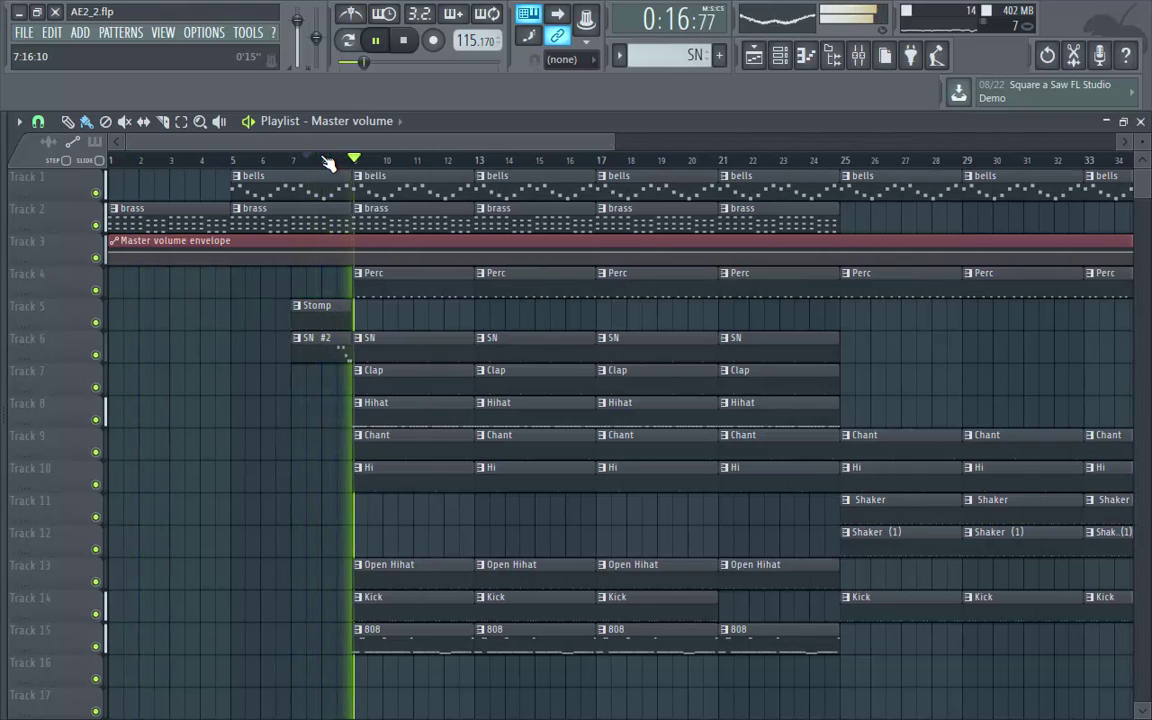
pyautogui.press('space')
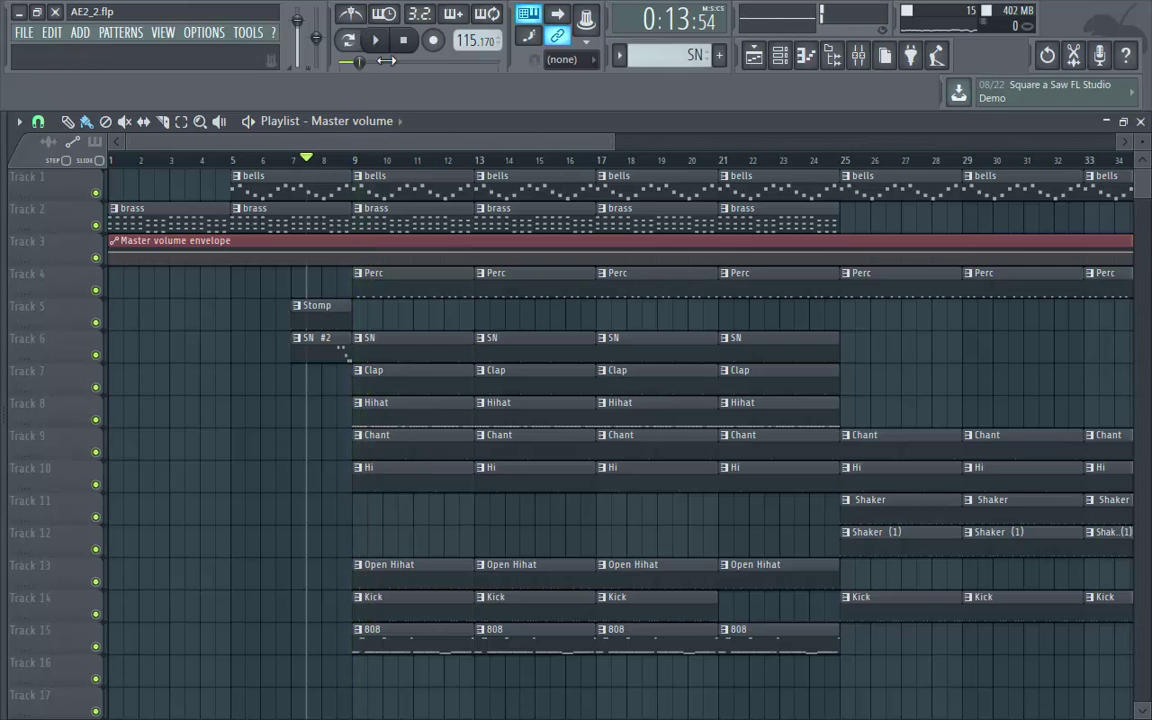
# Copy the master volume envelope's end value to a new point at bar 49, and lower the end point at bar 53 for a curved fade-out.
pyautogui.moveTo(616, 143); pyautogui.dragTo(946, 150)
pyautogui.rightClick(893, 254)
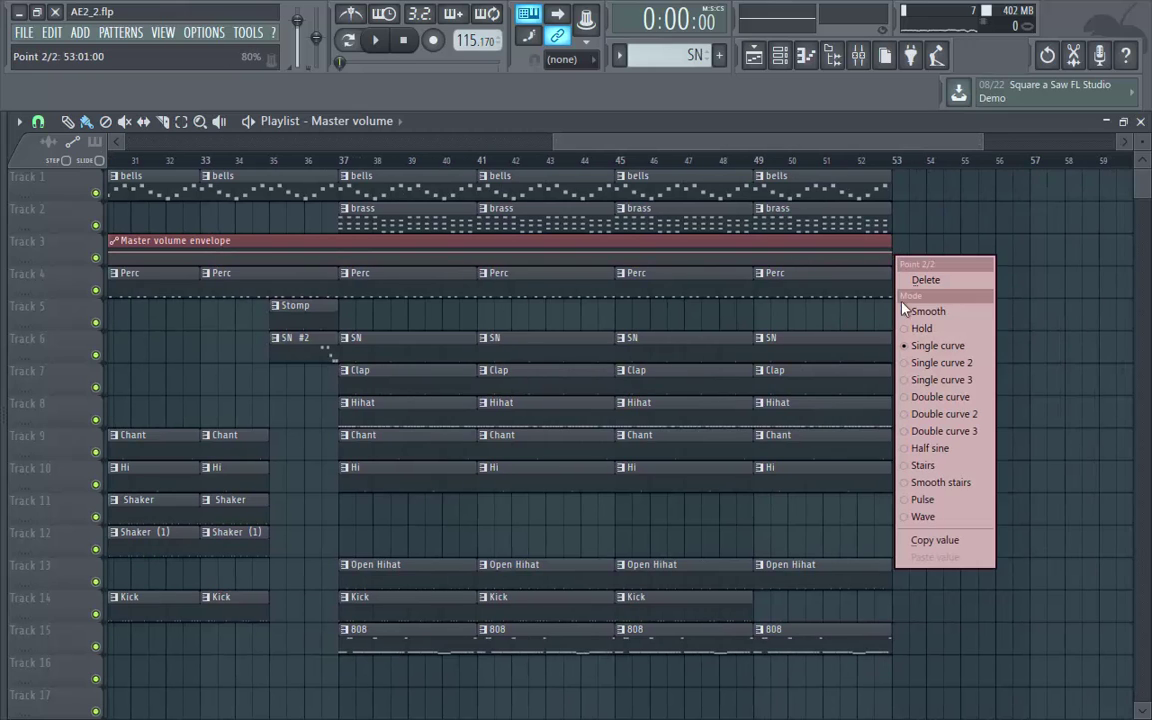
pyautogui.click(944, 540)
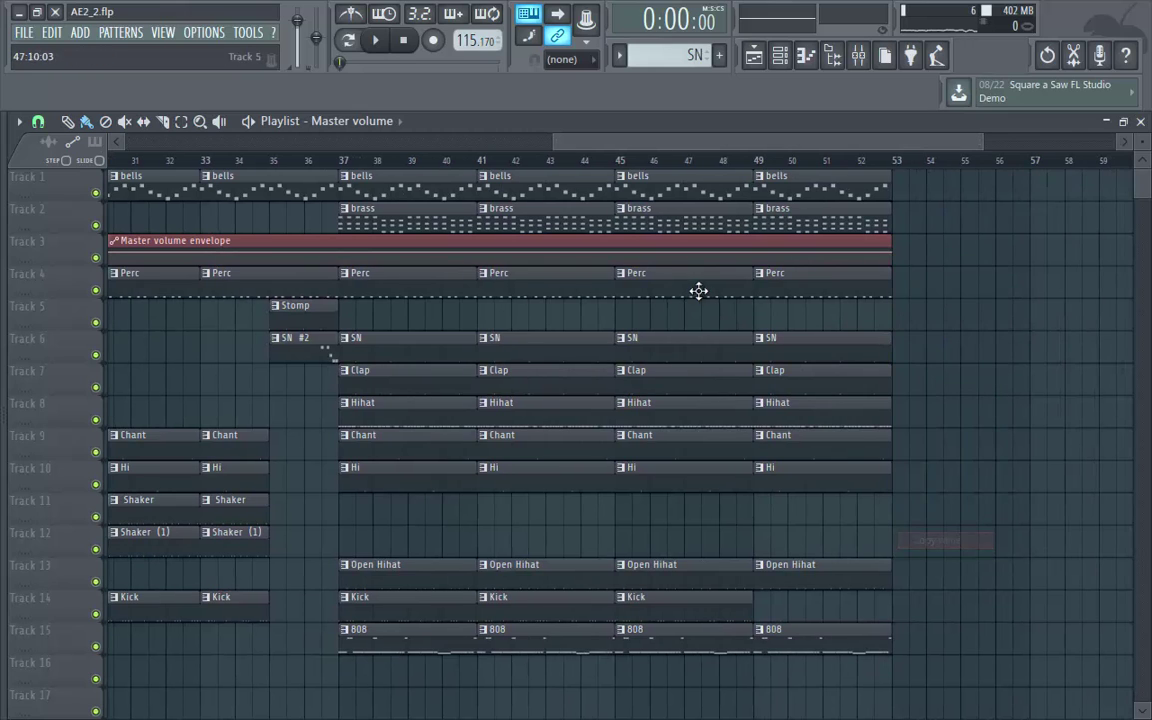
pyautogui.rightClick(759, 256)
pyautogui.rightClick(759, 256)
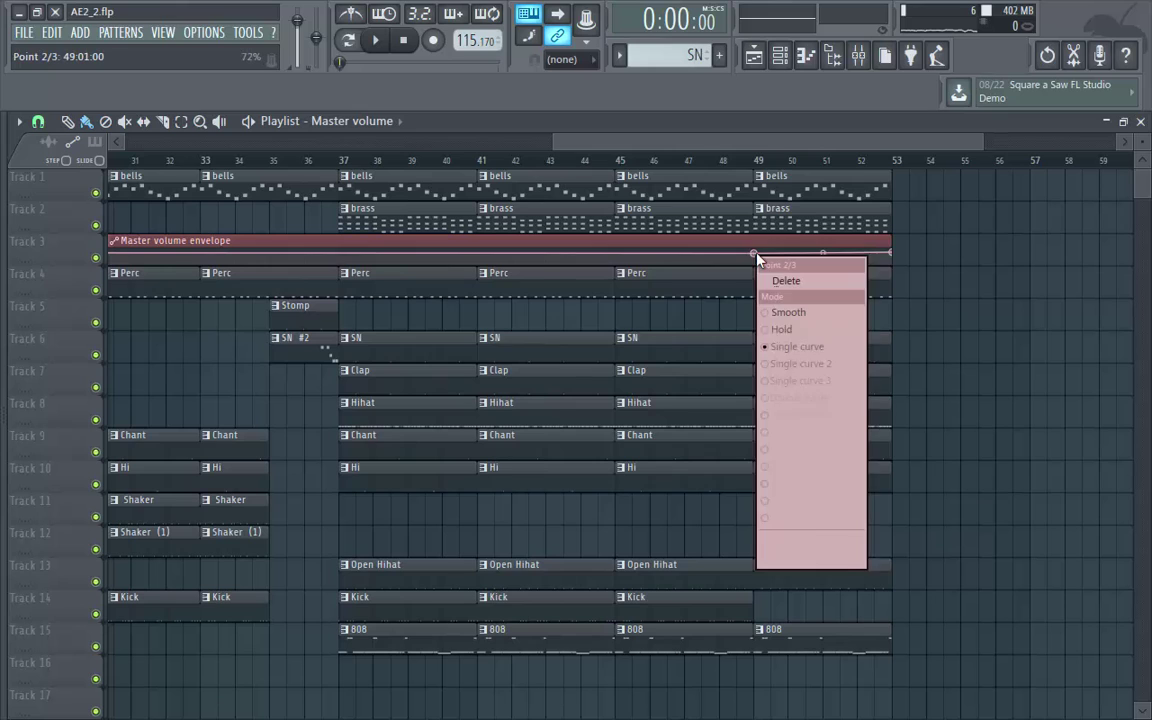
pyautogui.click(808, 558)
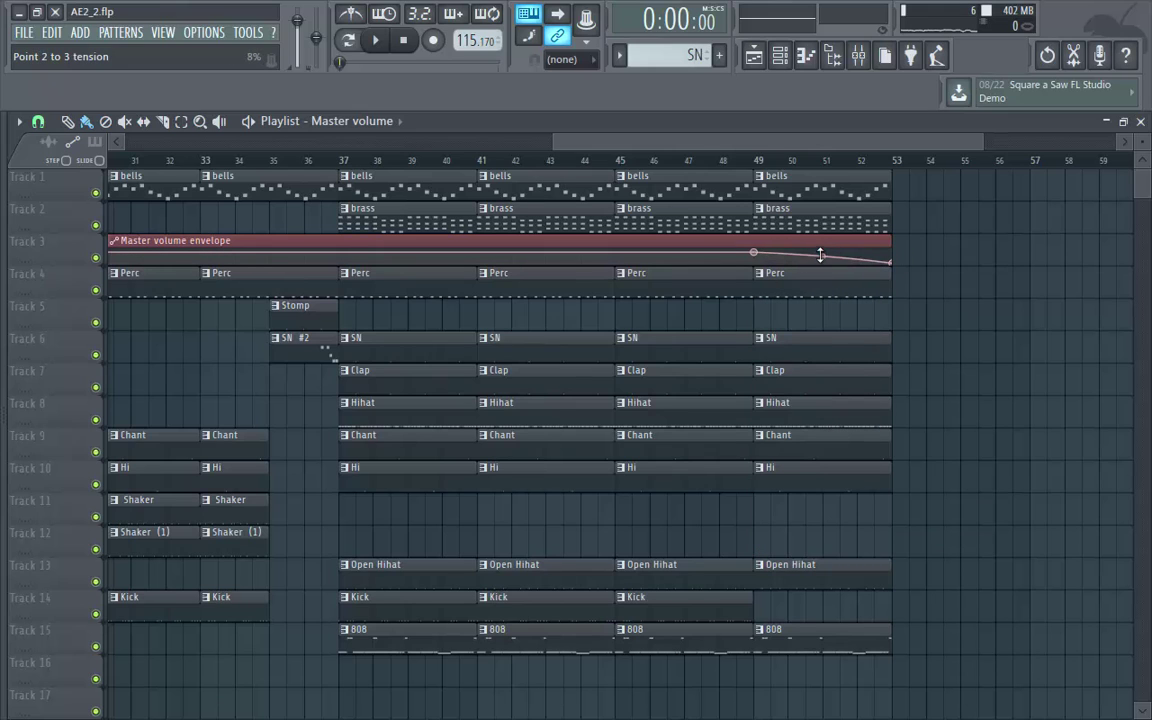
pyautogui.moveTo(555, 146); pyautogui.dragTo(122, 146)
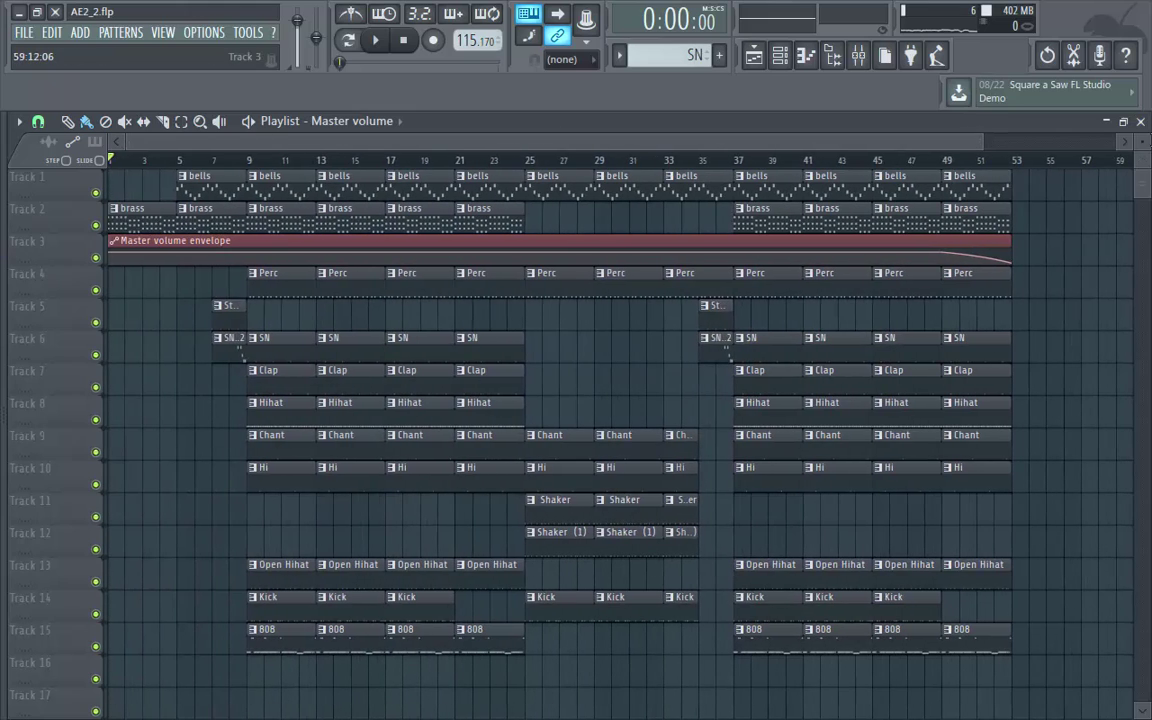
pyautogui.moveTo(1147, 145)
pyautogui.mouseDown()
pyautogui.moveTo(1090, 155)
pyautogui.moveTo(1142, 128)
pyautogui.mouseUp()
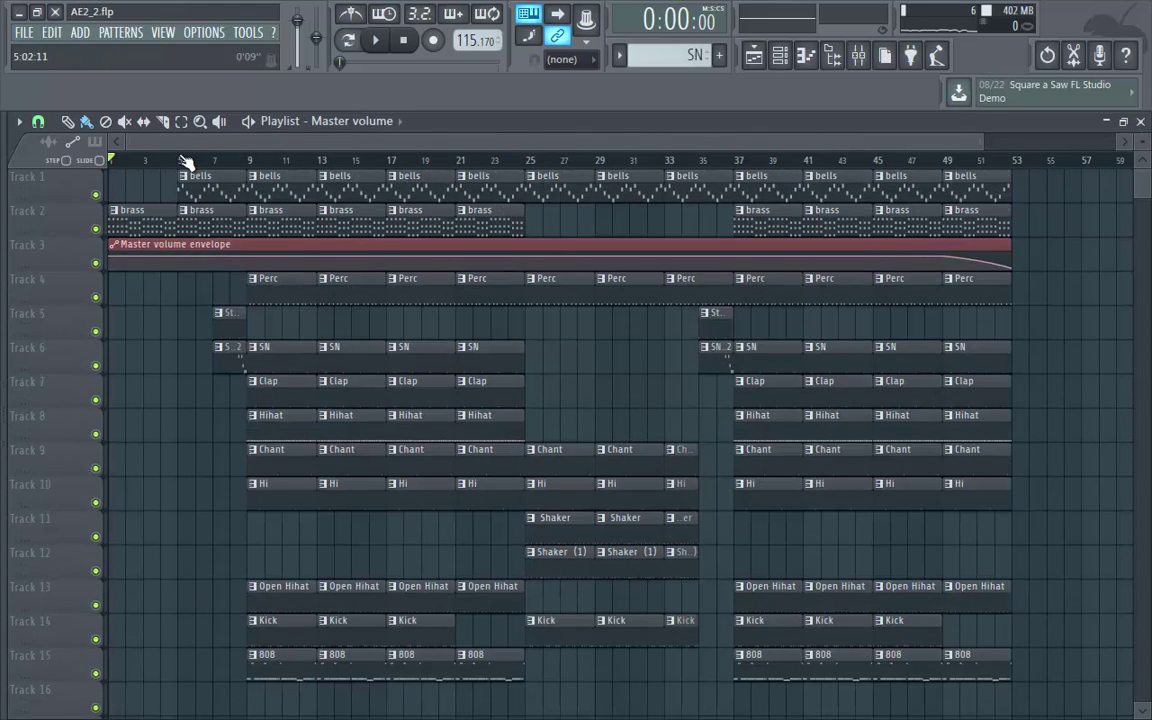
# Select bars 1 to 5 as the playback range, open the Mixer, and audition the brass track with its effects shown.
pyautogui.moveTo(180, 160); pyautogui.dragTo(14, 172)
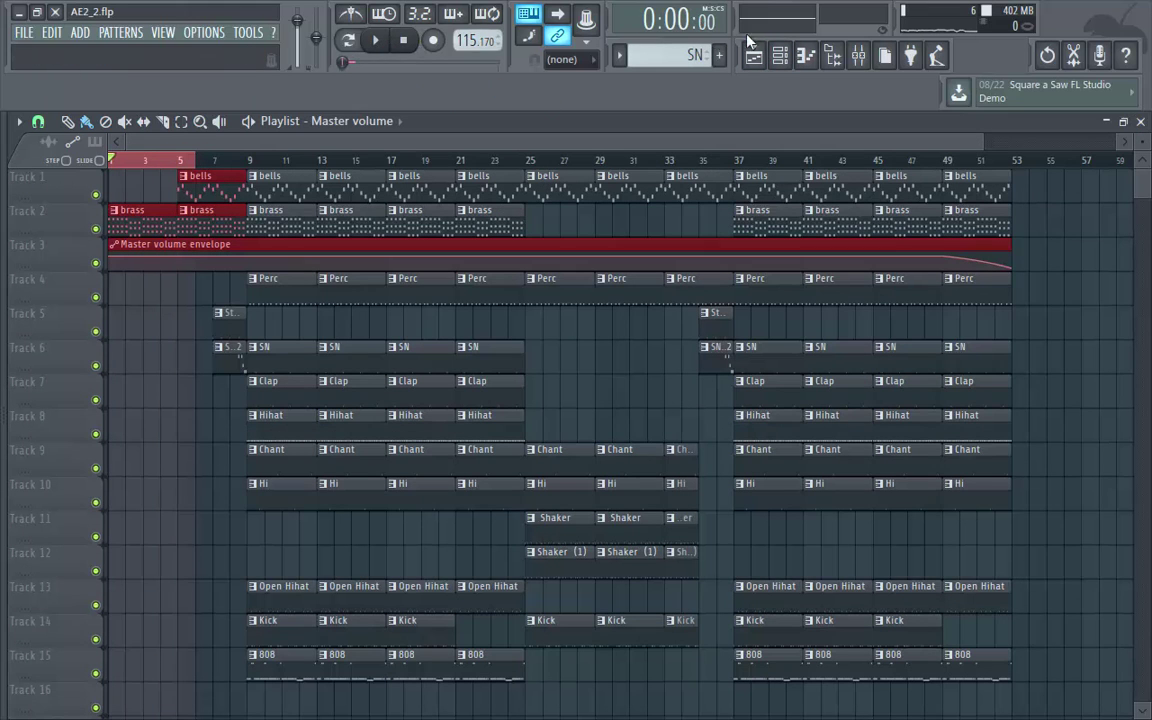
pyautogui.click(857, 62)
pyautogui.press('space')
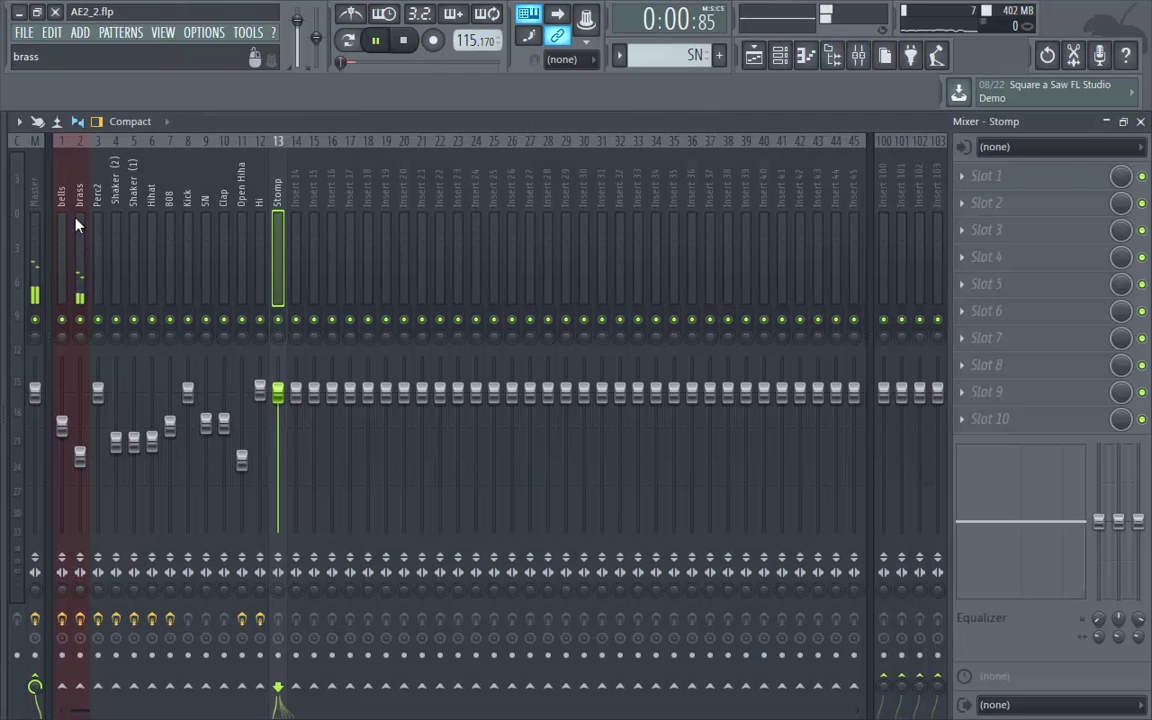
pyautogui.click(77, 230)
pyautogui.press('space')
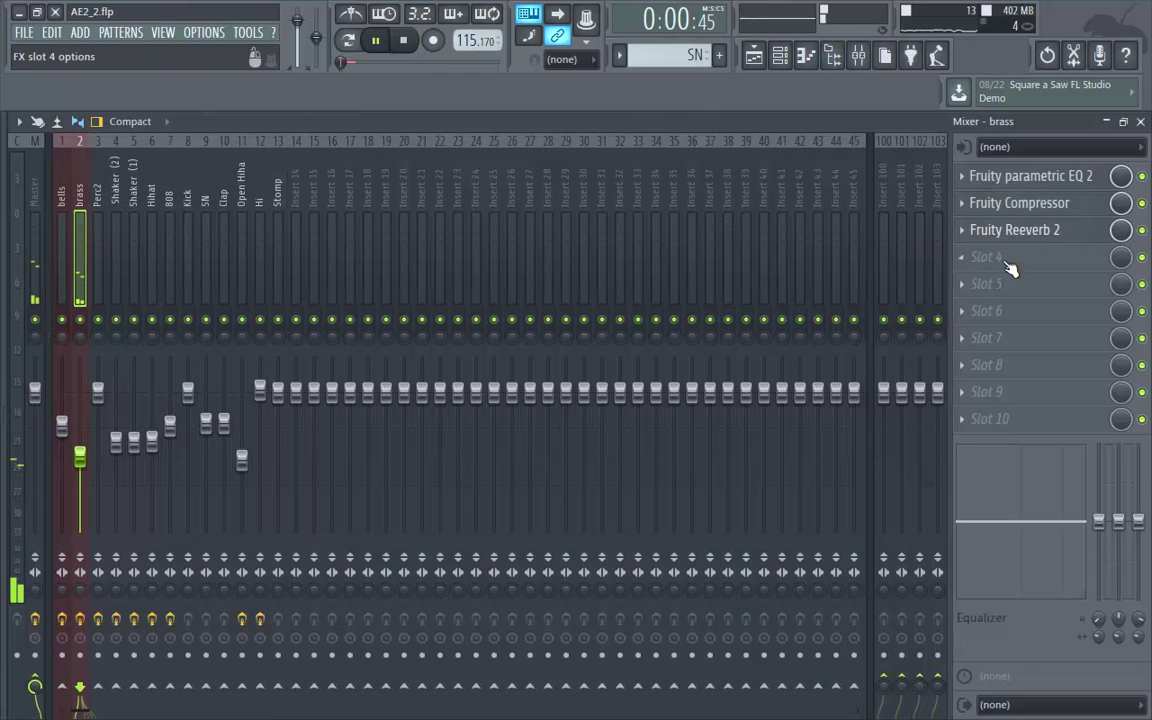
# Add Fruity Parametric EQ 2 to the first effect slot of the Master track and start playback.
pyautogui.click(37, 230)
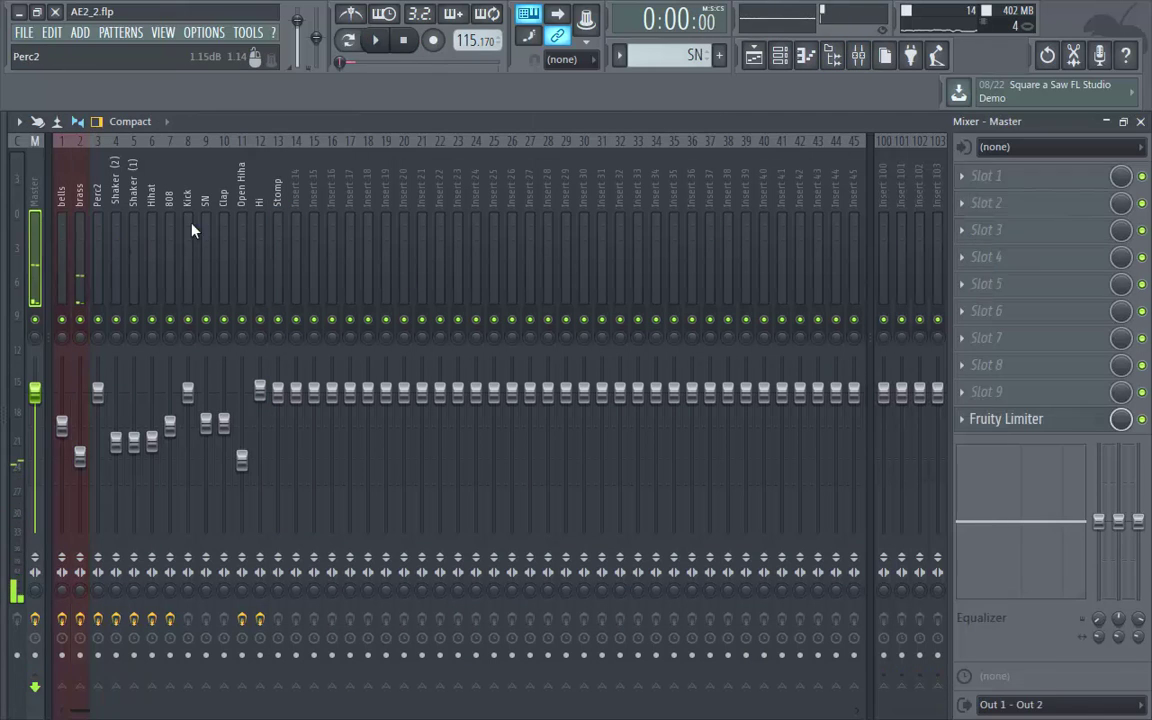
pyautogui.click(955, 184)
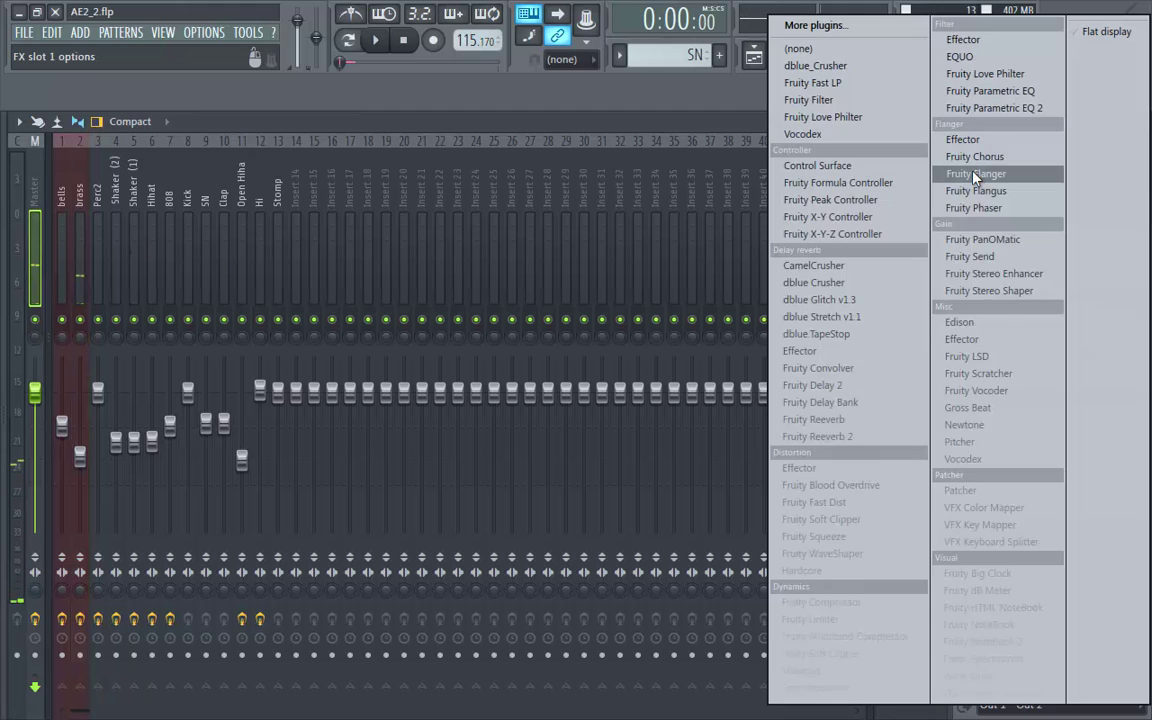
pyautogui.click(987, 108)
pyautogui.press('space')
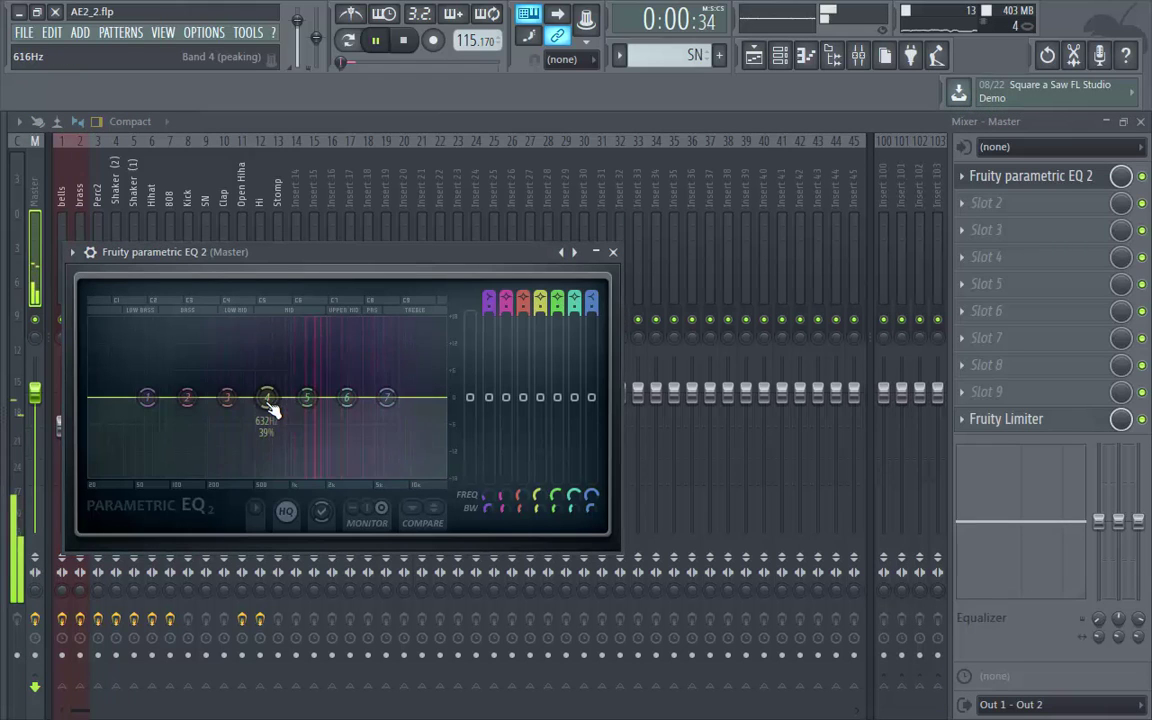
# Turn EQ band 7 into a steep low-pass cut near 1 kHz and lower band 5 beside it, then close the EQ.
pyautogui.press('space')
pyautogui.moveTo(386, 424); pyautogui.dragTo(321, 475)
pyautogui.moveTo(592, 308); pyautogui.dragTo(600, 298)
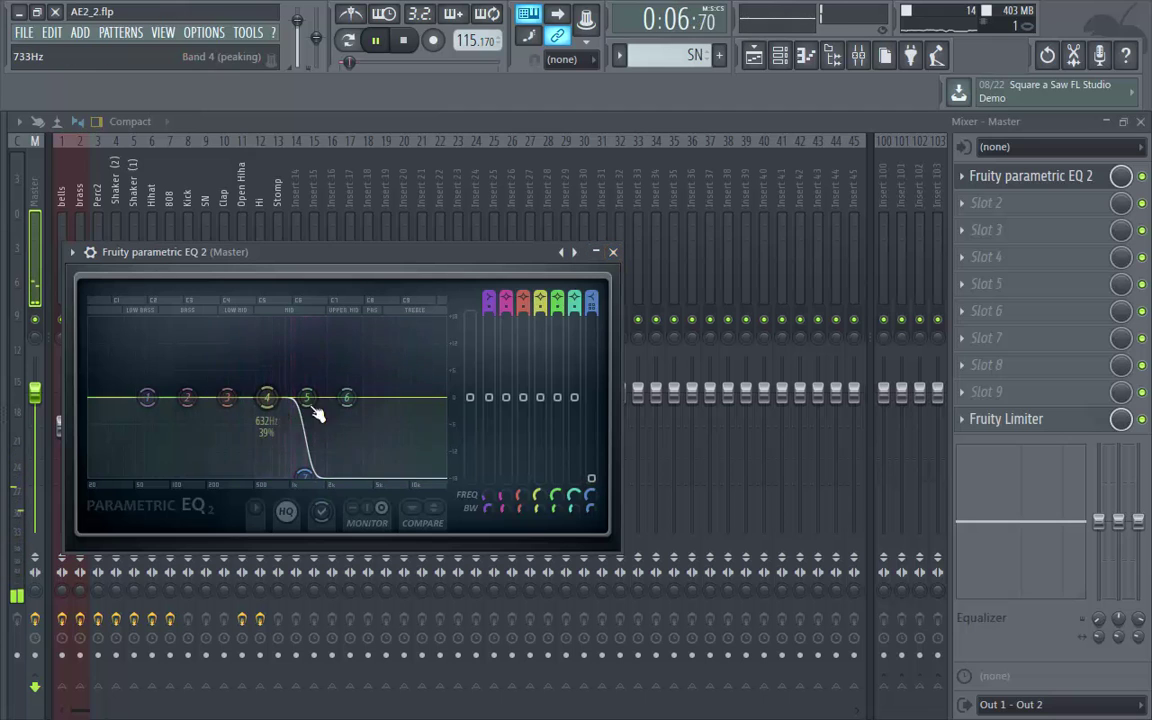
pyautogui.moveTo(287, 420); pyautogui.dragTo(301, 428)
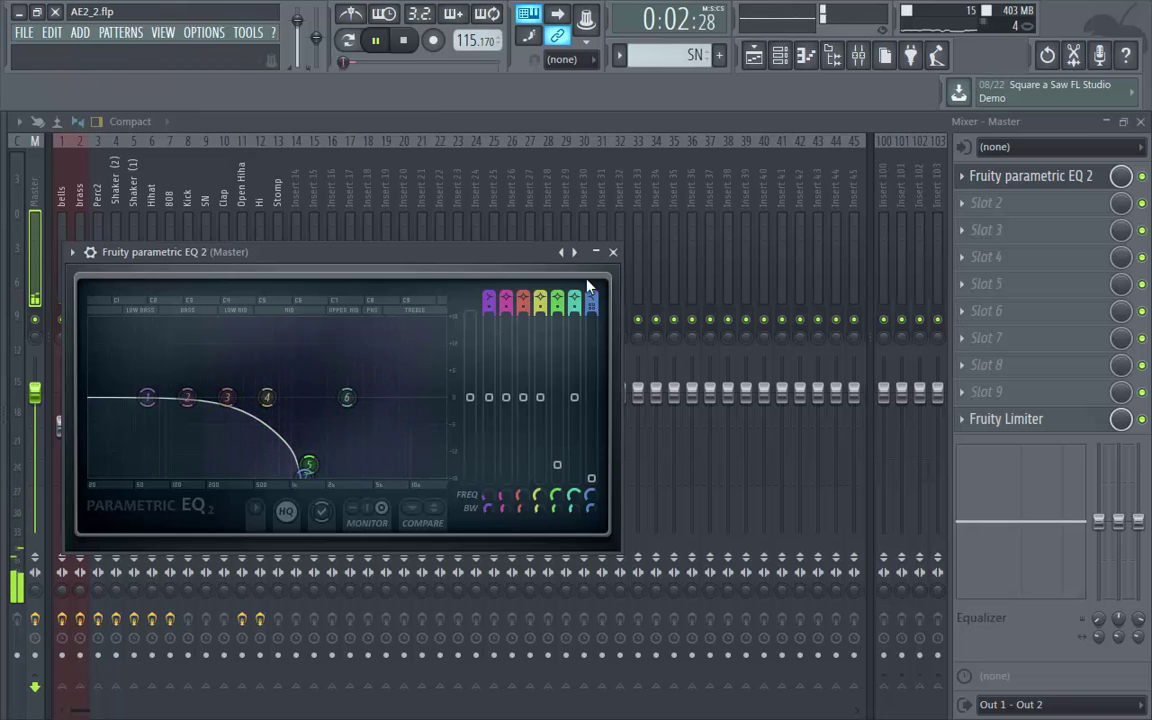
pyautogui.click(613, 254)
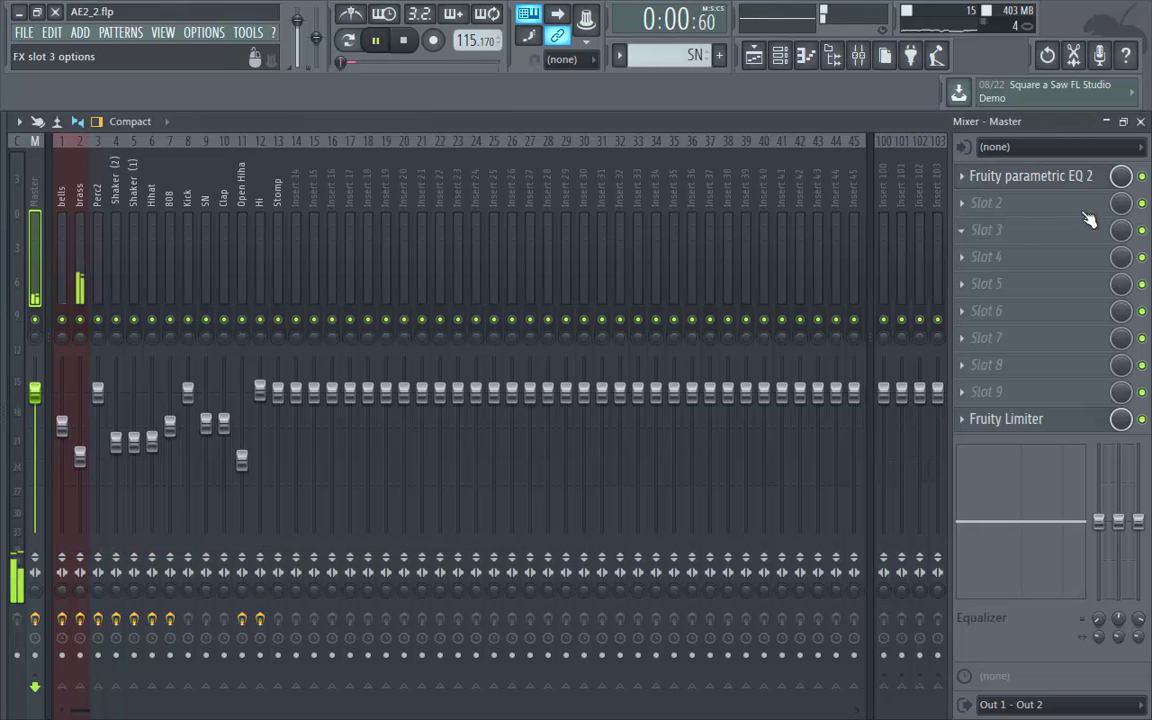
# Create an automation clip for the Master EQ's mix level and return to the Playlist.
pyautogui.rightClick(1122, 177)
pyautogui.click(1098, 288)
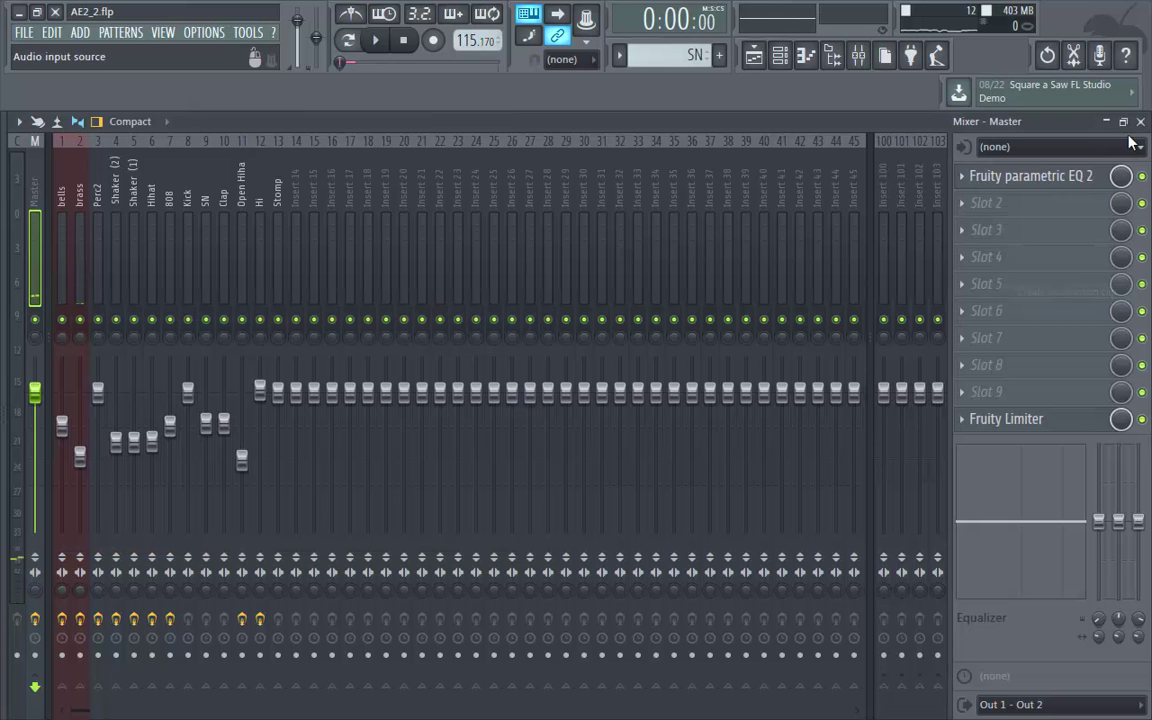
pyautogui.click(1140, 122)
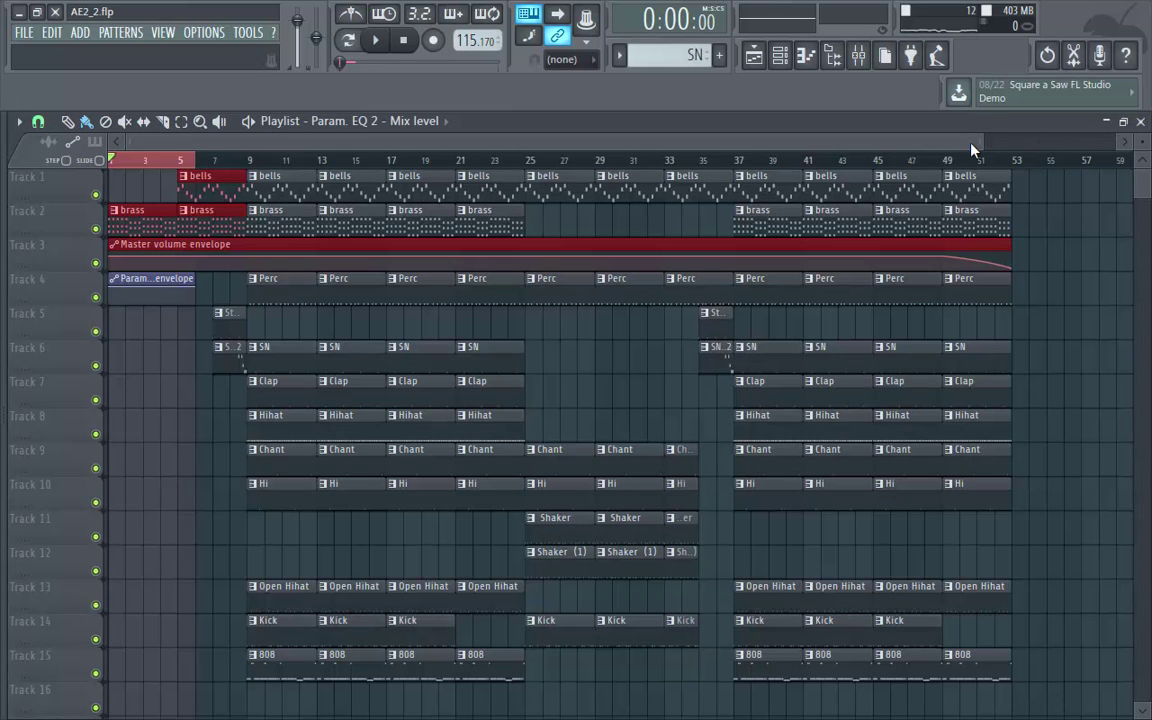
# End the EQ mix level clip at bar 5, lower its end point, and curve the line to fall late.
pyautogui.scroll(5, 327, 165)
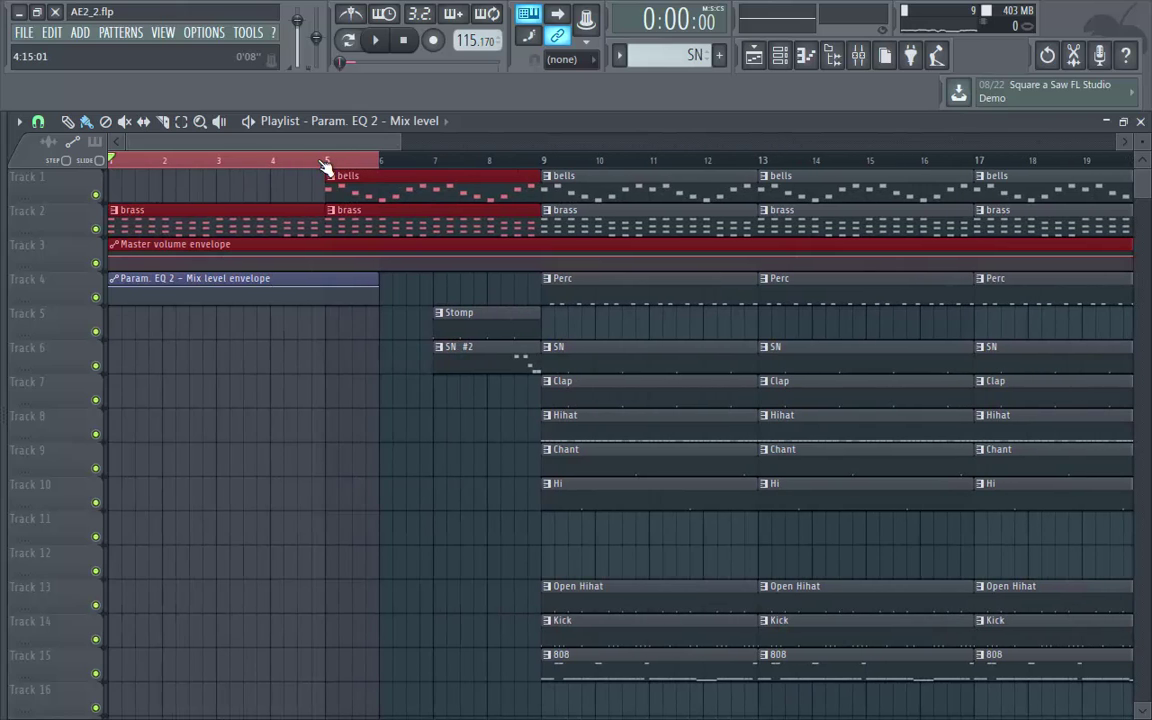
pyautogui.click(316, 160)
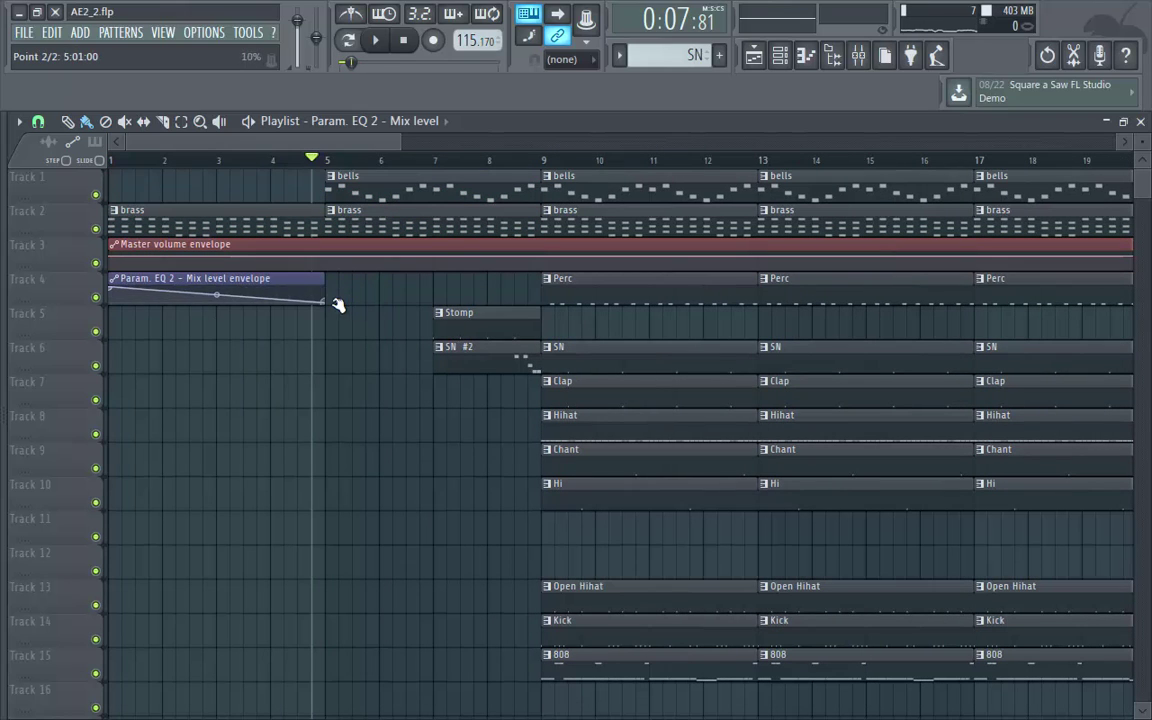
pyautogui.moveTo(213, 289); pyautogui.dragTo(240, 234)
# Audition the song intro with the EQ mix level automation, showing the whole arrangement in the Playlist.
pyautogui.click(148, 160)
pyautogui.press('space')
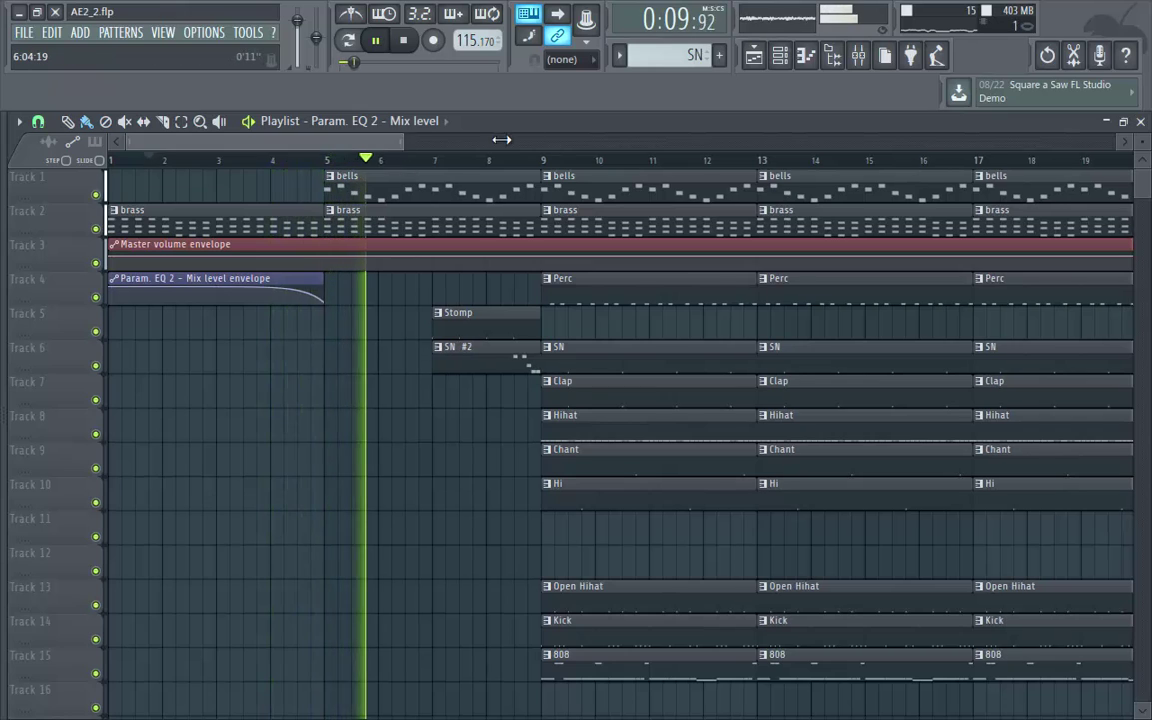
pyautogui.scroll(-3, 420, 140)
pyautogui.click(404, 41)
pyautogui.press('space')
pyautogui.moveTo(695, 142); pyautogui.dragTo(1108, 144)
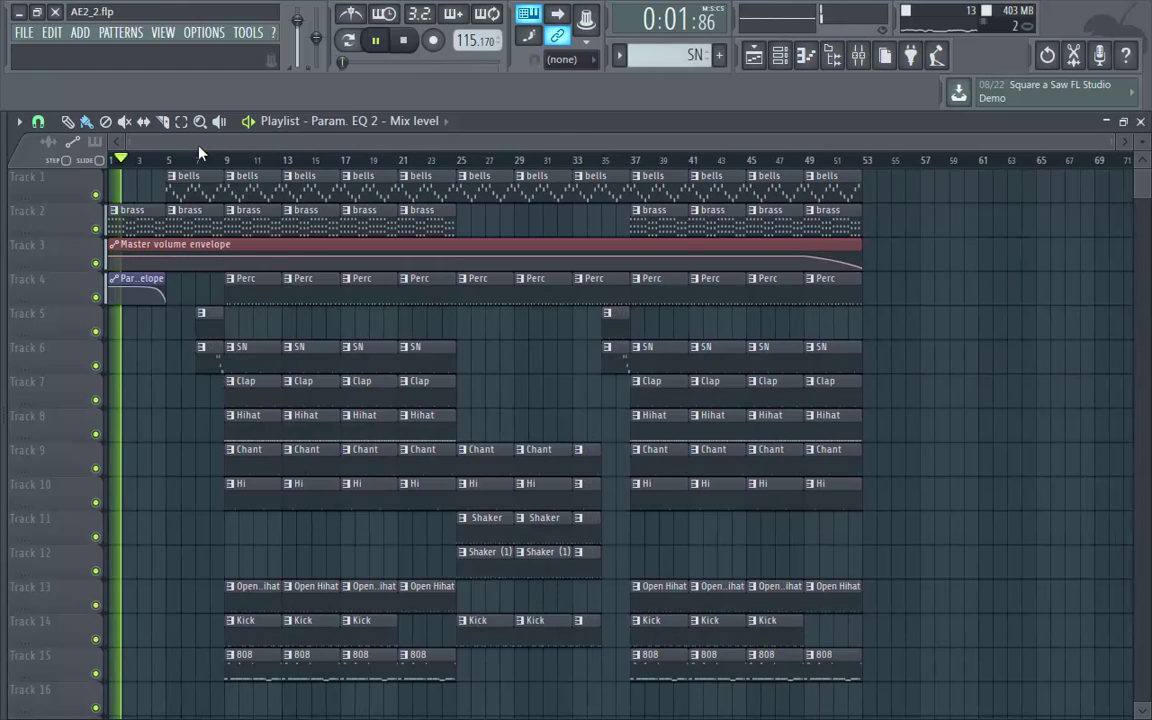
pyautogui.press('space')
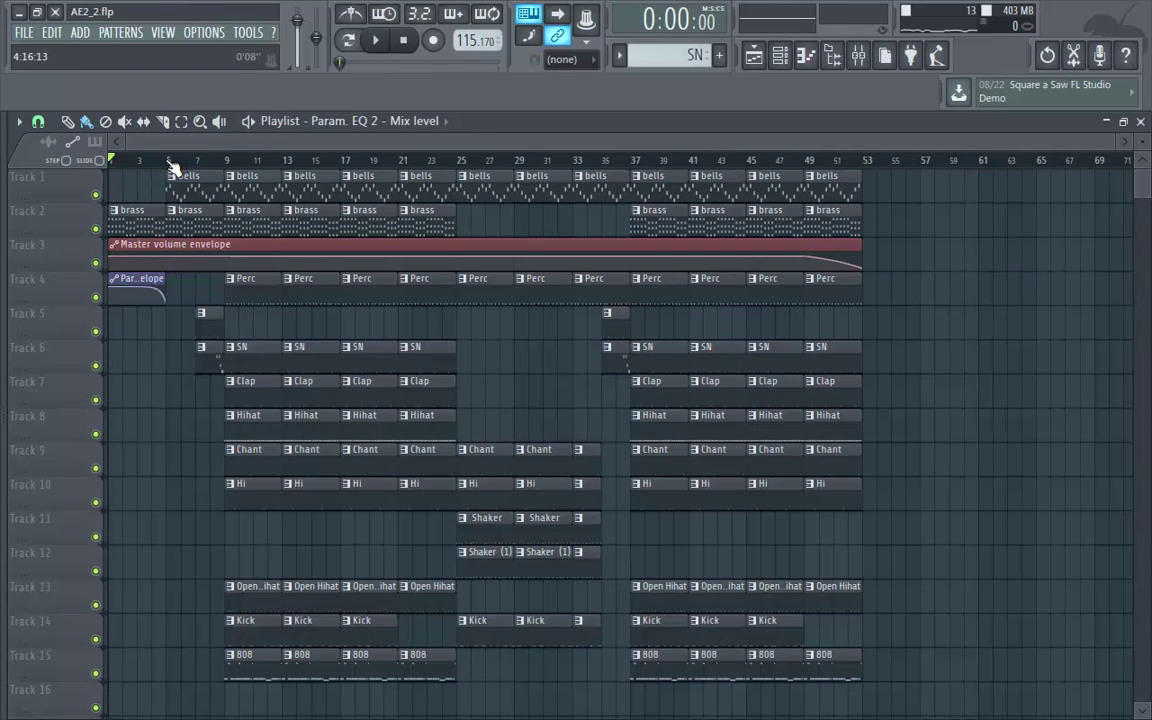
# Select the playback range from bar 1 to bar 5 and add Gross Beat to the Master track's second effect slot.
pyautogui.moveTo(115, 163); pyautogui.dragTo(180, 168)
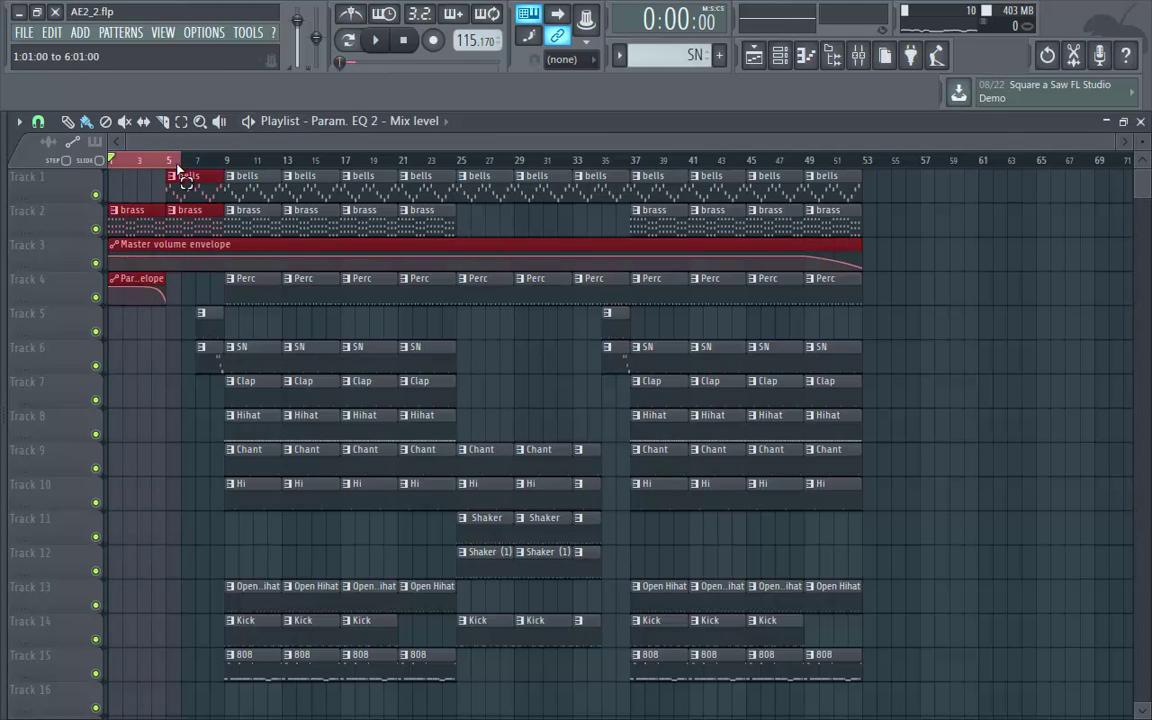
pyautogui.click(858, 55)
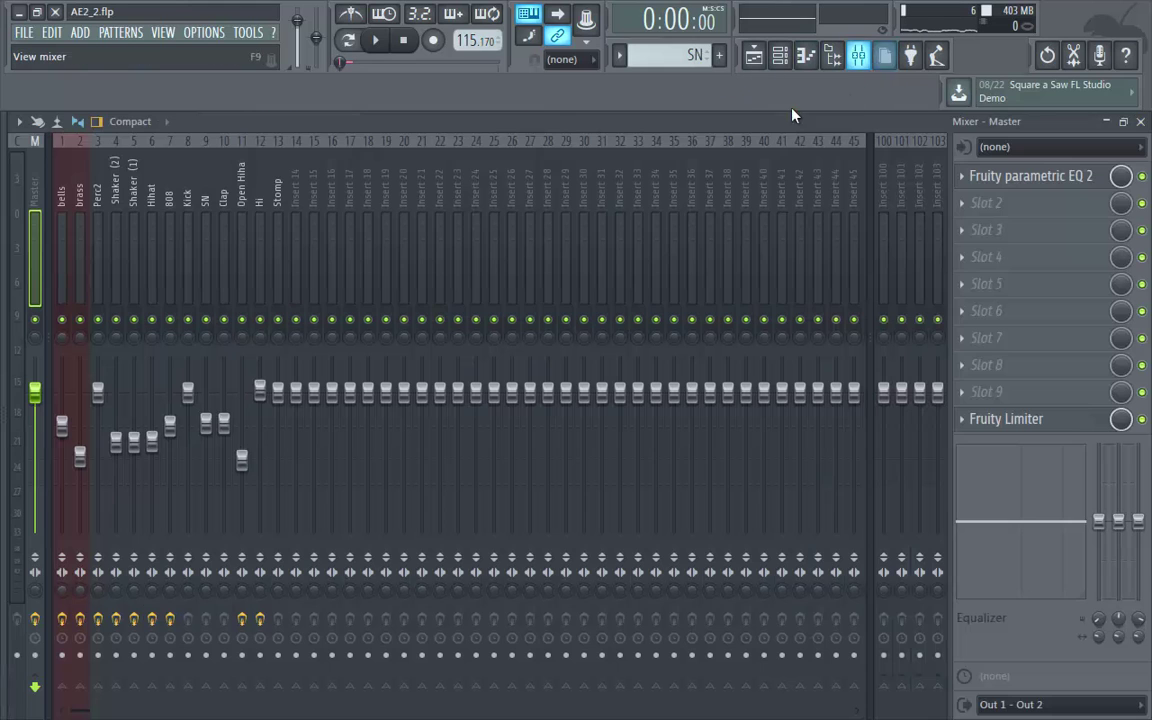
pyautogui.click(1003, 205)
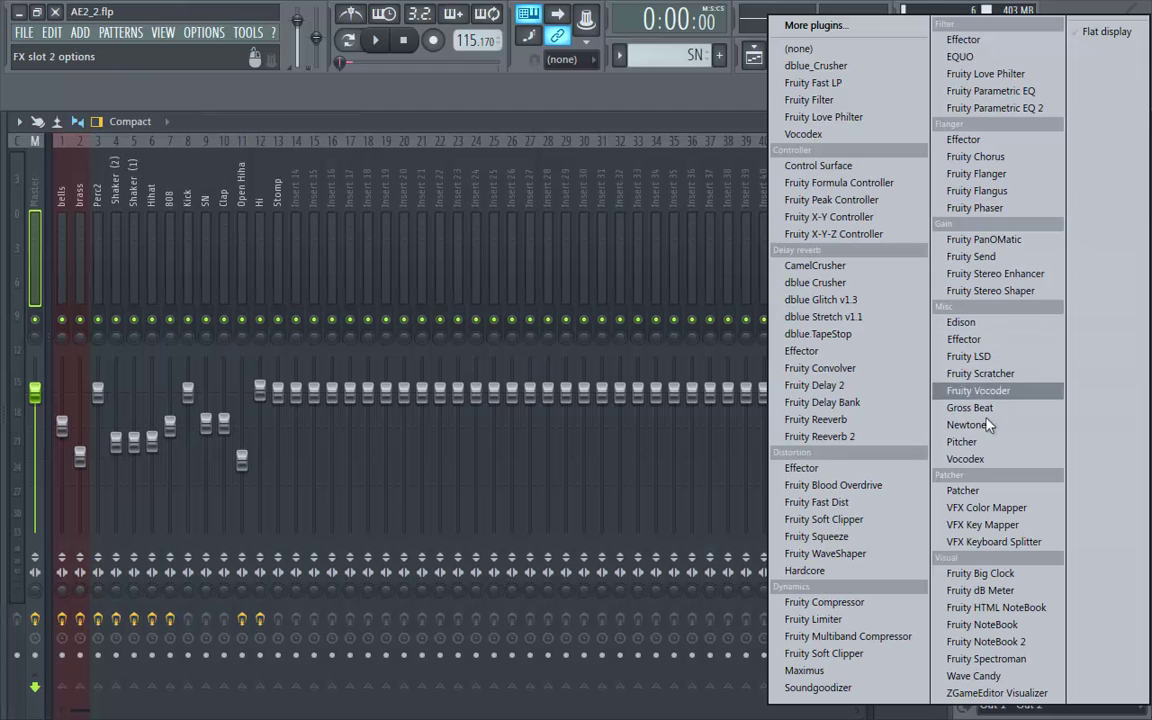
pyautogui.click(884, 388)
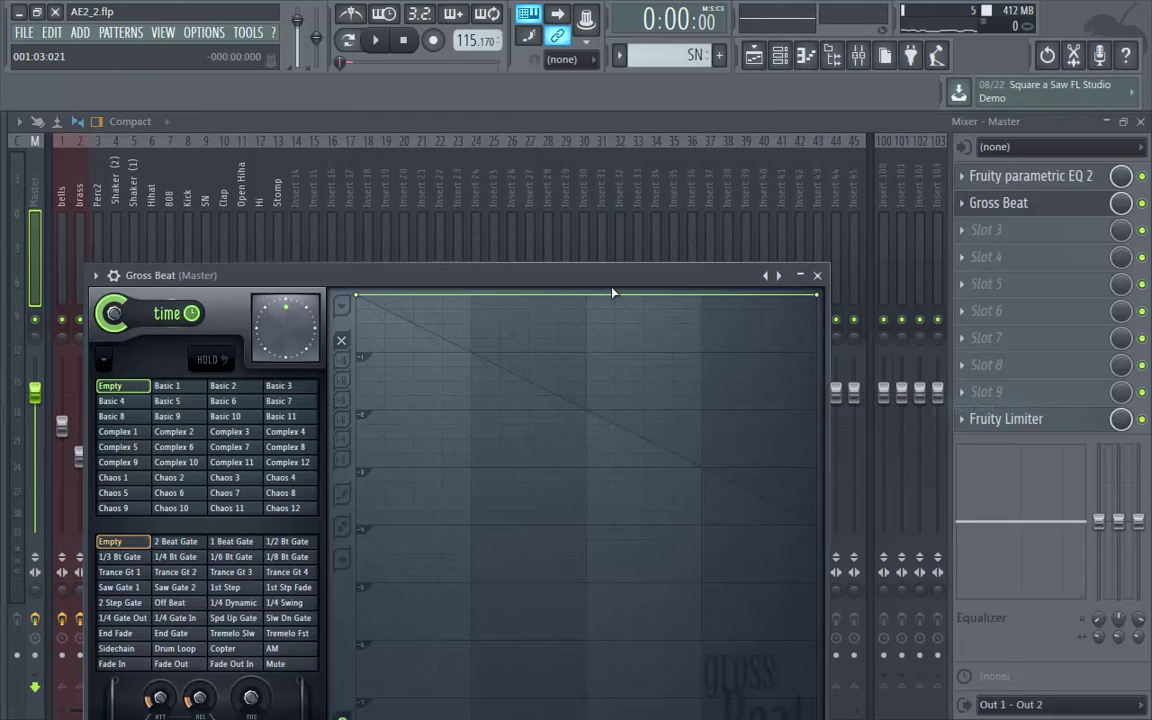
# Load Gross Beat's Turntablist preset, choose the Scrt Patt 7 time pattern, audition it, and close the plugin.
pyautogui.click(789, 125)
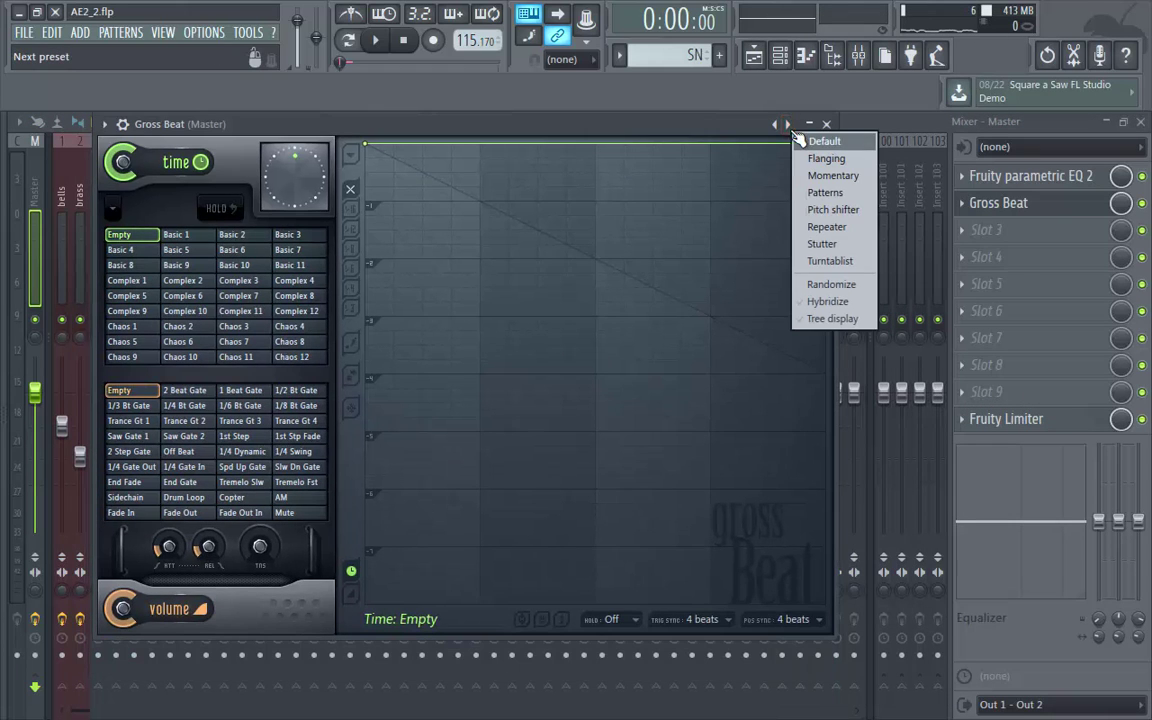
pyautogui.click(817, 263)
pyautogui.click(318, 252)
pyautogui.press('space')
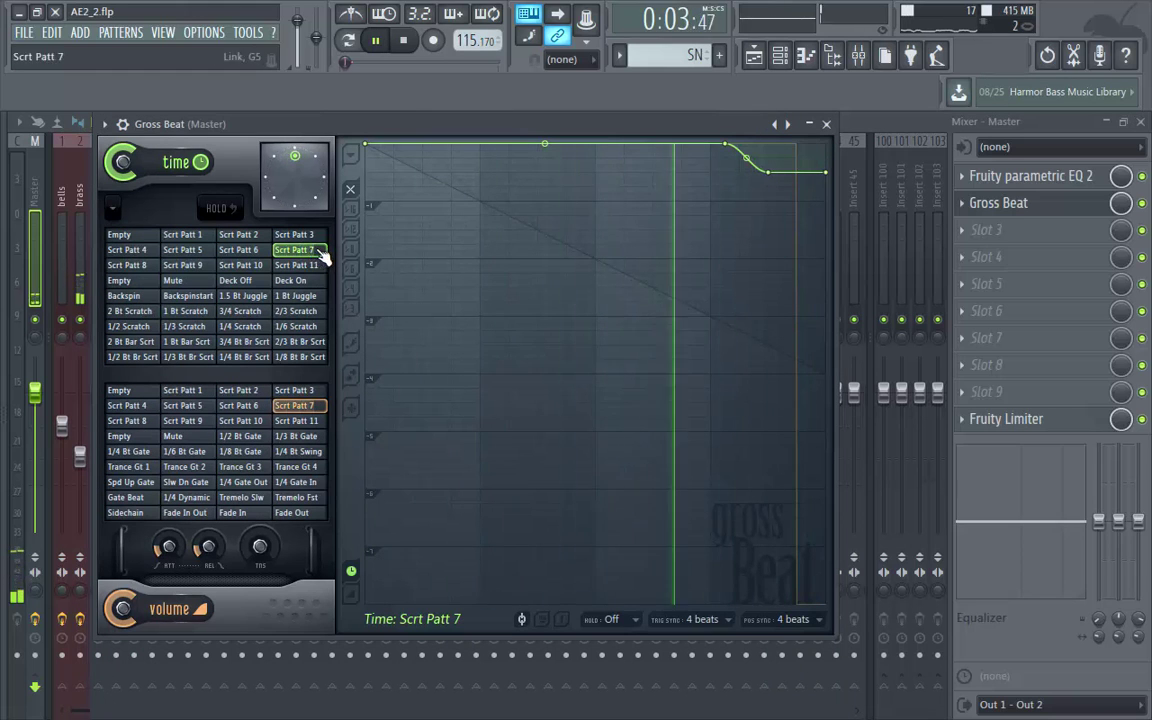
pyautogui.click(826, 125)
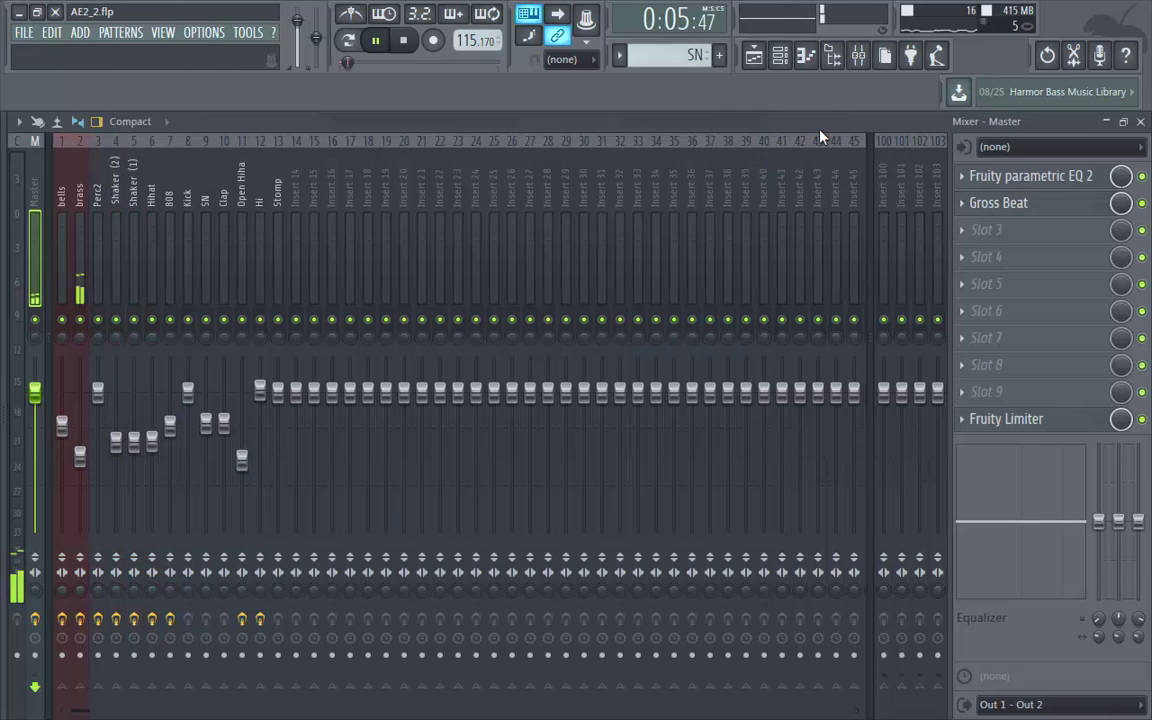
# Create an automation clip for Gross Beat's mix level over bars 1 to 5 and place it on Track 7.
pyautogui.rightClick(1121, 204)
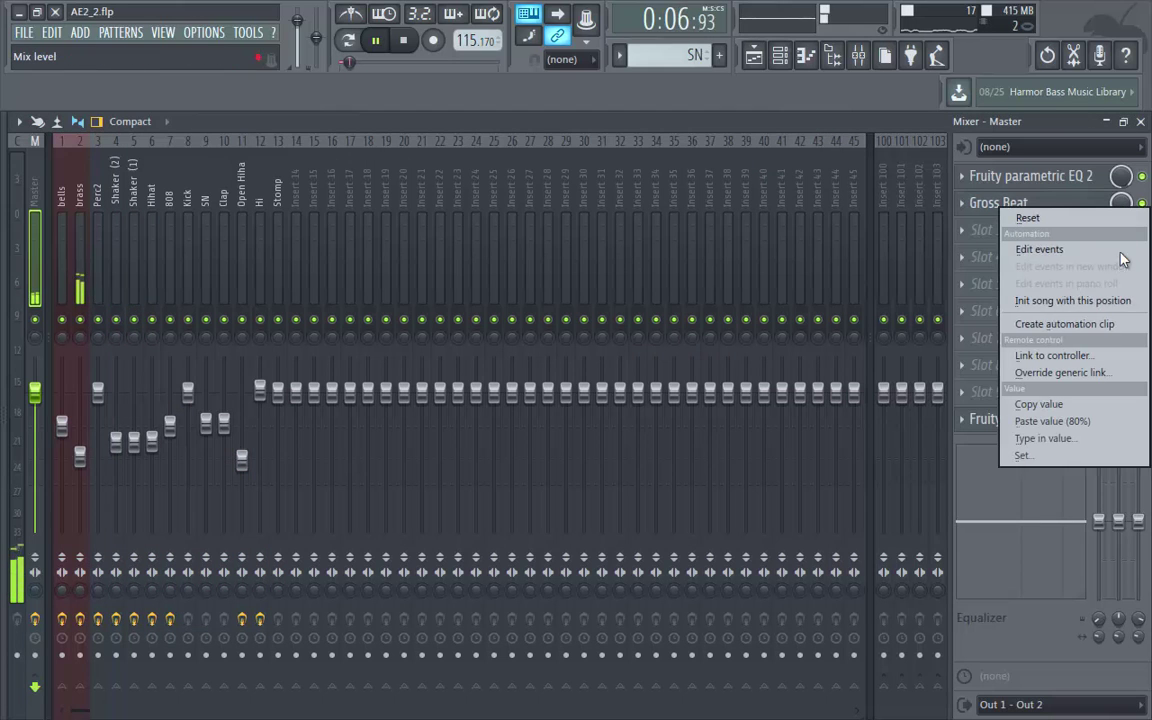
pyautogui.click(1068, 325)
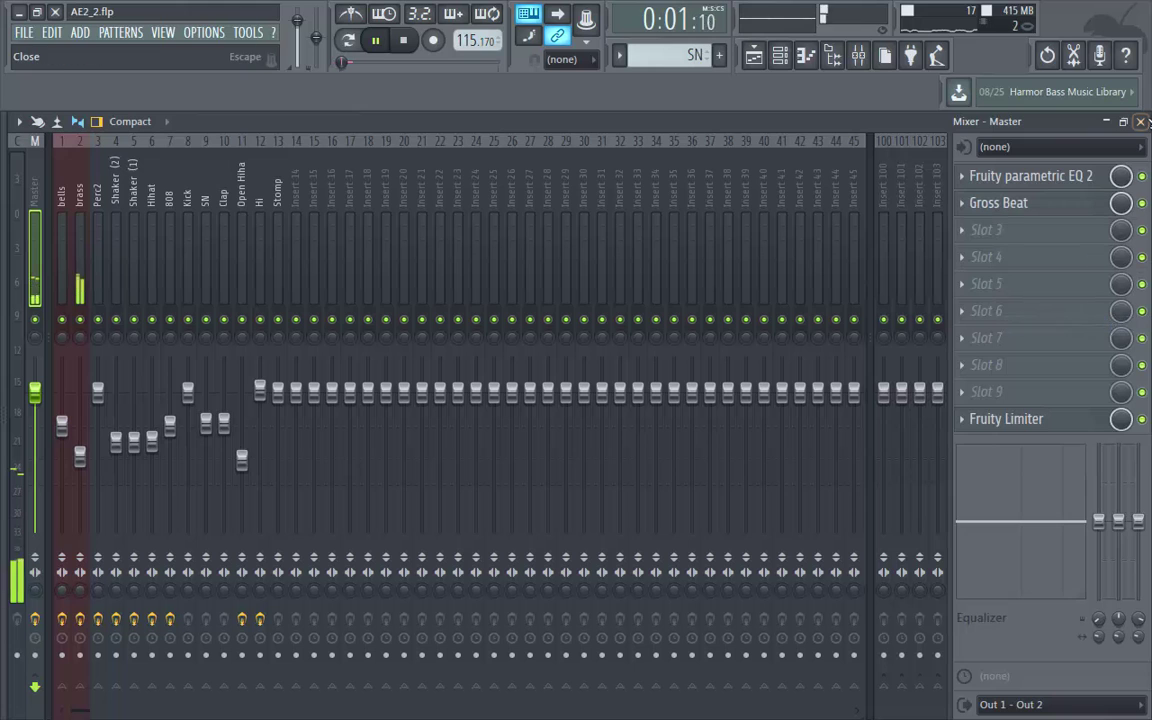
pyautogui.click(1141, 121)
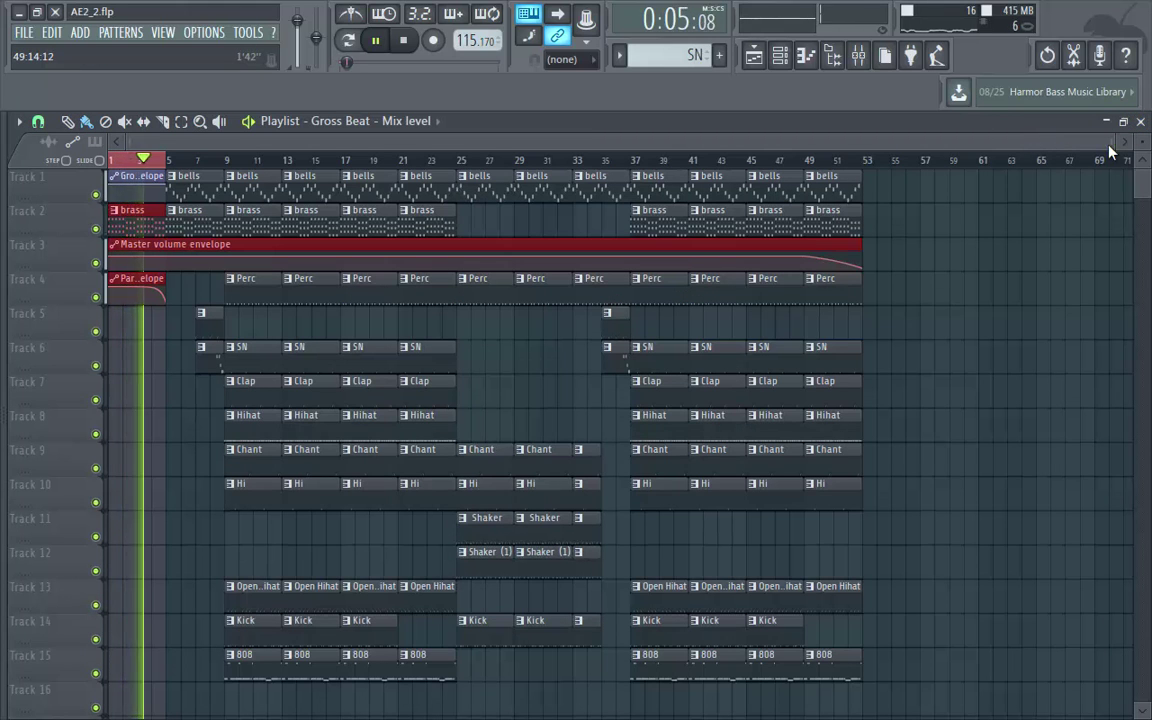
pyautogui.moveTo(148, 187); pyautogui.dragTo(129, 334)
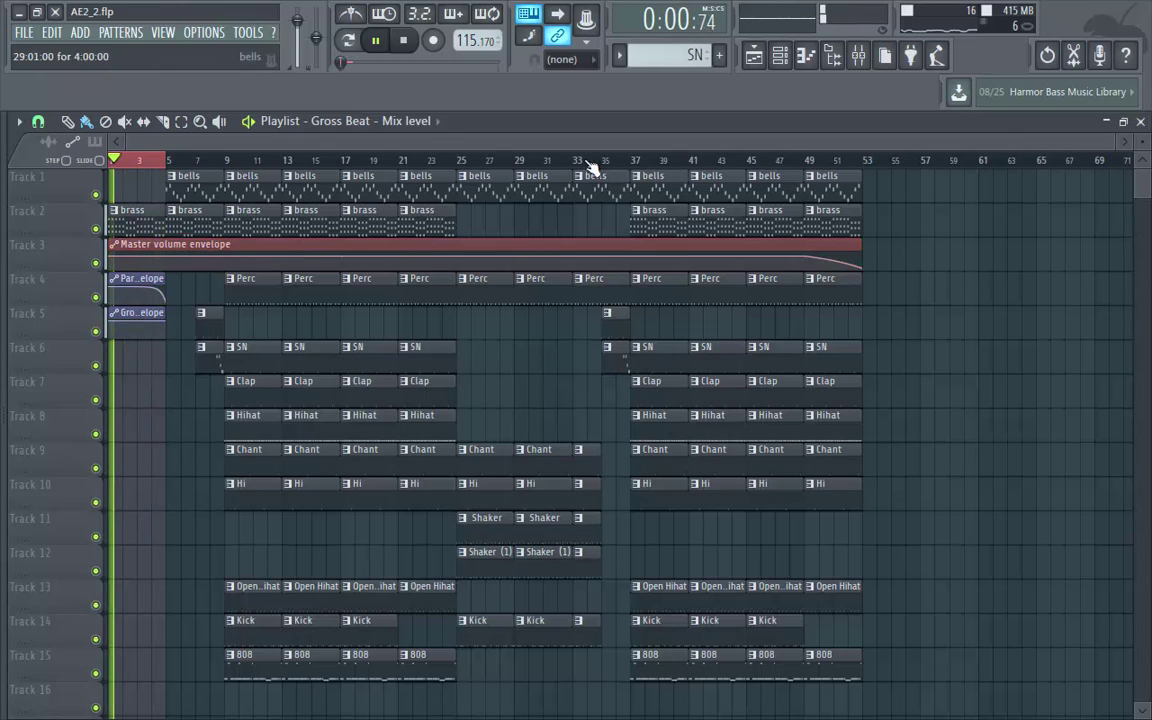
pyautogui.moveTo(995, 140); pyautogui.dragTo(283, 152)
pyautogui.moveTo(272, 336); pyautogui.dragTo(267, 404)
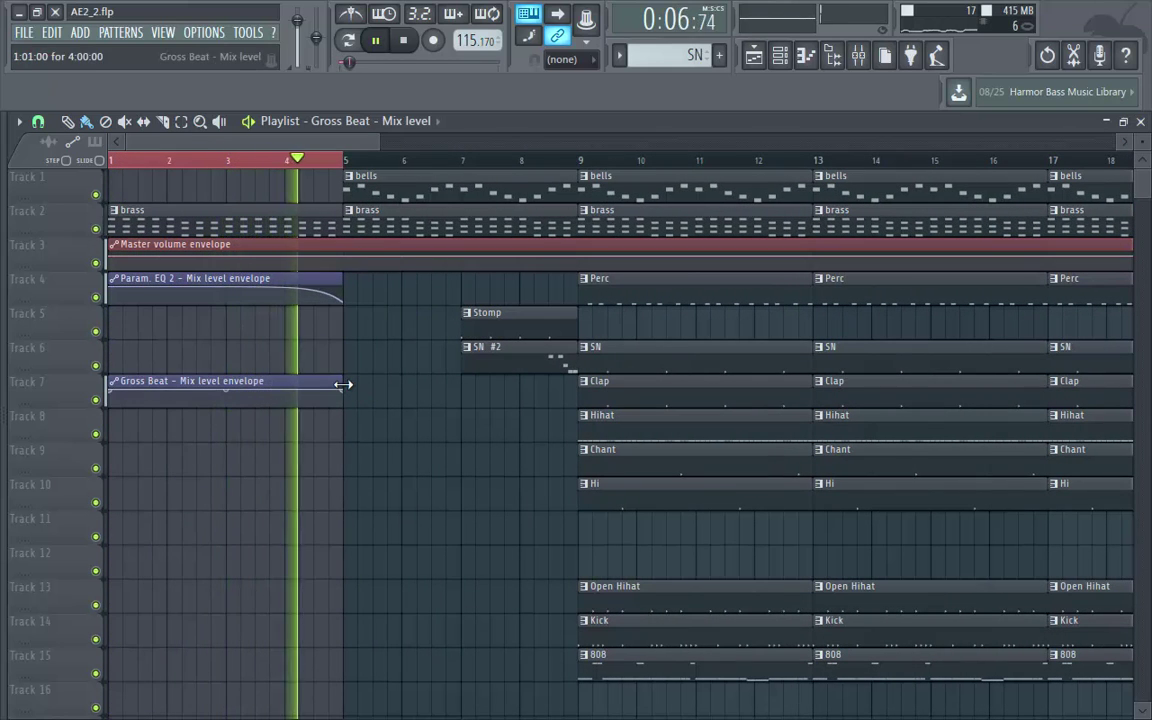
# Delete the extra middle point from the Gross Beat envelope, lower its end point at bar 5, and curve the drop.
pyautogui.rightClick(284, 390)
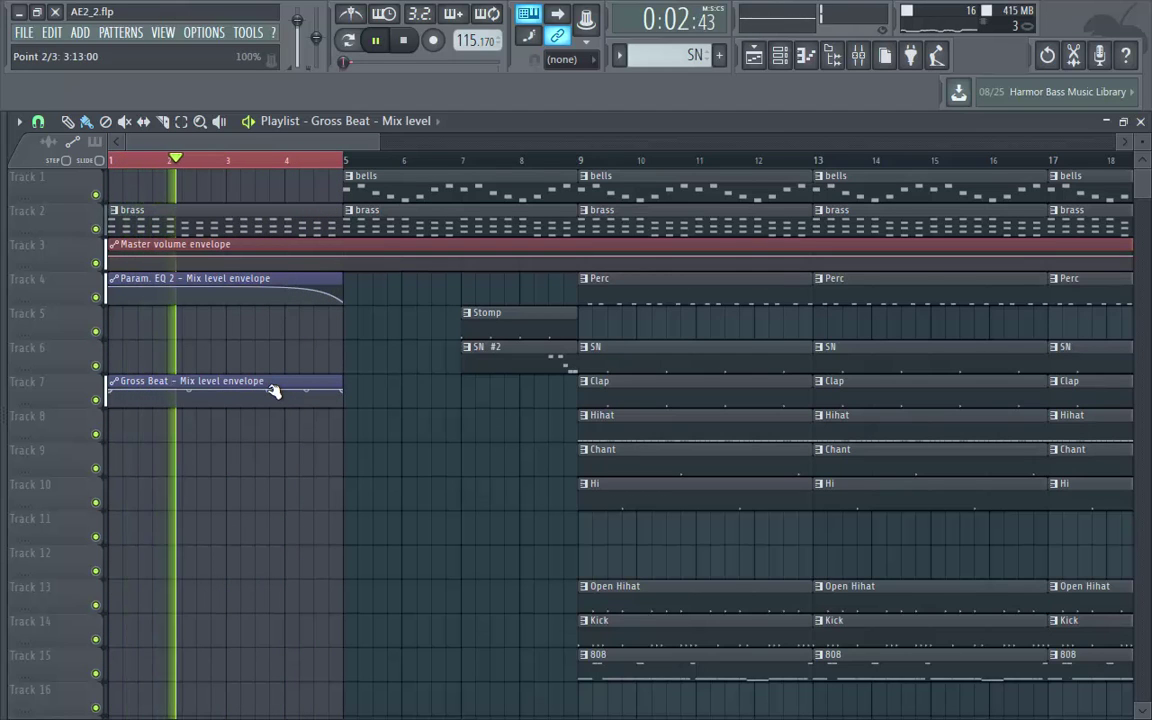
pyautogui.rightClick(275, 391)
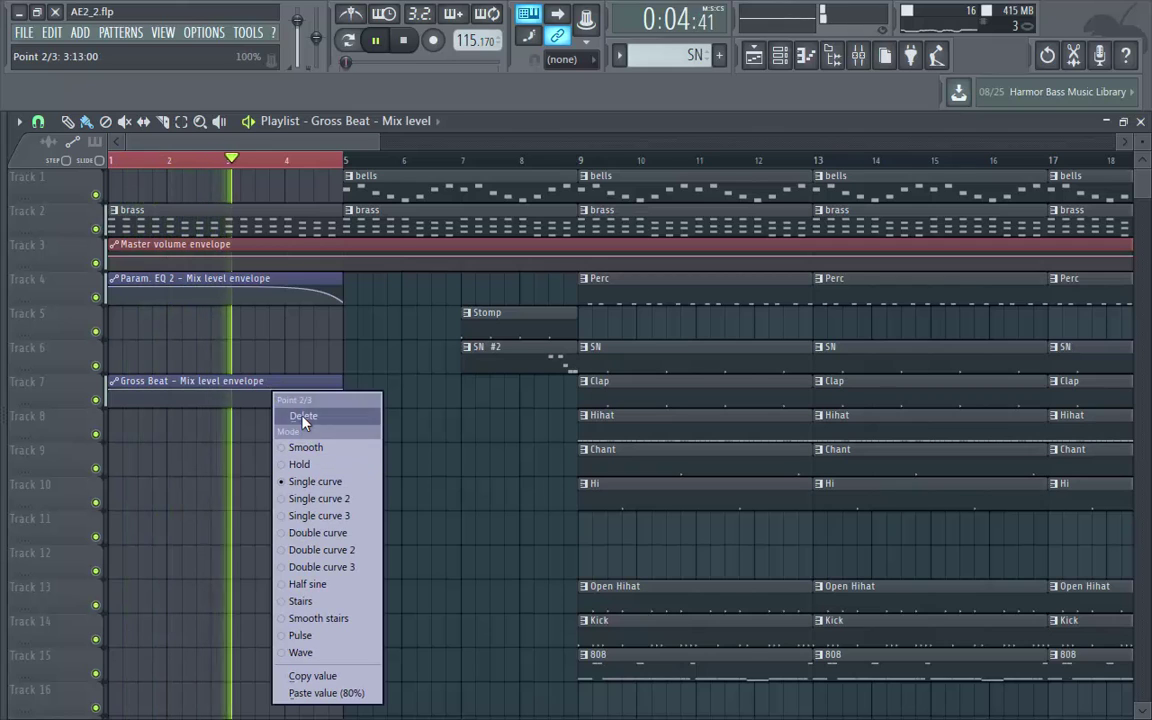
pyautogui.click(303, 417)
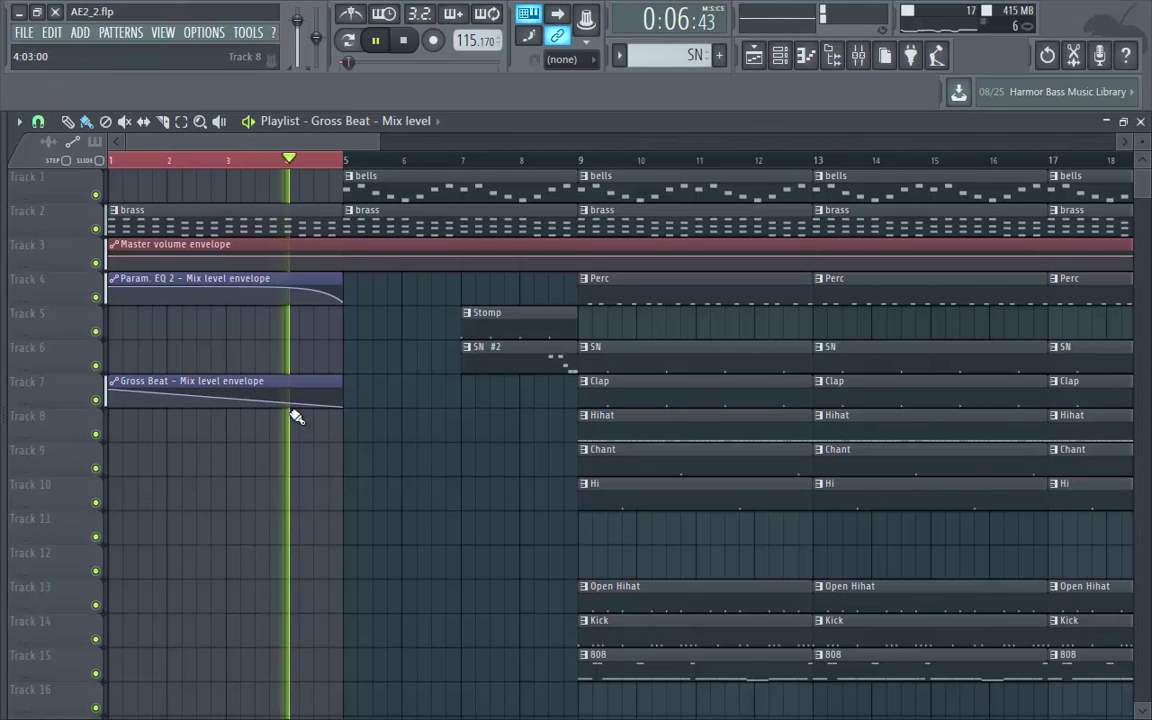
pyautogui.moveTo(227, 399); pyautogui.dragTo(226, 390)
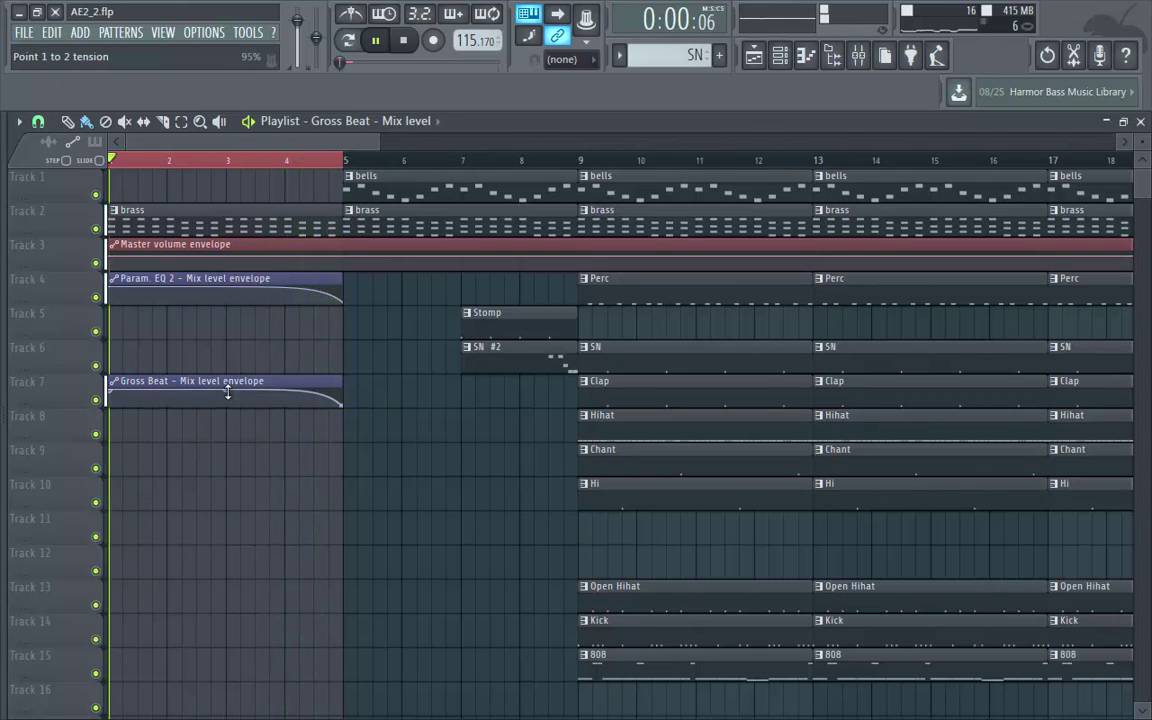
# Reduce the Playlist track height and move the EQ envelope clip to Track 8 and the Gross Beat clip to Track 9.
pyautogui.scroll(-5, 535, 163)
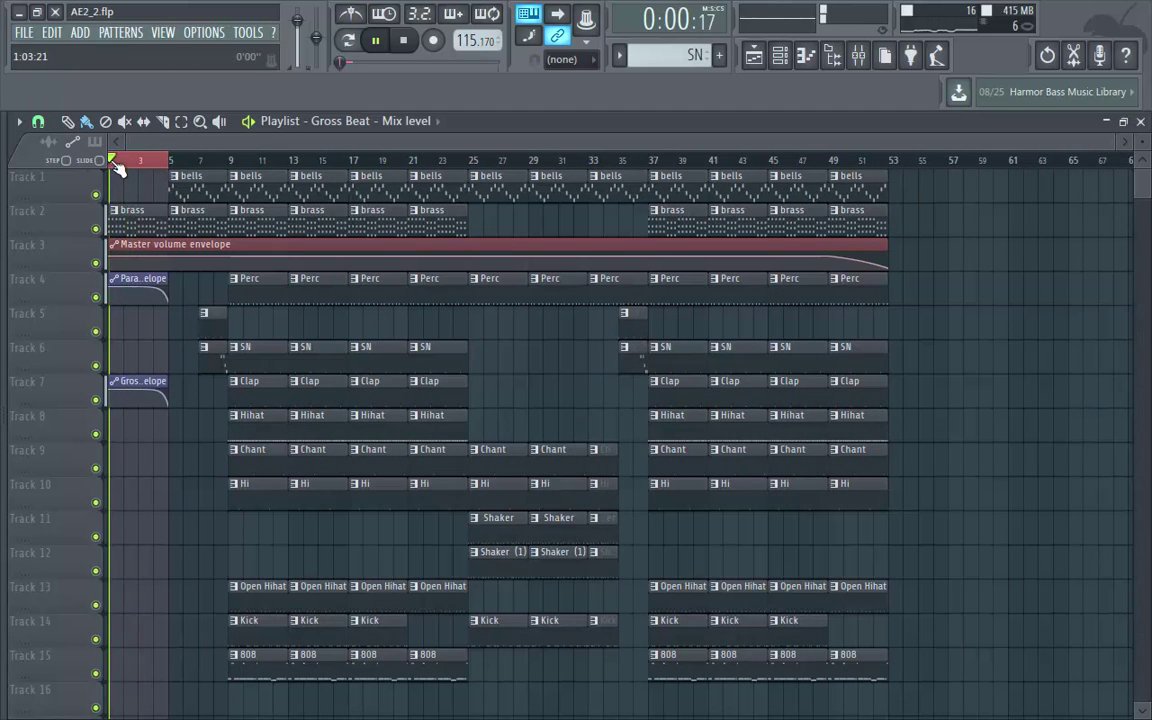
pyautogui.moveTo(140, 299); pyautogui.dragTo(140, 333)
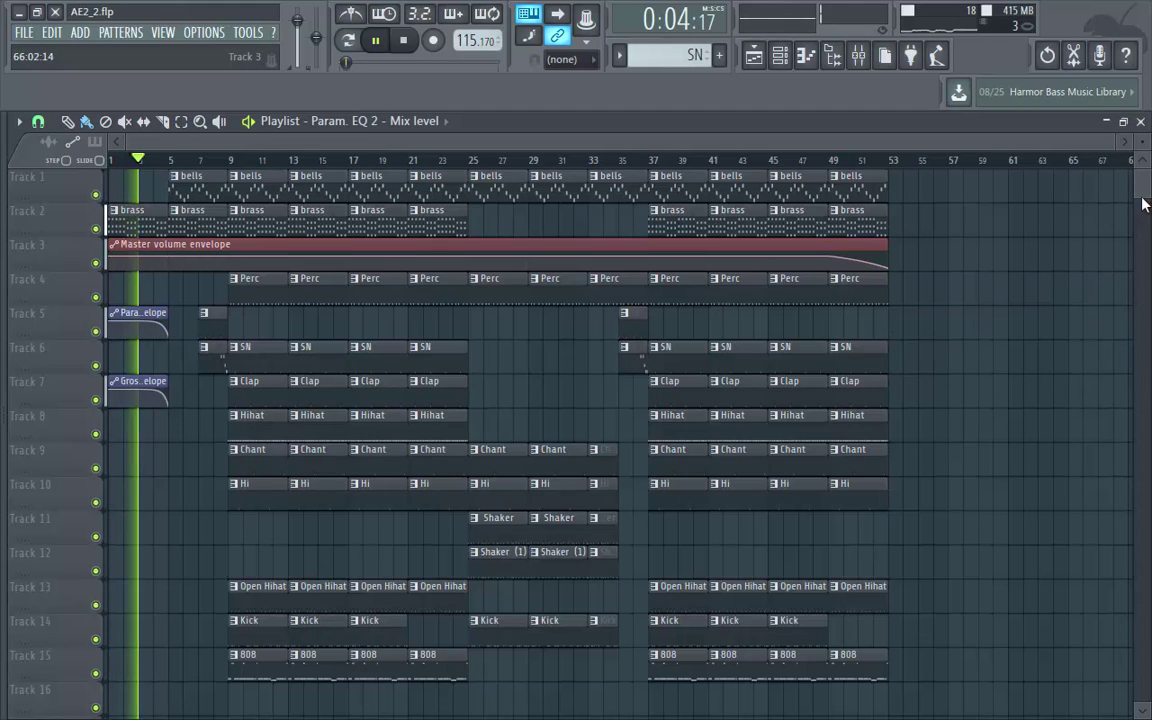
pyautogui.moveTo(1142, 142); pyautogui.dragTo(1142, 160)
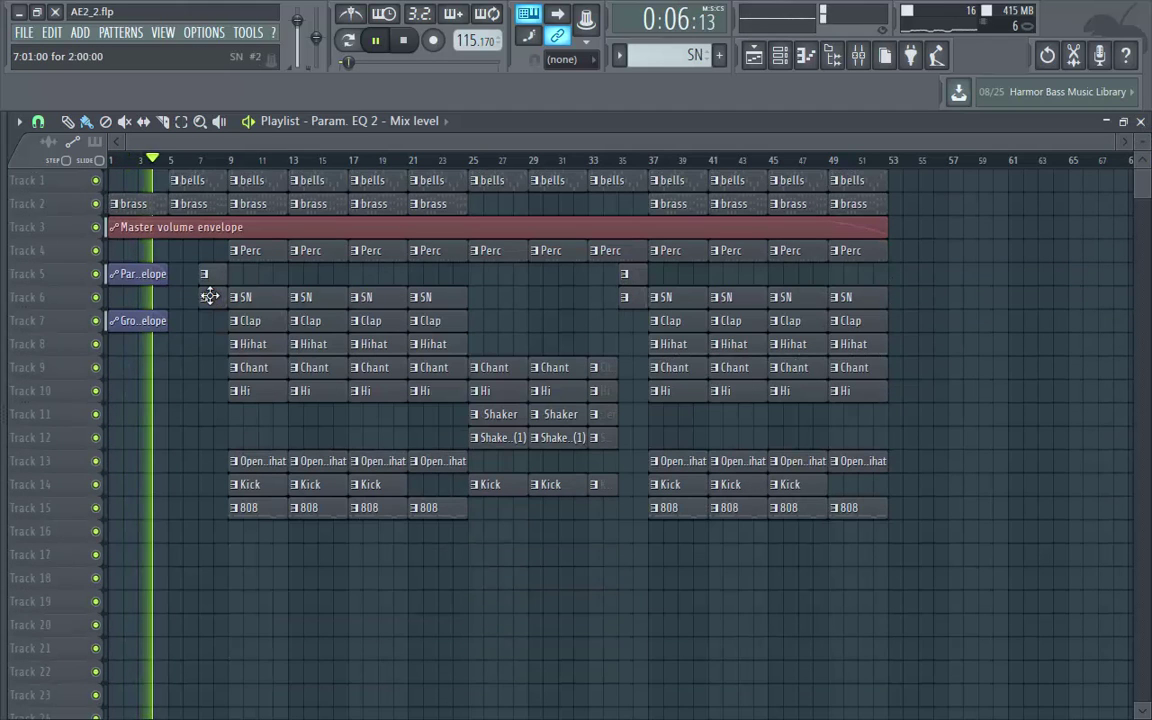
pyautogui.moveTo(135, 274); pyautogui.dragTo(123, 532)
pyautogui.moveTo(135, 318); pyautogui.dragTo(128, 368)
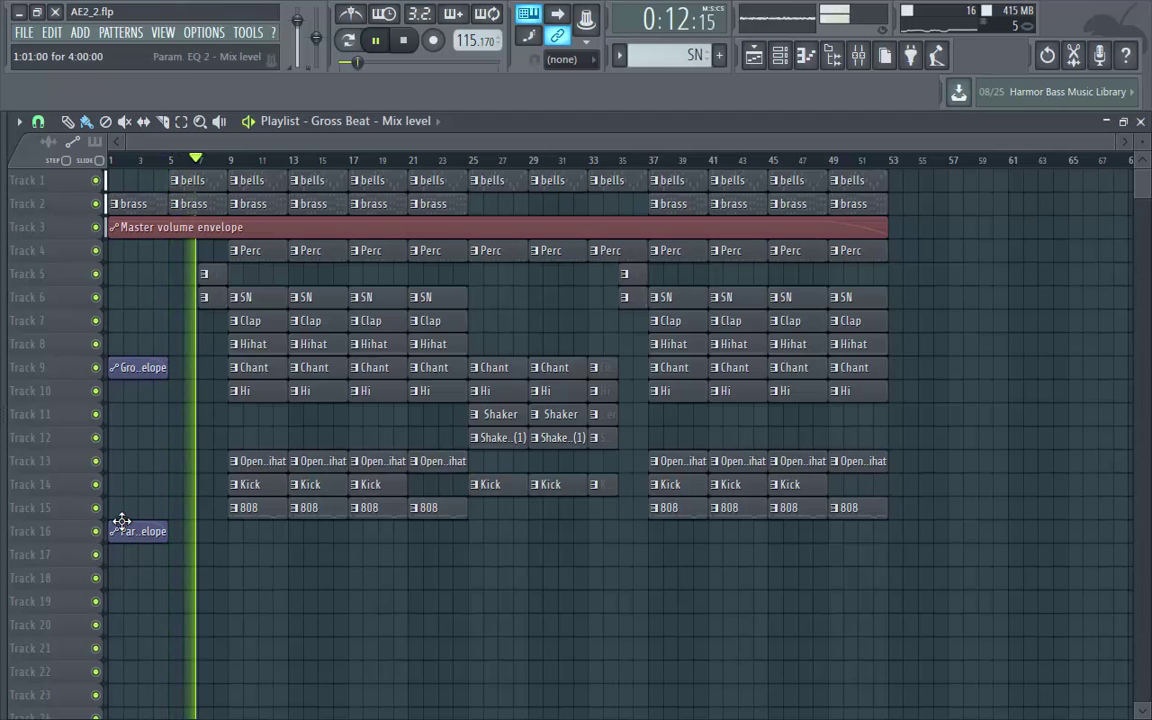
pyautogui.moveTo(121, 527); pyautogui.dragTo(117, 335)
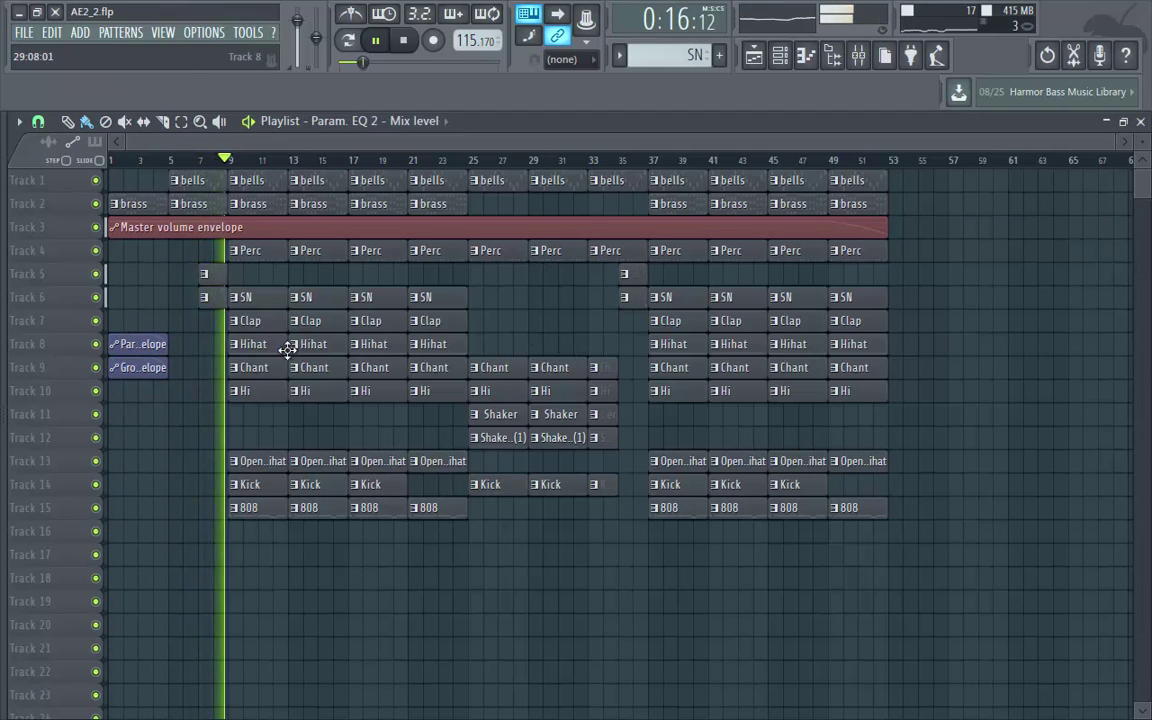
pyautogui.rightClick(118, 343)
pyautogui.click(142, 343)
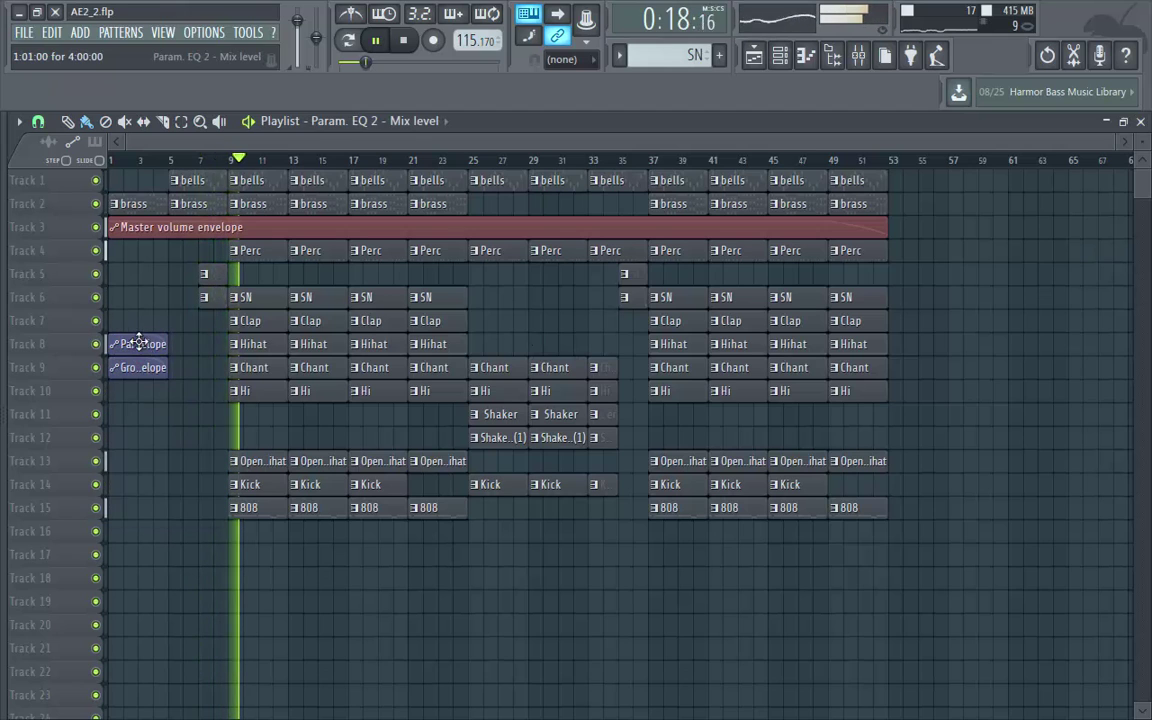
# Move the Parametric EQ 2 envelope clip up to Track 7 and the Gross Beat envelope clip up to Track 8.
pyautogui.moveTo(131, 338); pyautogui.dragTo(128, 314)
pyautogui.moveTo(123, 362); pyautogui.dragTo(128, 338)
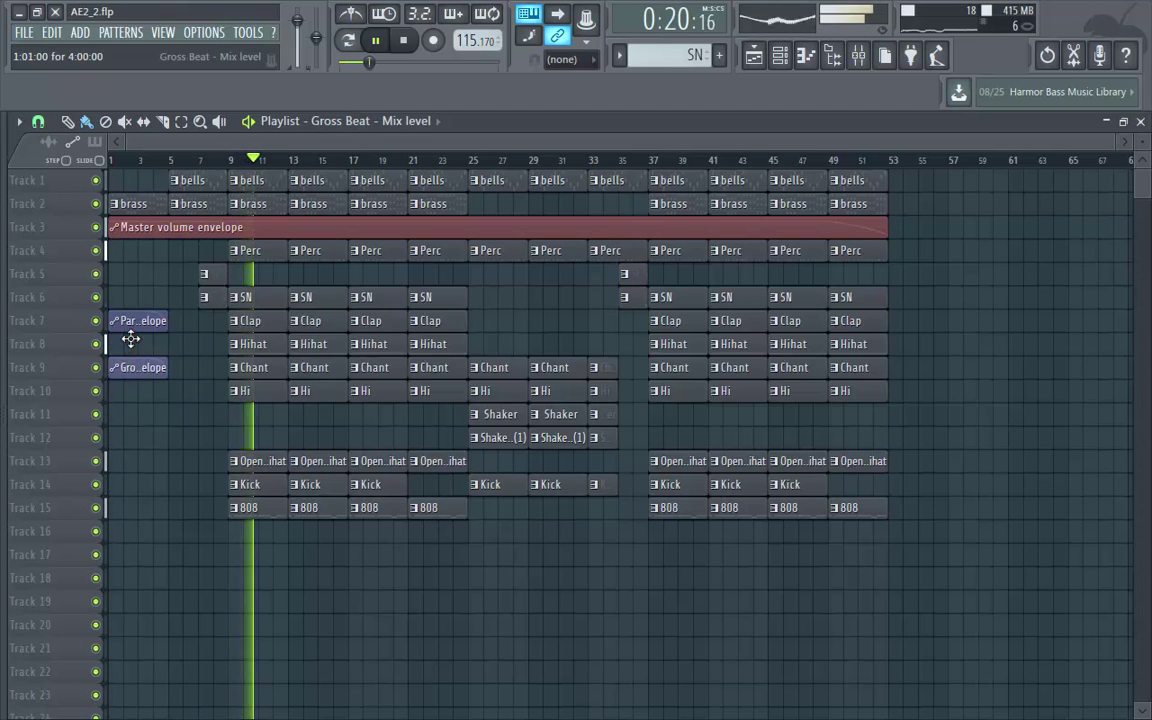
pyautogui.press('space')
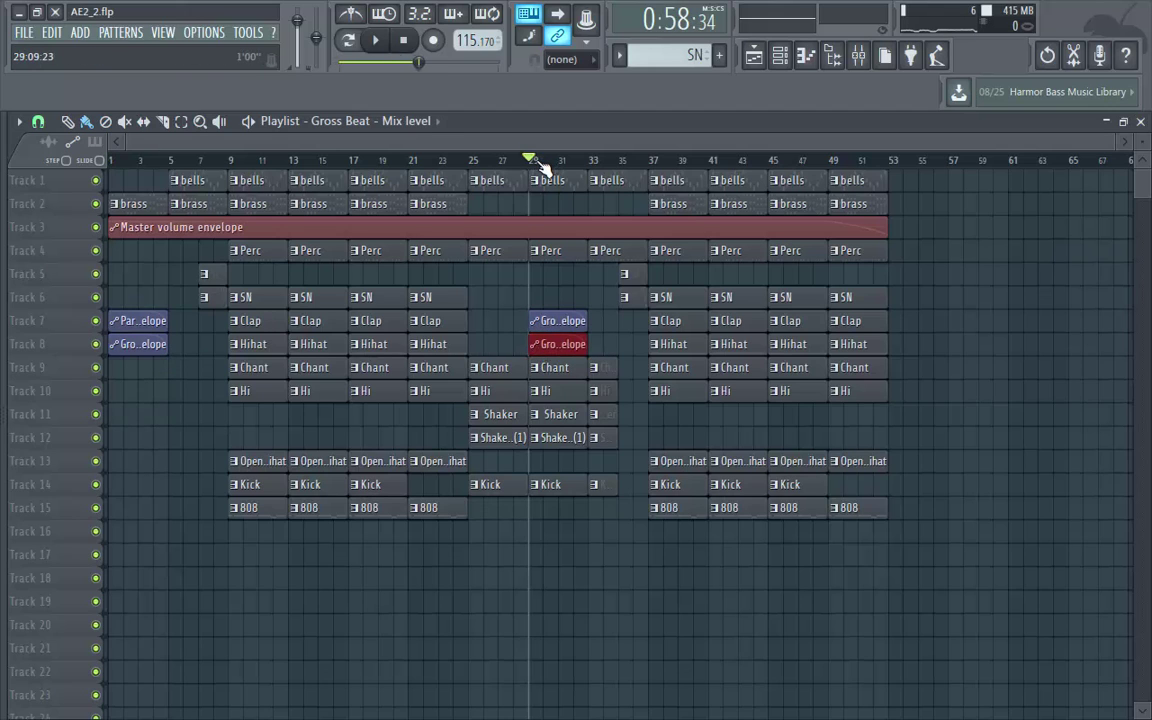
# Audition the arrangement from bar 29 and delete the two Gross Beat envelope clips there from Tracks 7 and 8.
pyautogui.press('space')
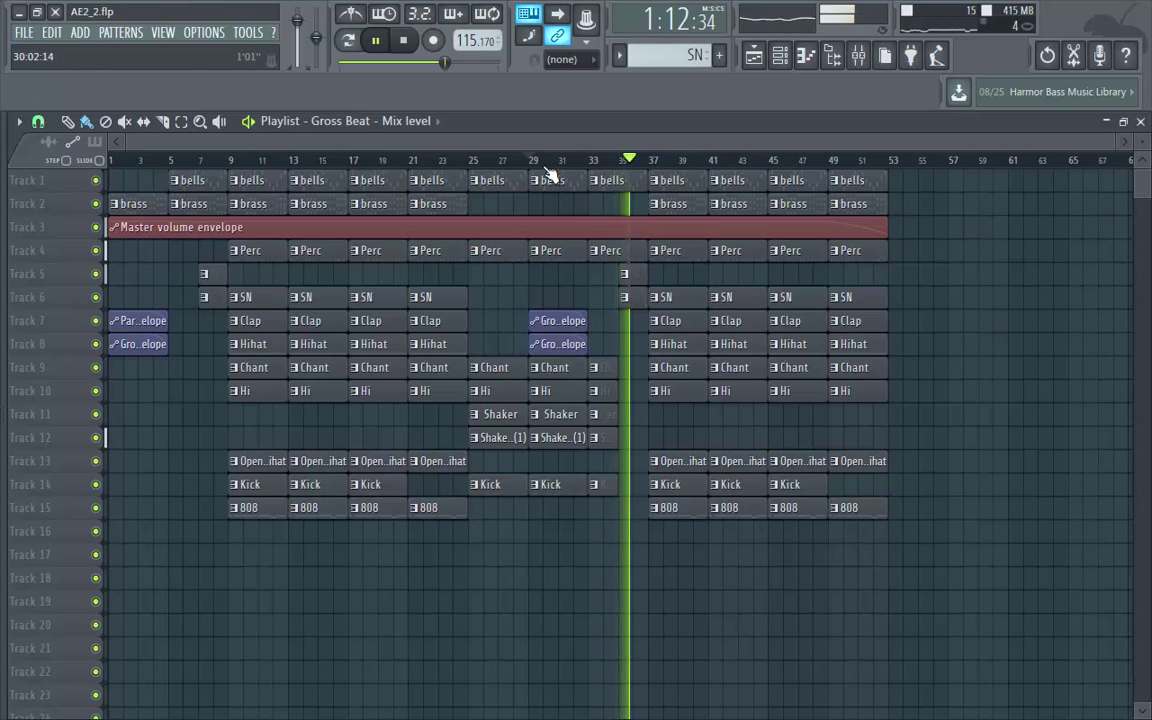
pyautogui.press('space')
pyautogui.press('space')
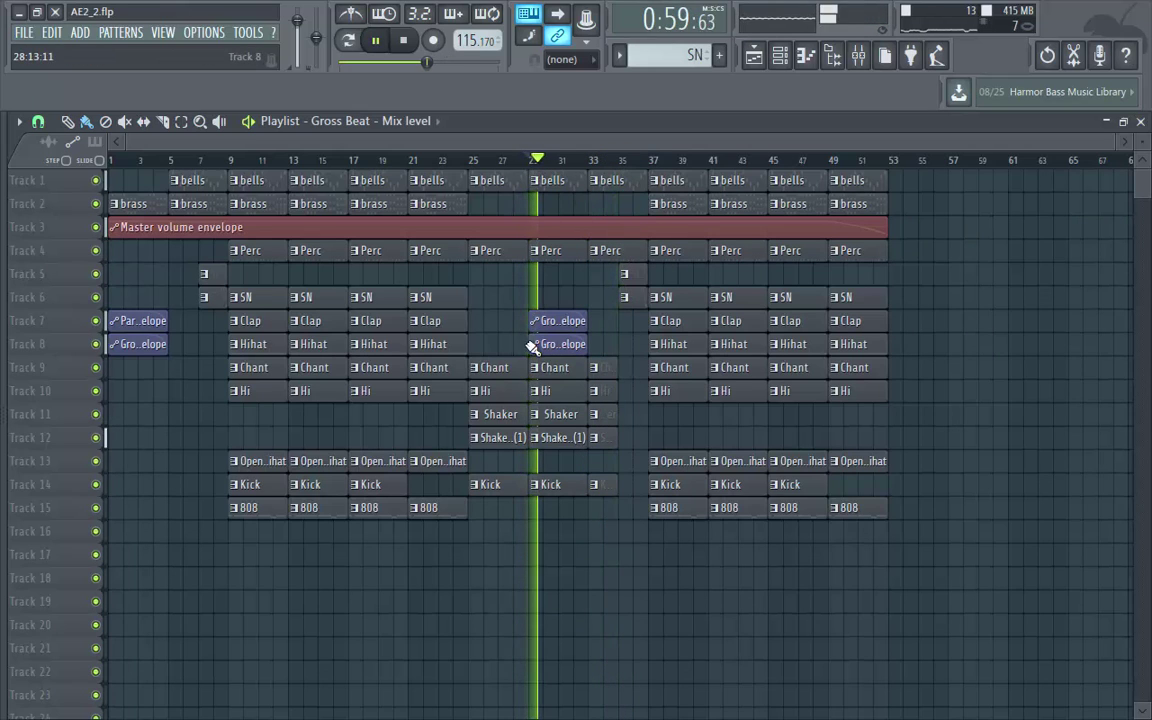
pyautogui.rightClick(558, 347)
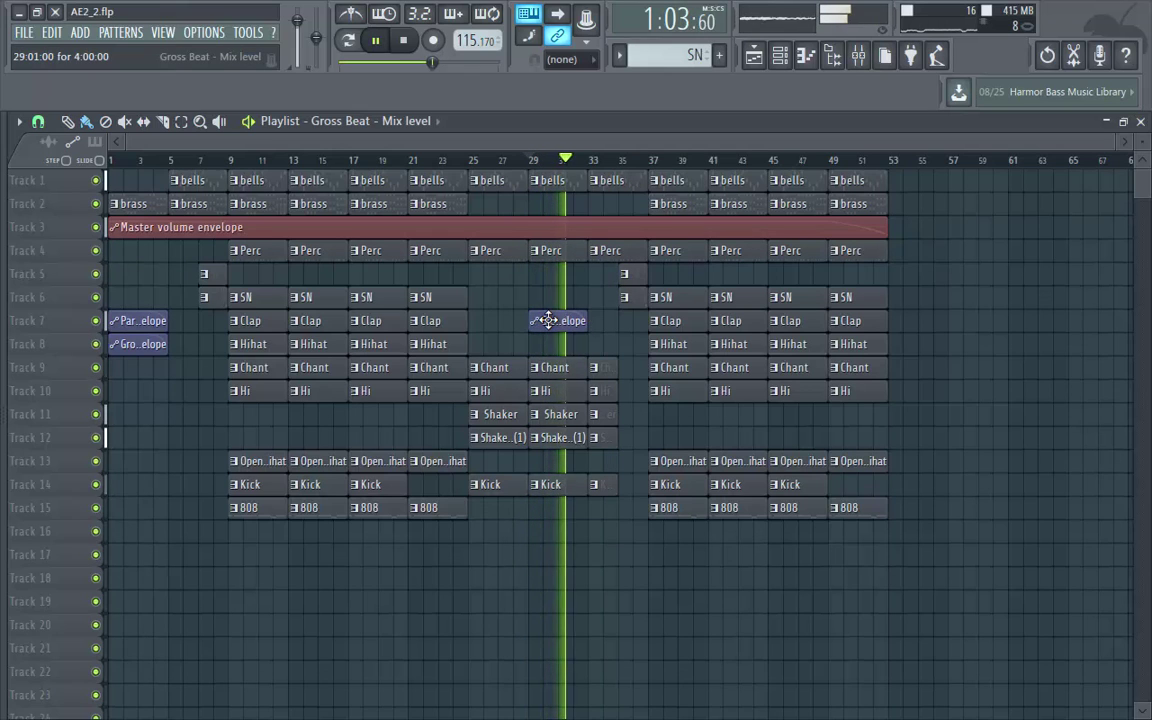
pyautogui.rightClick(548, 320)
# Place a copy of the Parametric EQ 2 envelope clip at bar 29 on Track 7 and audition that section.
pyautogui.press('space')
pyautogui.click(137, 319)
pyautogui.press('space')
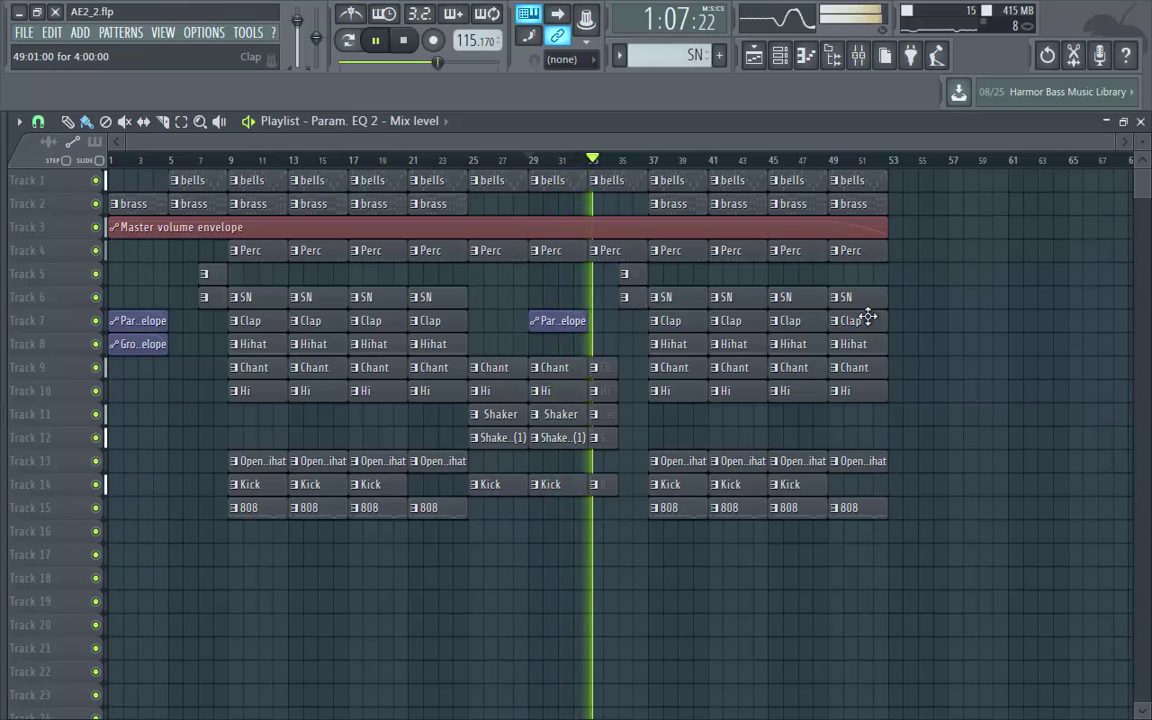
pyautogui.click(405, 42)
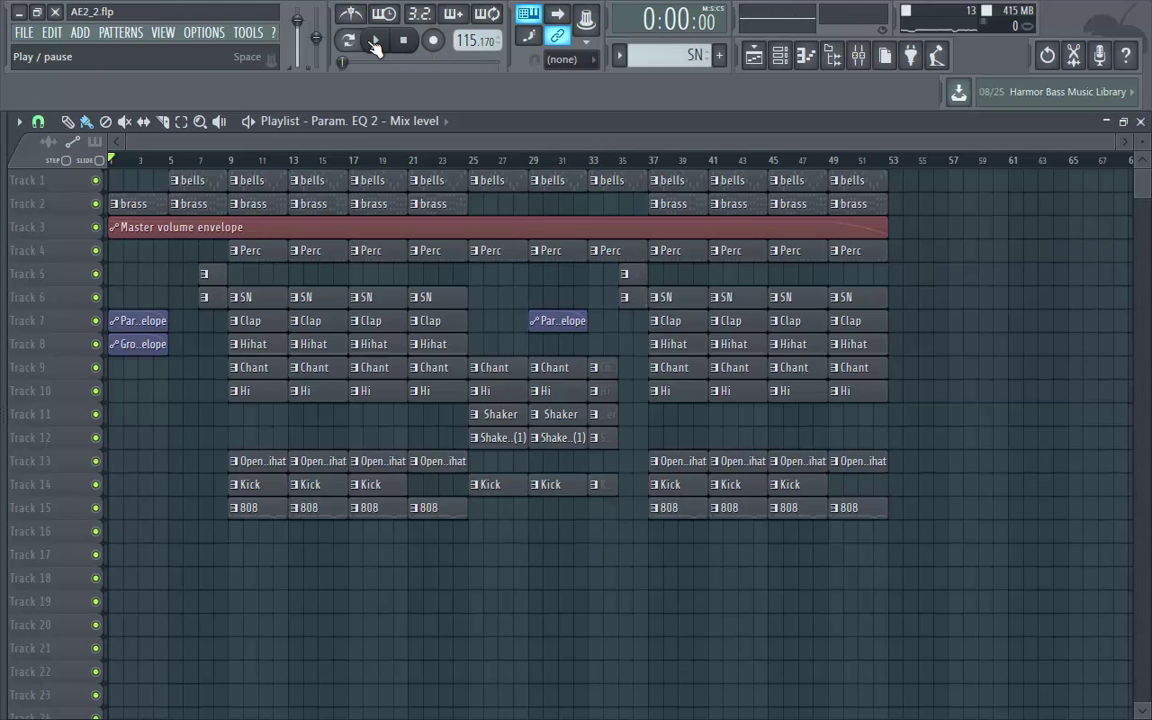
# Play the song from the start and extend the Master volume envelope clip on Track 3 to bar 57.
pyautogui.click(375, 43)
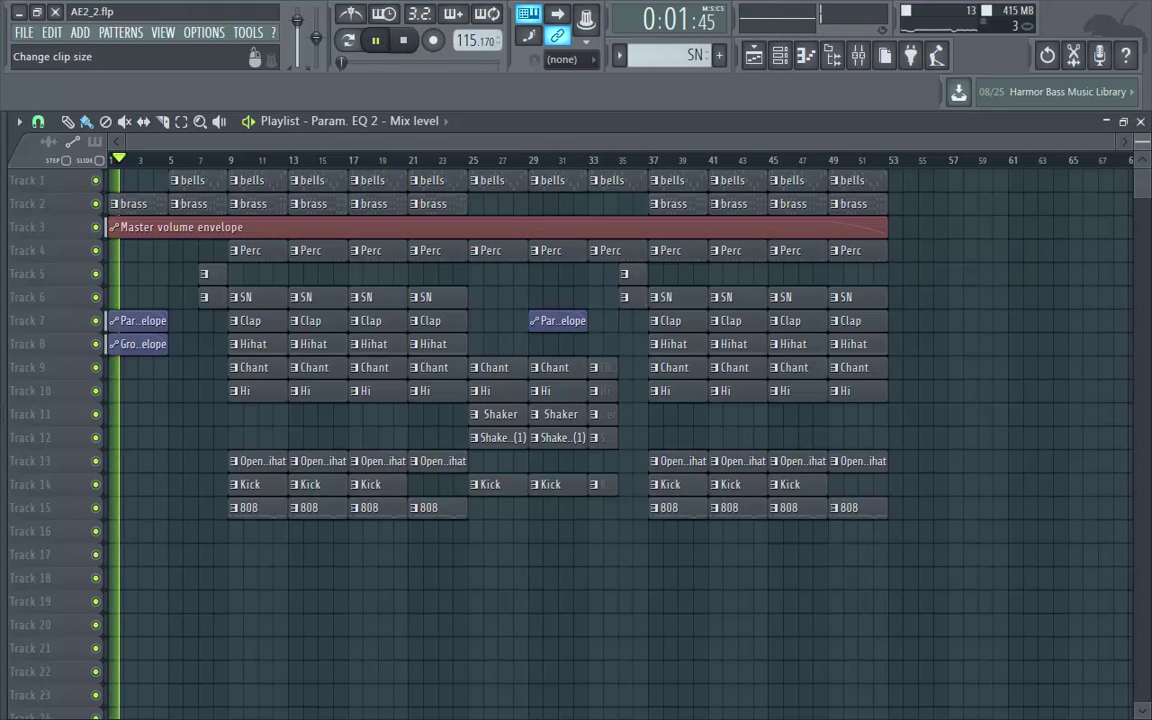
pyautogui.moveTo(1142, 143); pyautogui.dragTo(1142, 129)
pyautogui.moveTo(1145, 189); pyautogui.dragTo(1146, 197)
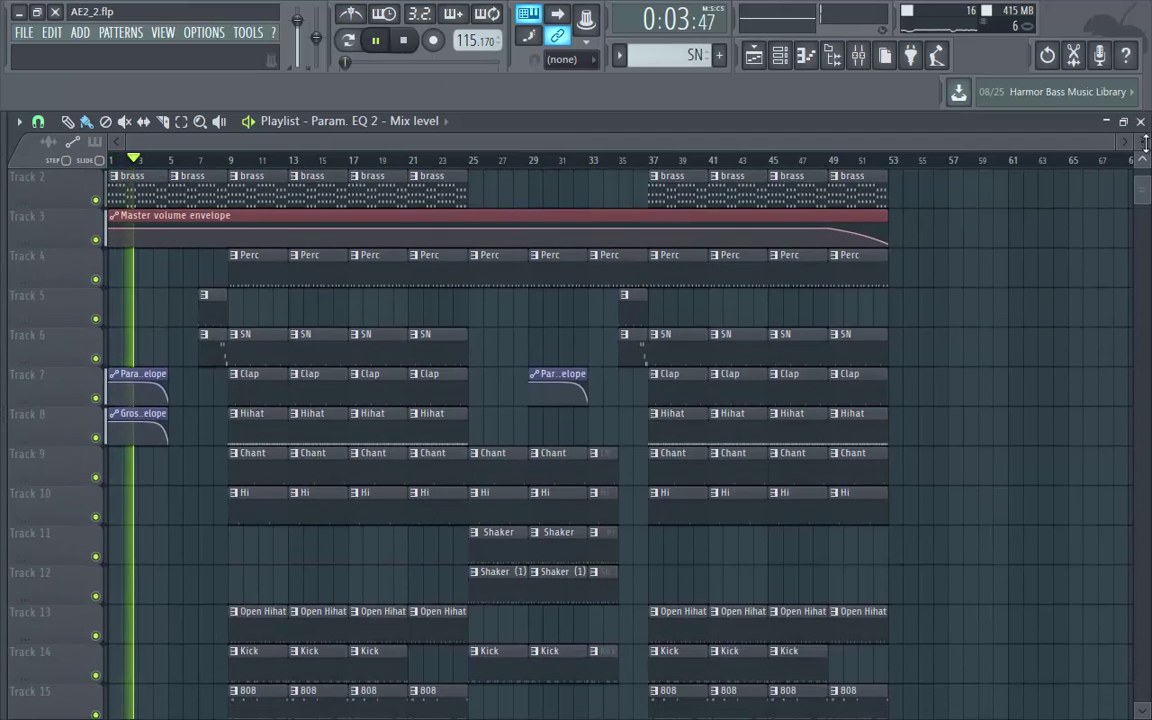
pyautogui.moveTo(1142, 143); pyautogui.dragTo(1142, 148)
pyautogui.moveTo(1146, 197); pyautogui.dragTo(1146, 177)
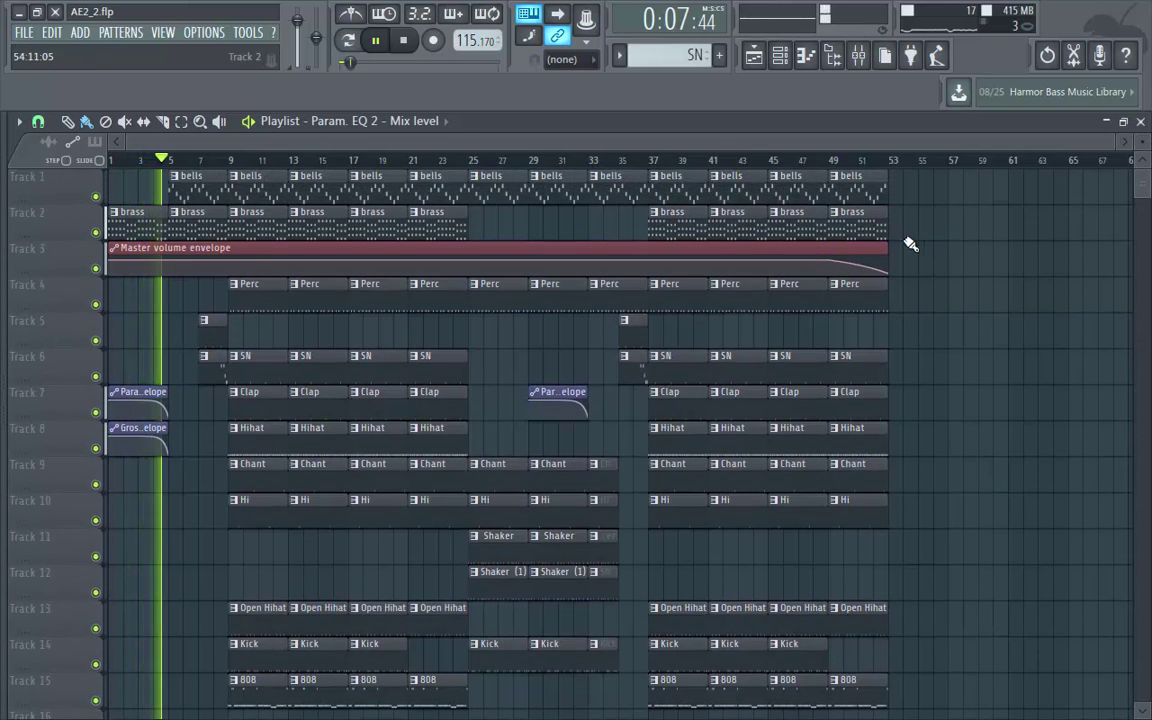
pyautogui.moveTo(884, 251); pyautogui.dragTo(1003, 252)
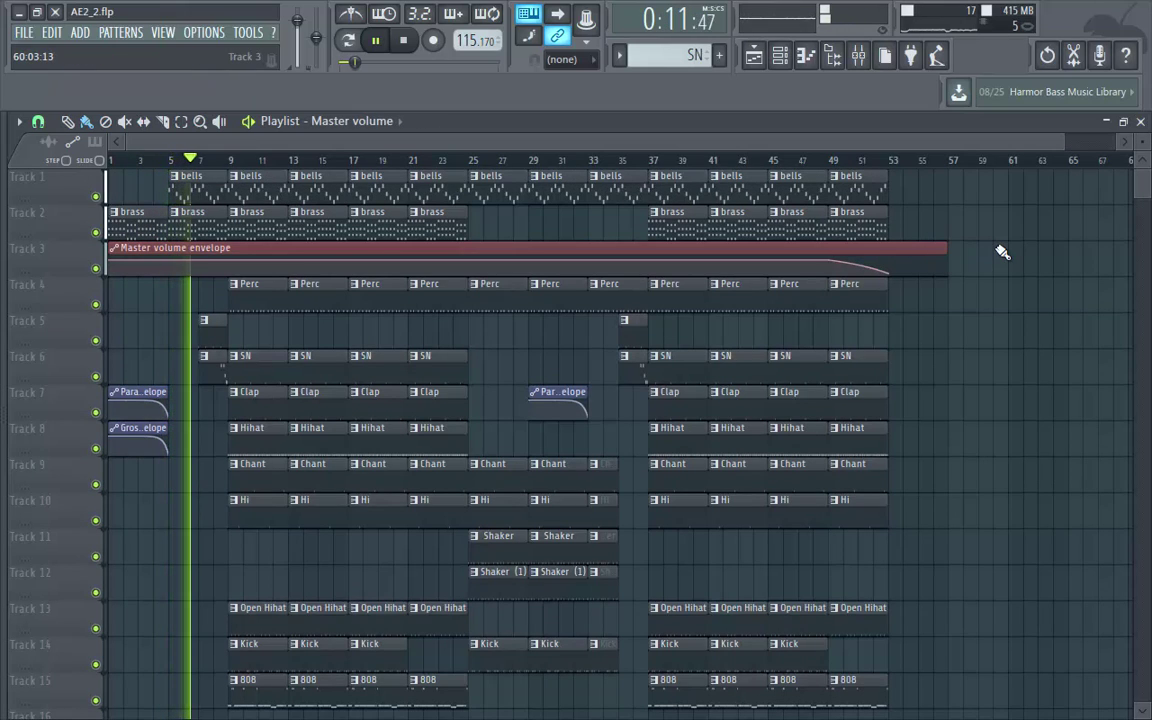